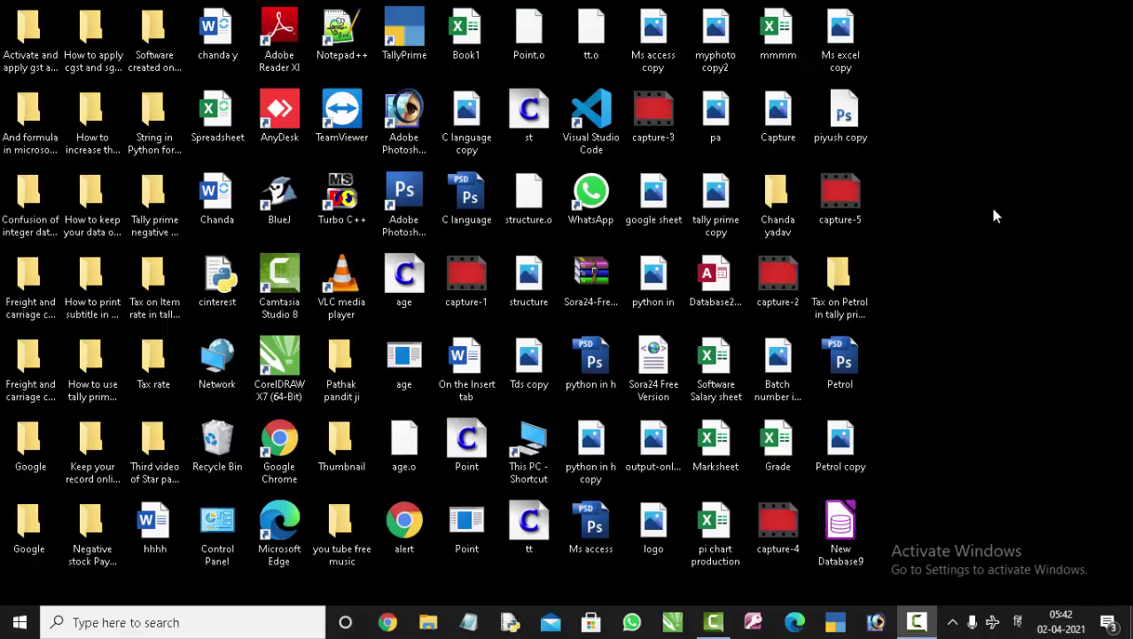
Refresh the desktop several times from its right-click menu.
right_click(944, 118)
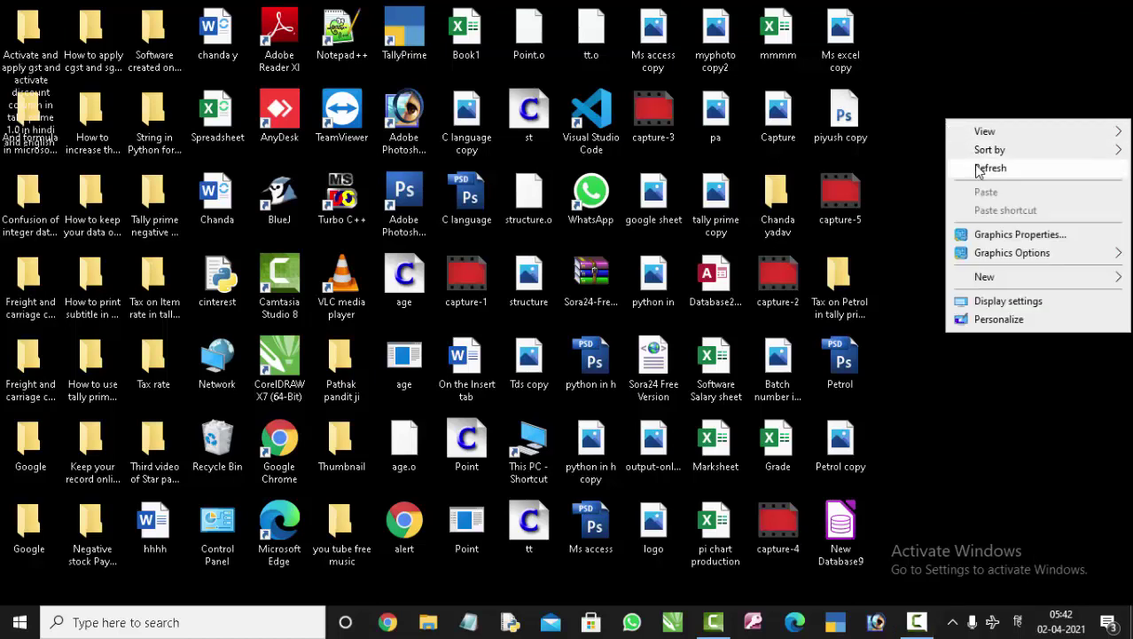
left_click(974, 167)
right_click(931, 98)
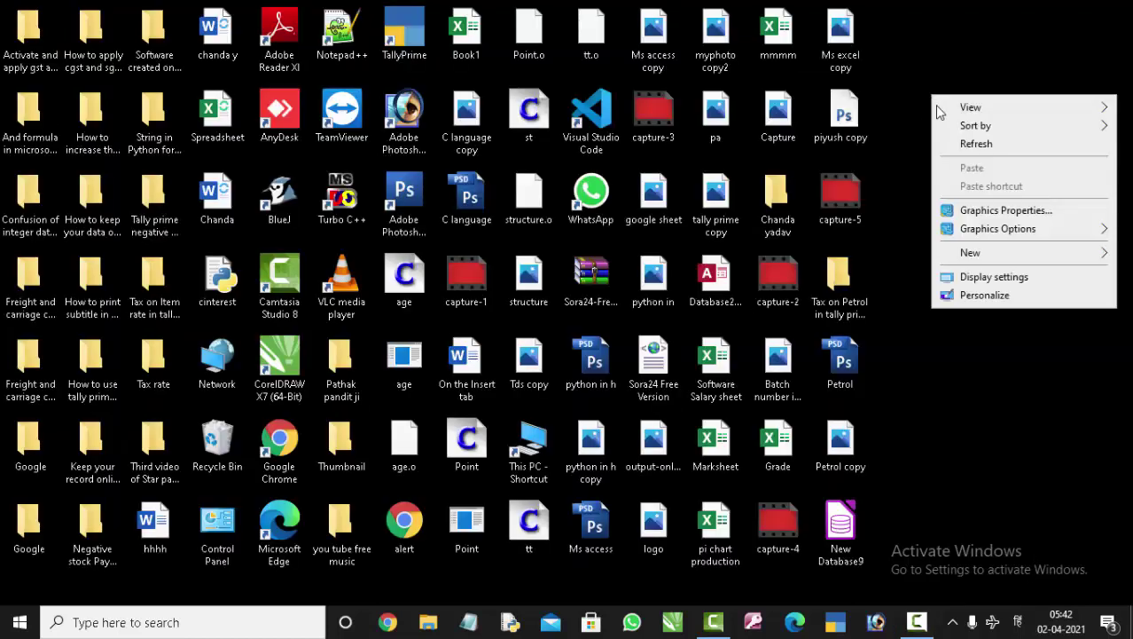
left_click(966, 144)
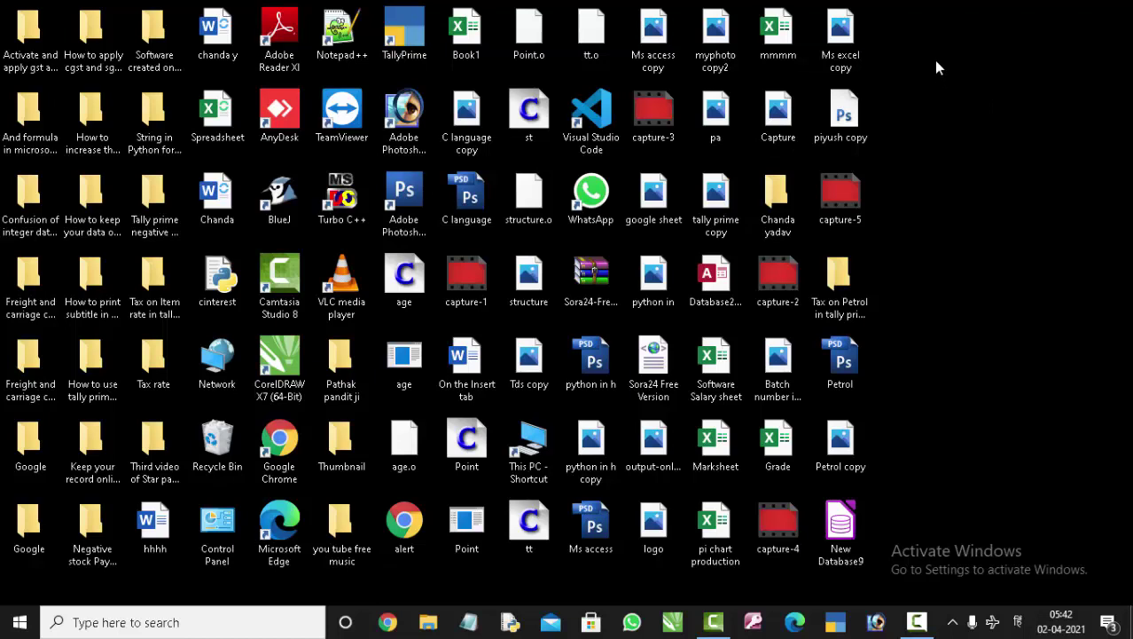
right_click(934, 54)
left_click(959, 104)
right_click(958, 103)
left_click(983, 153)
Launch Microsoft Access by running 'msaccess' in place of 'winword' in the Run dialog.
key("super+r")
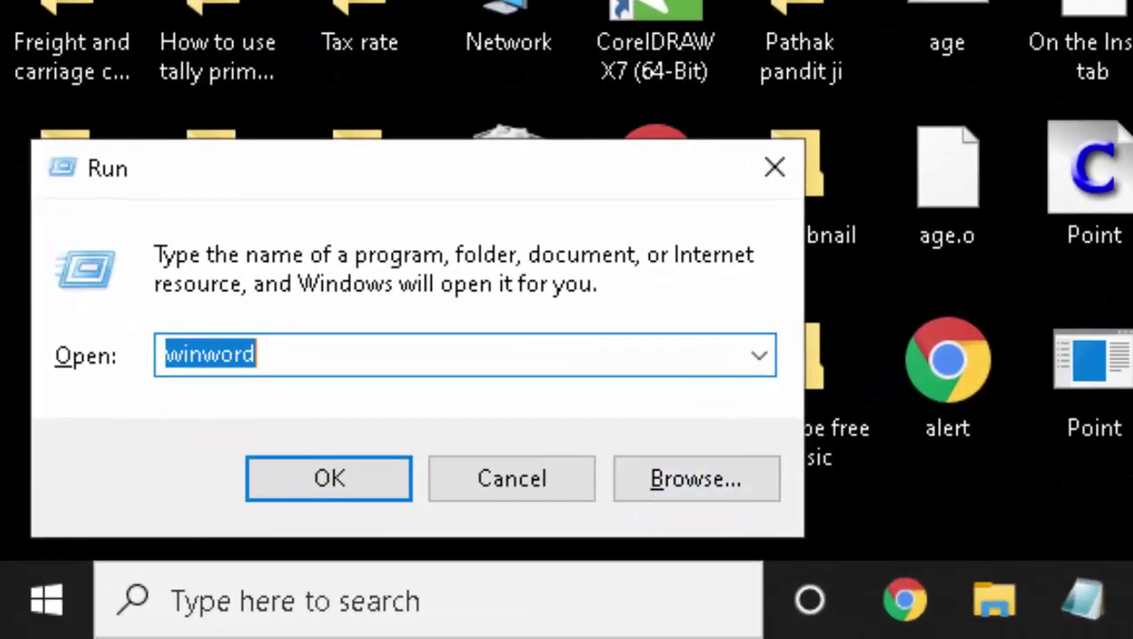
left_click(528, 362)
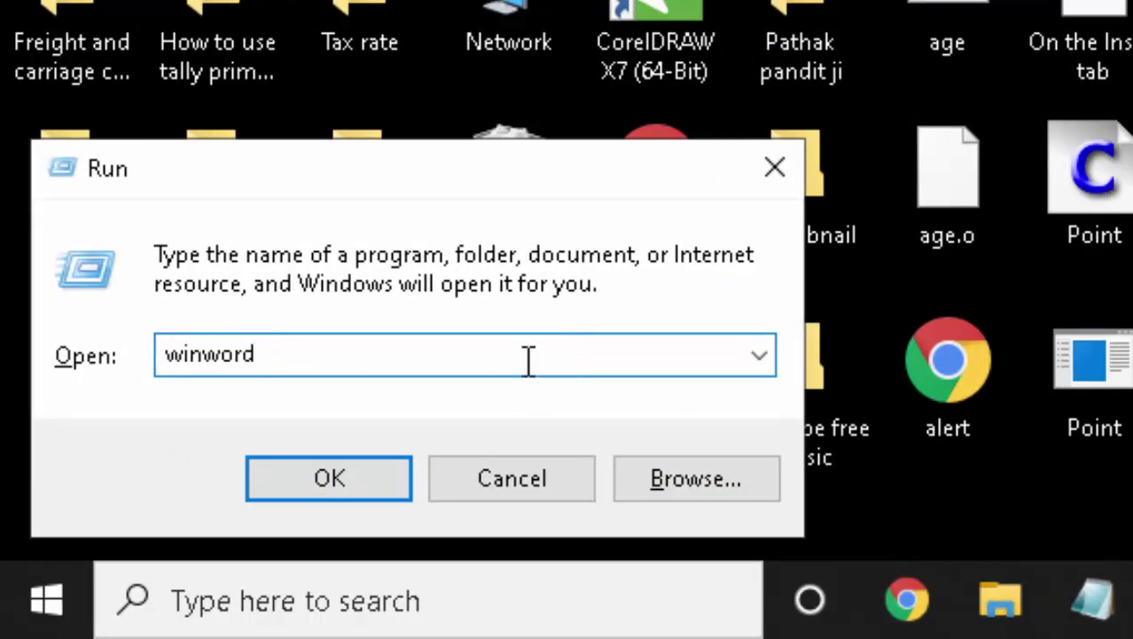
key("BackSpace")
key("BackSpace")
key("BackSpace")
key("BackSpace")
key("BackSpace")
key("BackSpace")
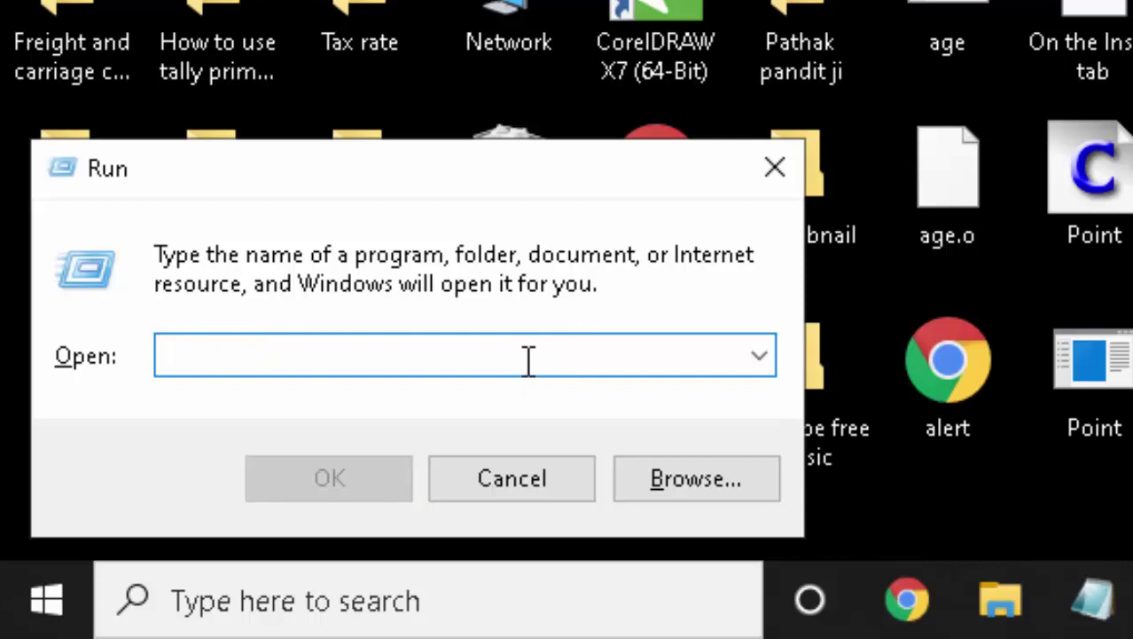
type("msaccess")
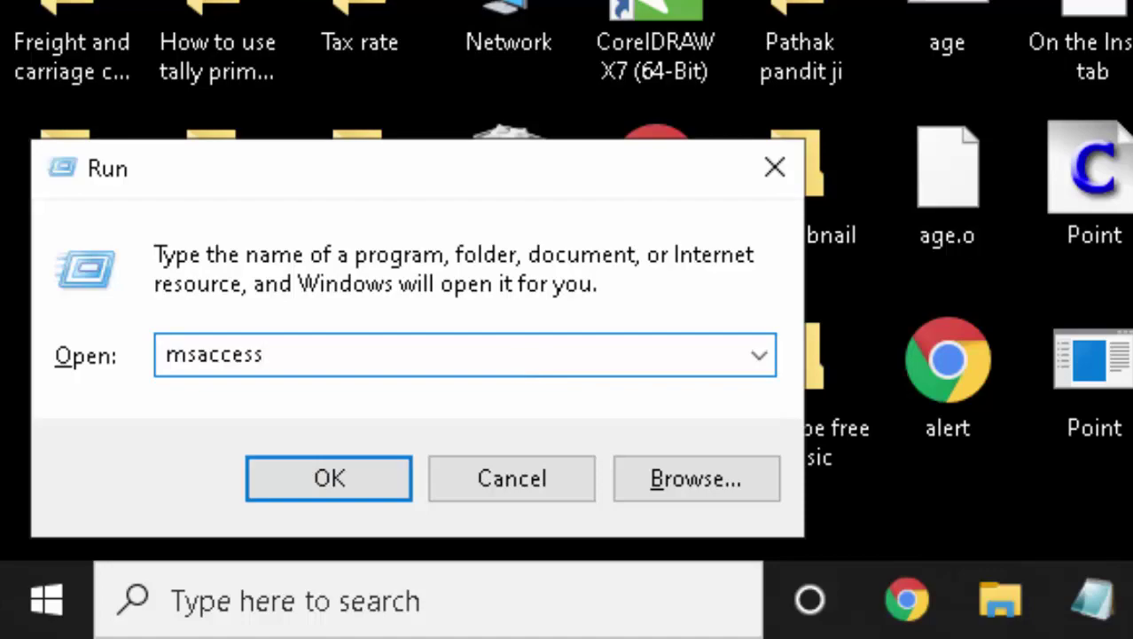
key("Return")
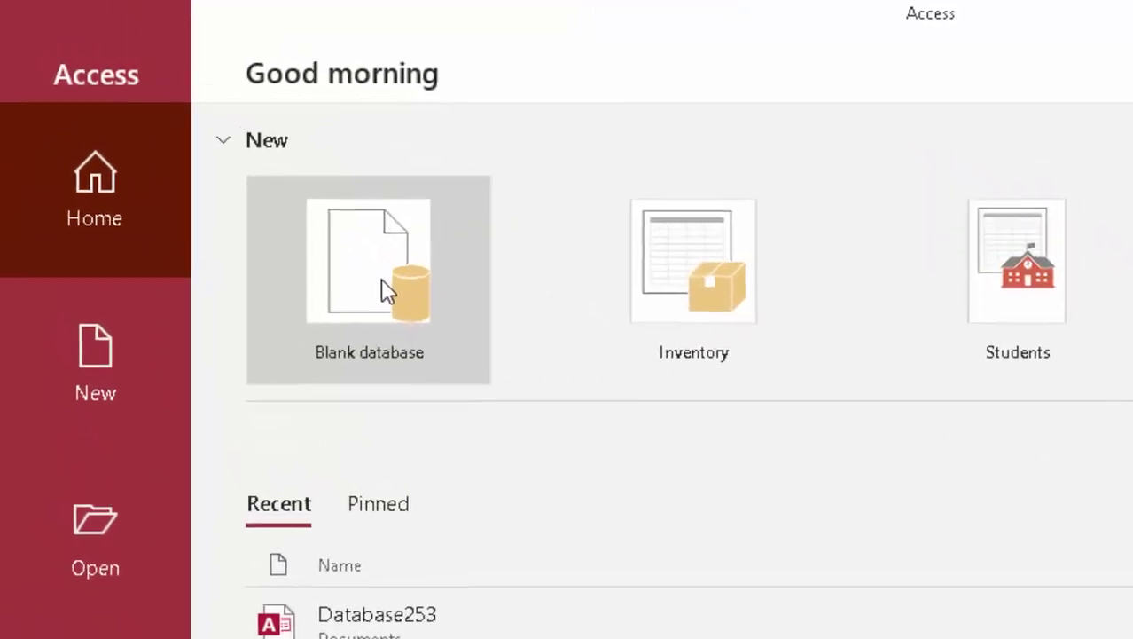
Create the blank database Database254 and save Table1 while switching it to Design view.
left_click(397, 291)
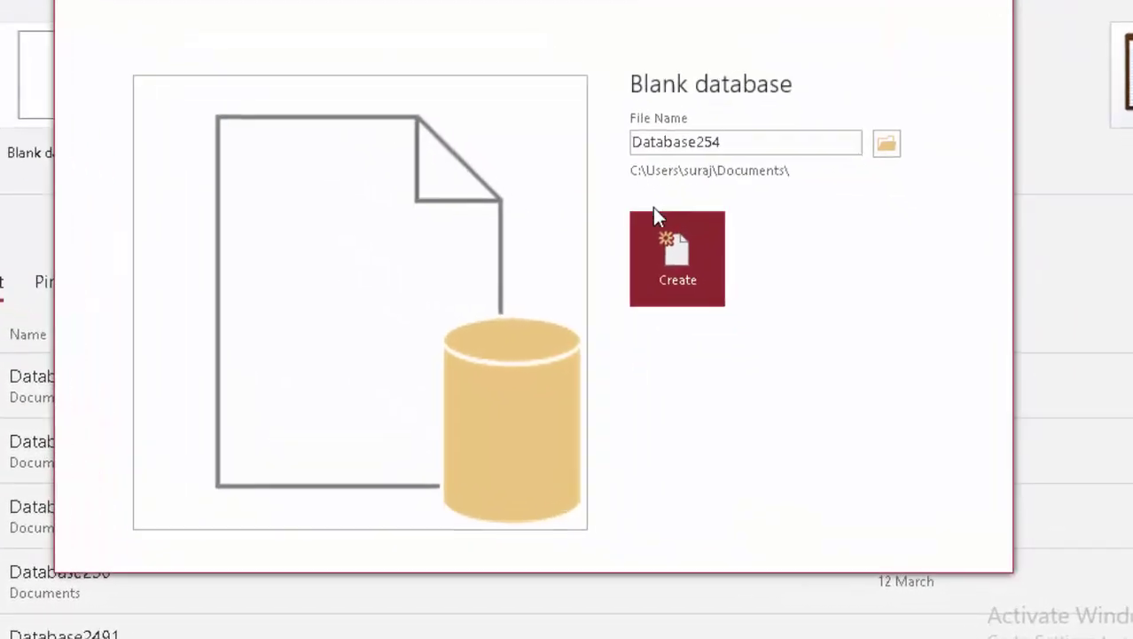
left_click(715, 298)
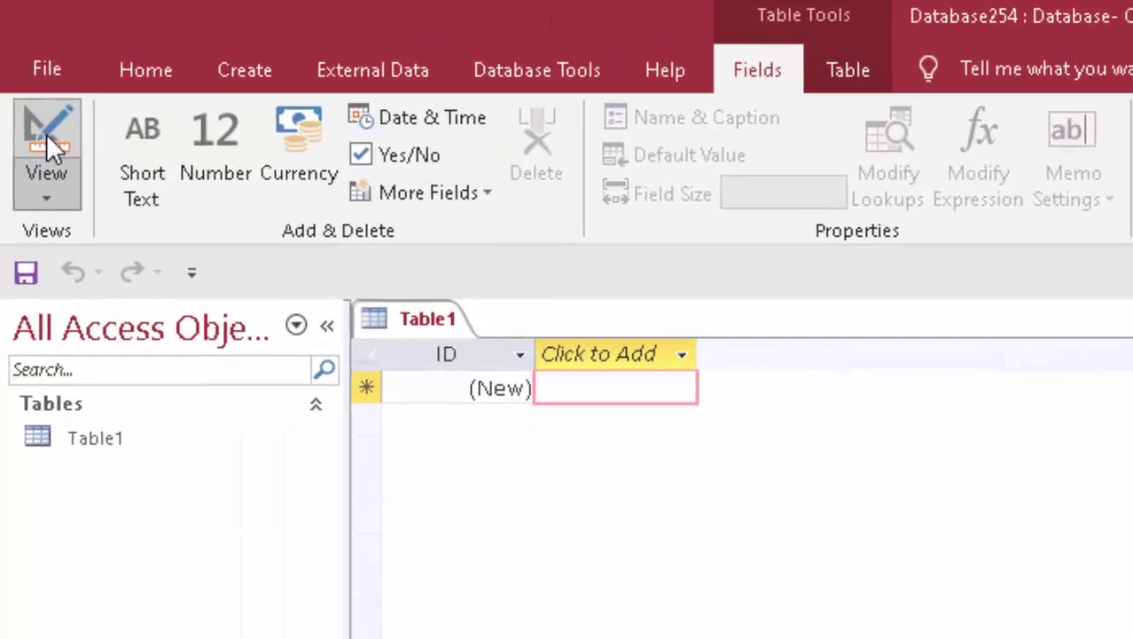
left_click(26, 91)
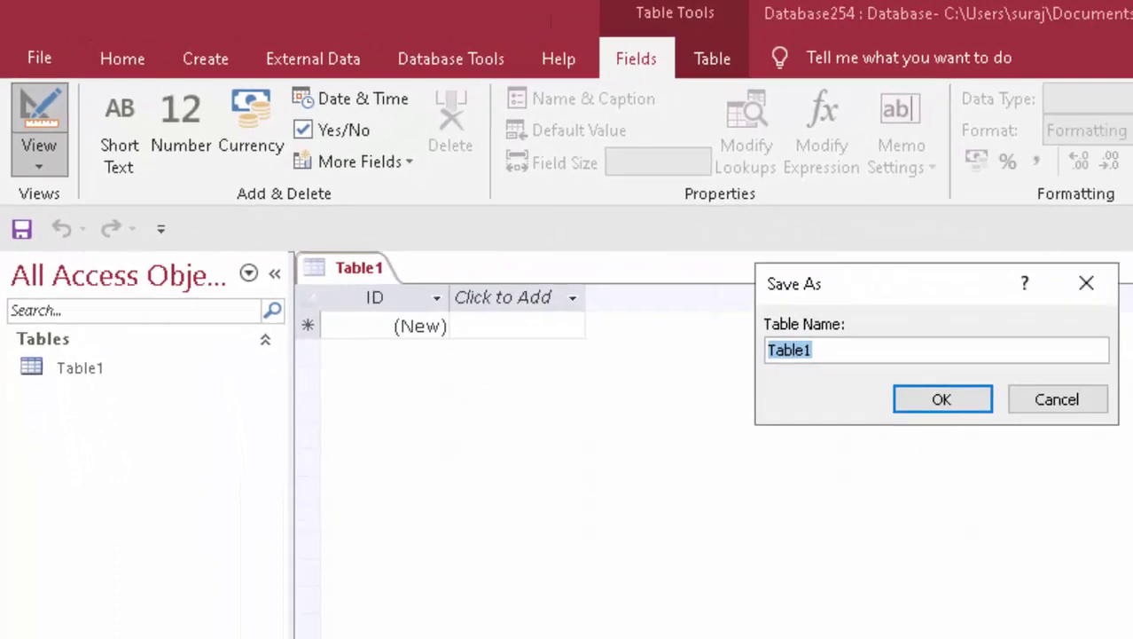
key("Return")
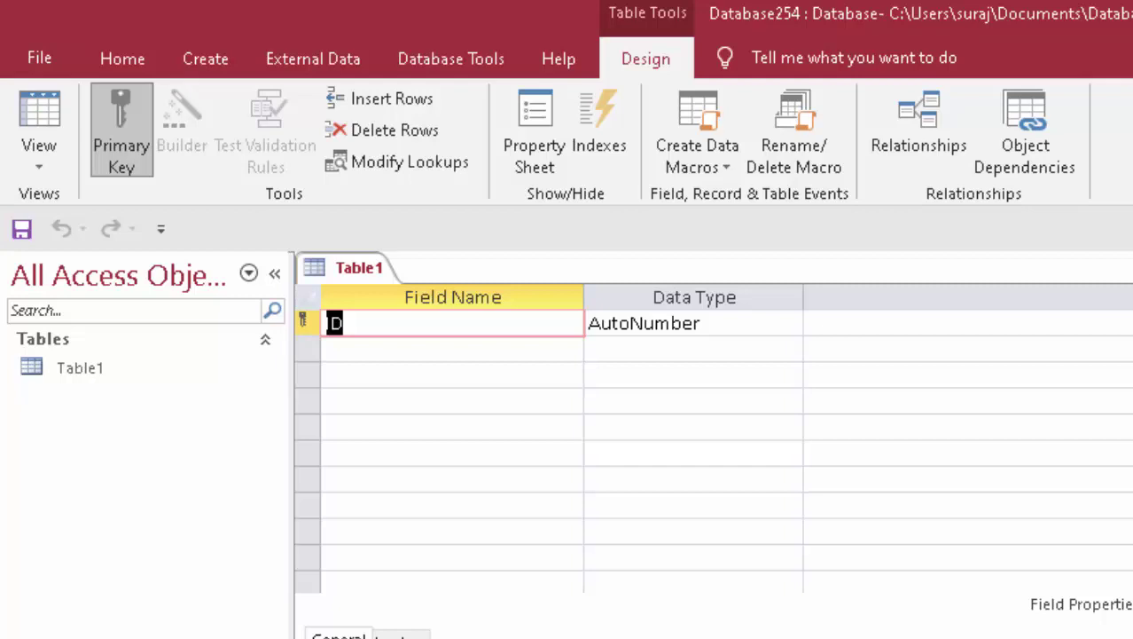
Rename the ID field to Id, add 'Product name' as Short Text, and name a third field 'Price'.
key("BackSpace")
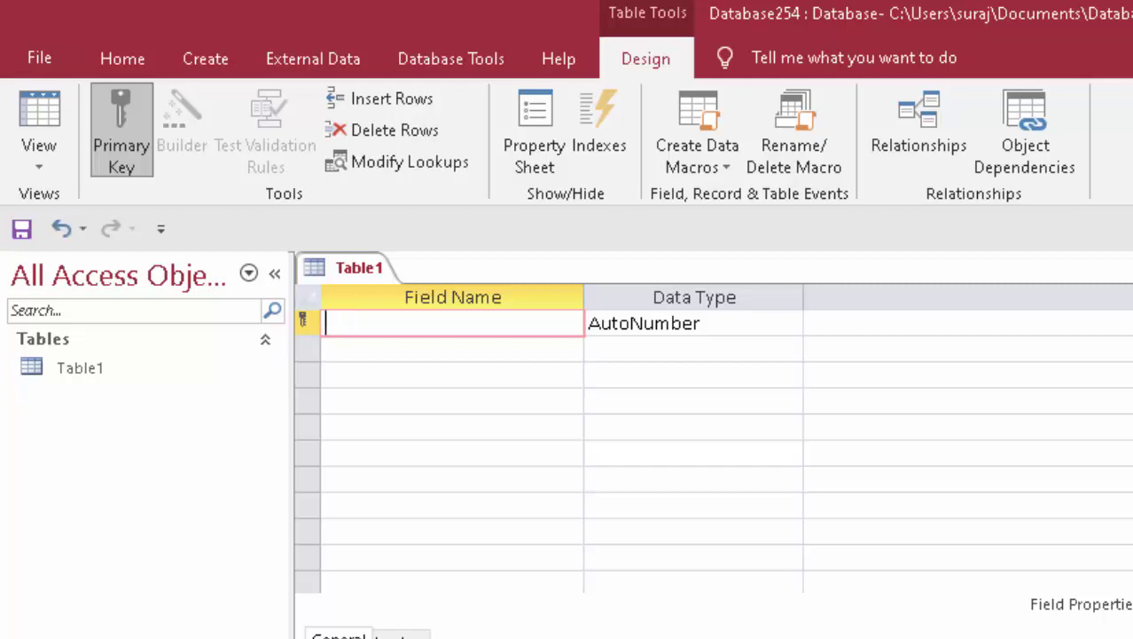
type("Id")
key("Tab")
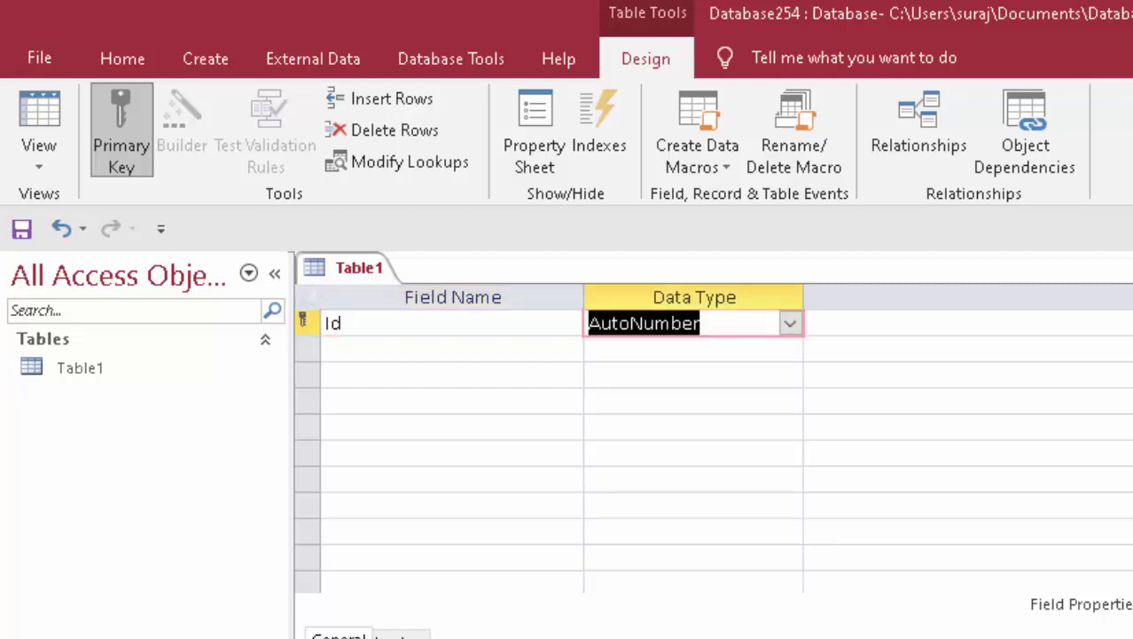
left_click(402, 343)
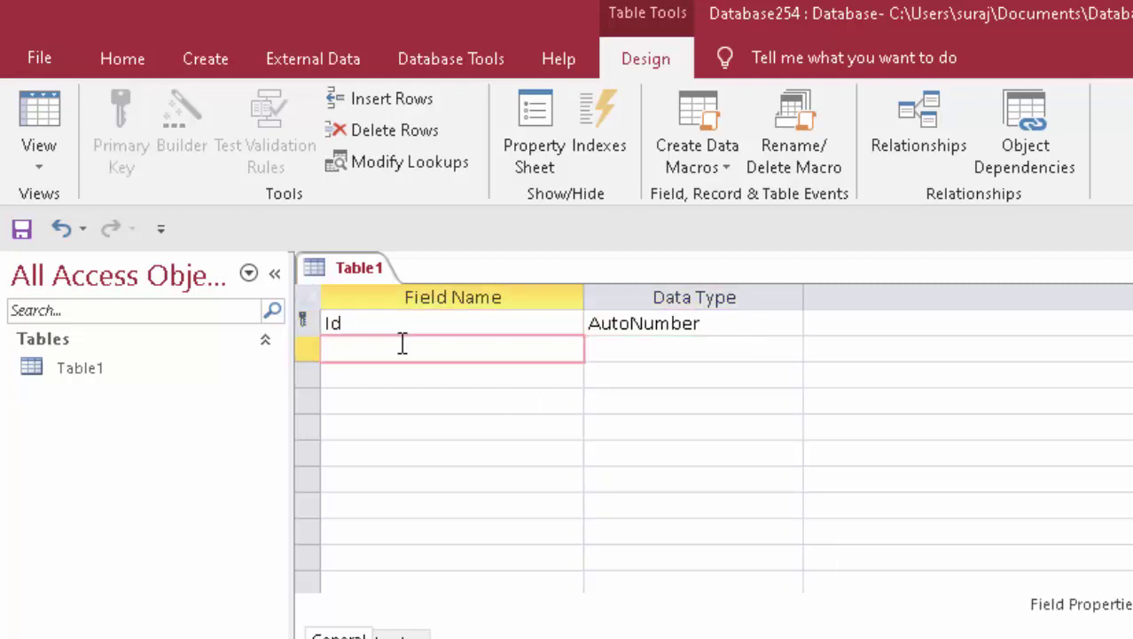
type("Pr")
type("oduc")
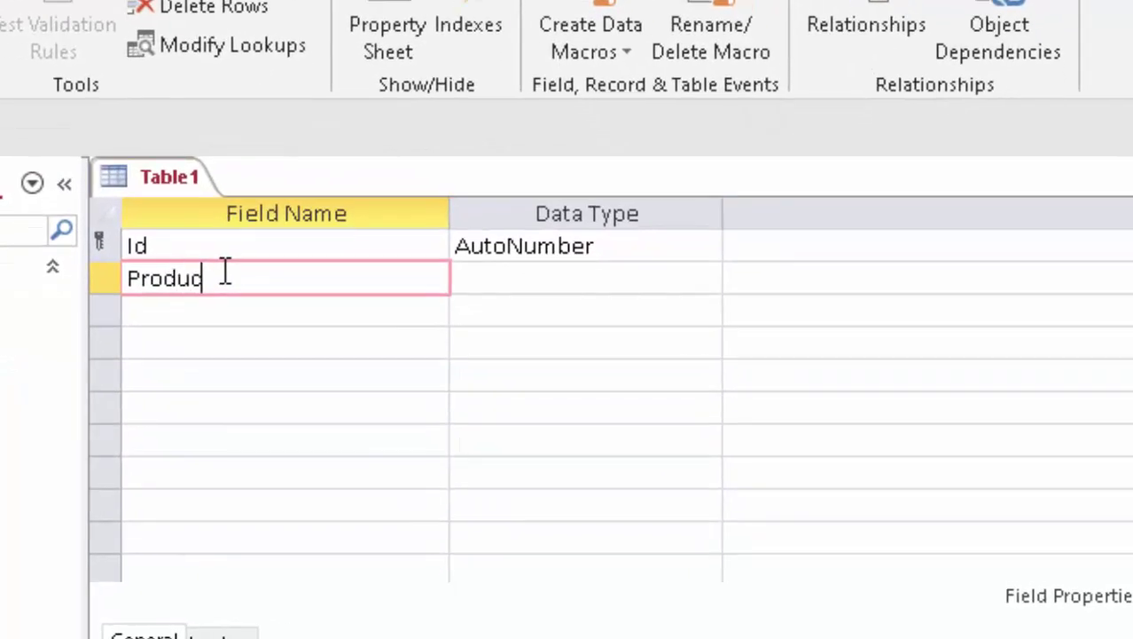
type("t nam")
type("e")
left_click(483, 276)
left_click(337, 315)
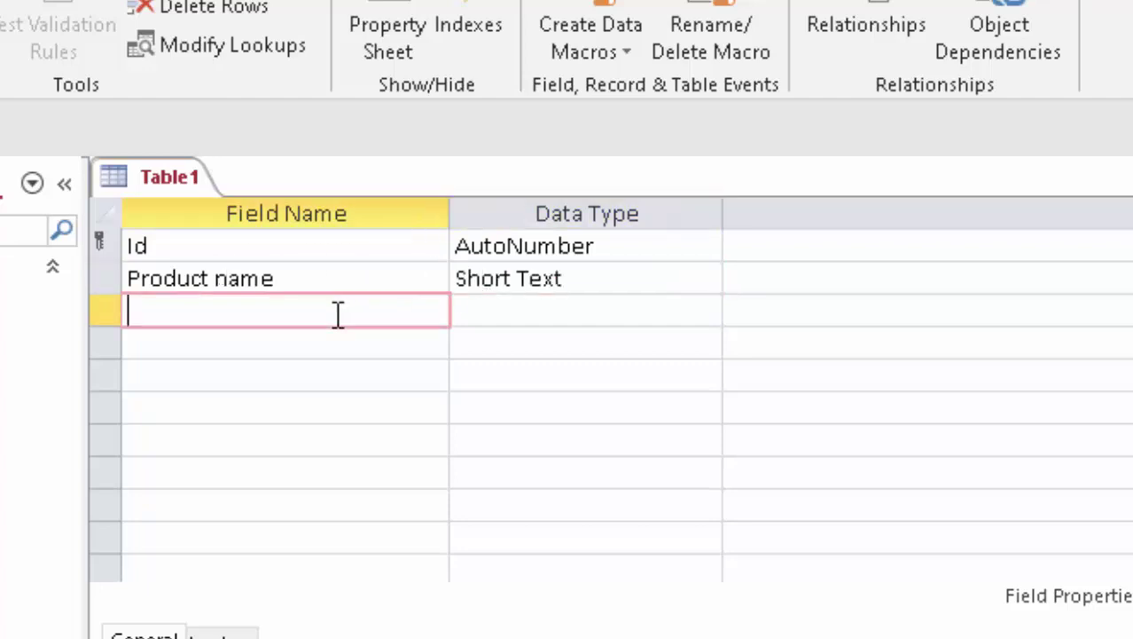
type("Pri")
type("ce")
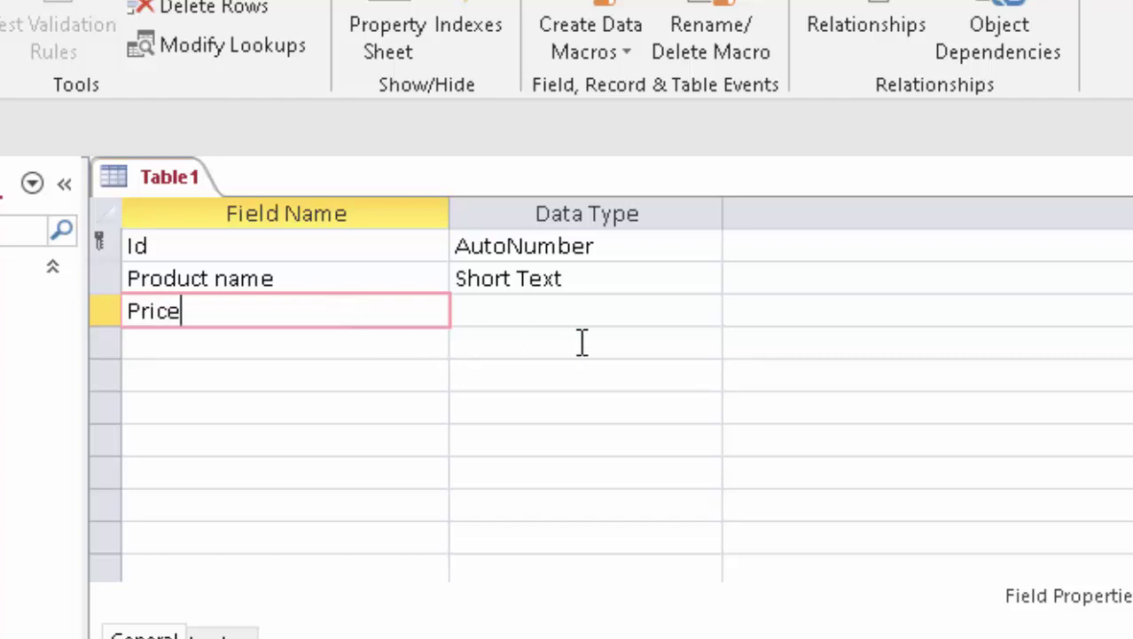
Set the Price field's data type to Currency.
left_click(626, 311)
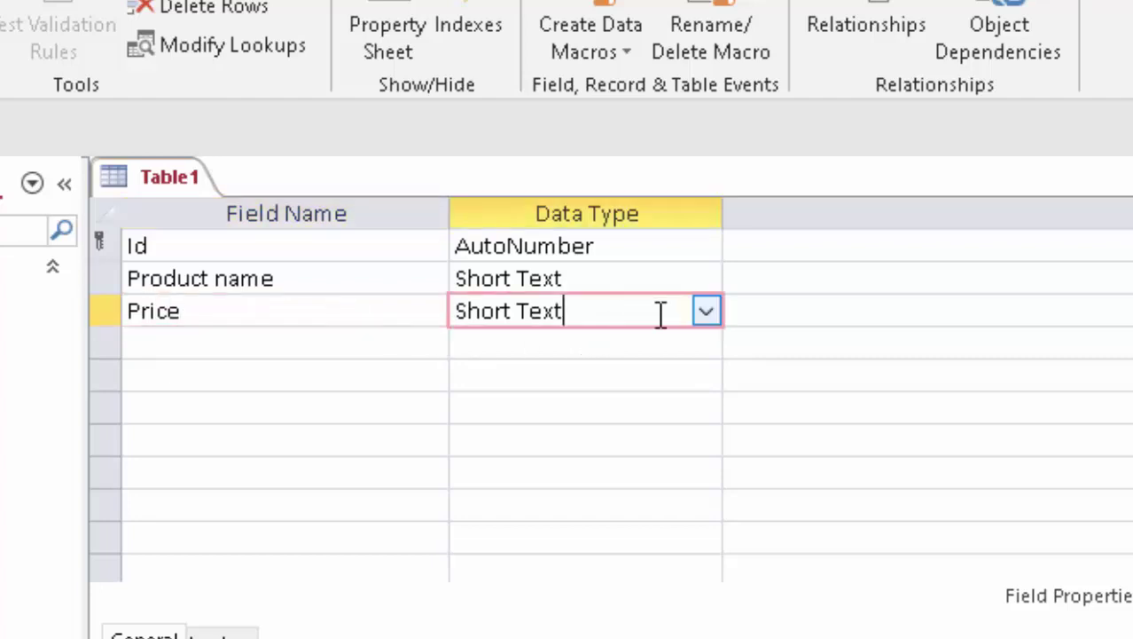
left_click(705, 311)
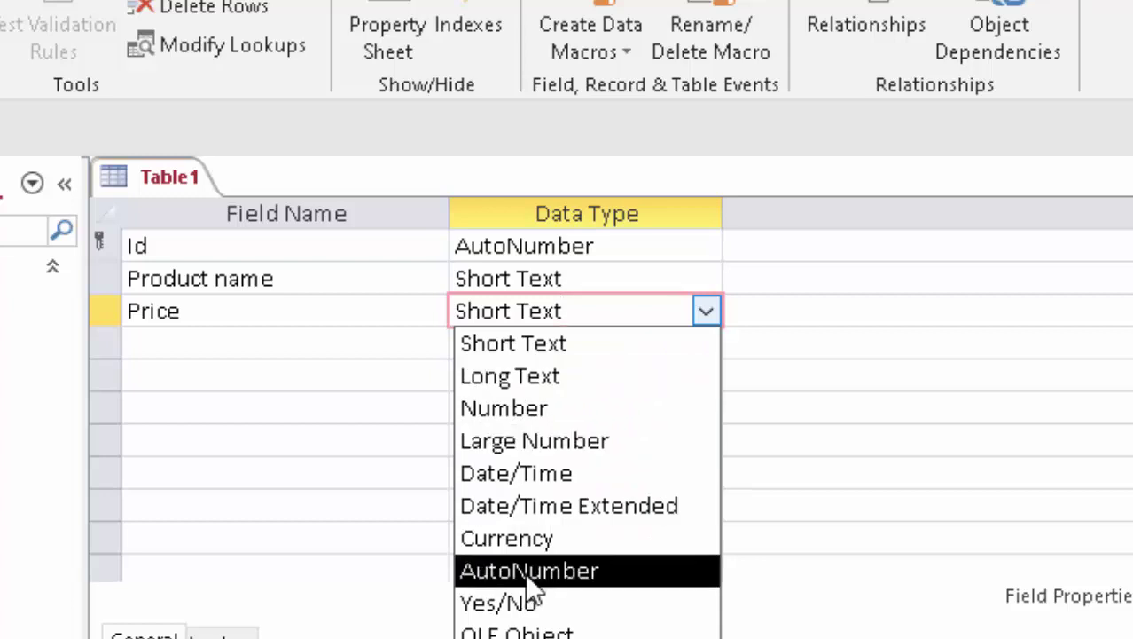
left_click(479, 538)
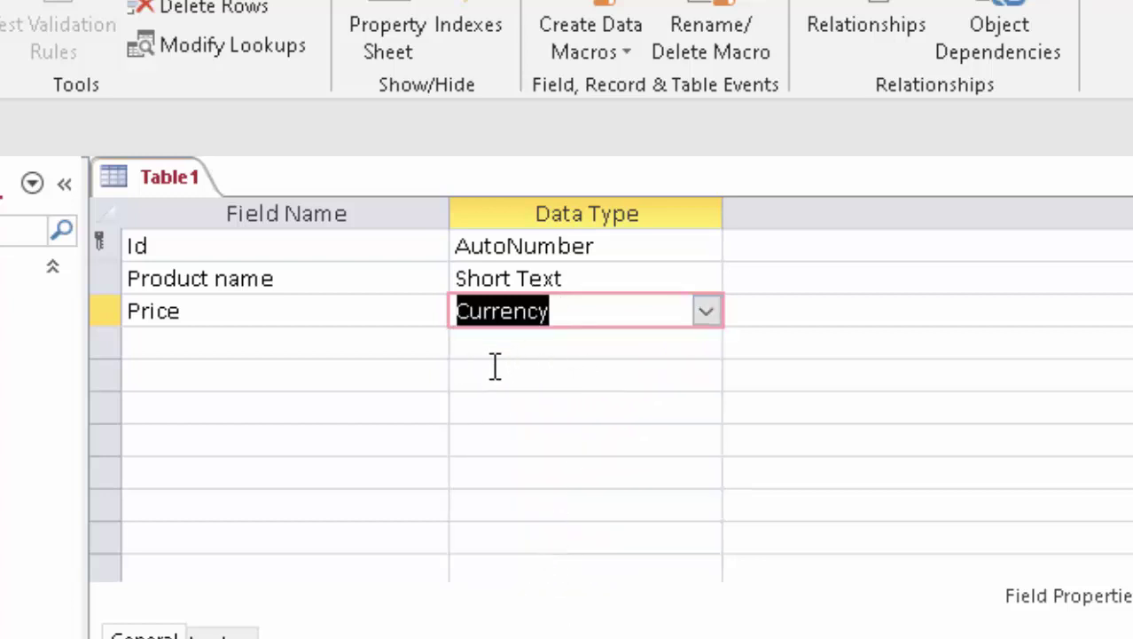
Add a 'Unit' field of type Number with Double field size.
left_click(205, 342)
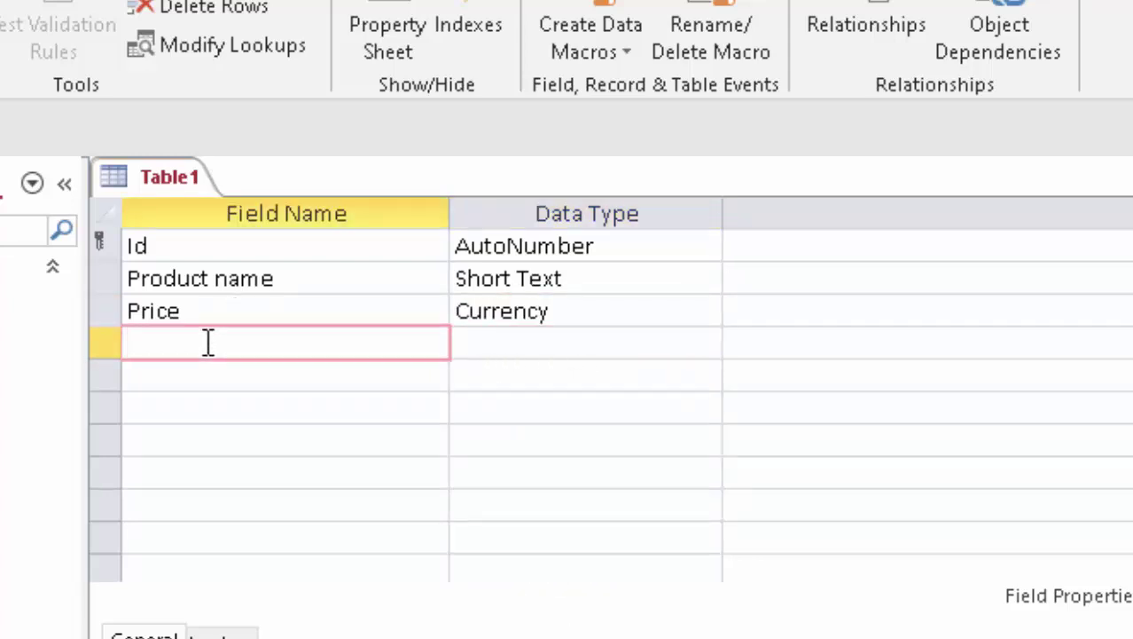
type("Uni")
type("t")
left_click(581, 347)
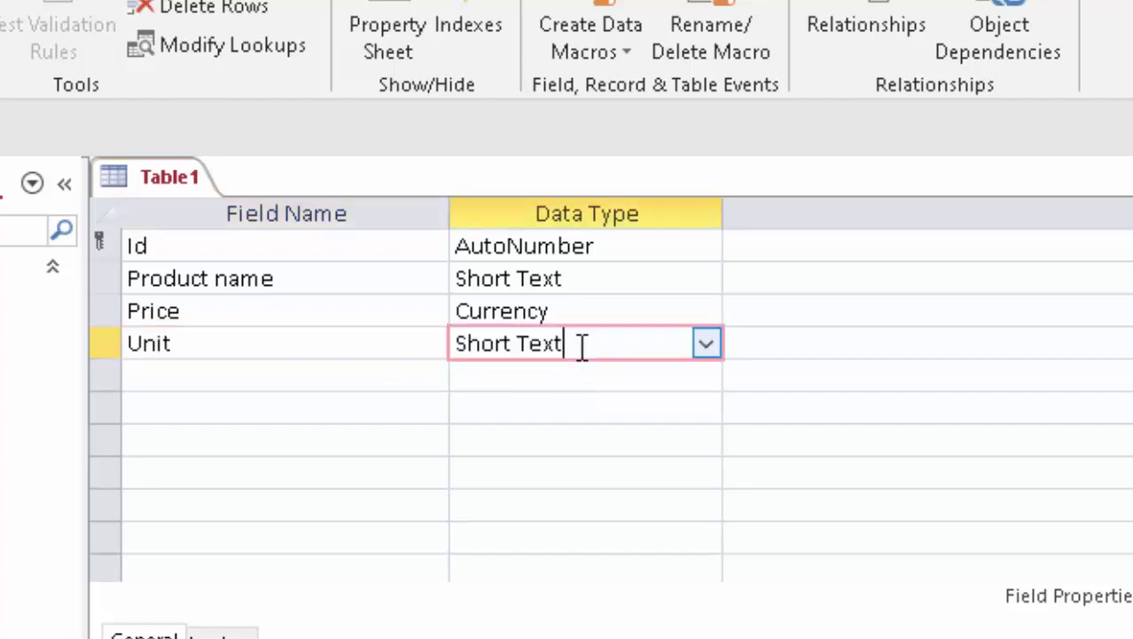
left_click(716, 345)
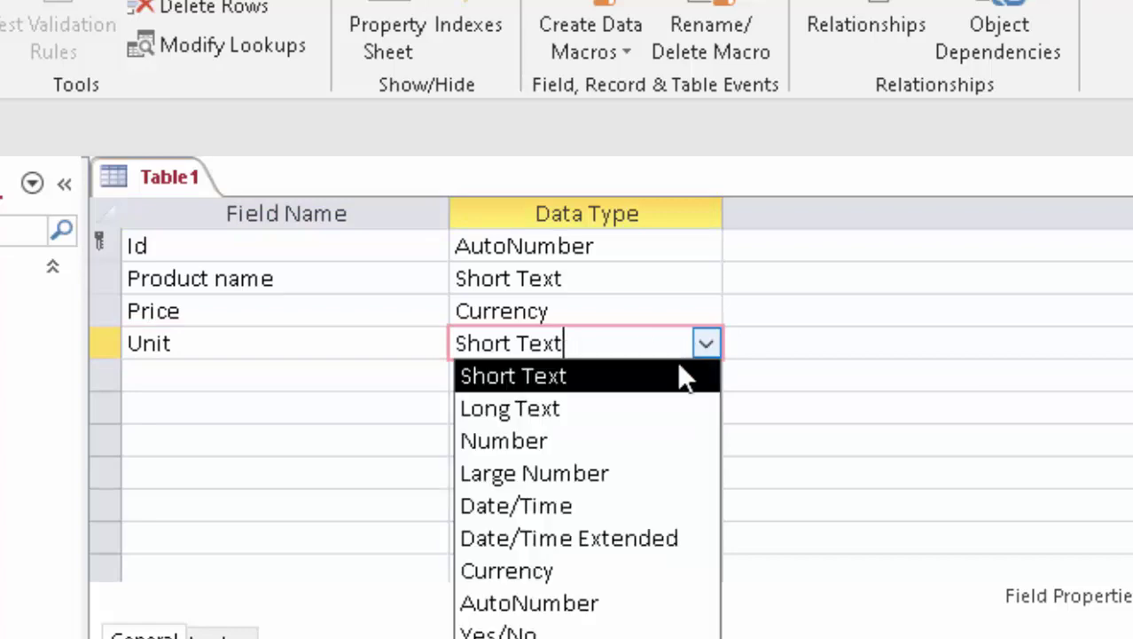
left_click(603, 440)
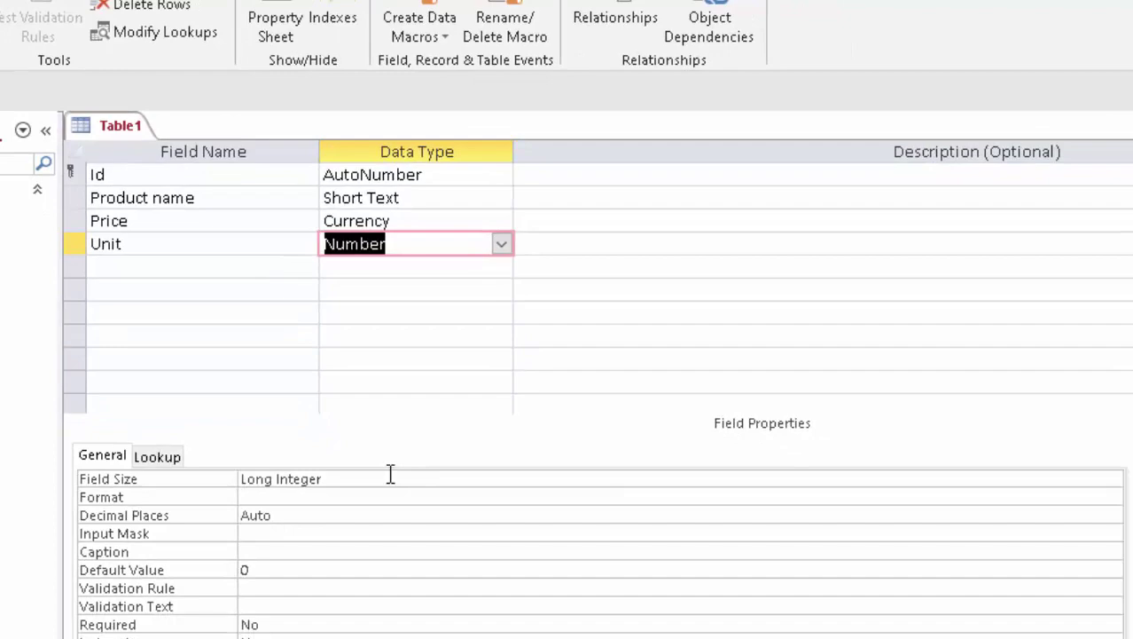
left_click(390, 476)
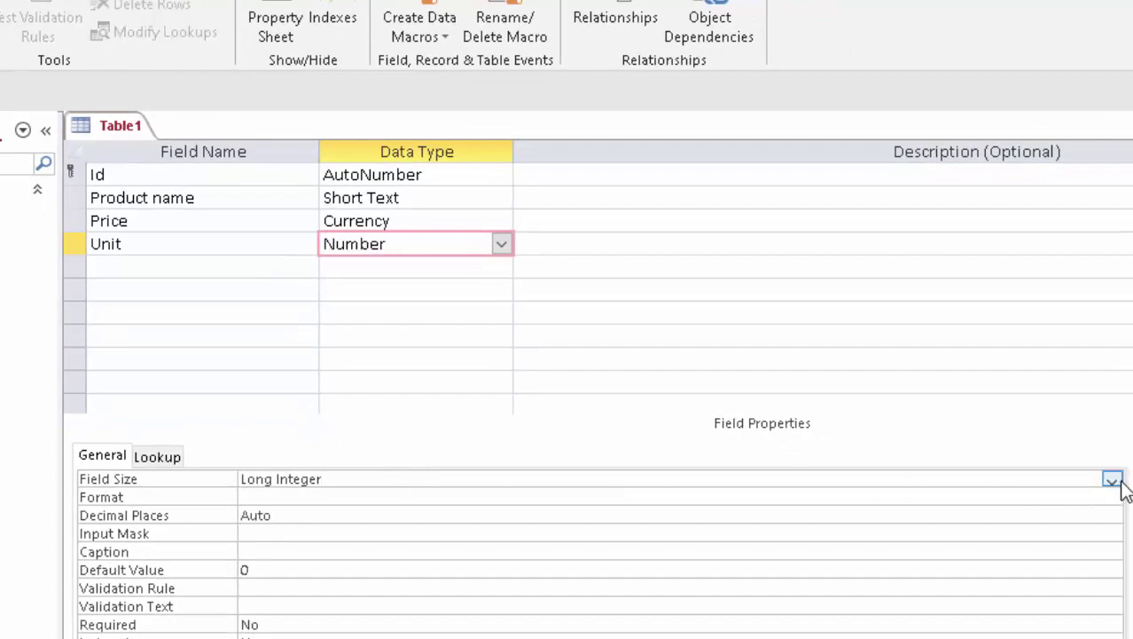
left_click(1112, 479)
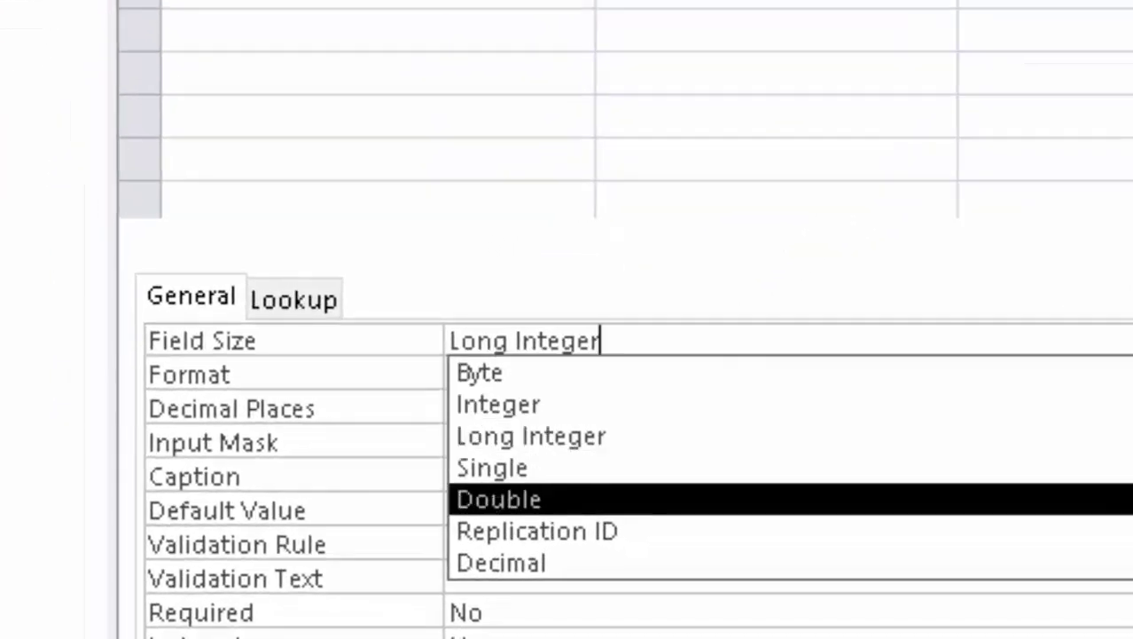
left_click(1118, 499)
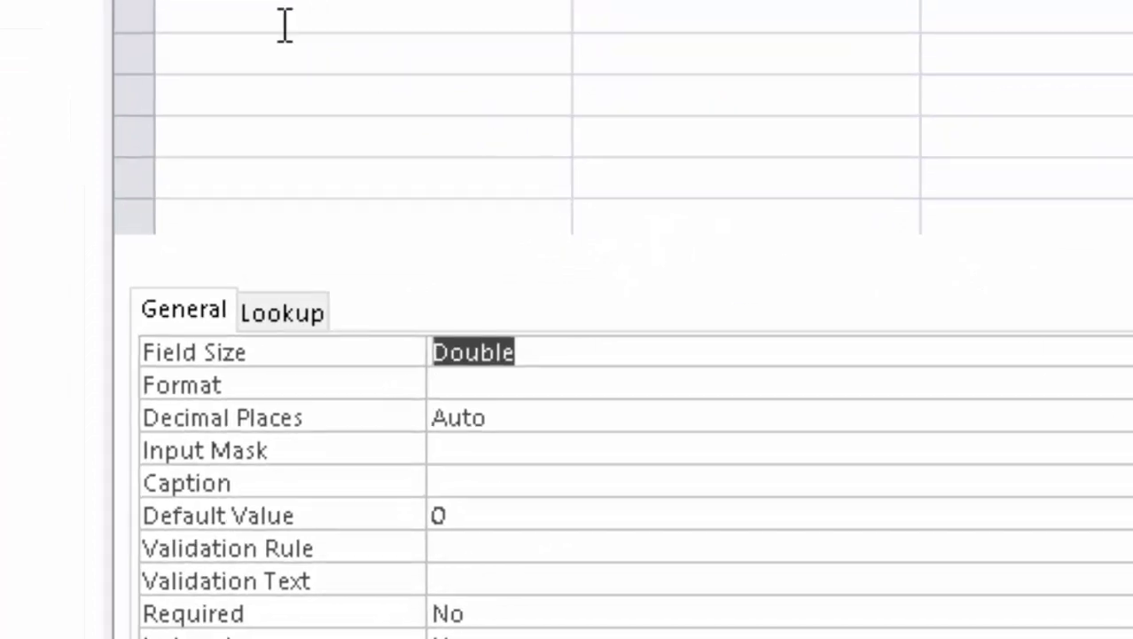
left_click(170, 216)
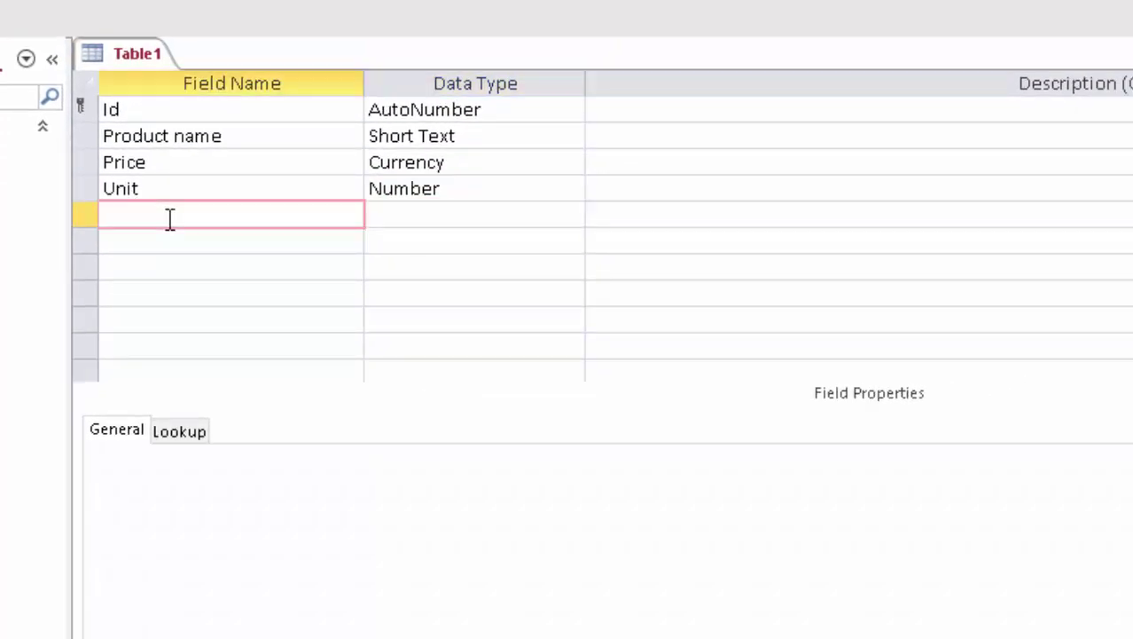
Name the next field 'Total Price' and make it Currency.
type("To")
type("tal ")
type("Pric")
type("e")
left_click(462, 222)
left_click(570, 216)
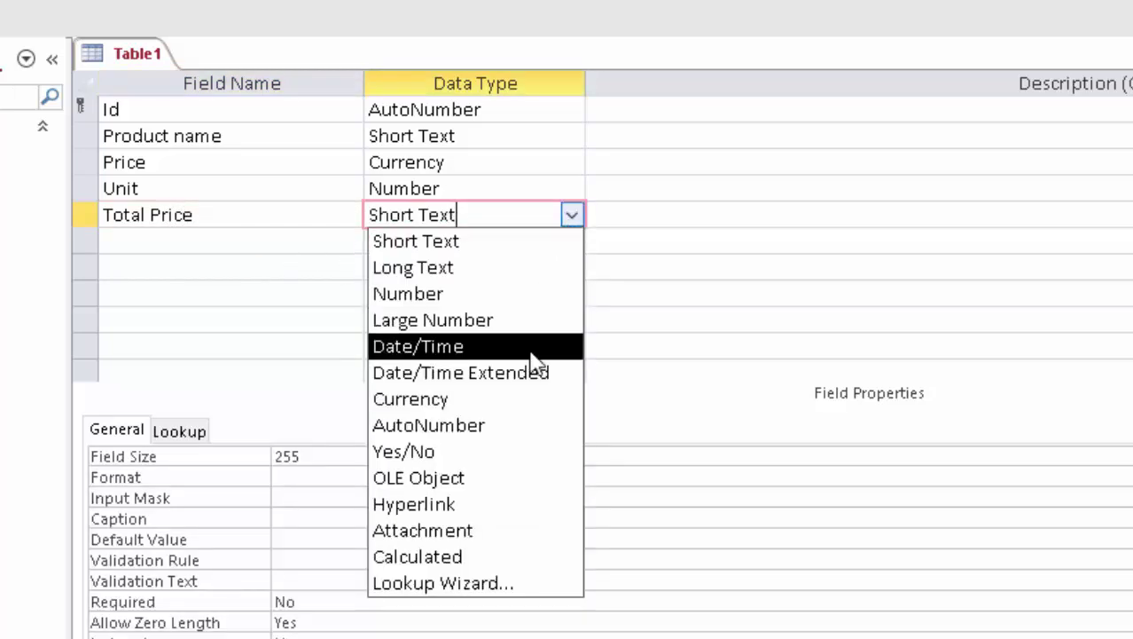
left_click(508, 400)
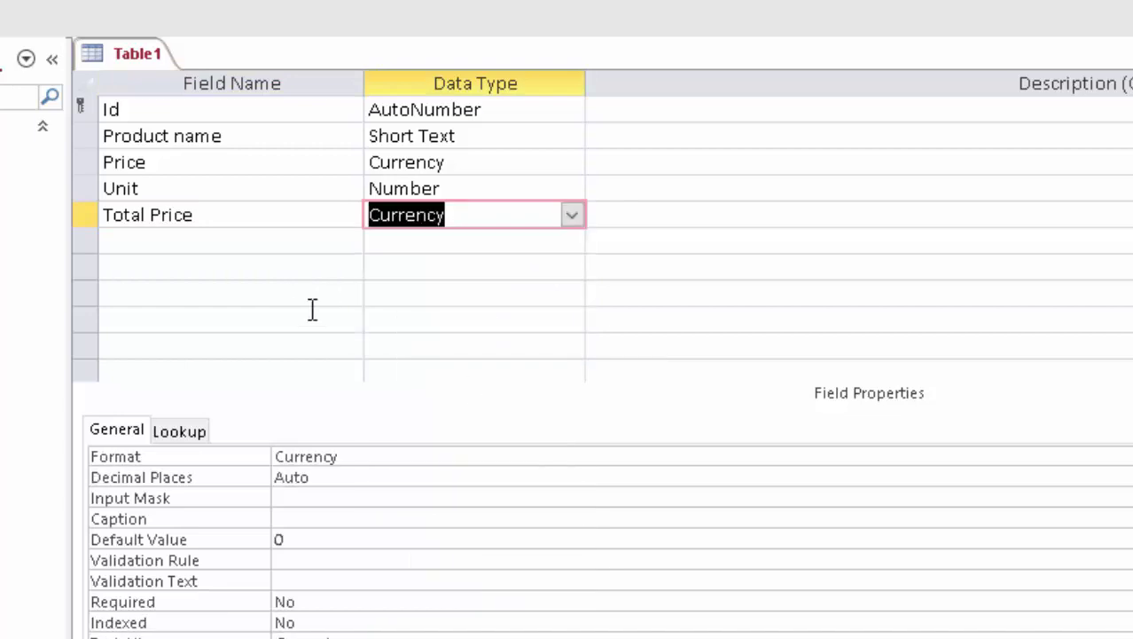
Add a 'Tax' field as a Number with Double field size and Percent format.
left_click(182, 243)
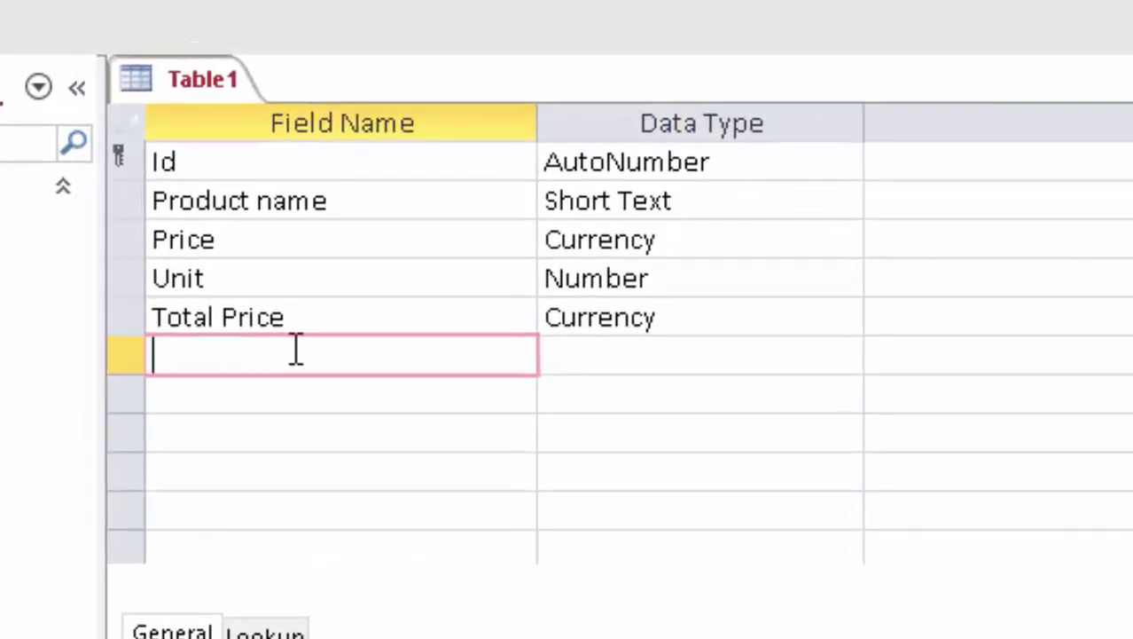
type("Tax")
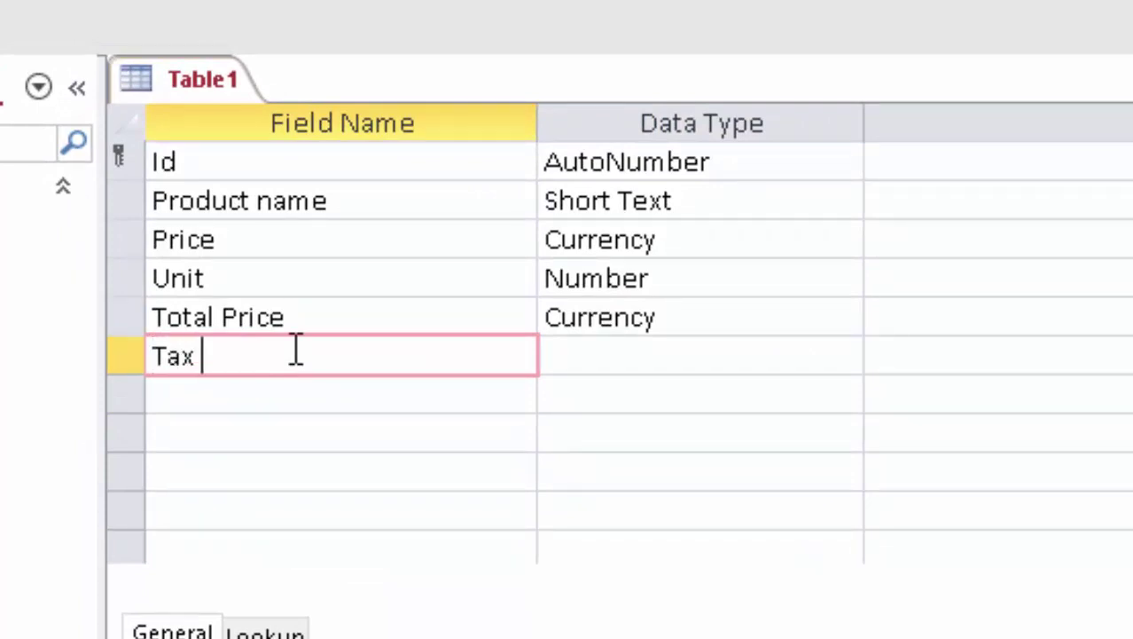
left_click(773, 375)
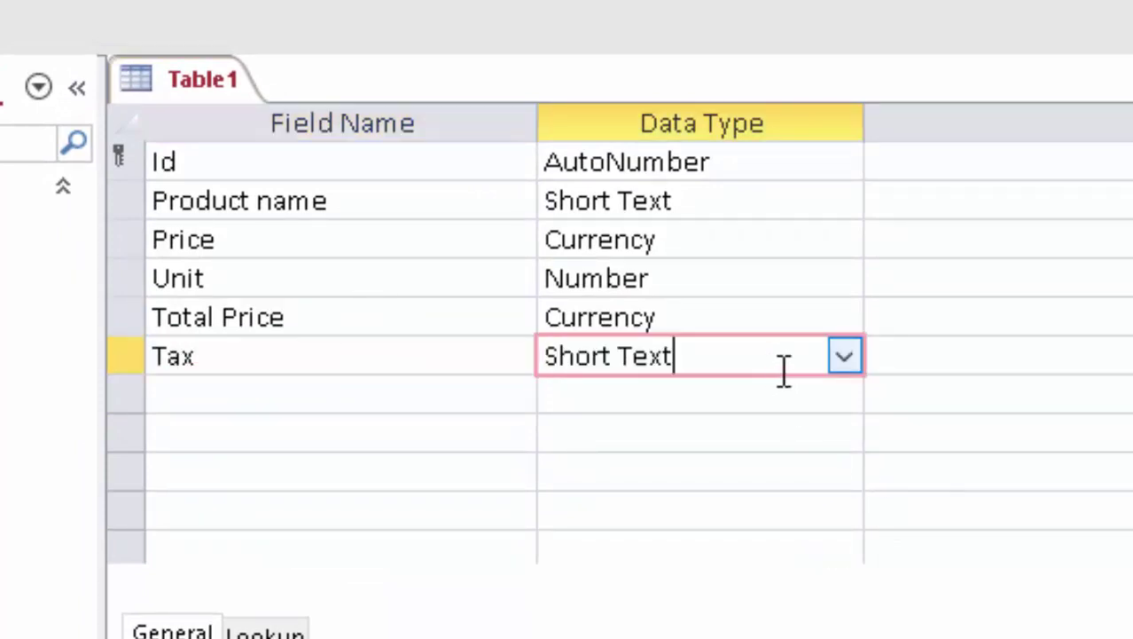
left_click(844, 357)
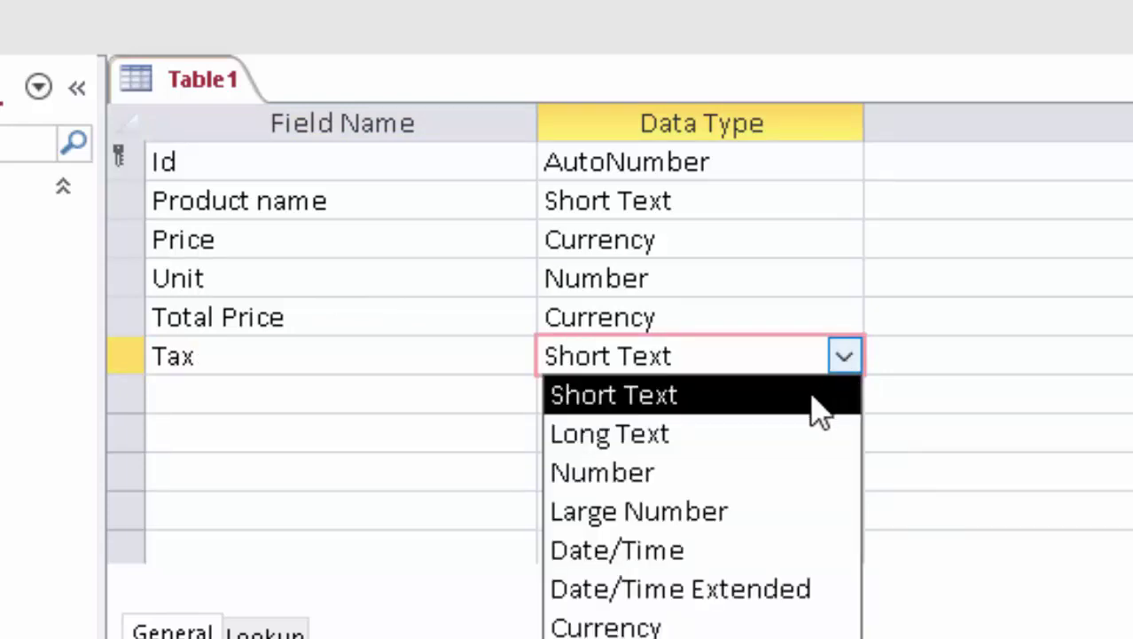
left_click(734, 472)
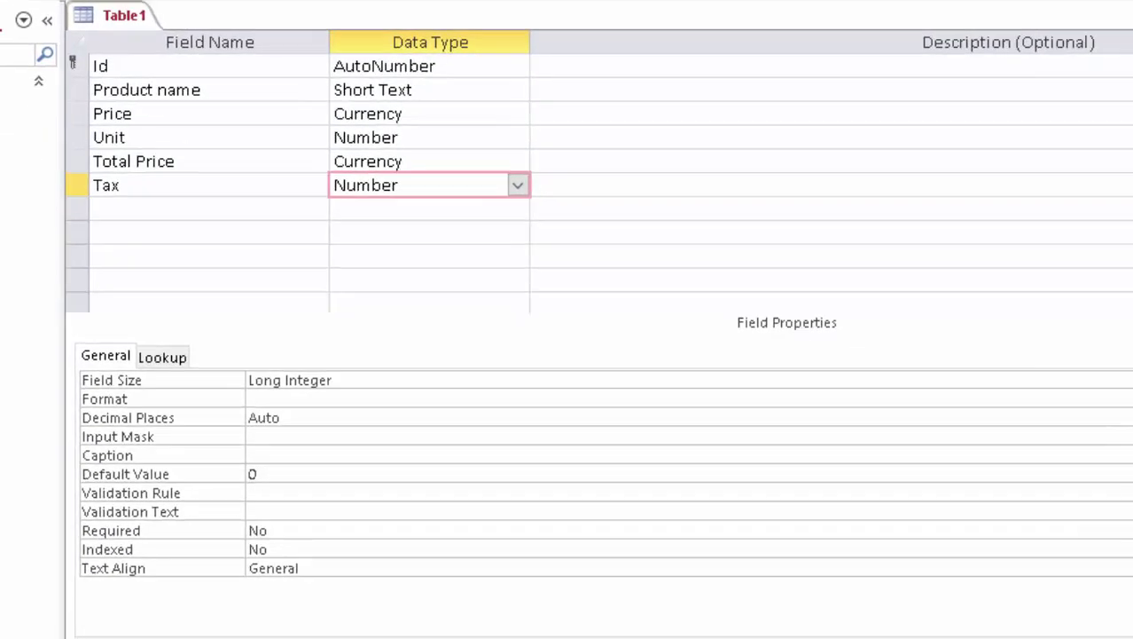
left_click(1091, 393)
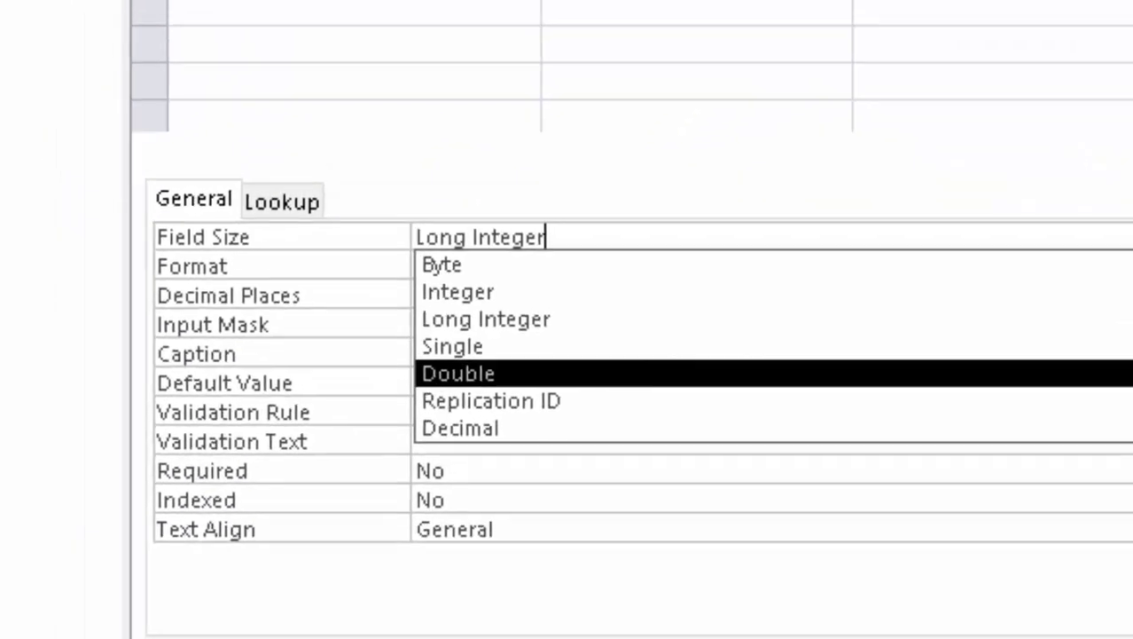
key("Return")
left_click(918, 462)
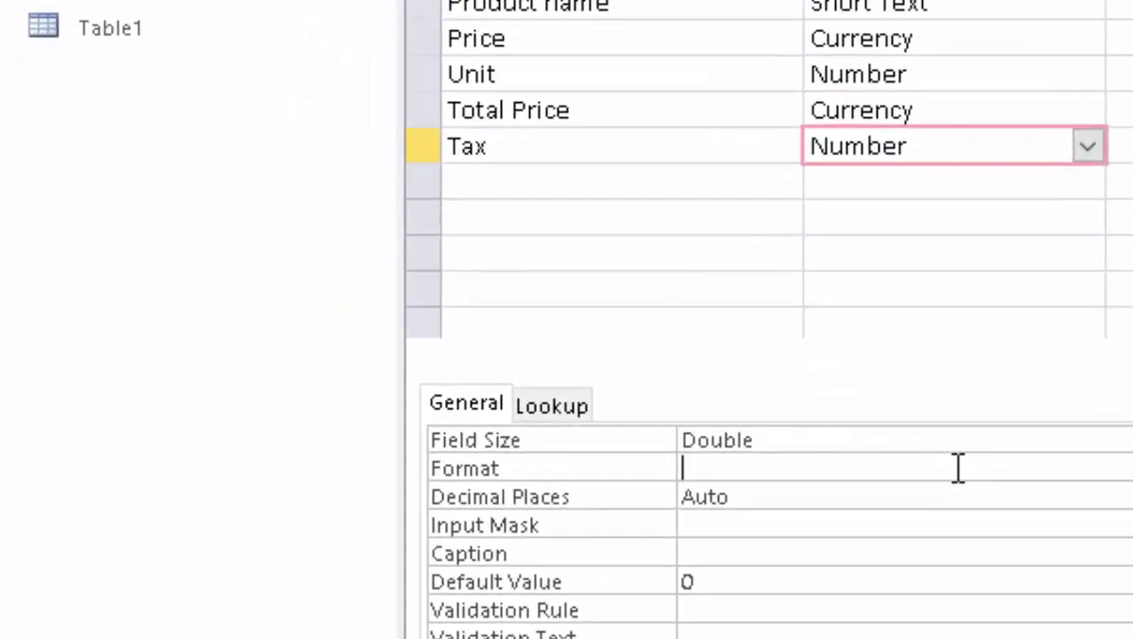
type("Per")
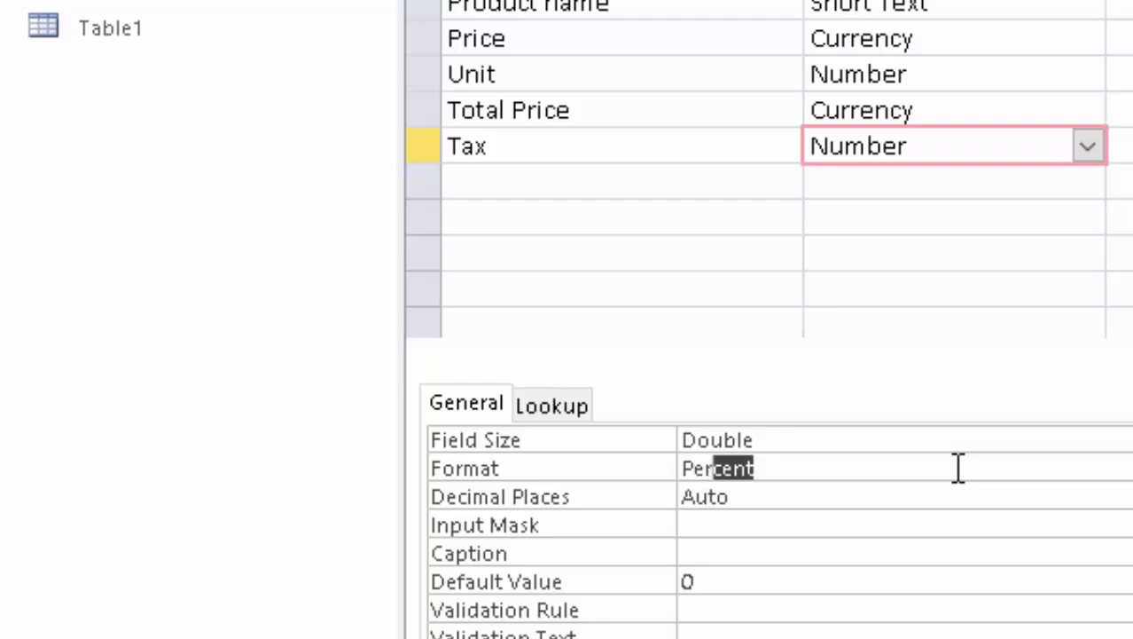
type("cent")
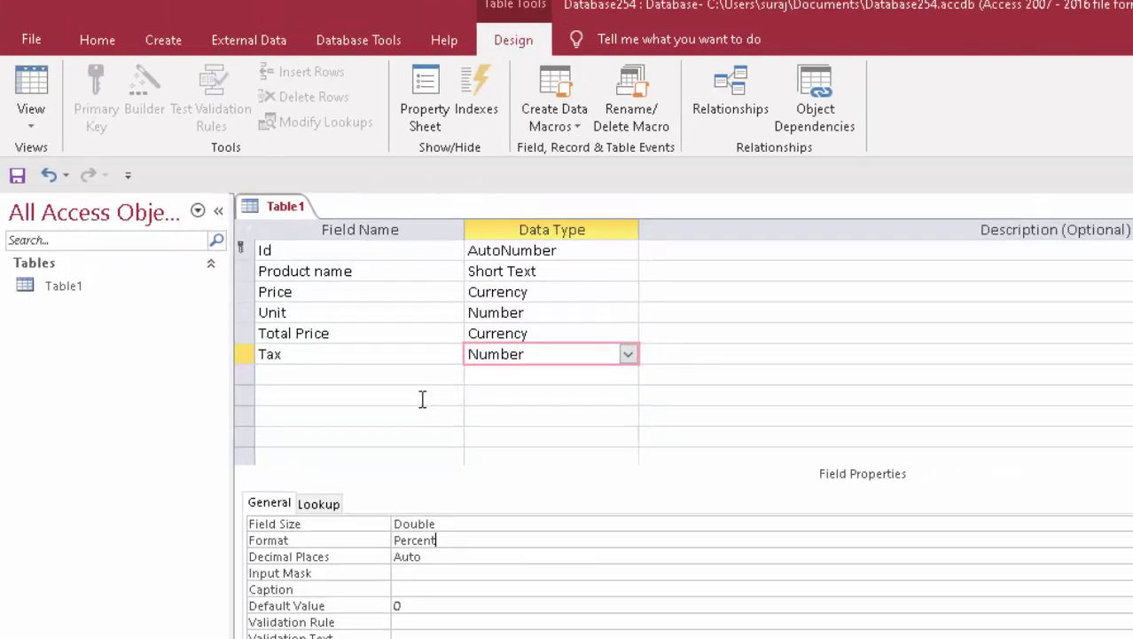
left_click(368, 381)
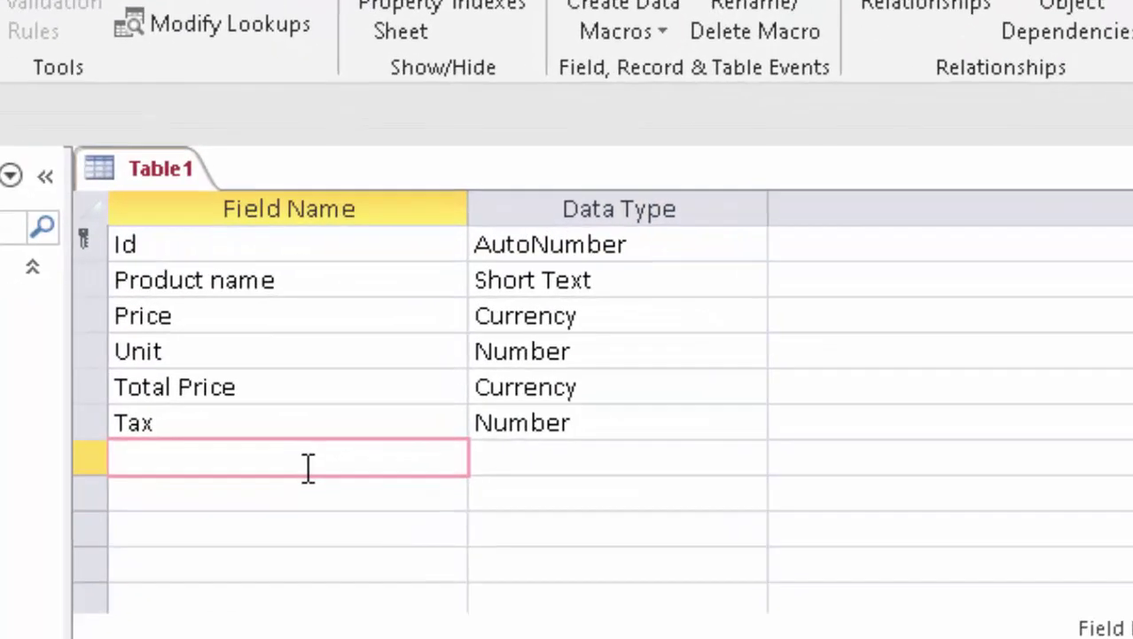
Name the seventh field 'Tax Amount', make it Number, and choose Double as its field size.
type("Ta")
type("x A")
type("mount")
left_click(517, 330)
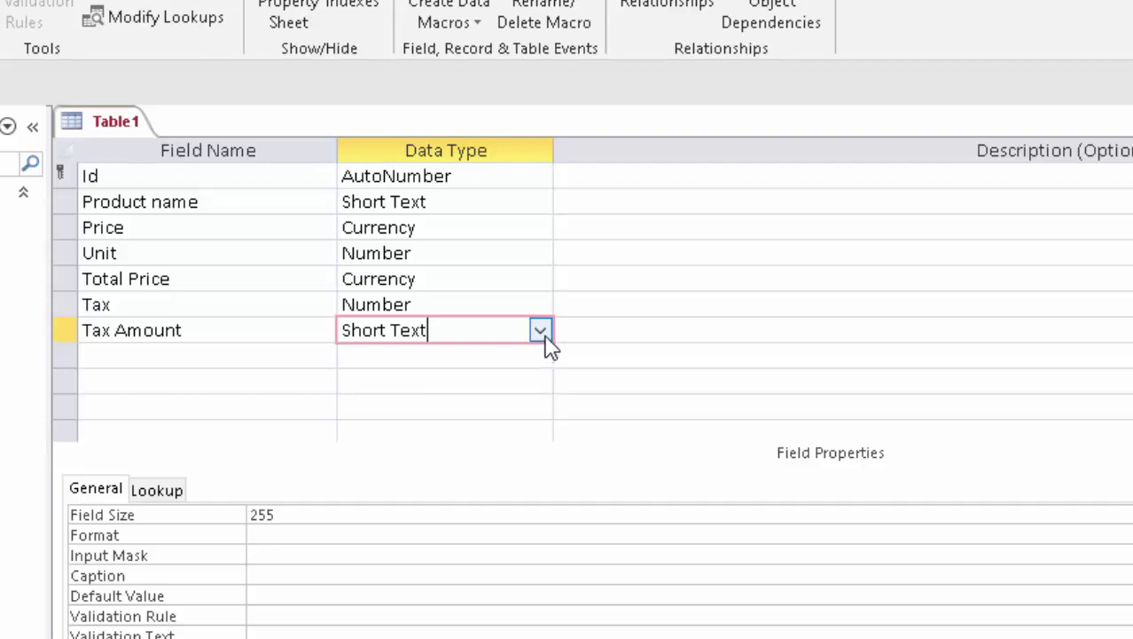
left_click(542, 332)
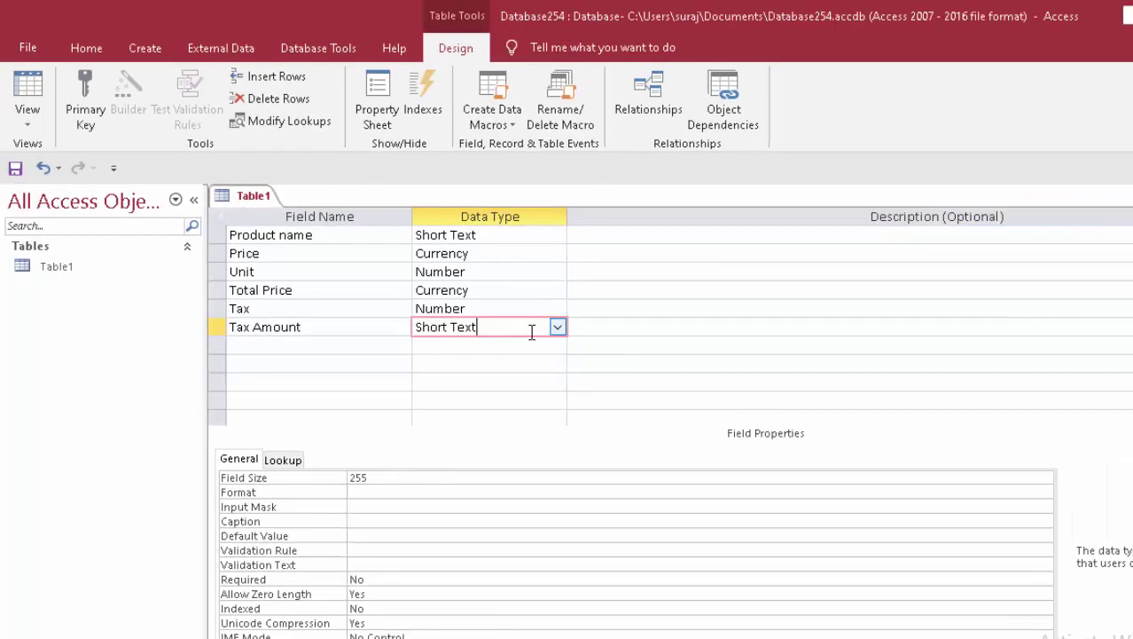
left_click(557, 327)
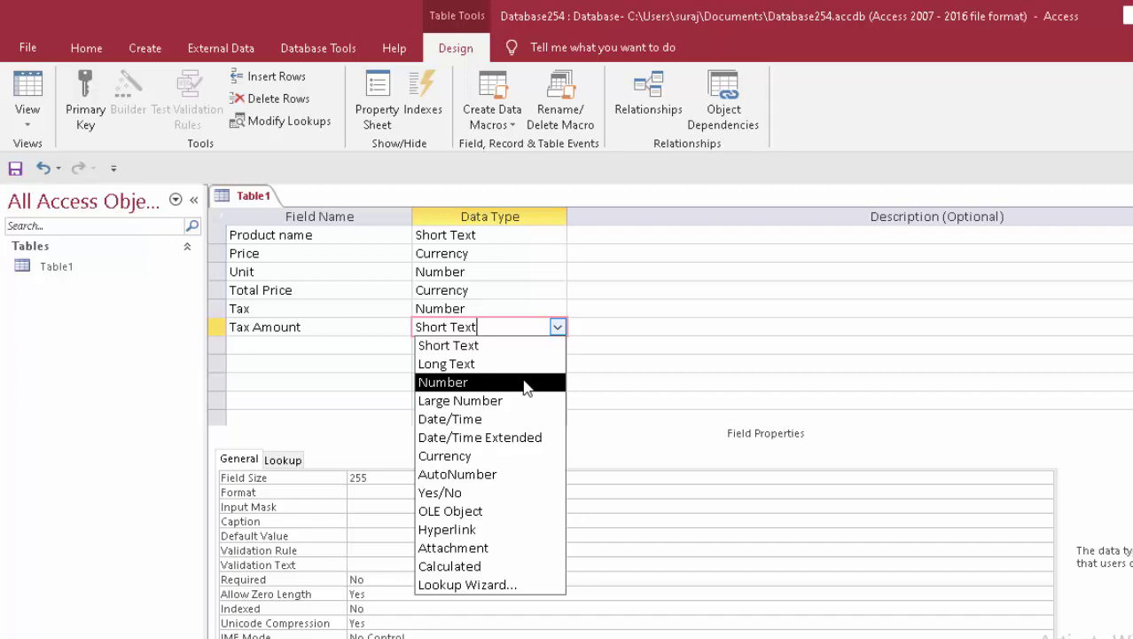
left_click(525, 385)
left_click(435, 480)
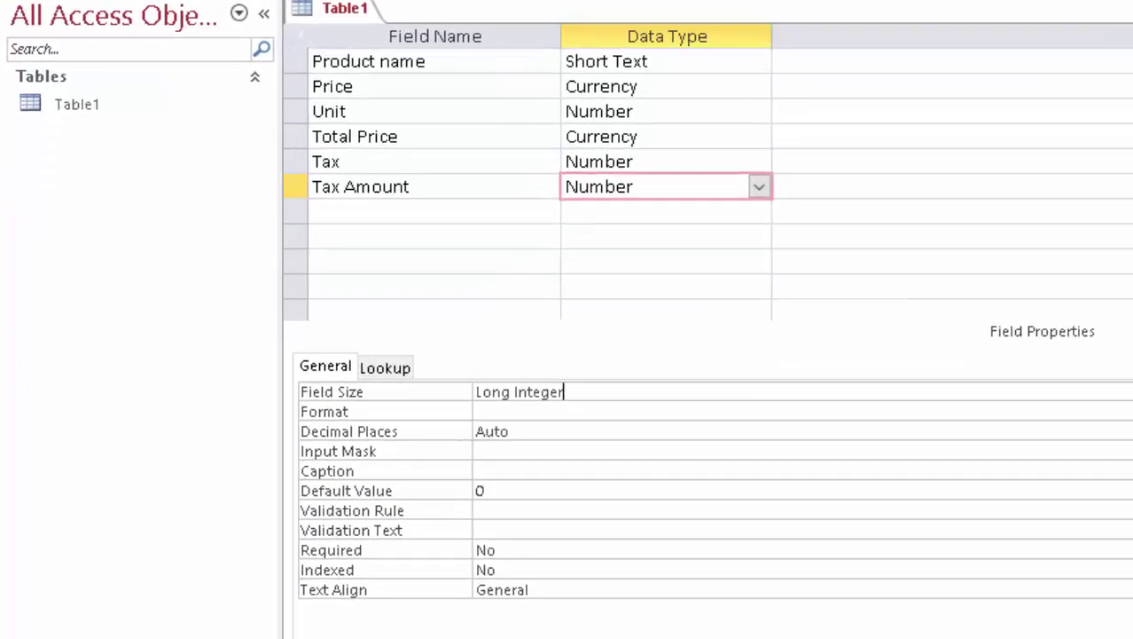
left_click(1044, 478)
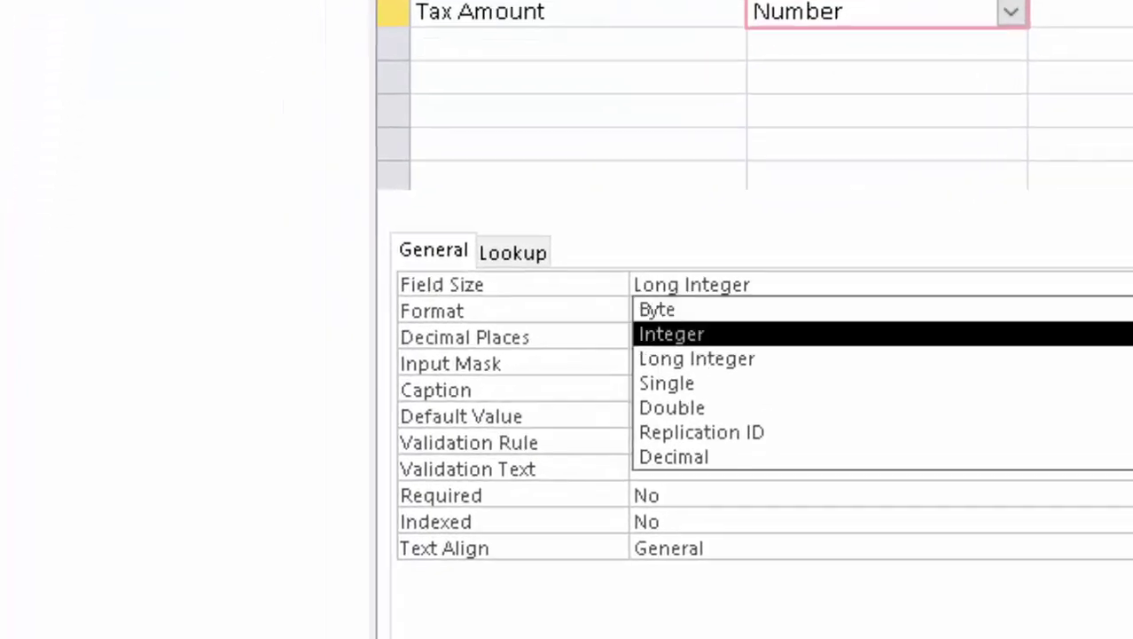
left_click(705, 392)
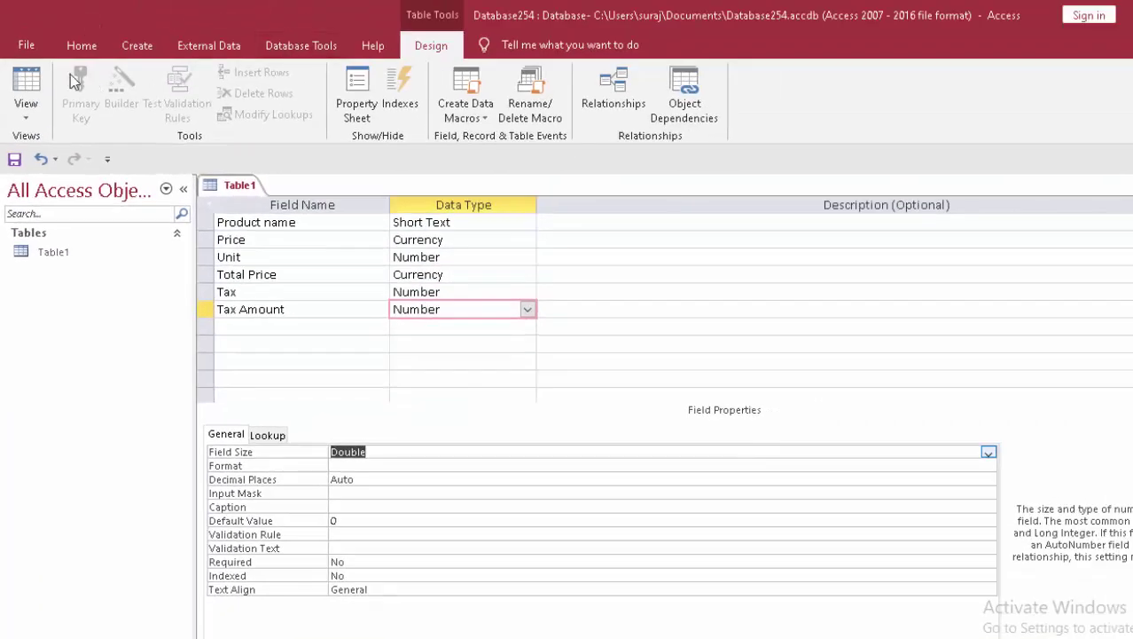
Save Table1, show it in Datasheet view, and autofit the Product name column.
left_click(28, 84)
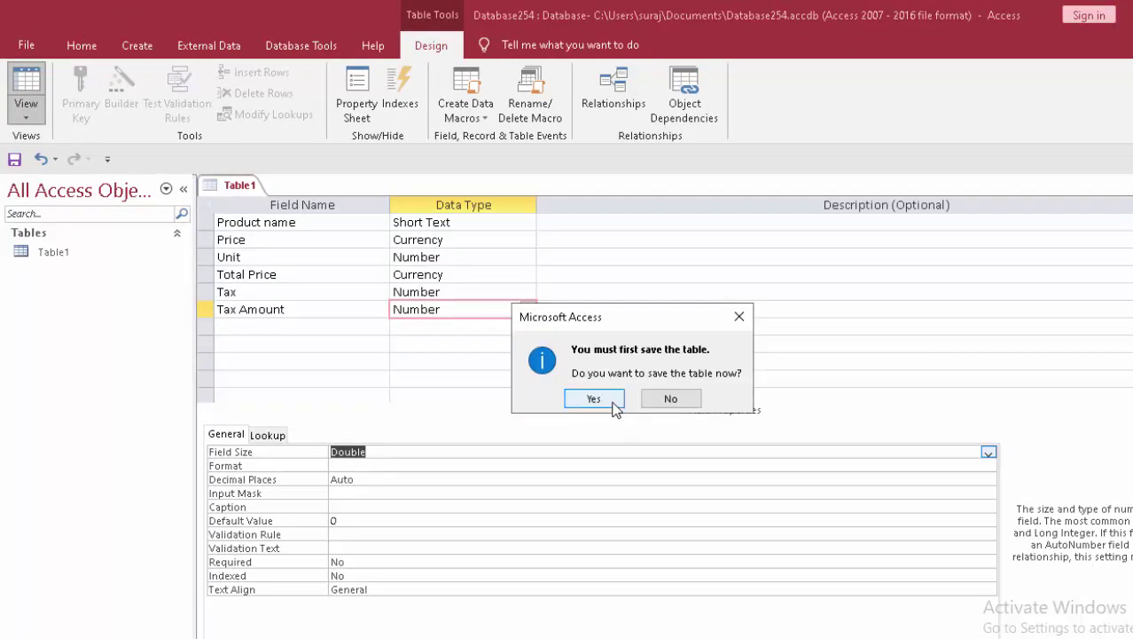
left_click(585, 397)
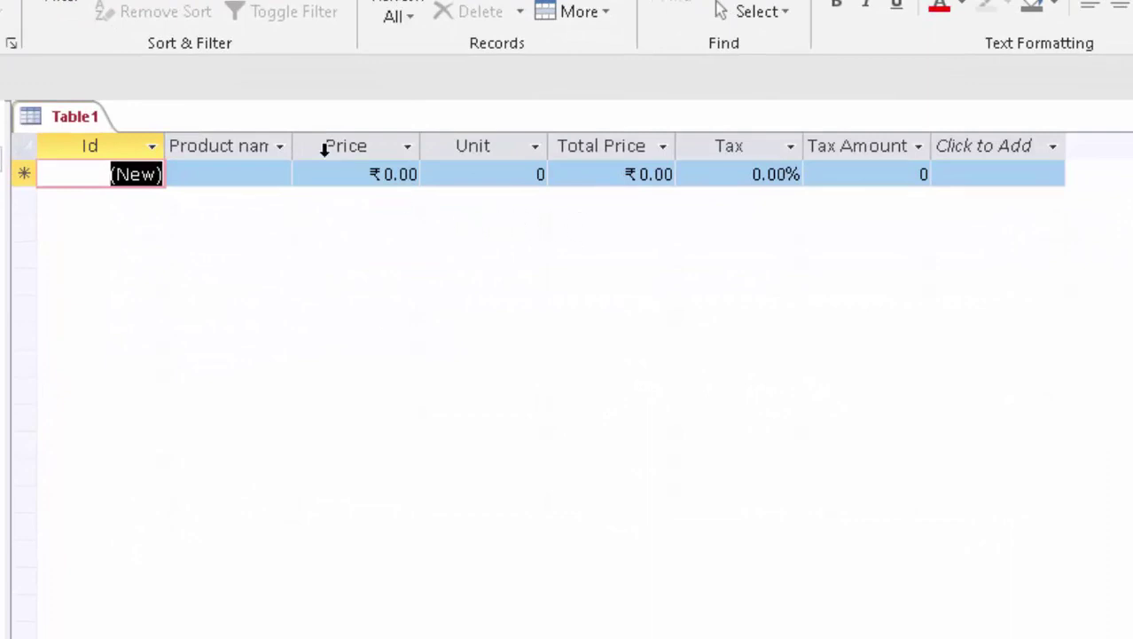
double_click(293, 146)
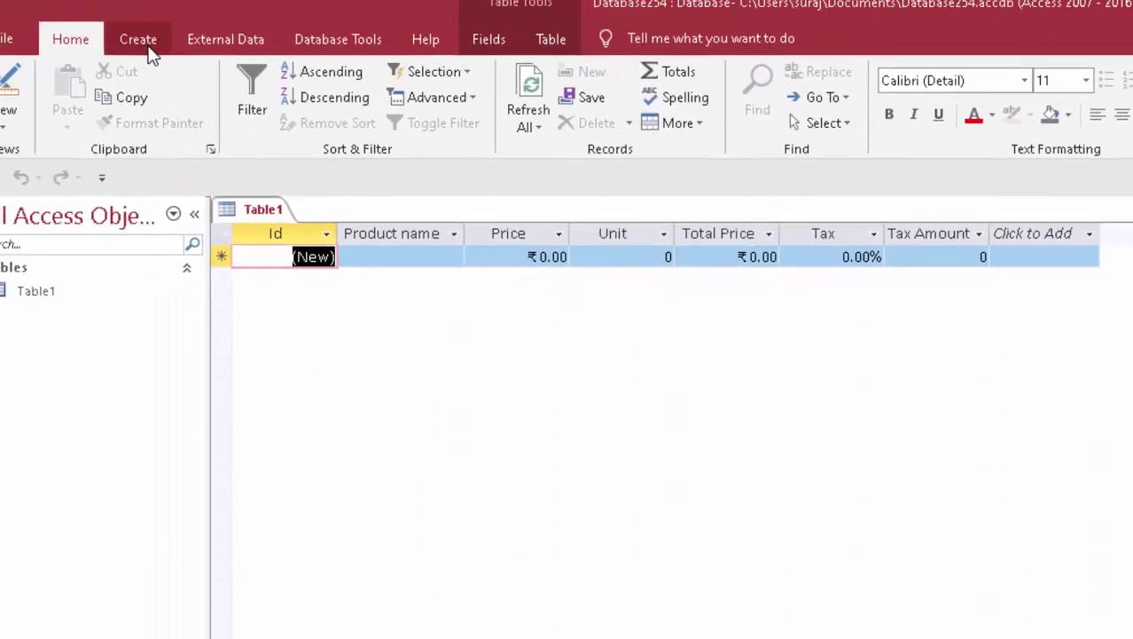
left_click(150, 50)
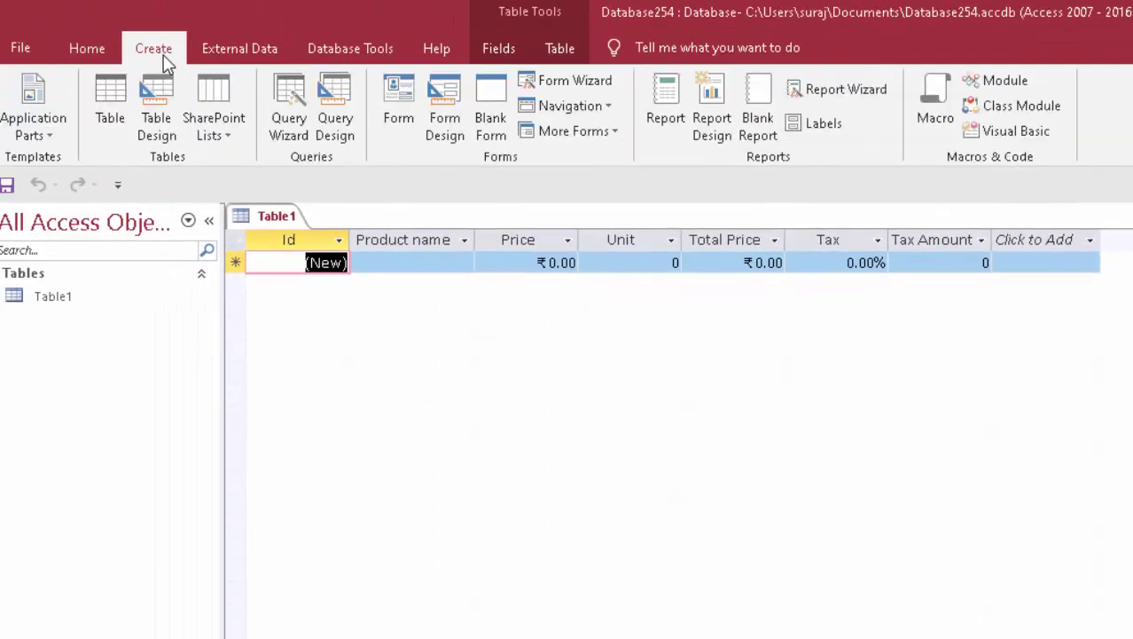
Create Table2 in Design view with its first field renamed 'Customer id' as Short Text.
left_click(108, 99)
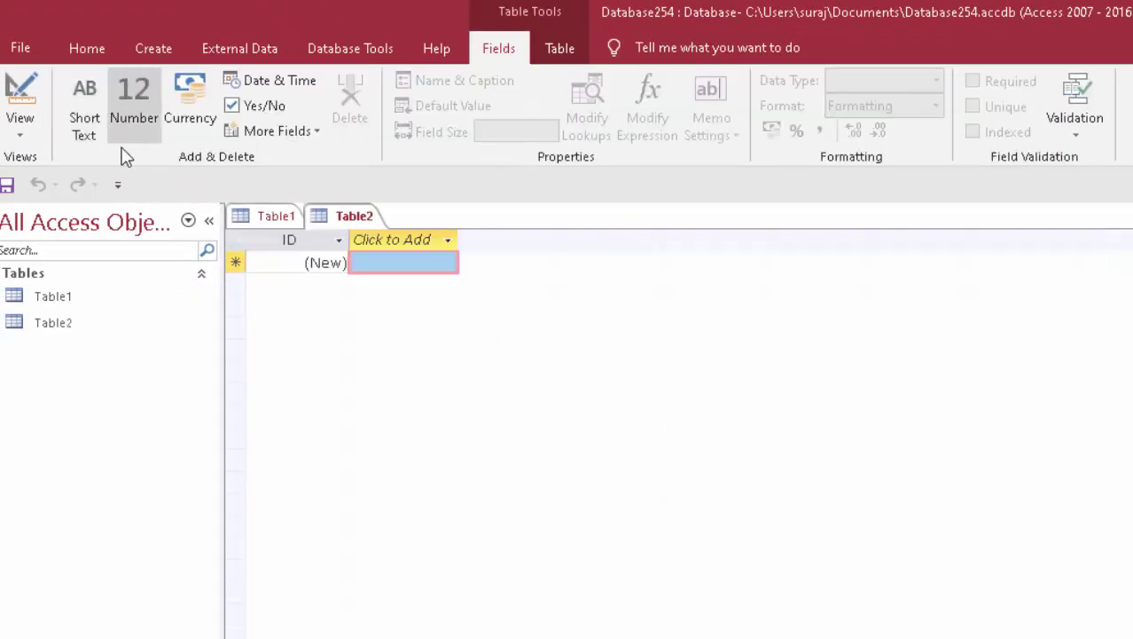
left_click(20, 93)
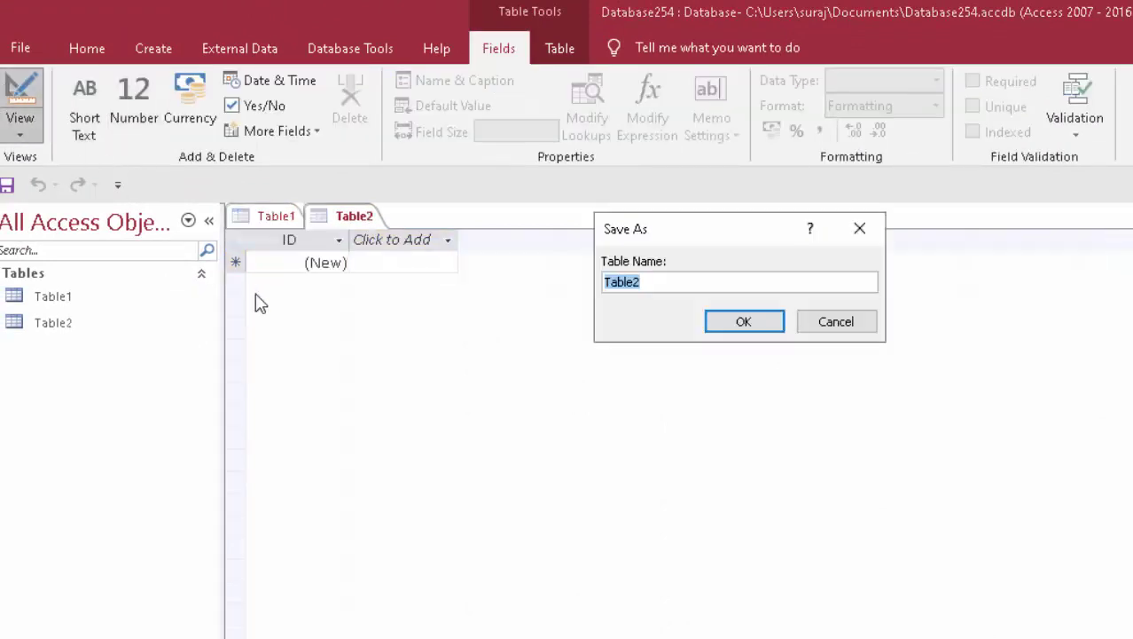
left_click(763, 326)
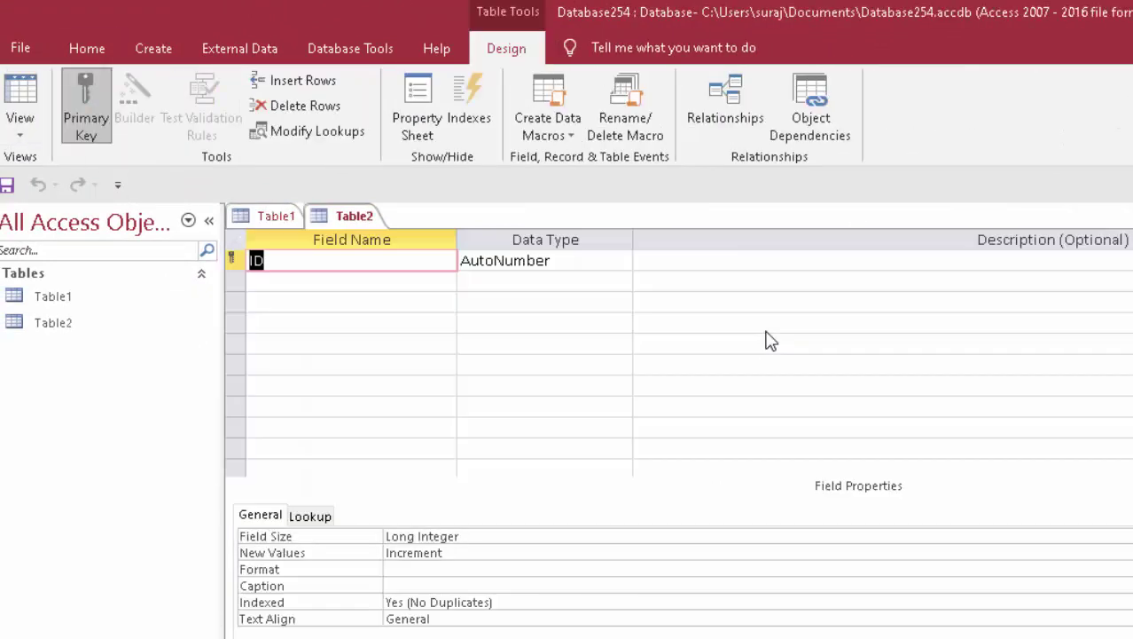
key("BackSpace")
type("me")
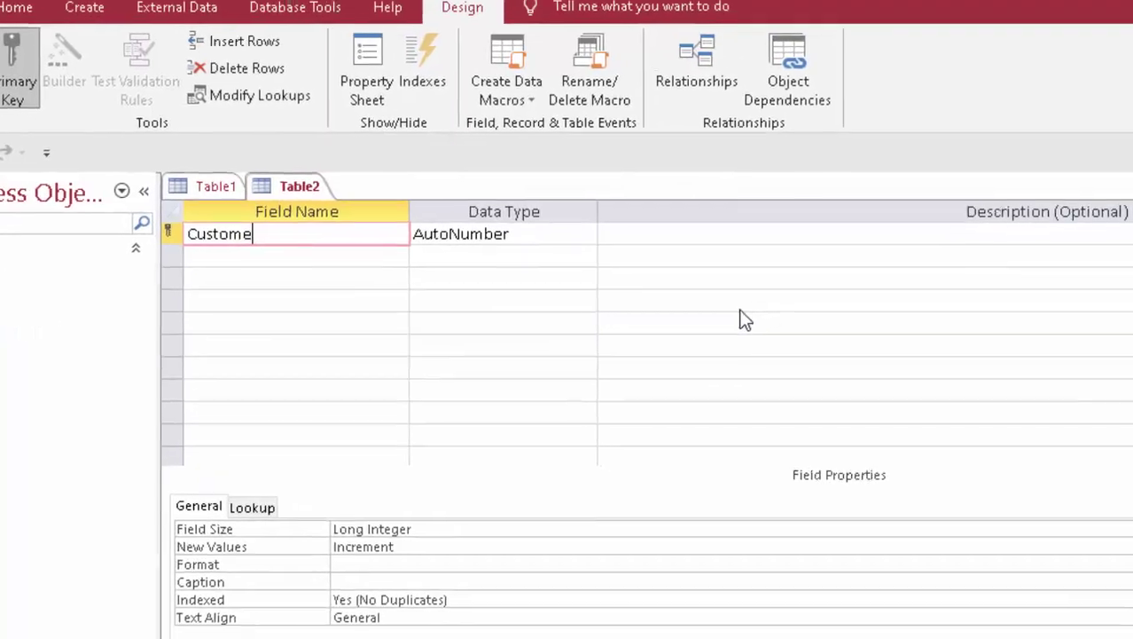
type("r id")
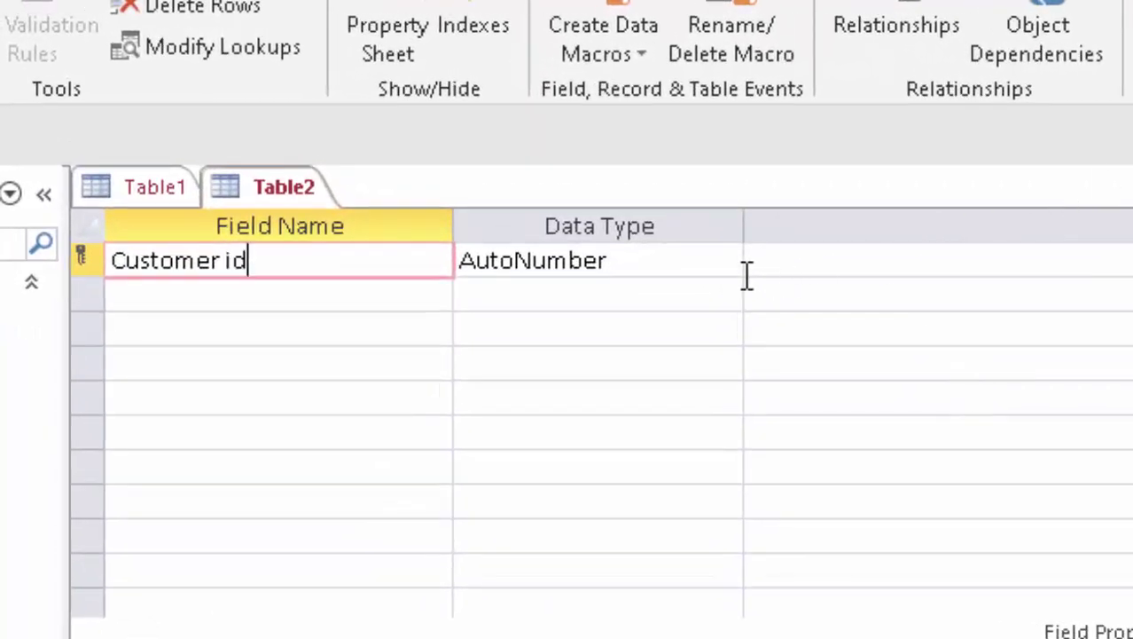
left_click(721, 269)
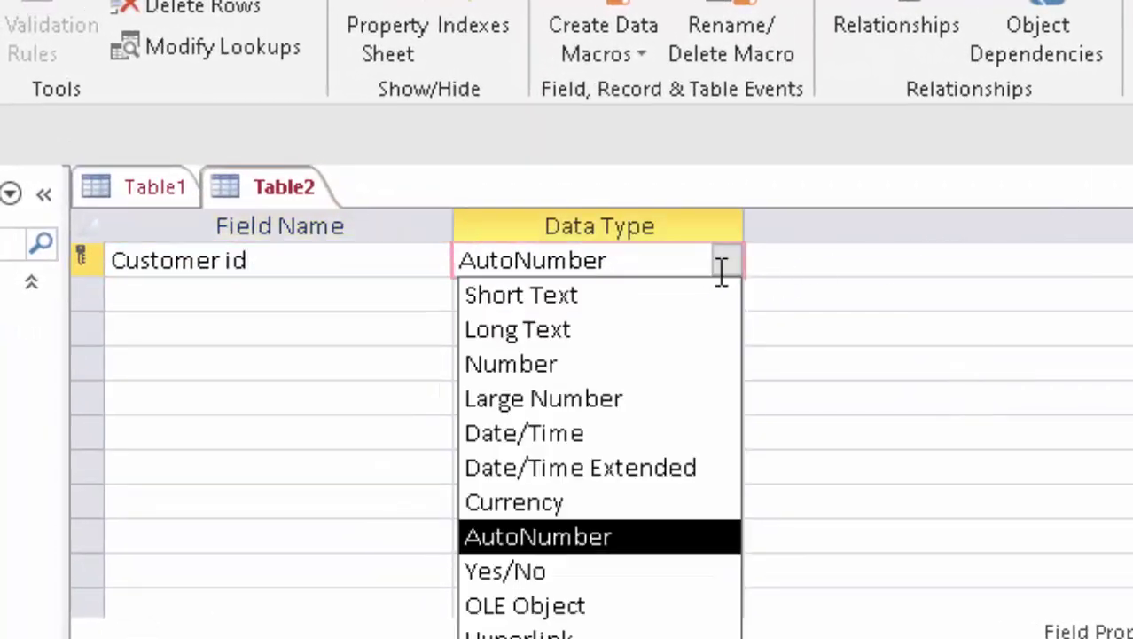
left_click(670, 300)
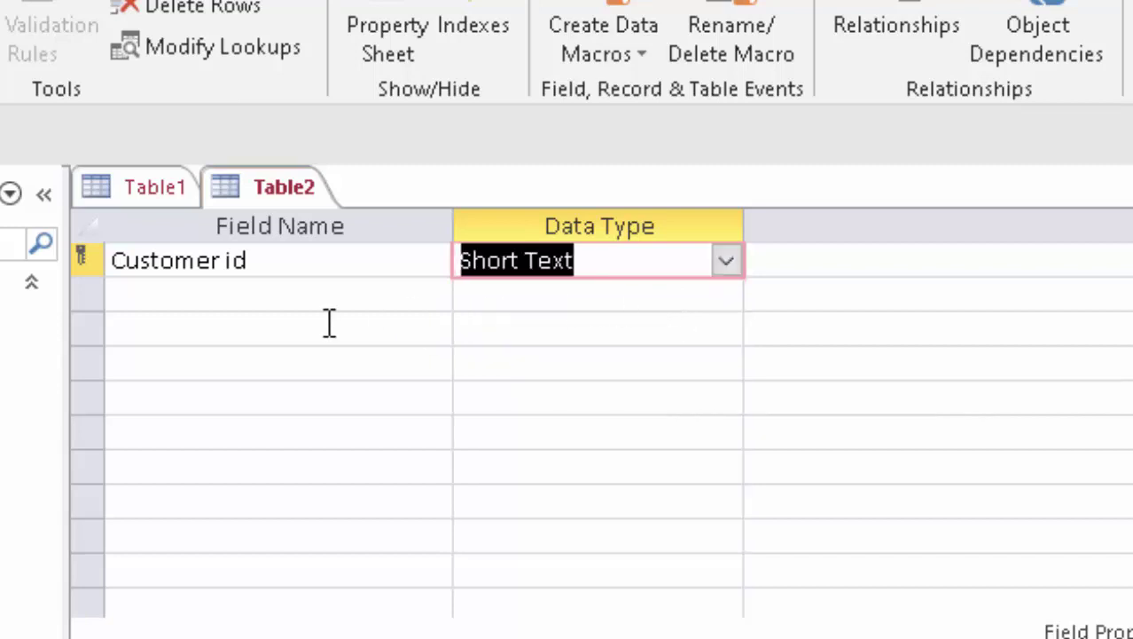
Add 'Customer Name' and 'Address' as Short Text fields.
left_click(348, 297)
type("Custo")
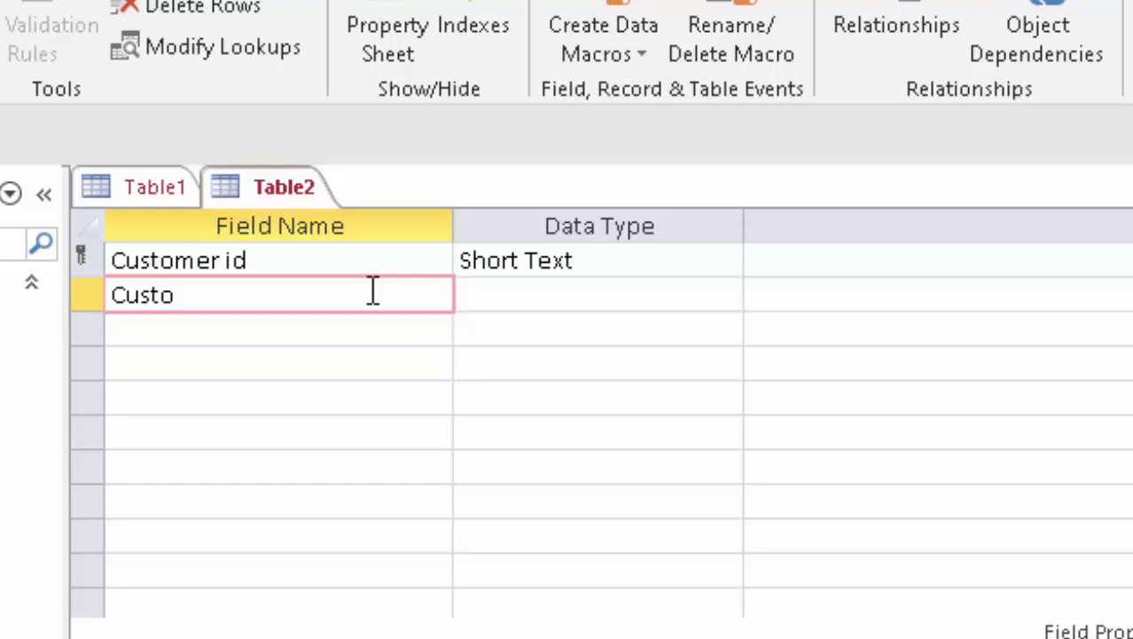
type("mer")
type("m")
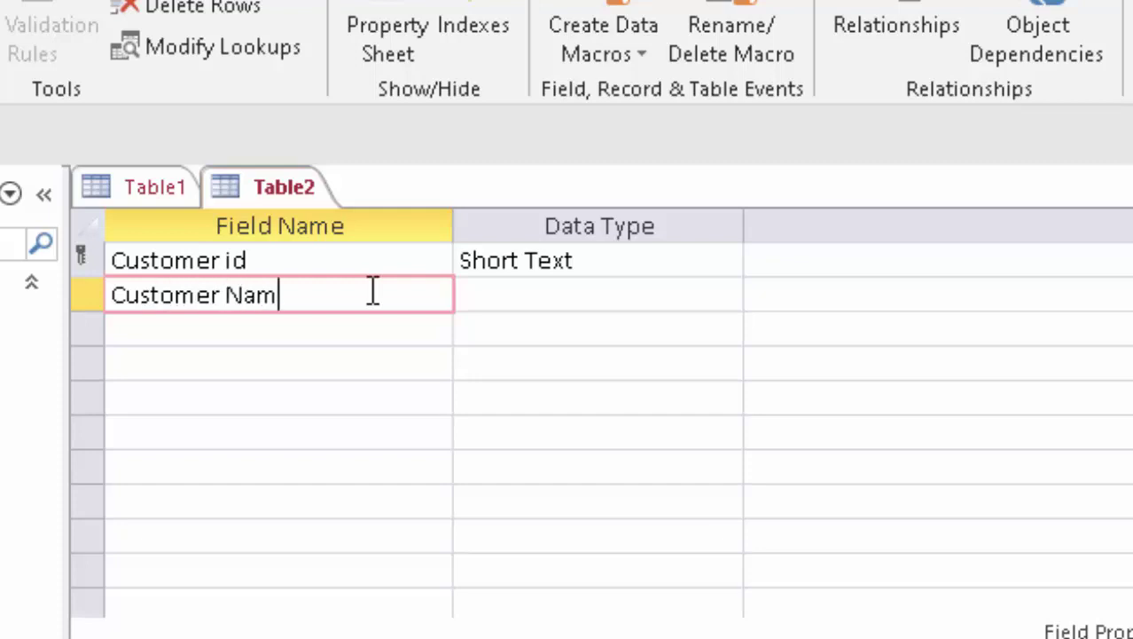
type("e")
left_click(621, 306)
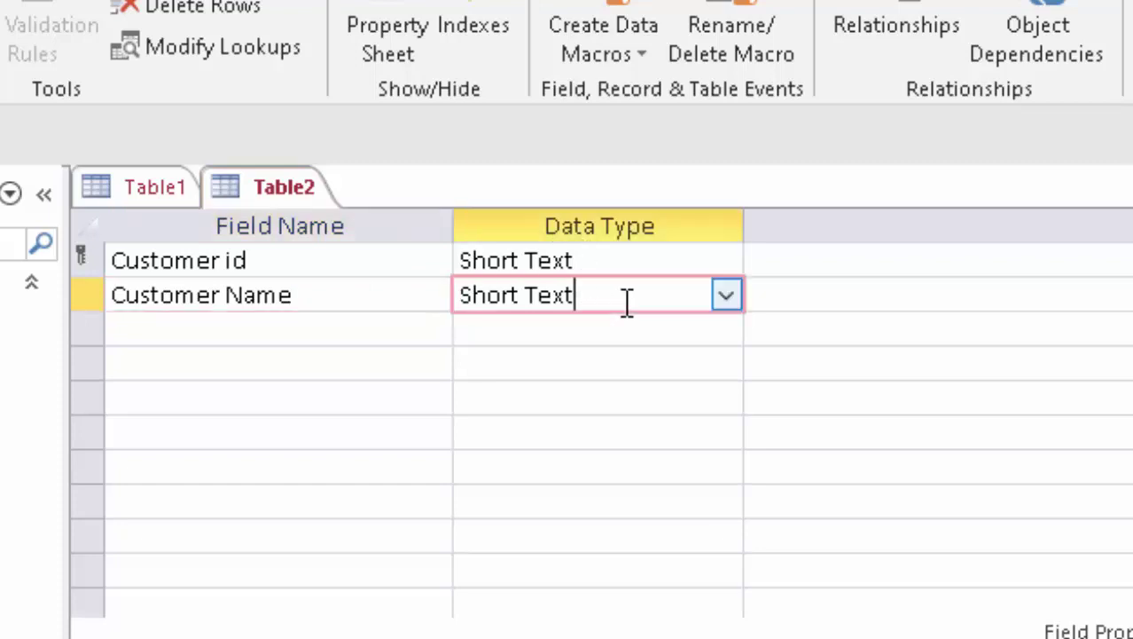
left_click(291, 333)
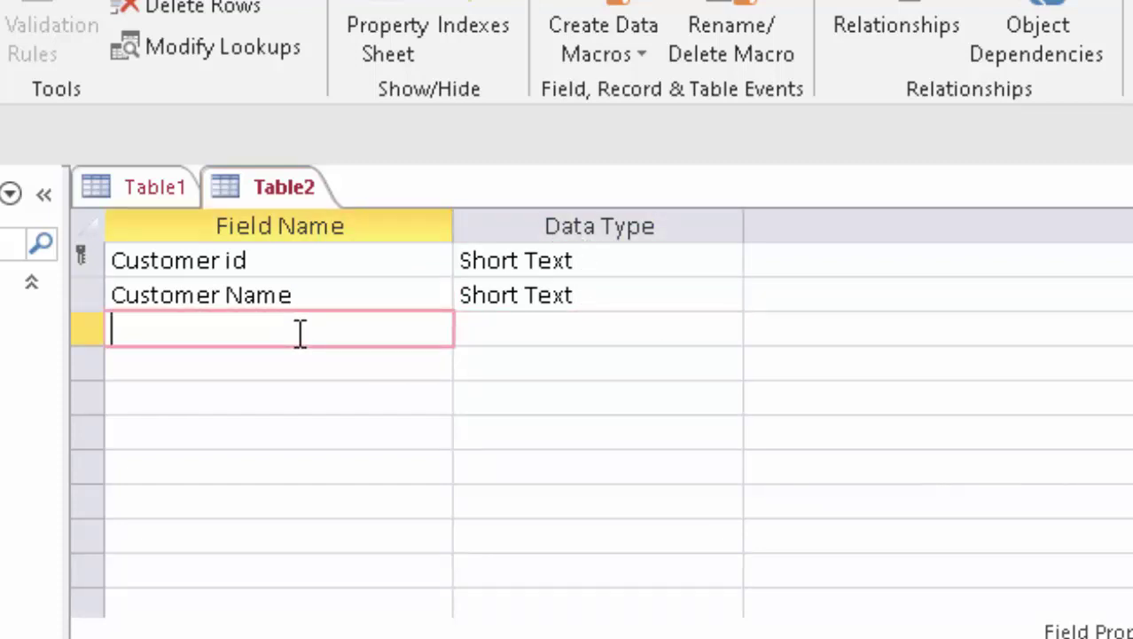
type("Addres")
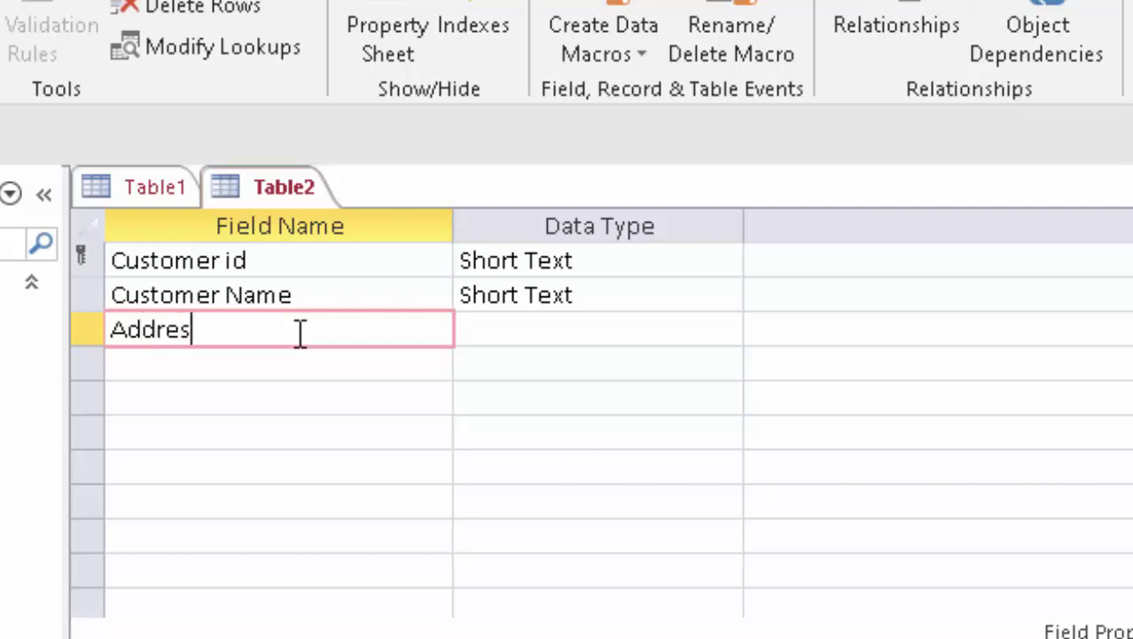
key("Tab")
key("Tab")
key("Tab")
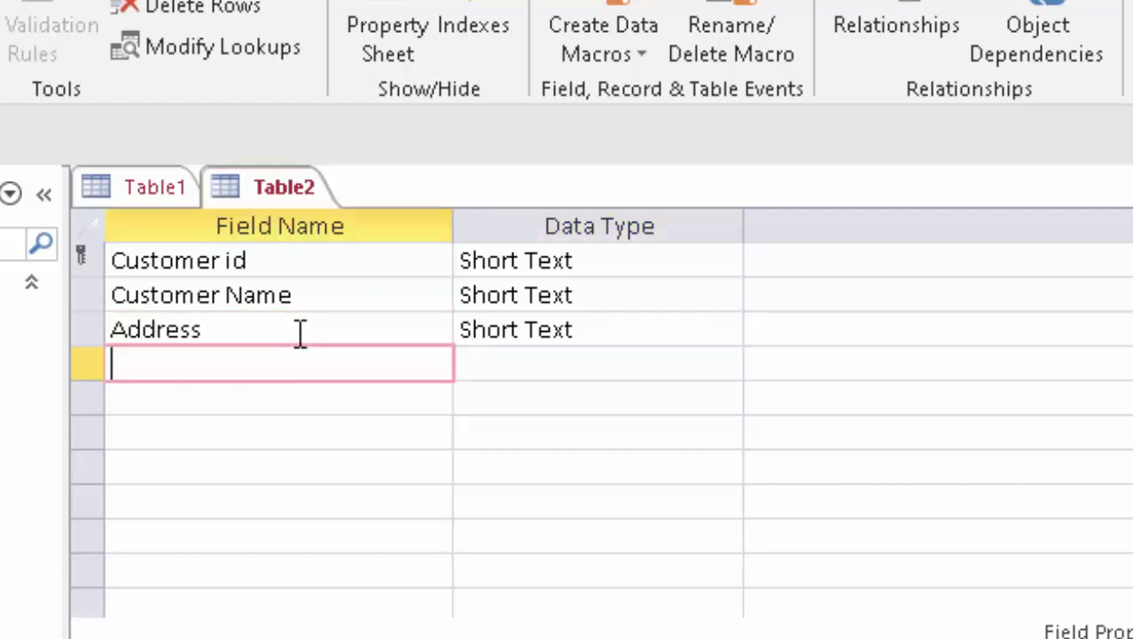
Add 'Phone' as Short Text and a City field, then switch Table2 to Datasheet view.
type("Ph")
type("one")
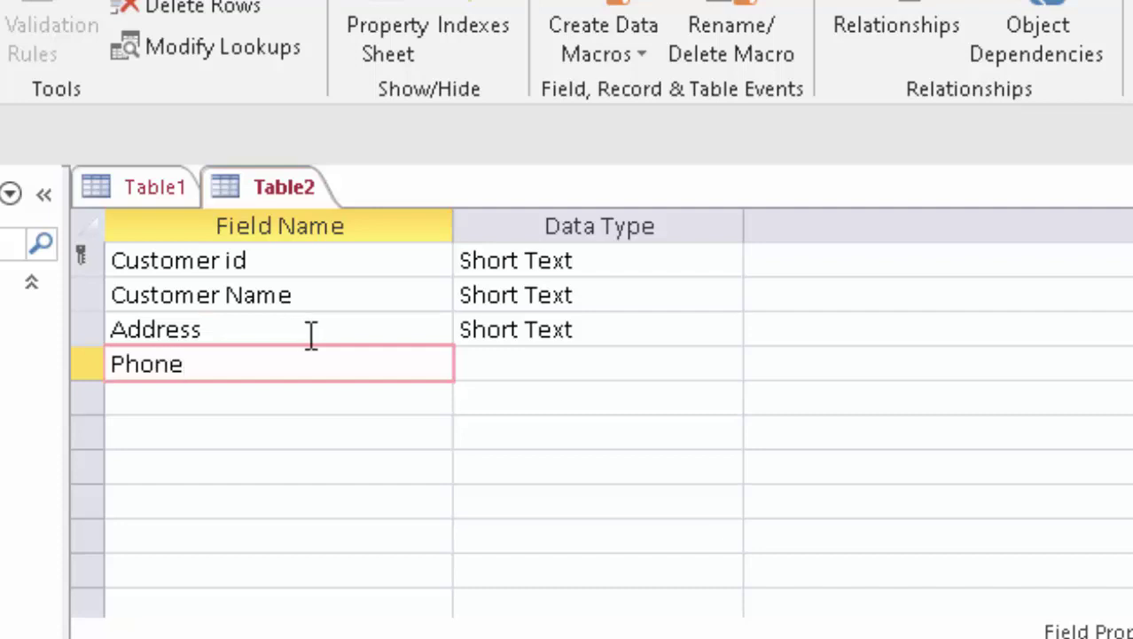
left_click(511, 364)
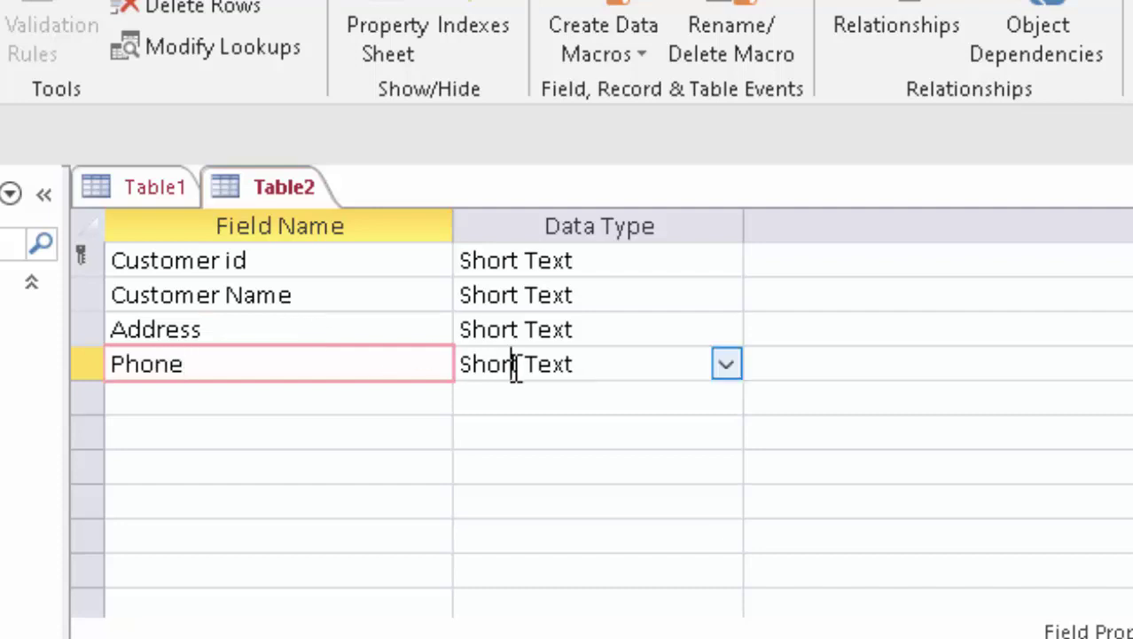
left_click(734, 364)
left_click(634, 467)
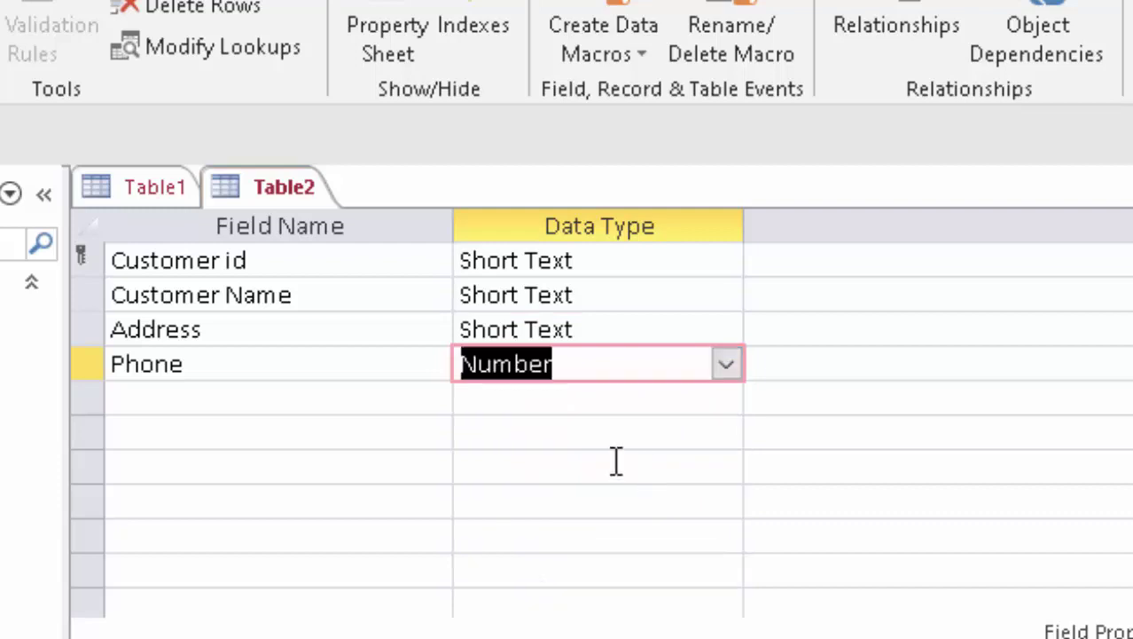
left_click(728, 365)
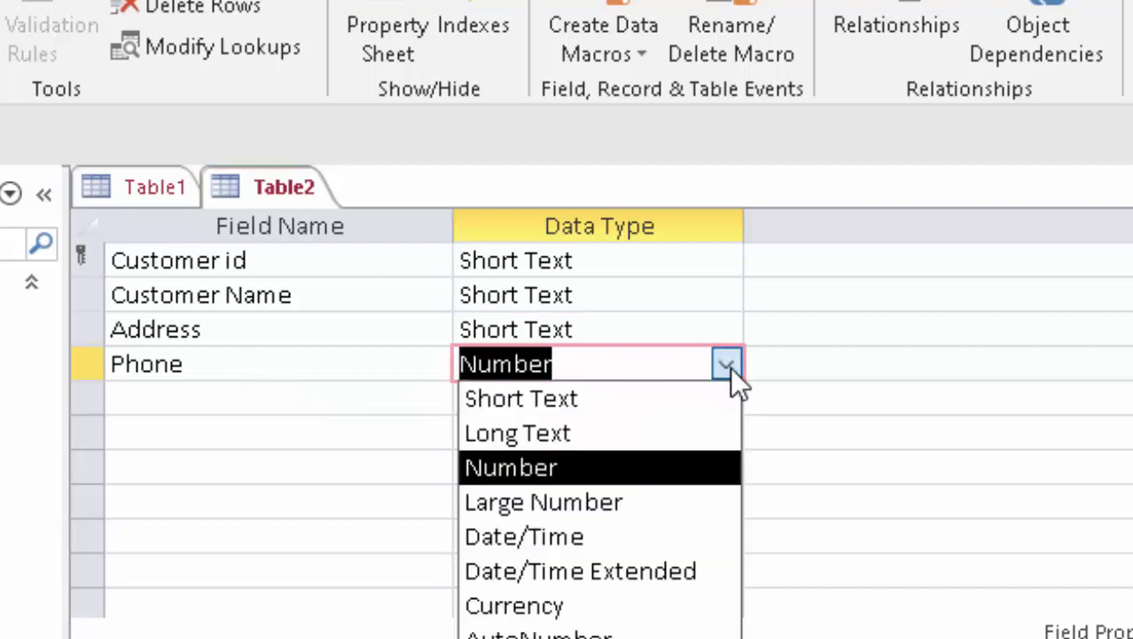
left_click(679, 396)
left_click(291, 399)
type("City")
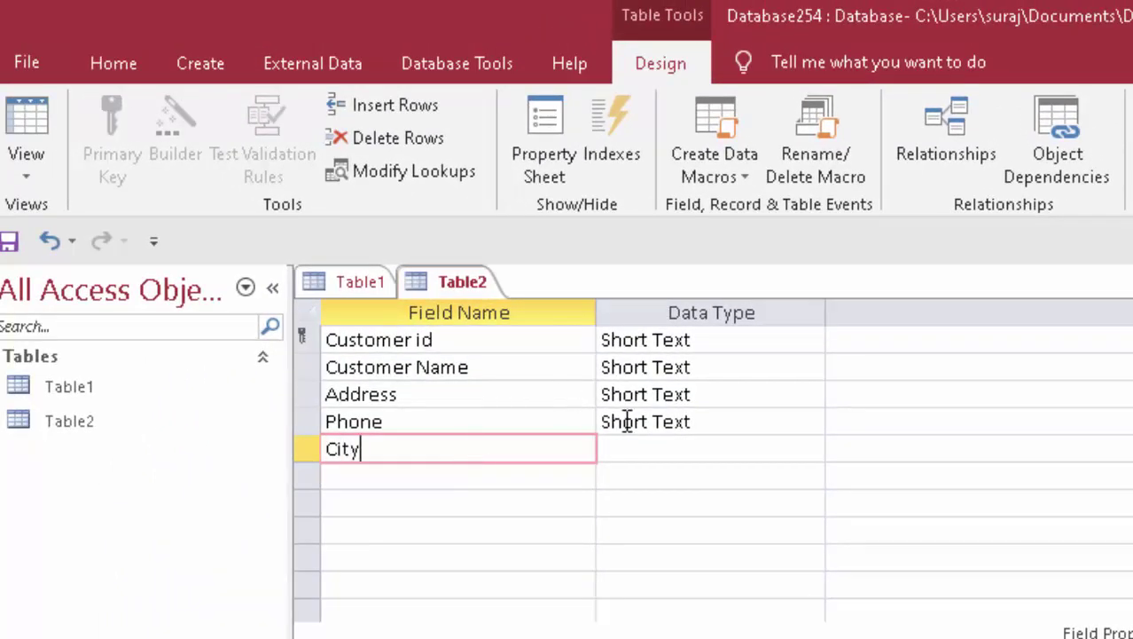
left_click(660, 448)
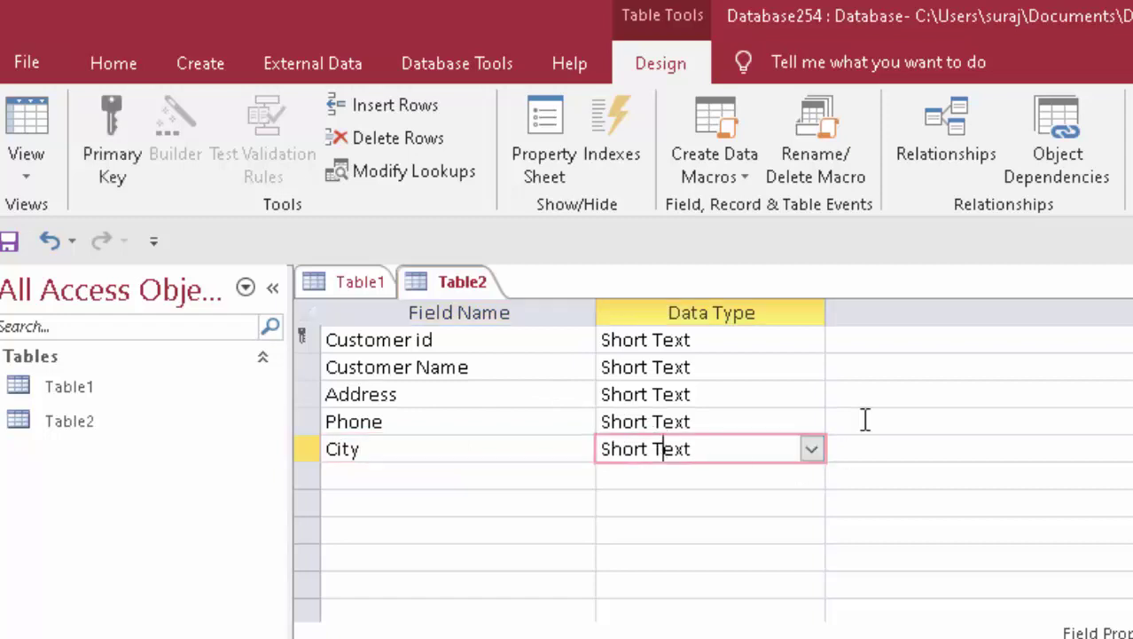
left_click(43, 125)
Save Table2, open Table1's datasheet, then reopen Table2 in Design view.
left_click(913, 615)
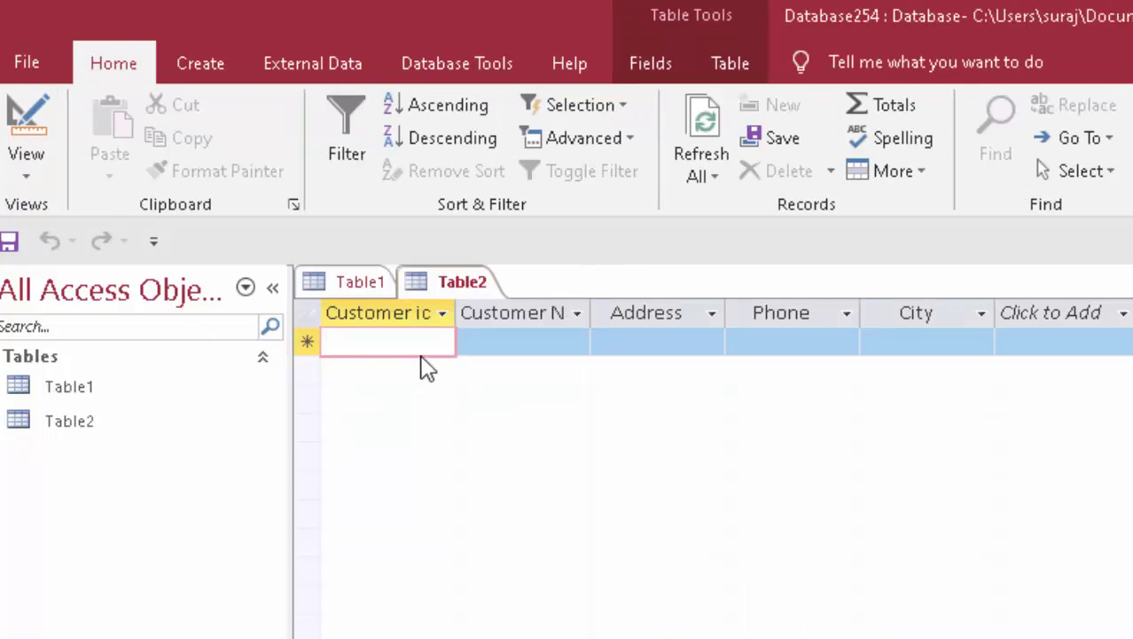
double_click(46, 388)
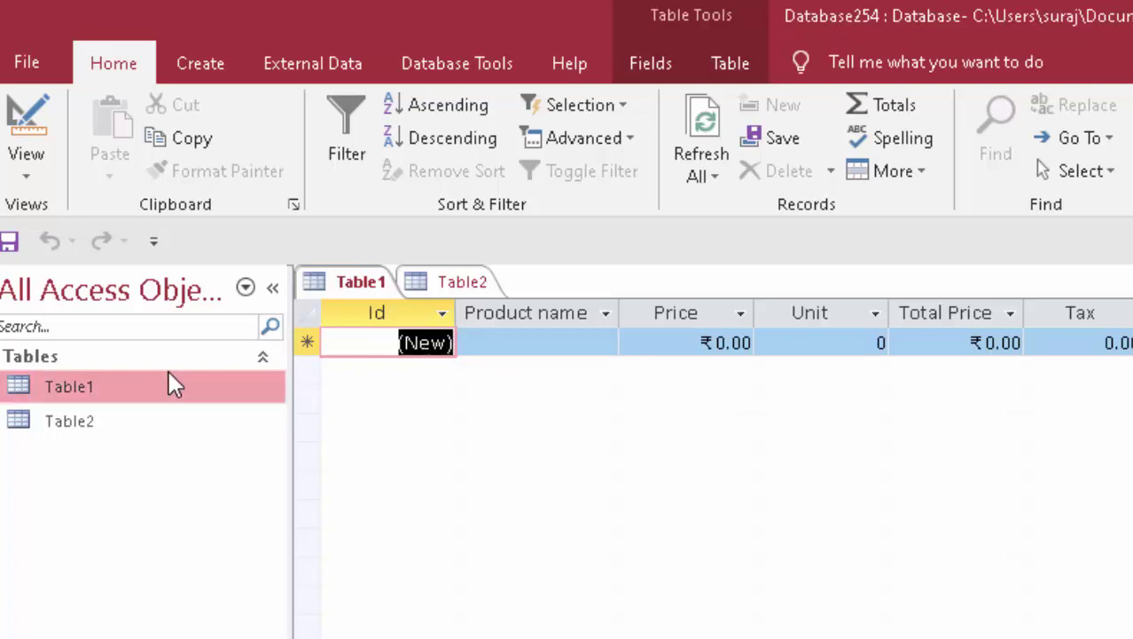
left_click(131, 420)
right_click(131, 422)
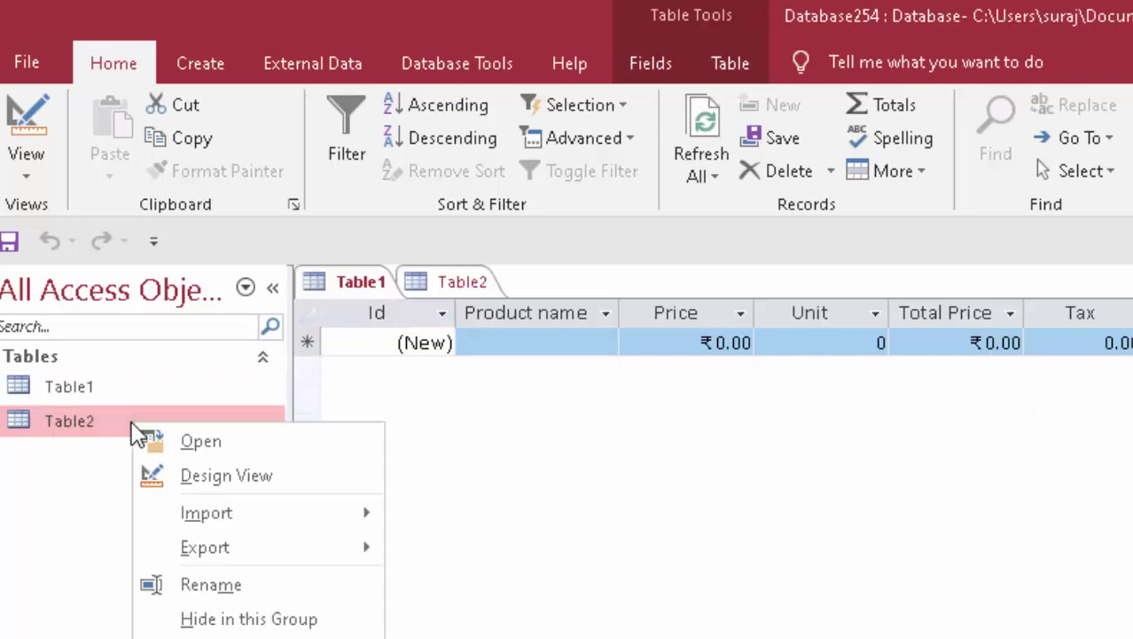
left_click(211, 475)
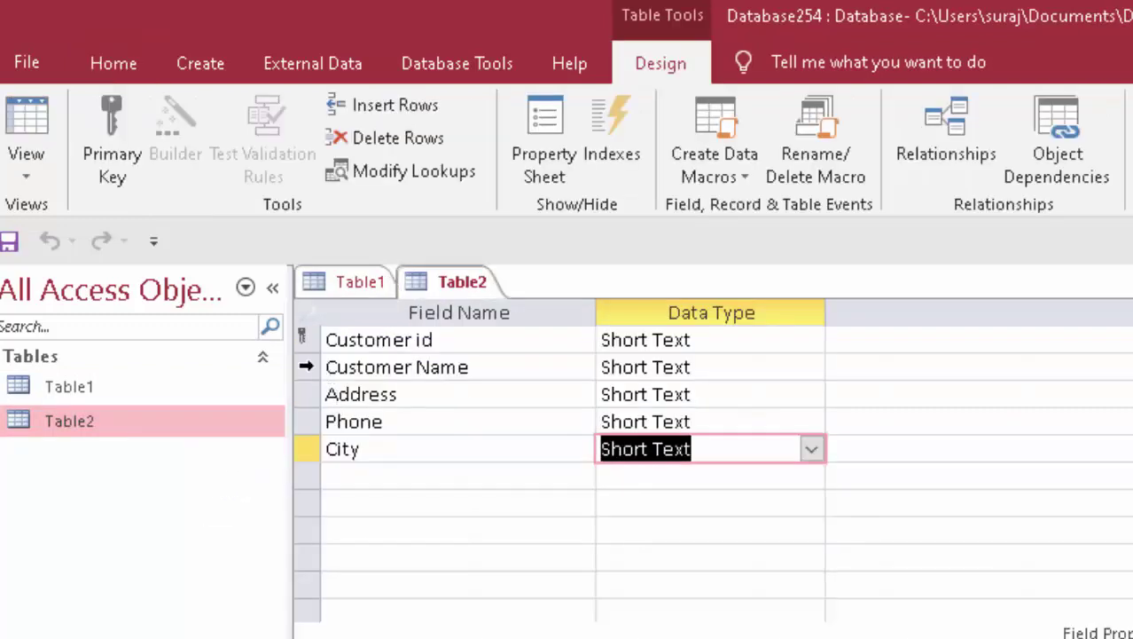
Insert a Number field named Id above Customer Name and save Table2 in Datasheet view.
right_click(306, 366)
left_click(377, 544)
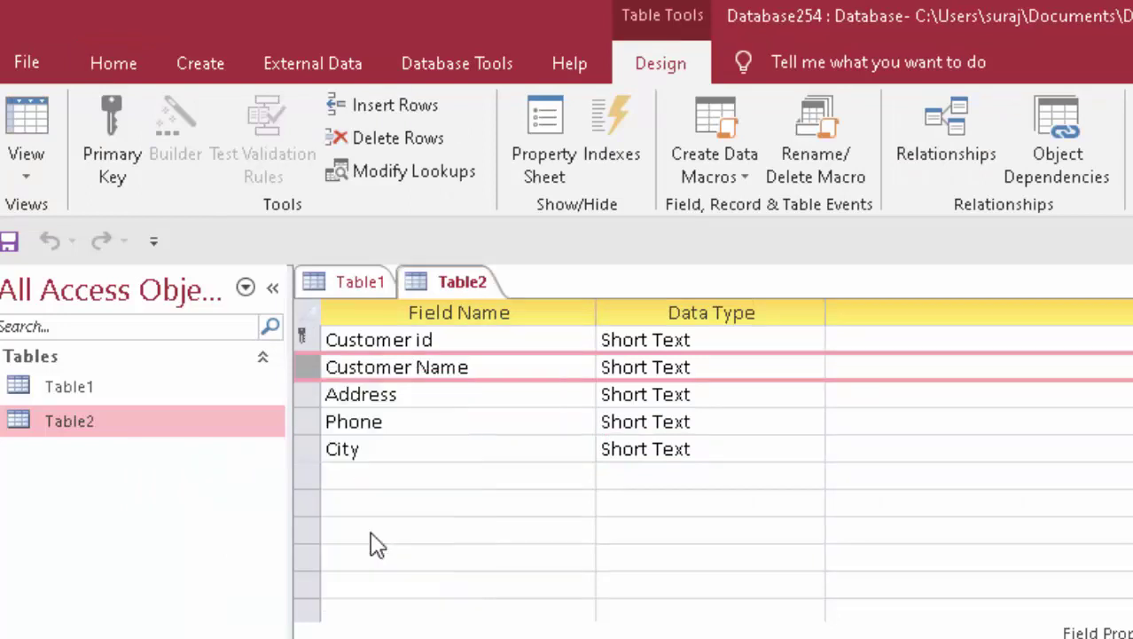
left_click(366, 362)
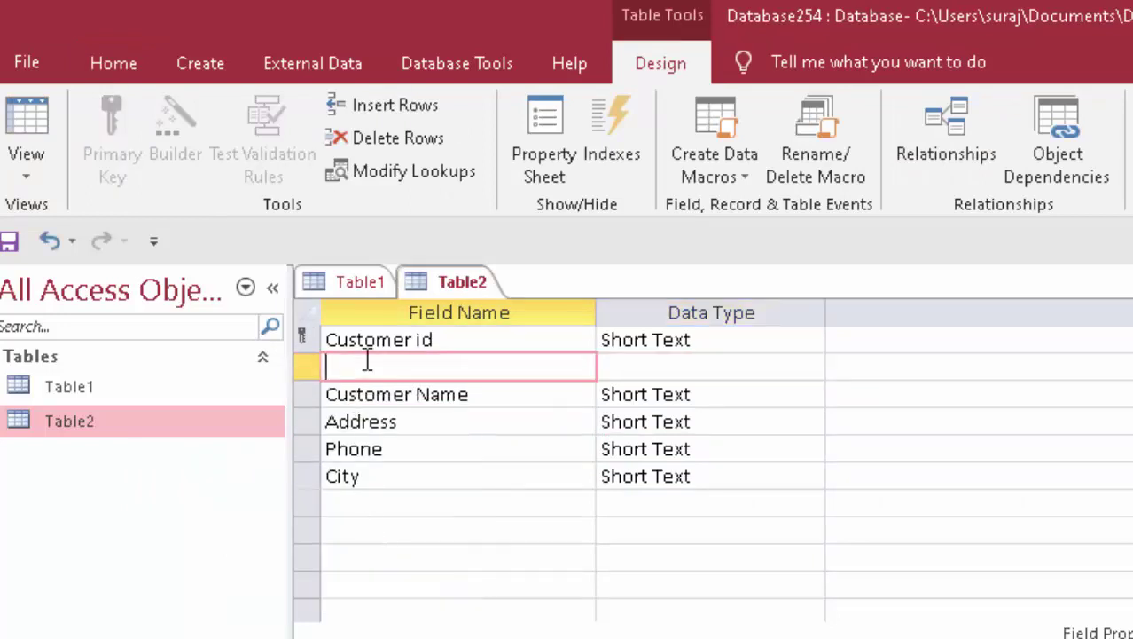
type("Id")
key("Tab")
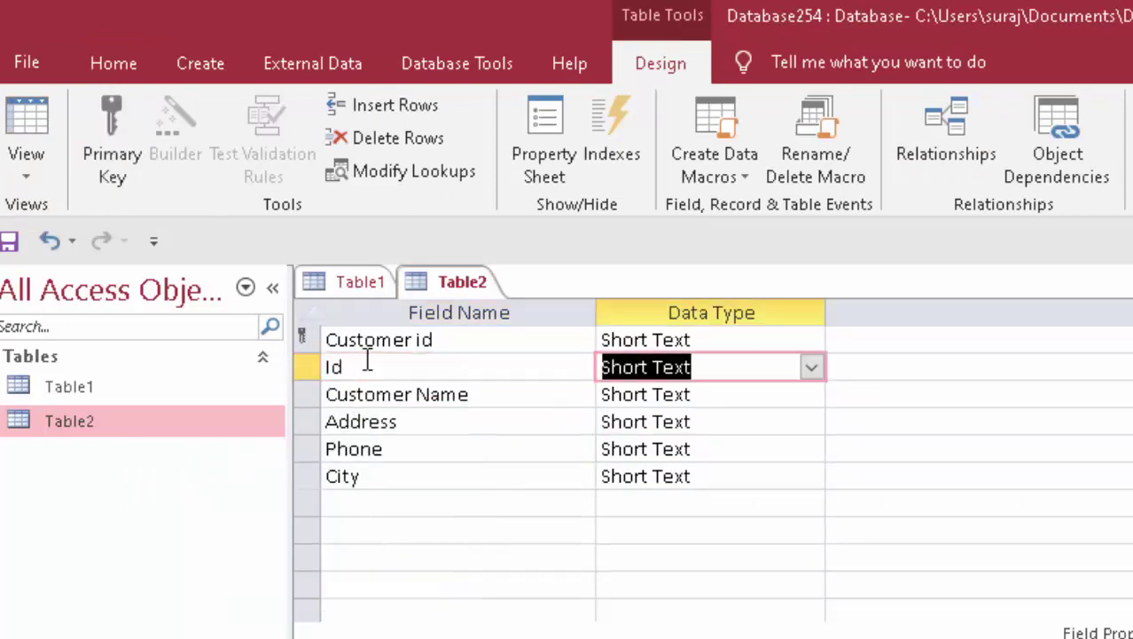
left_click(813, 367)
left_click(745, 450)
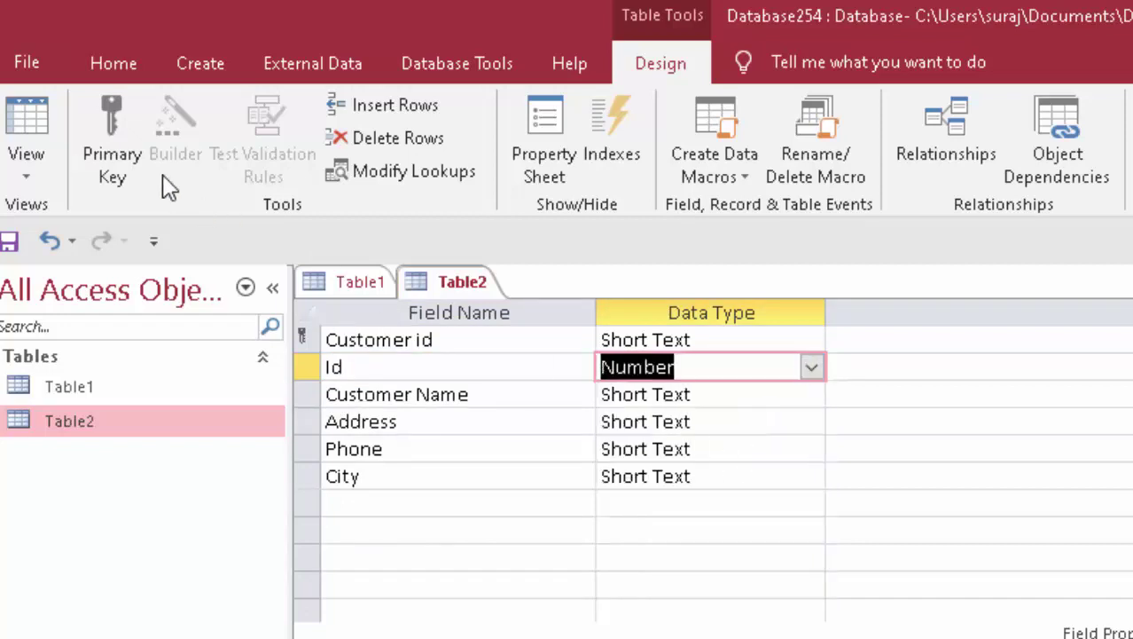
left_click(22, 111)
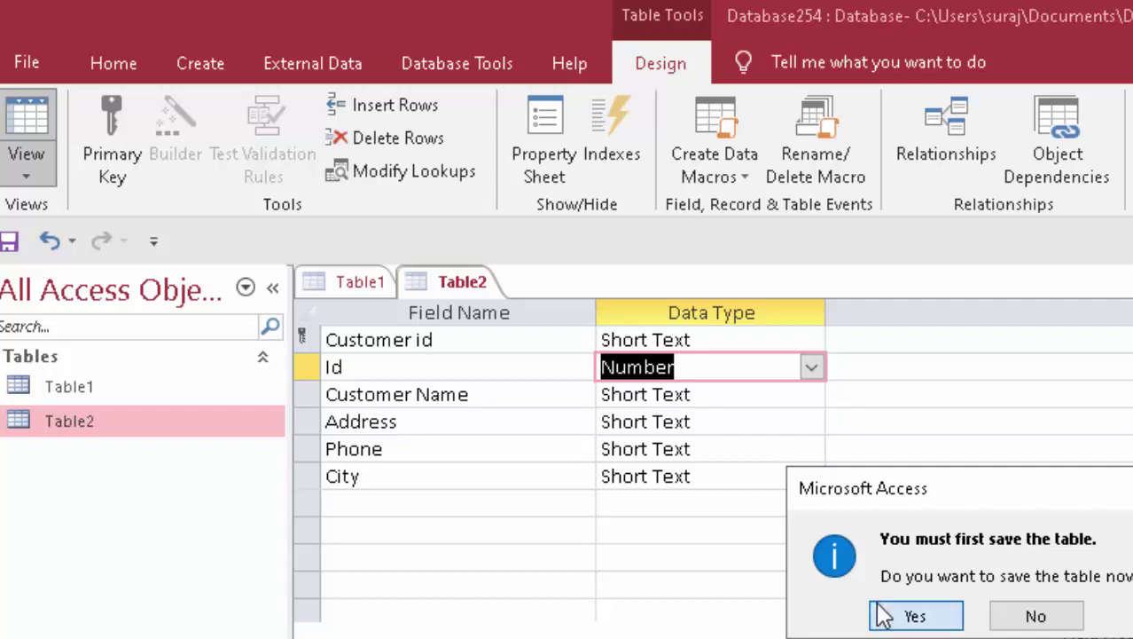
left_click(914, 615)
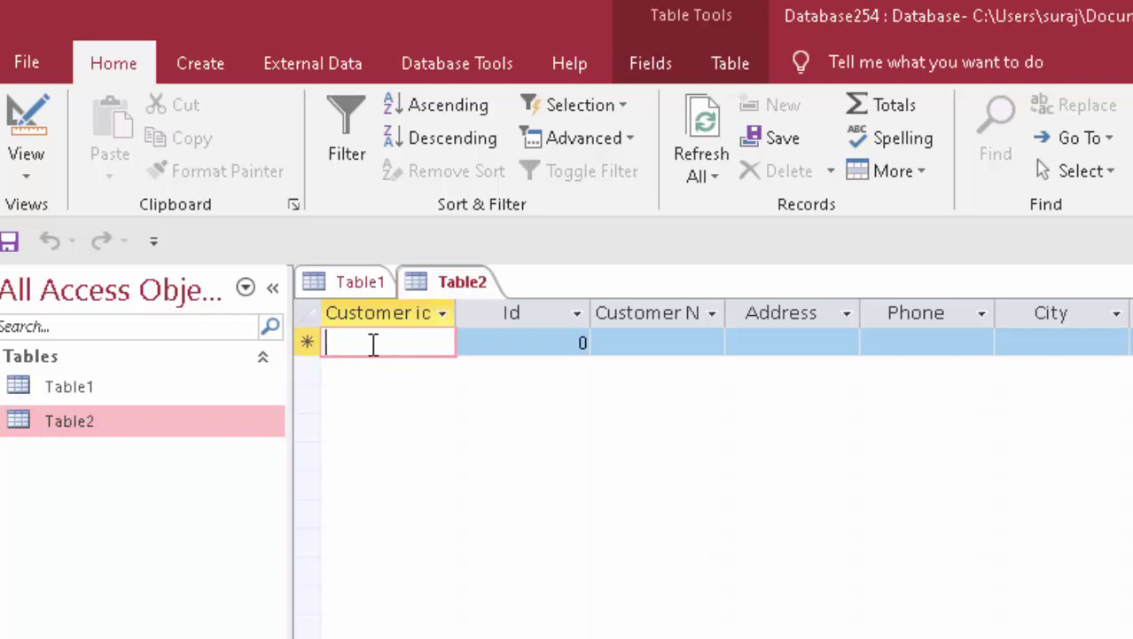
Save Table2 and switch back to Table1.
right_click(453, 282)
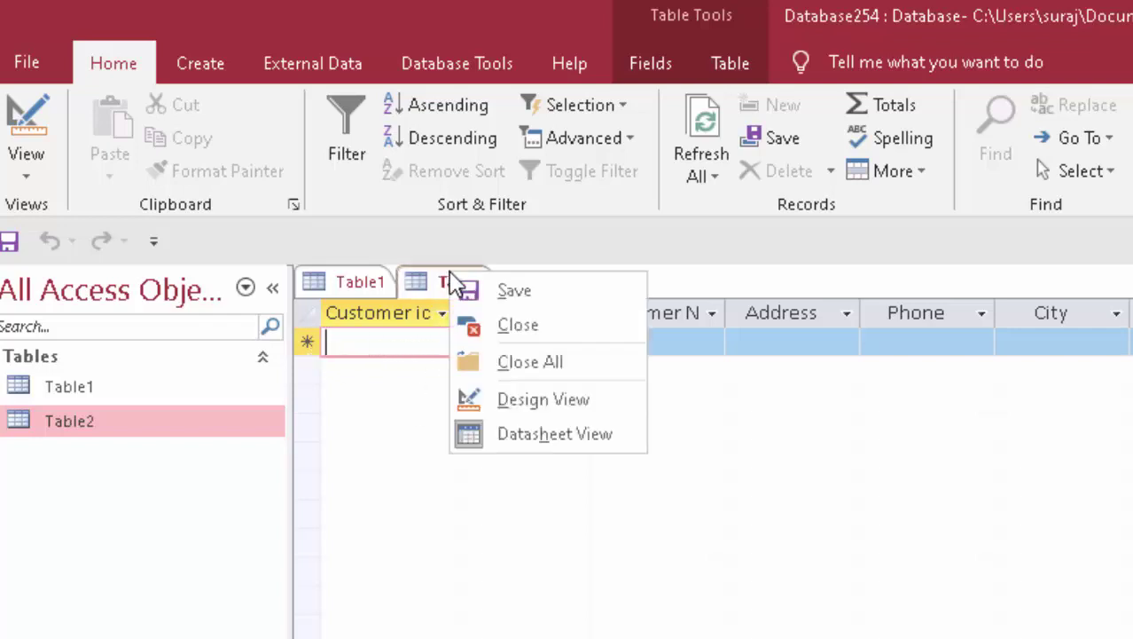
left_click(482, 300)
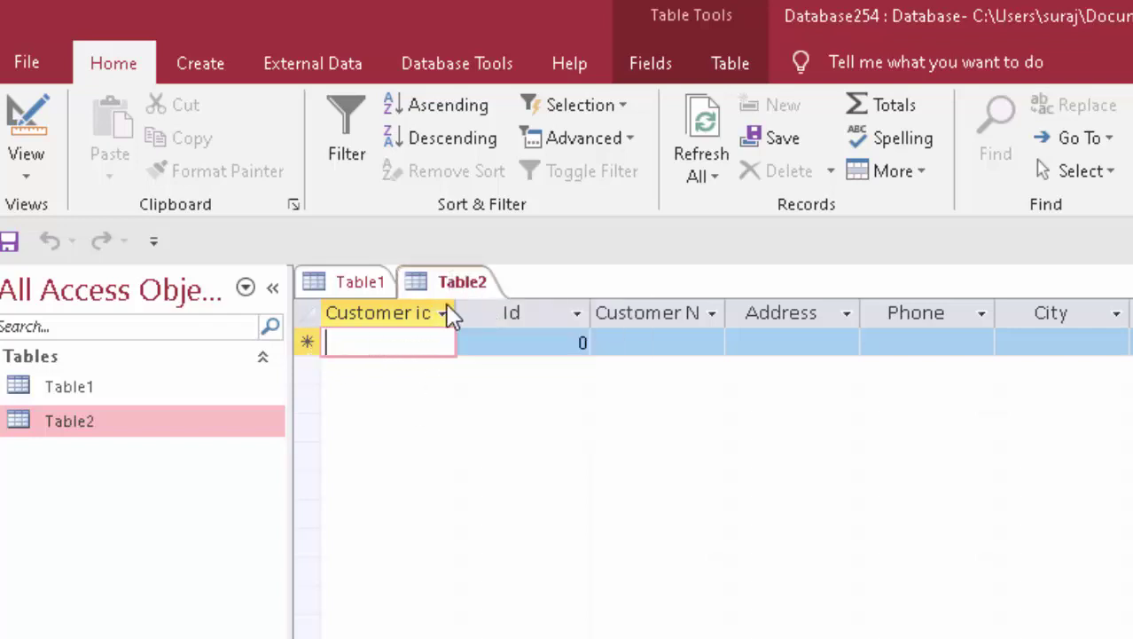
right_click(368, 294)
left_click(381, 303)
Open Relationships and add Table1 and Table2 to the diagram.
left_click(230, 59)
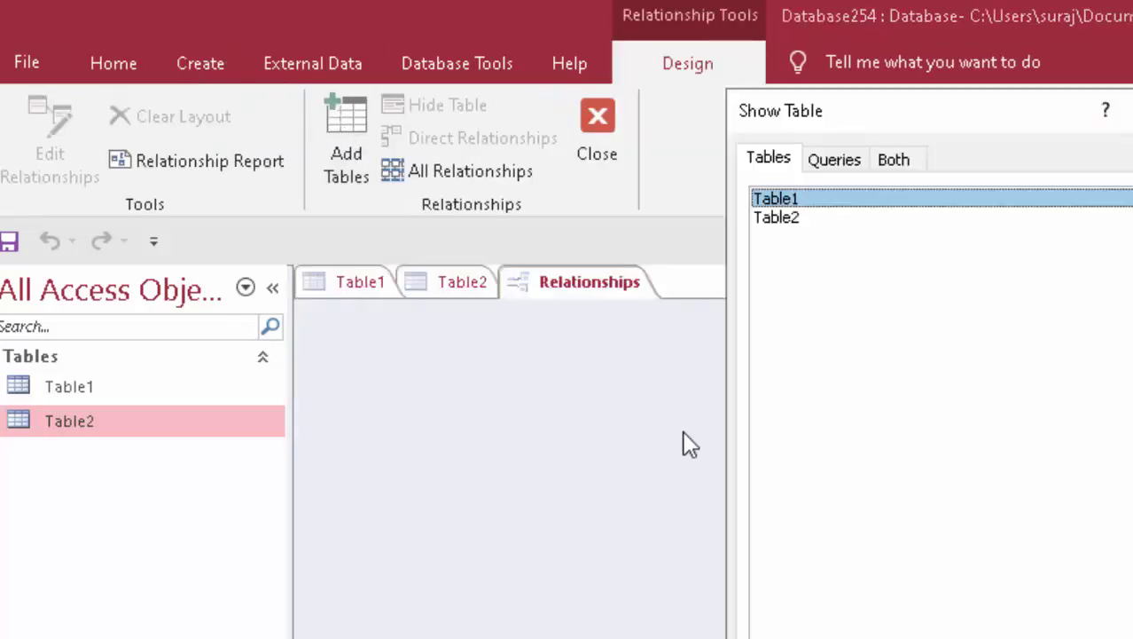
key("Return")
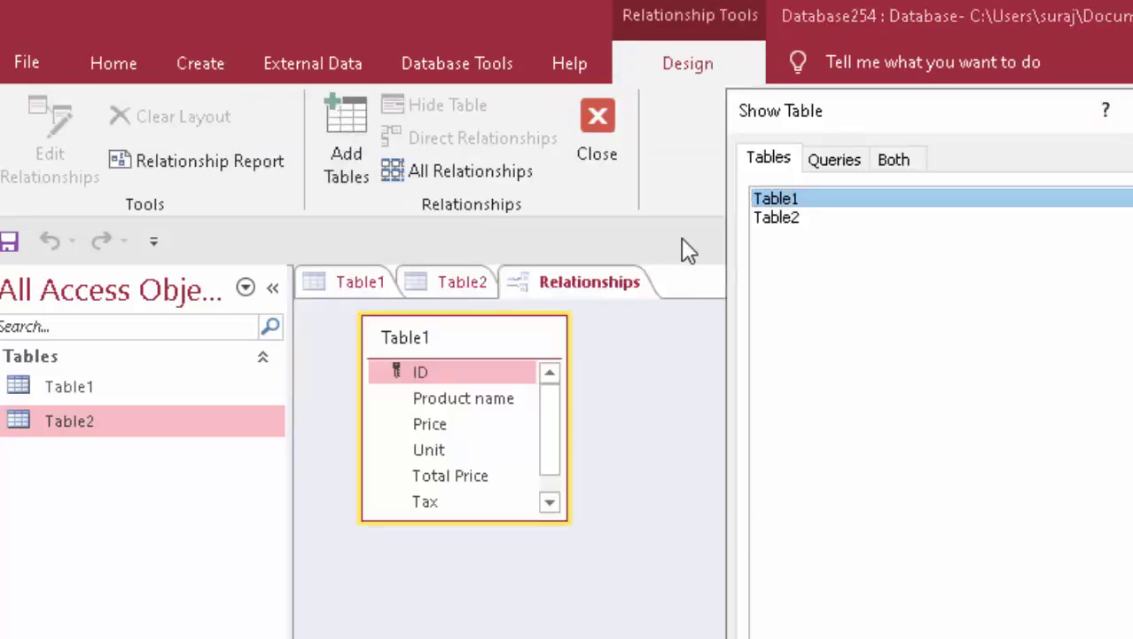
left_click(791, 221)
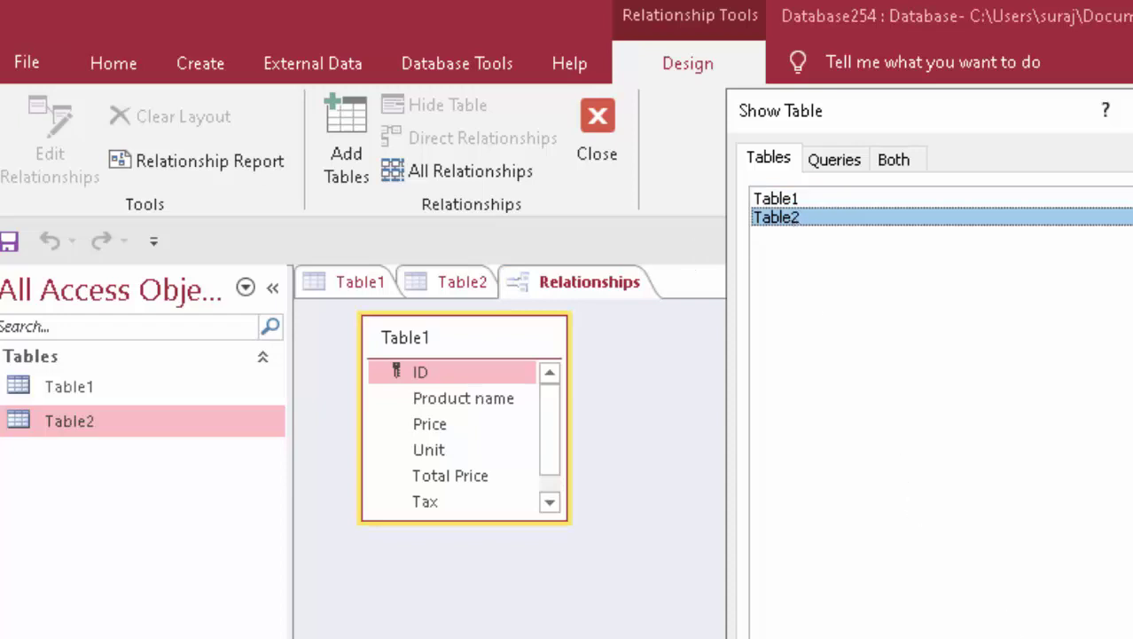
key("Return")
key("Escape")
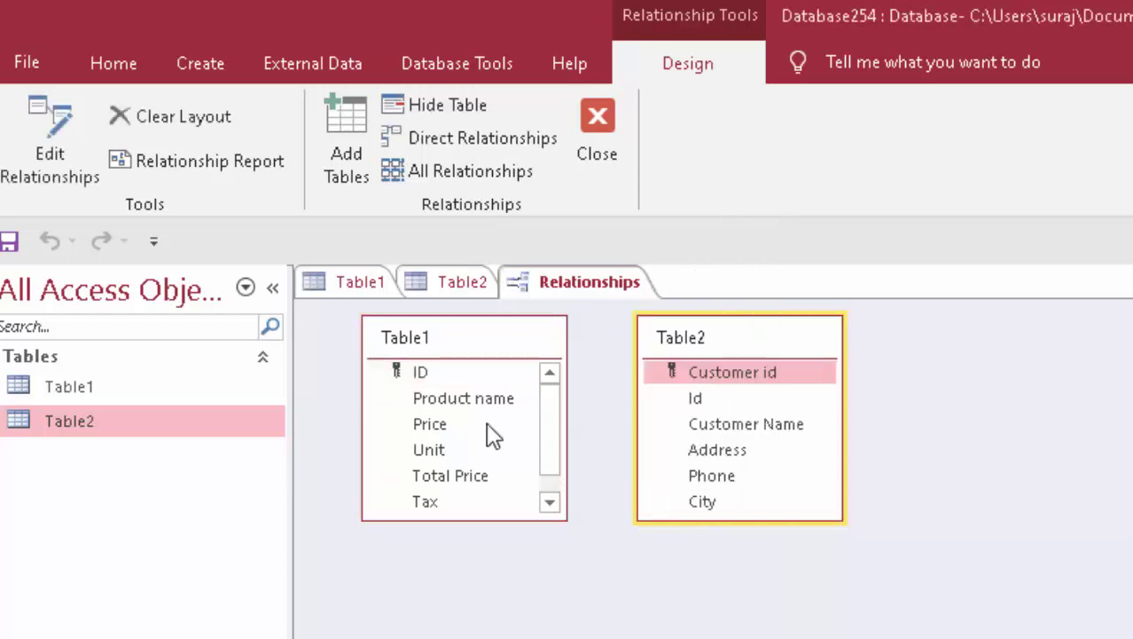
Try linking Table1's ID to Table2's Id; it fails on a table lock and is cancelled.
mouse_move(413, 373)
left_mouse_down()
mouse_move(674, 424)
mouse_move(701, 403)
left_mouse_up()
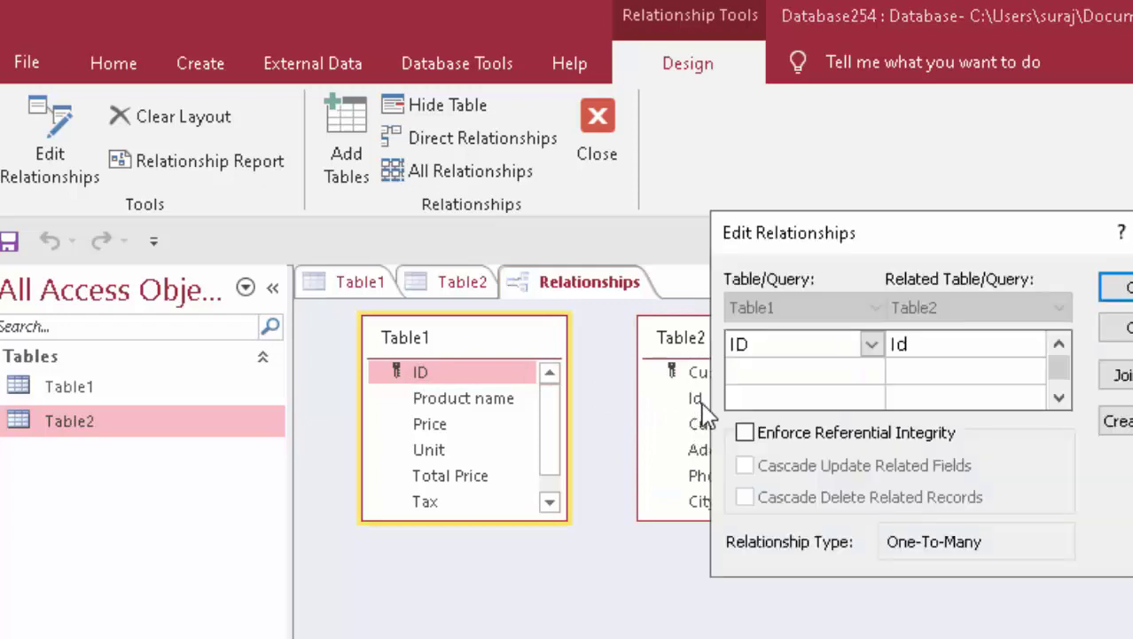
left_click(744, 432)
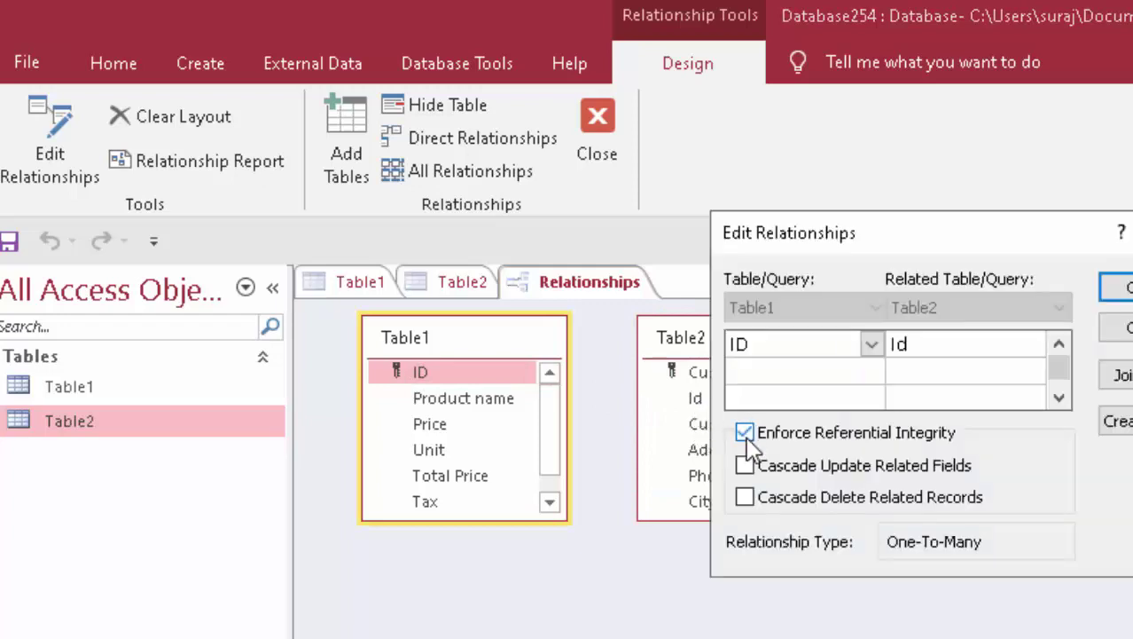
left_click(745, 497)
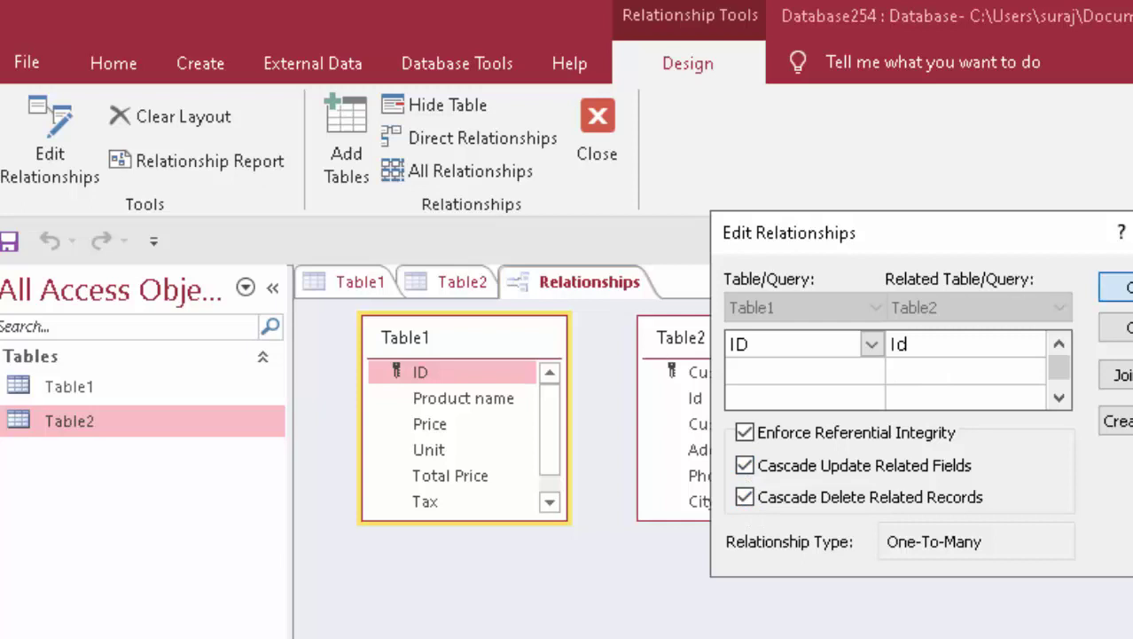
key("Return")
left_click(927, 619)
key("Escape")
Close the open Table2 and Table1 datasheet tabs.
right_click(460, 293)
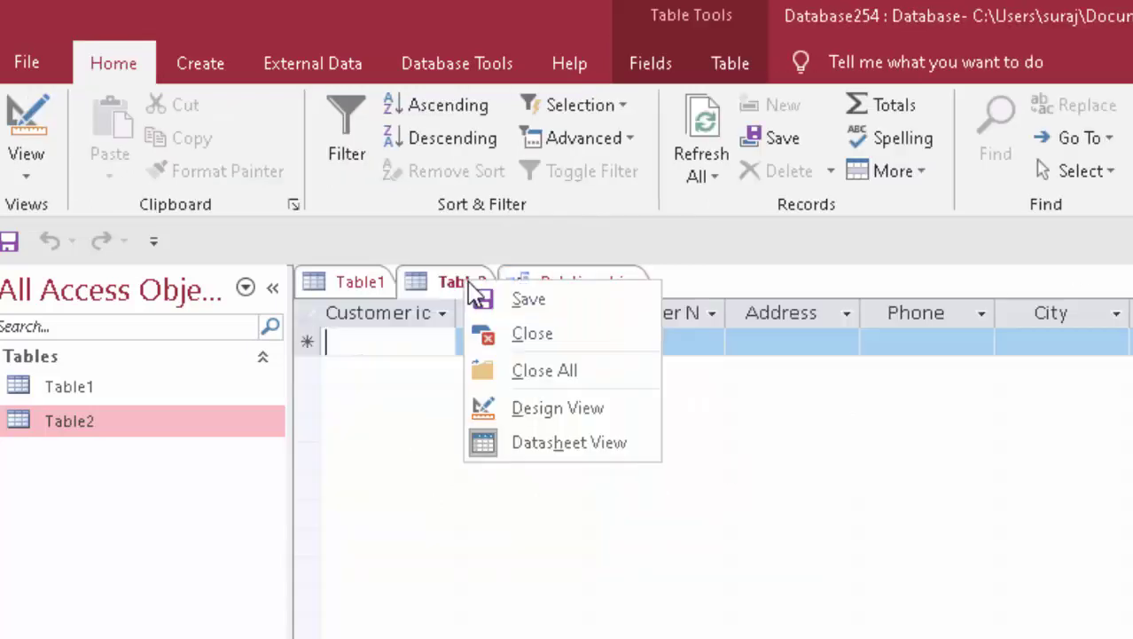
left_click(513, 341)
right_click(347, 292)
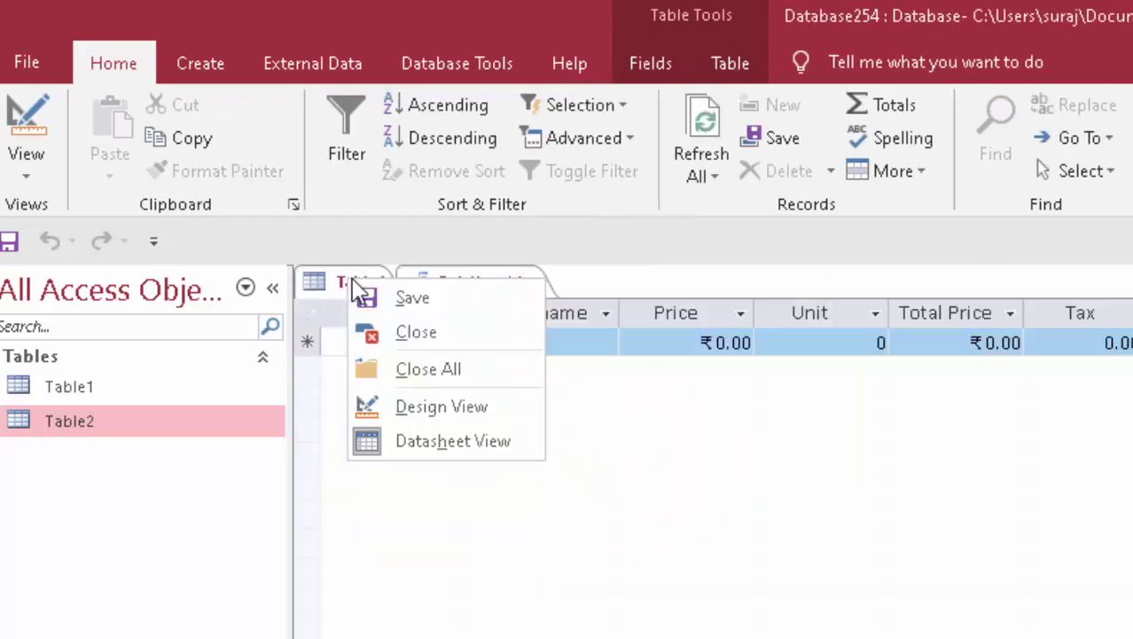
left_click(415, 331)
Link Table1 ID to Table2 Id with referential integrity and cascade update/delete, then save.
left_click_drag(454, 371, 675, 396)
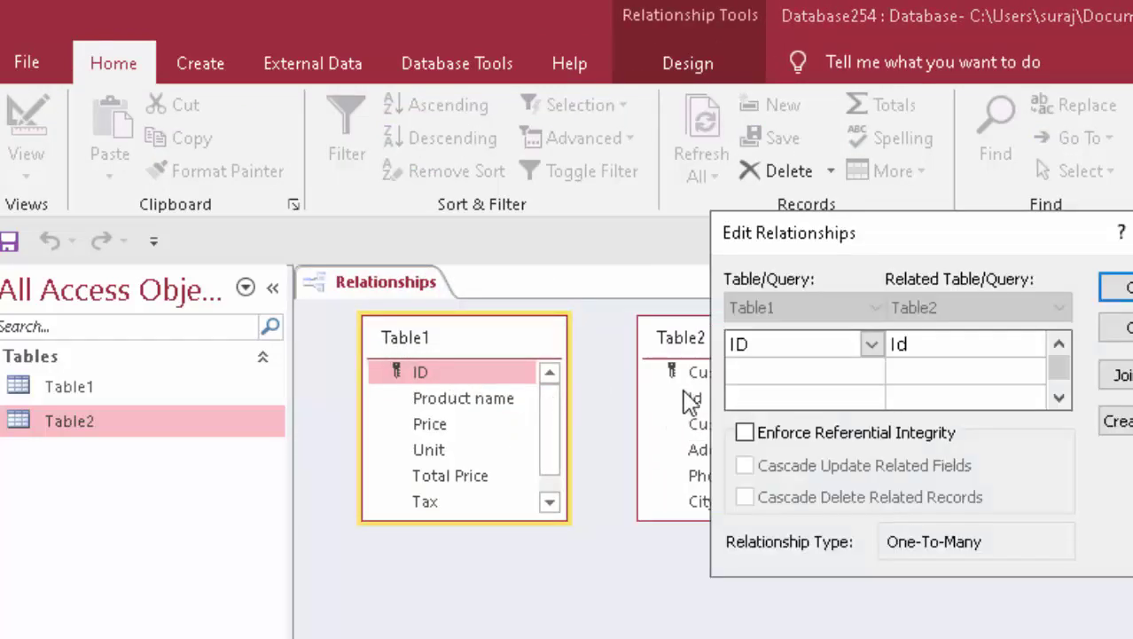
left_click(773, 432)
left_click(771, 468)
left_click(768, 504)
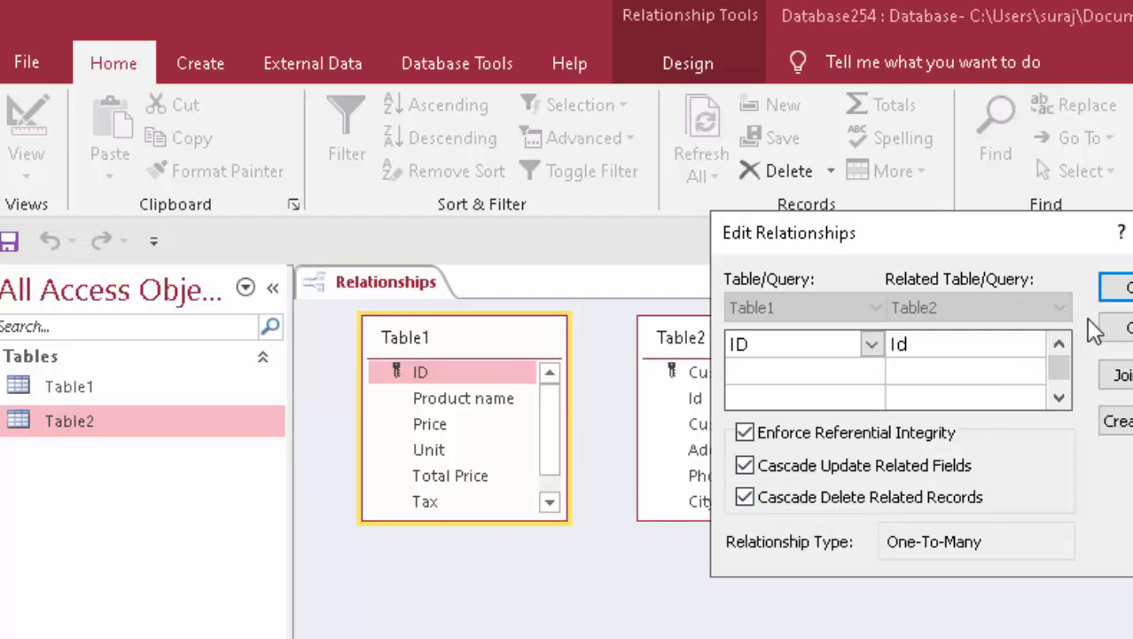
left_click(1118, 287)
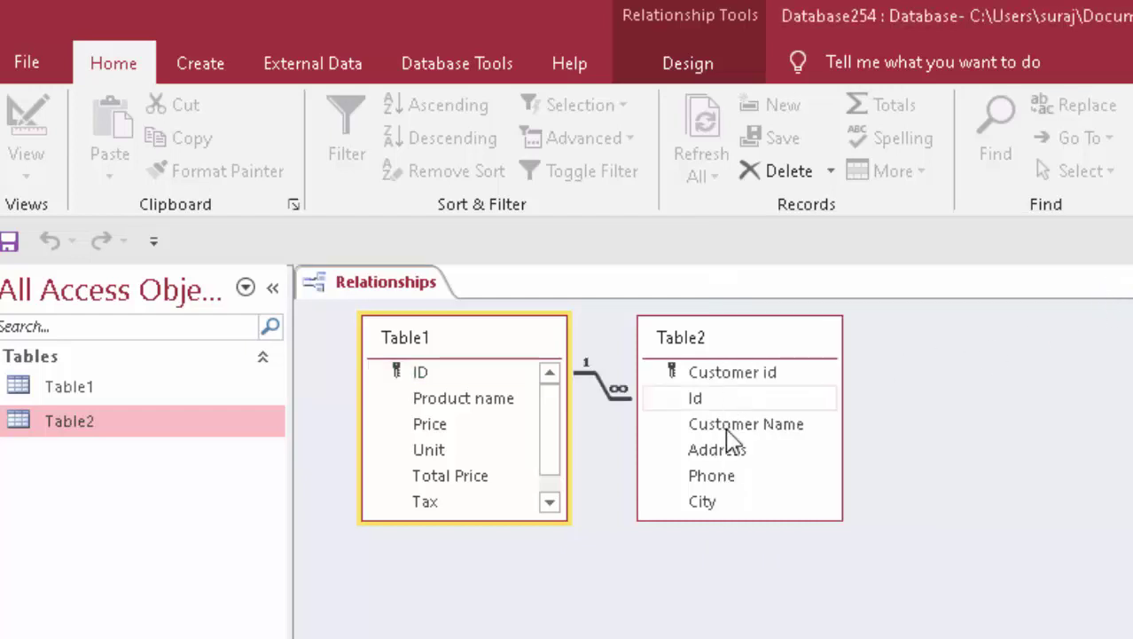
left_click(9, 242)
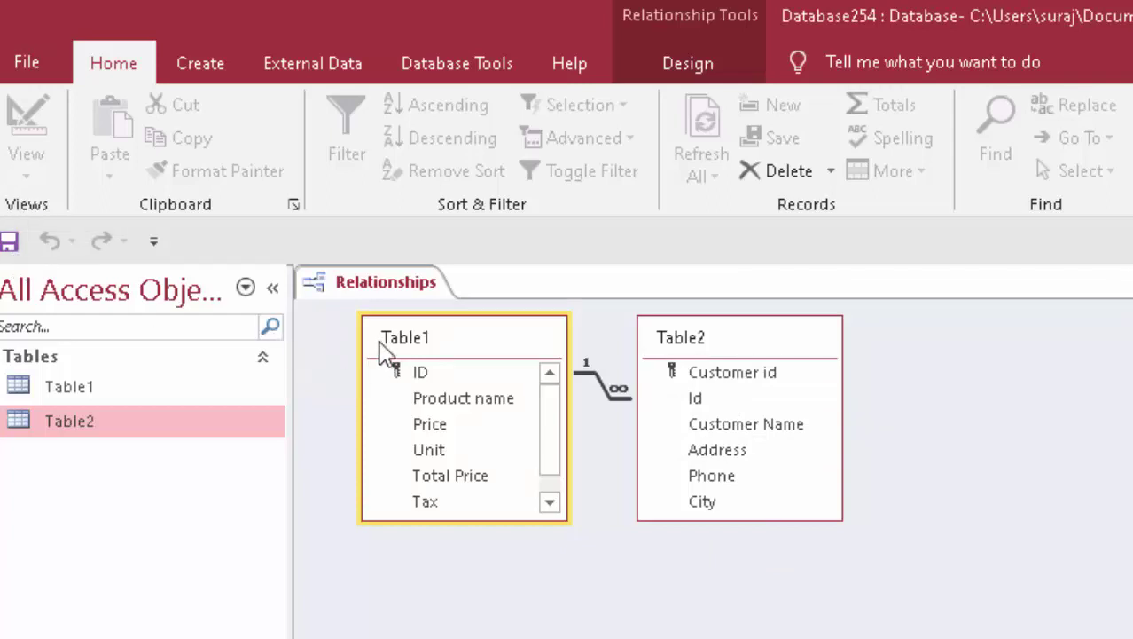
Build a design-view query on Table1 with all seven fields, ID through Tax Amount, in the grid.
left_click(217, 76)
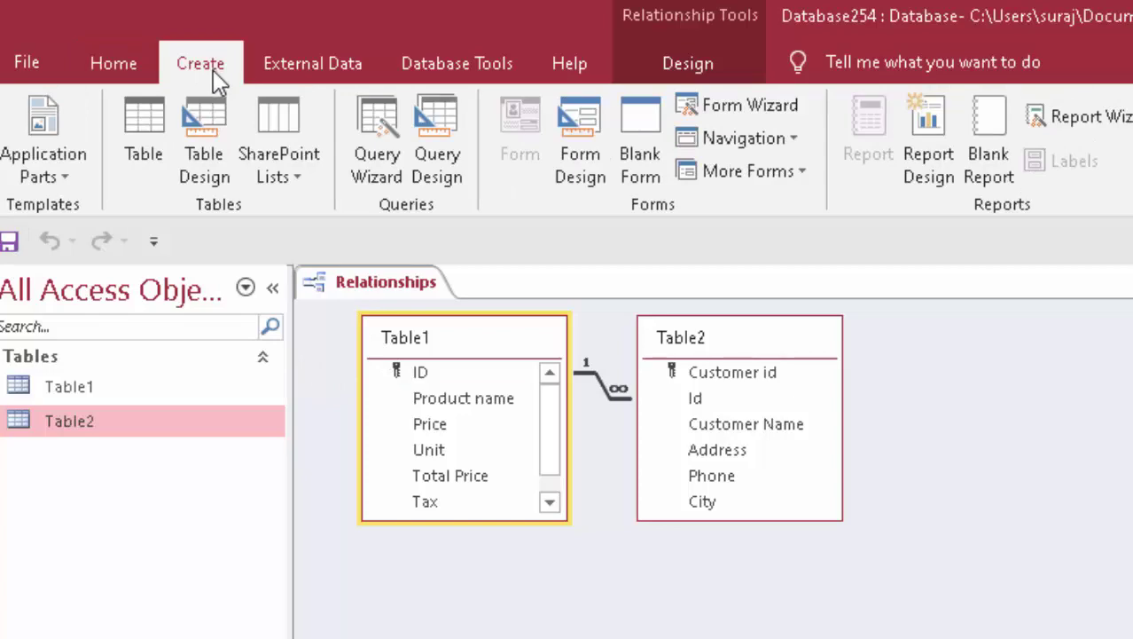
left_click(442, 123)
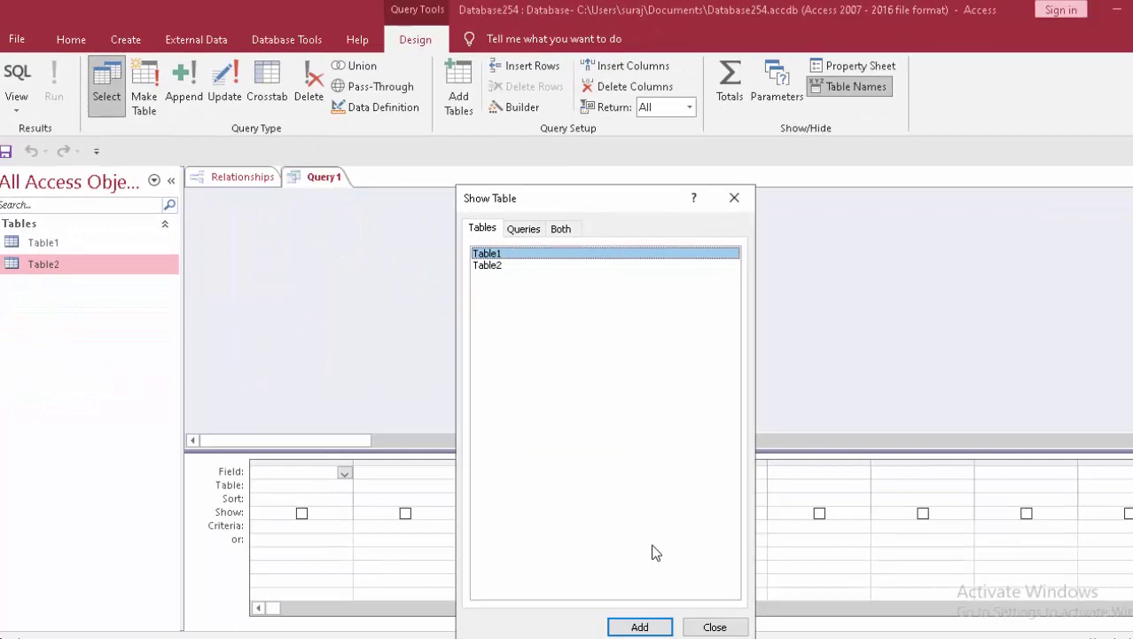
left_click(637, 626)
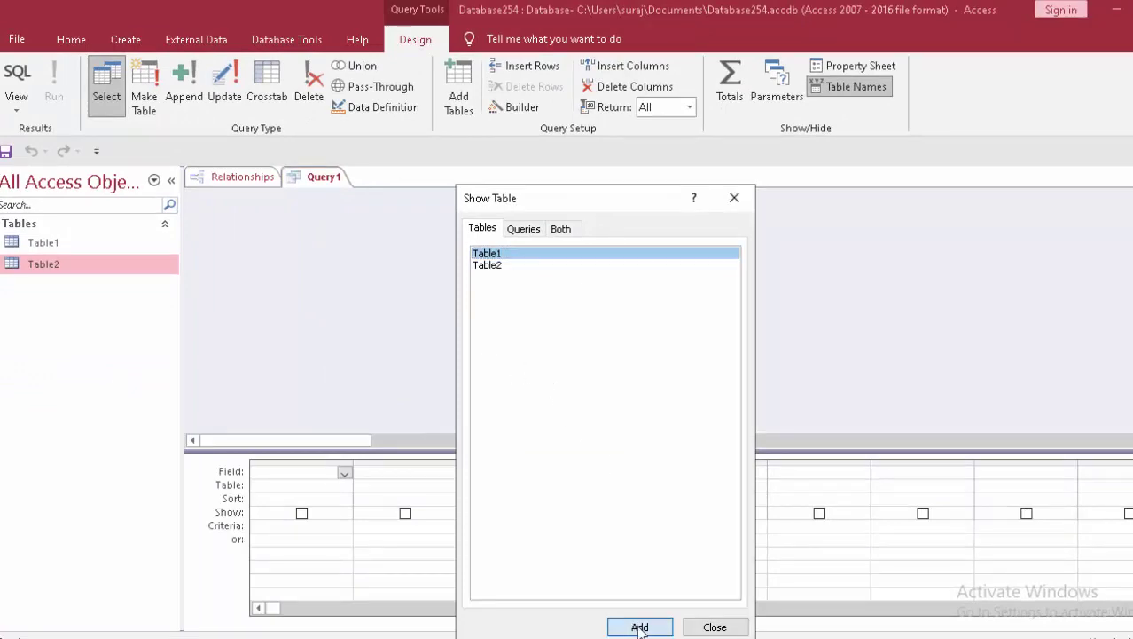
left_click(688, 627)
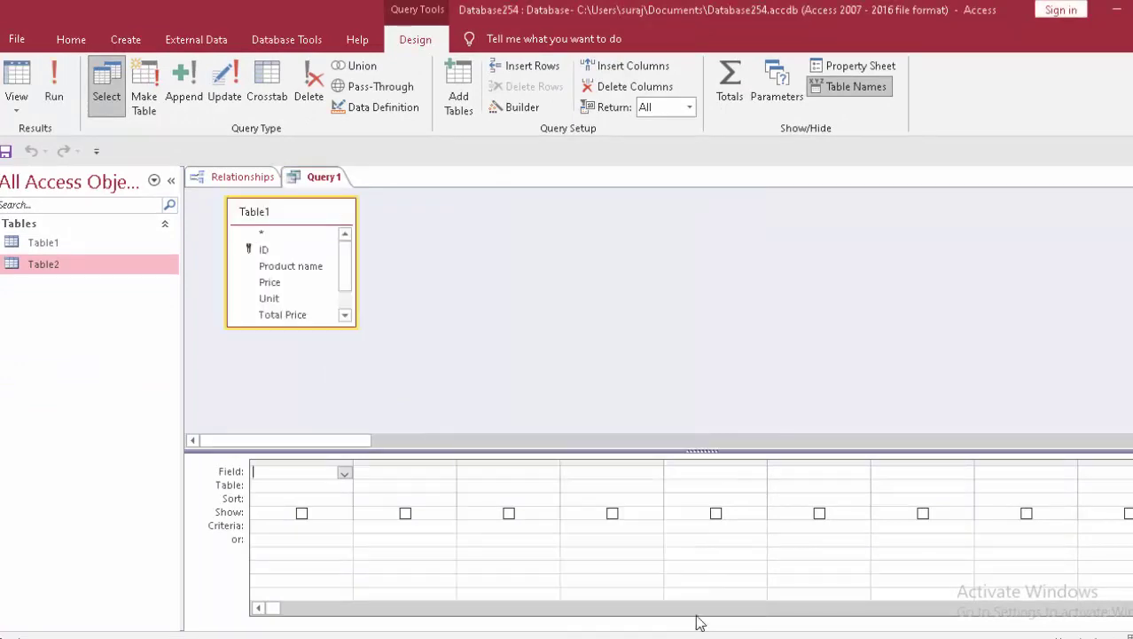
double_click(276, 216)
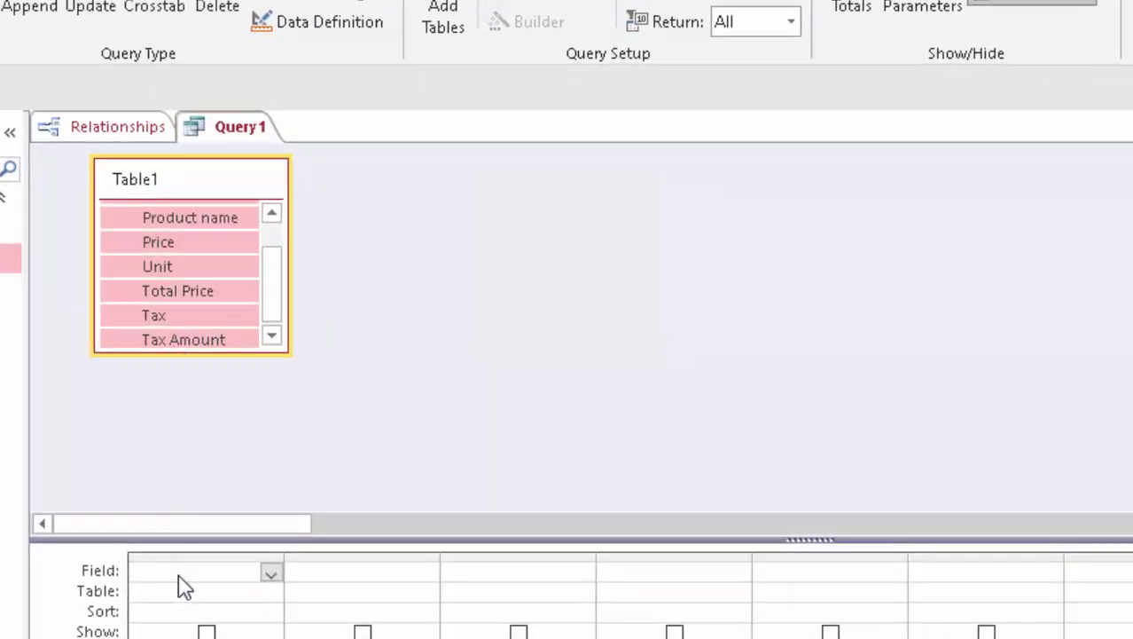
mouse_move(211, 243)
left_mouse_down()
mouse_move(192, 290)
mouse_move(167, 465)
mouse_move(186, 572)
left_mouse_up()
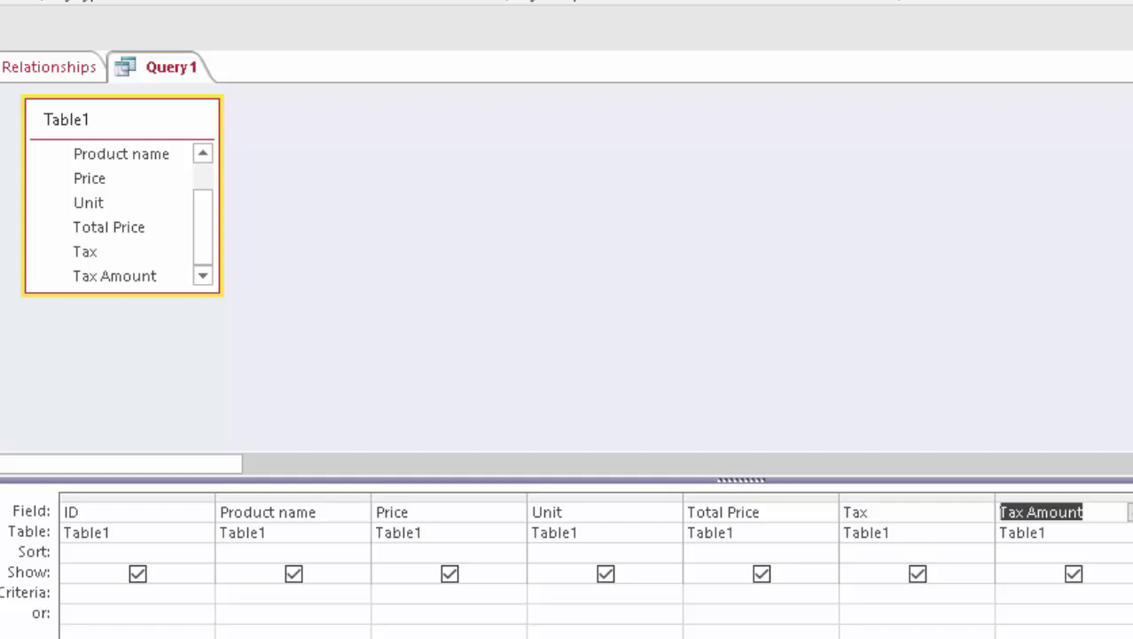
left_click(799, 507)
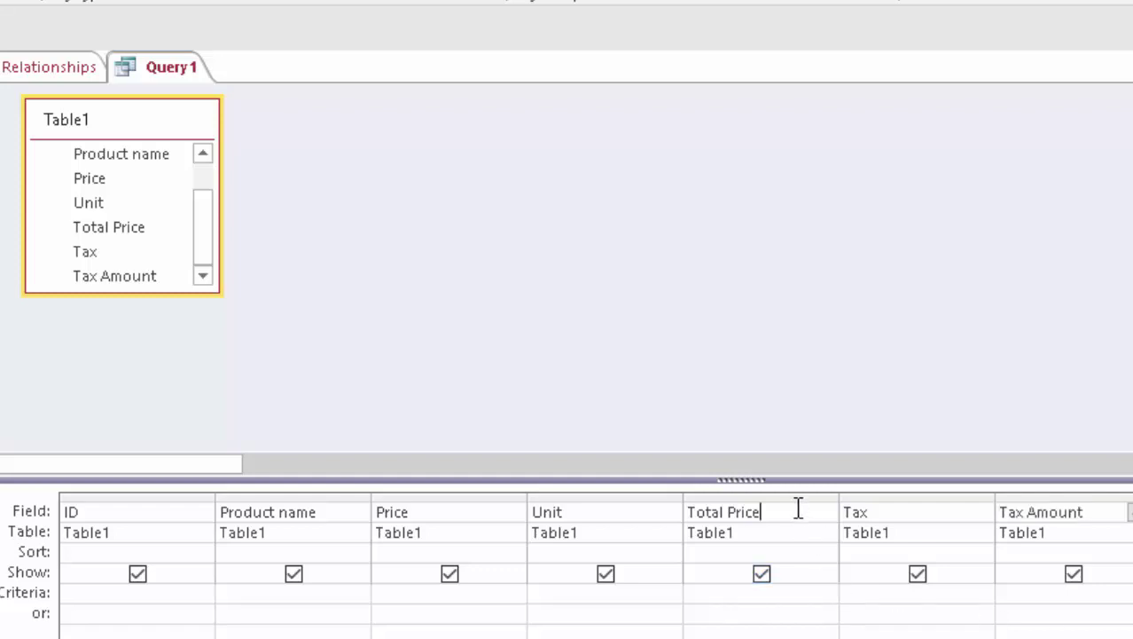
Set the Total Price column to the expression Total Price:[Price]*[Unit].
right_click(799, 507)
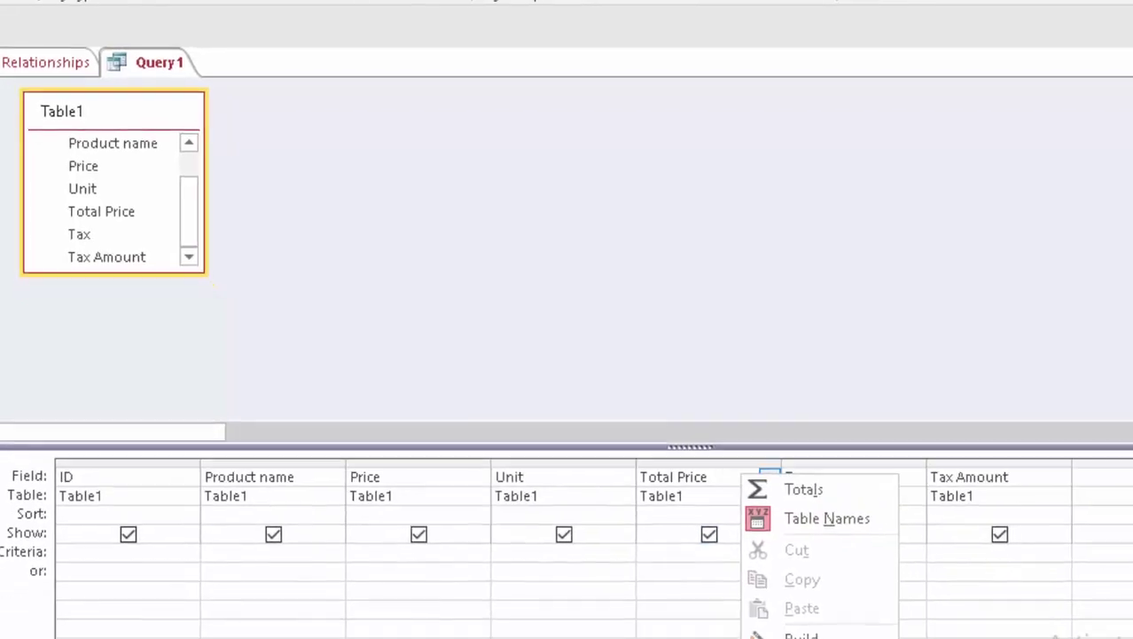
key("Escape")
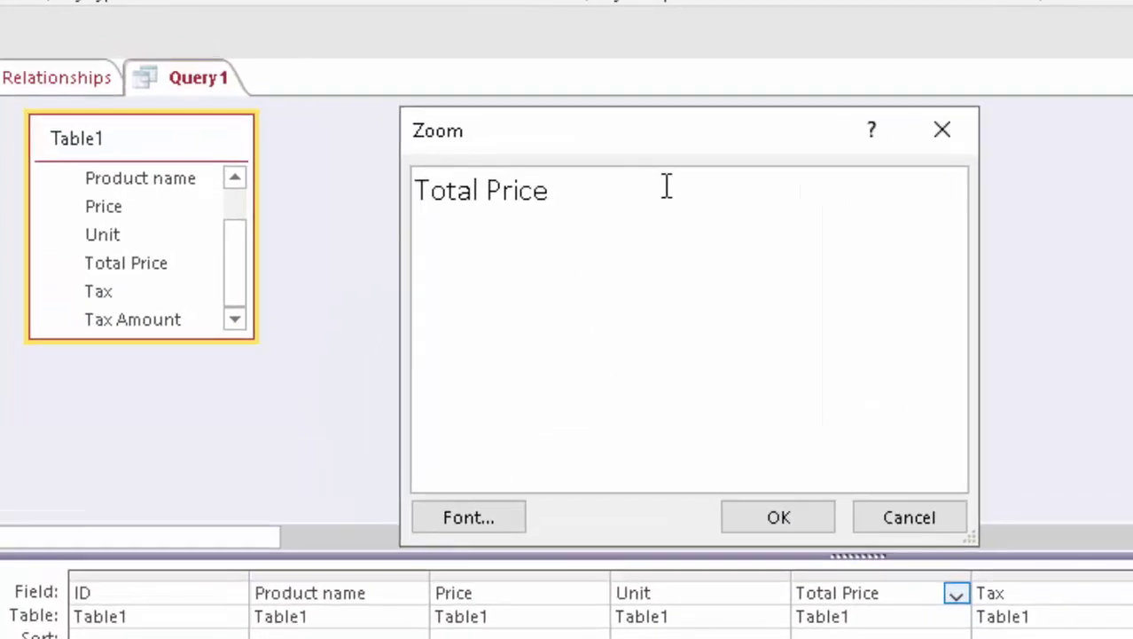
type(":[P")
type("ri")
type("ce")
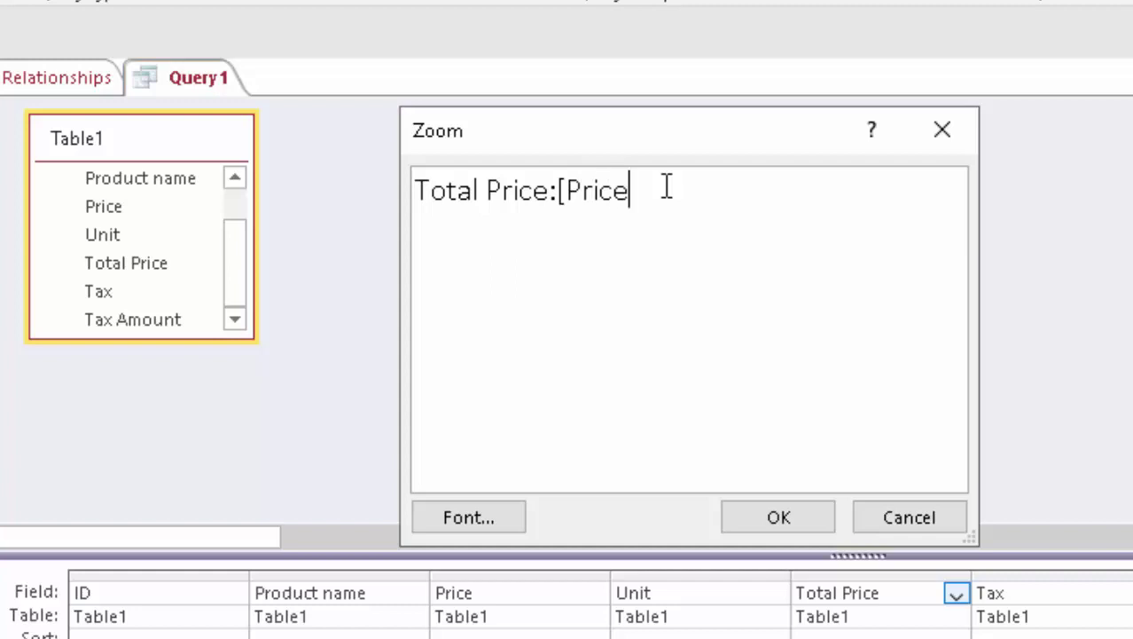
type("]*")
type("[Uni")
type("t]")
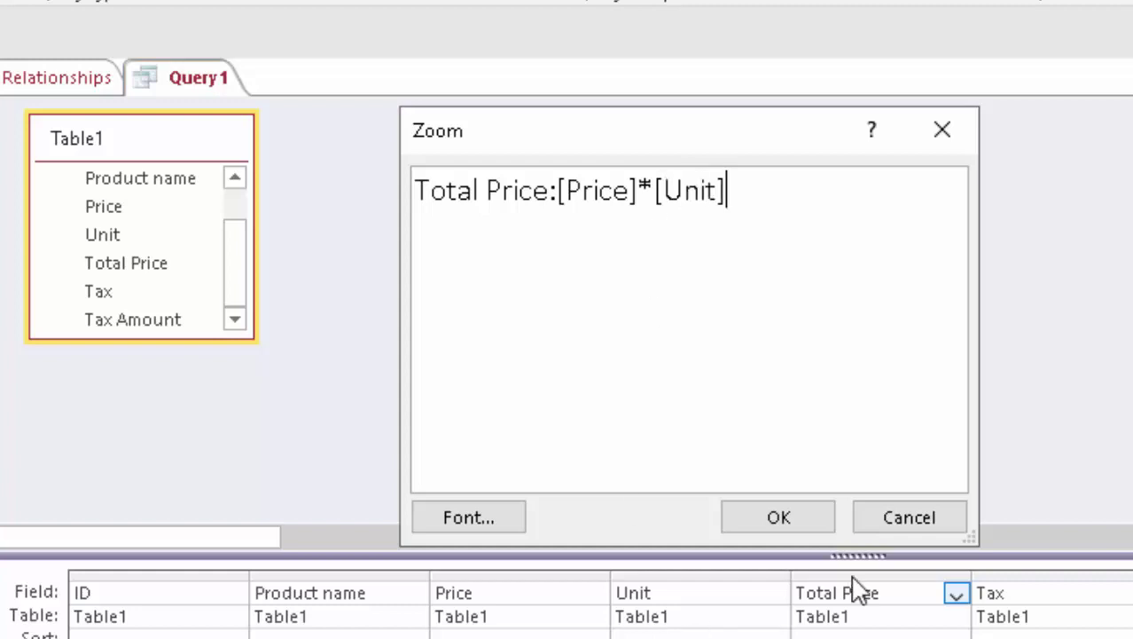
left_click(781, 517)
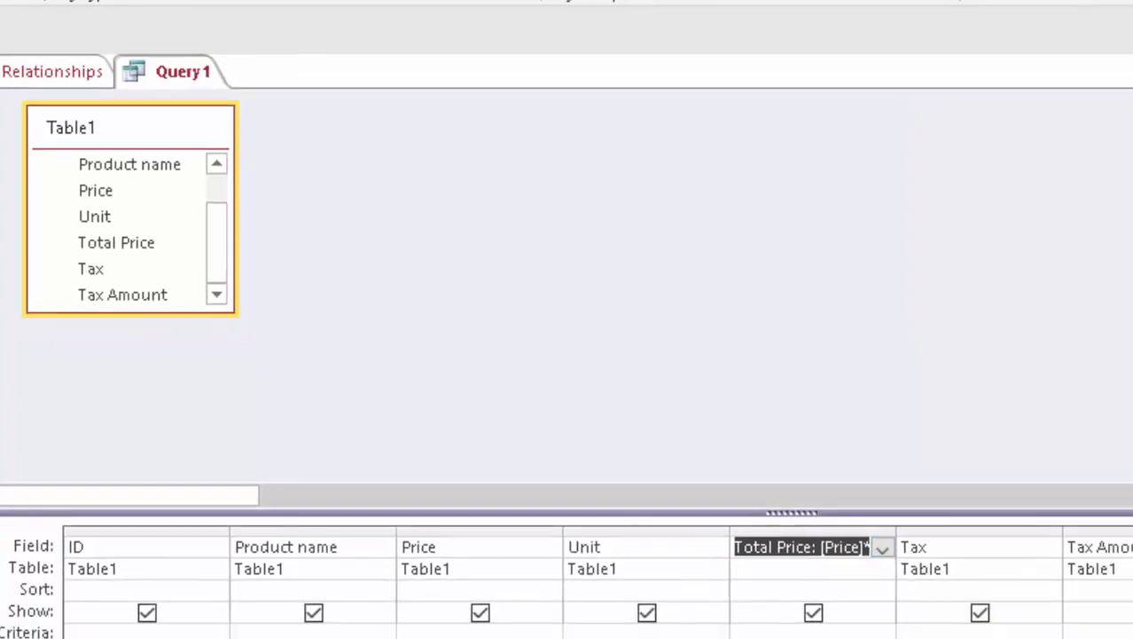
Set the Tax Amount column to the expression Tax Amount:[Total Price]*[Tax].
left_click(1081, 499)
key("shift+F2")
type(":")
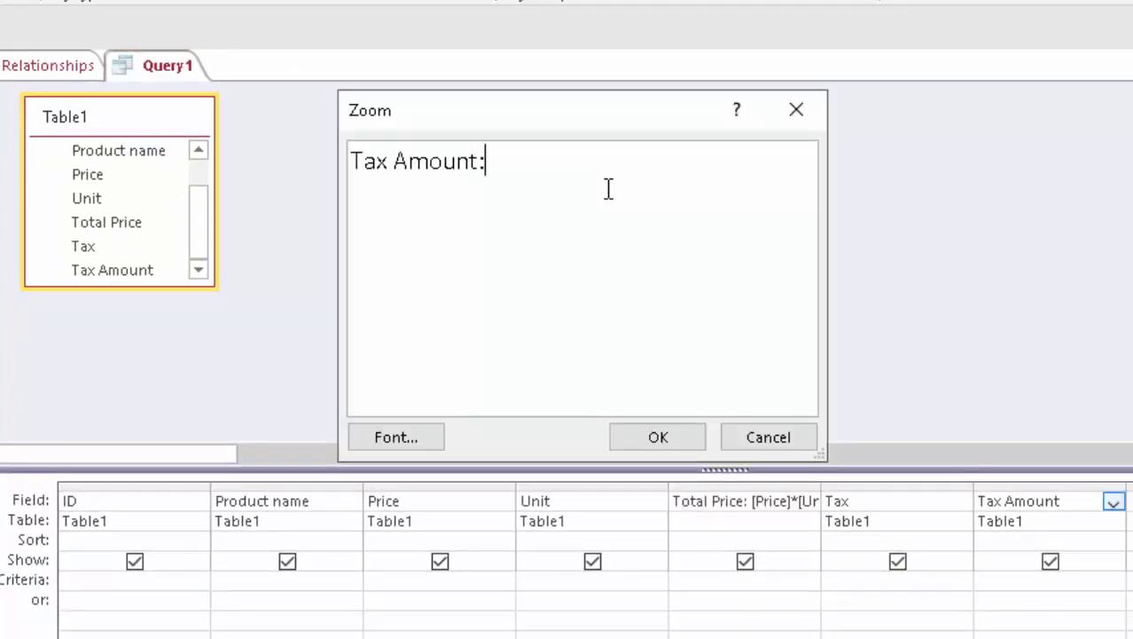
type("[")
type("T")
type("ota")
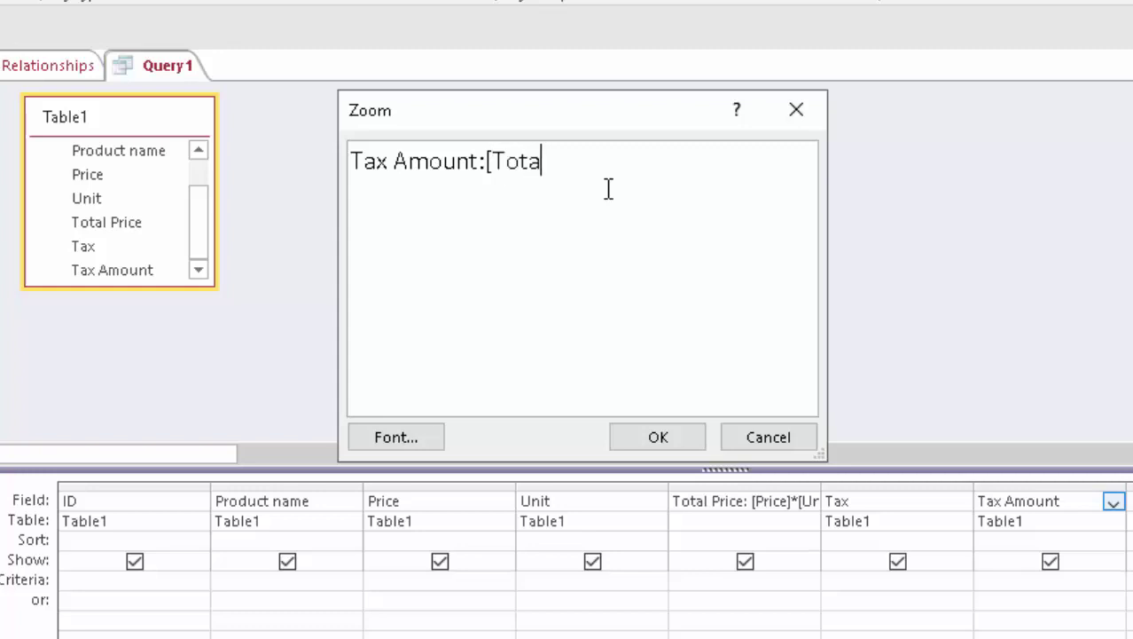
type("l P")
type("rice")
type("]*")
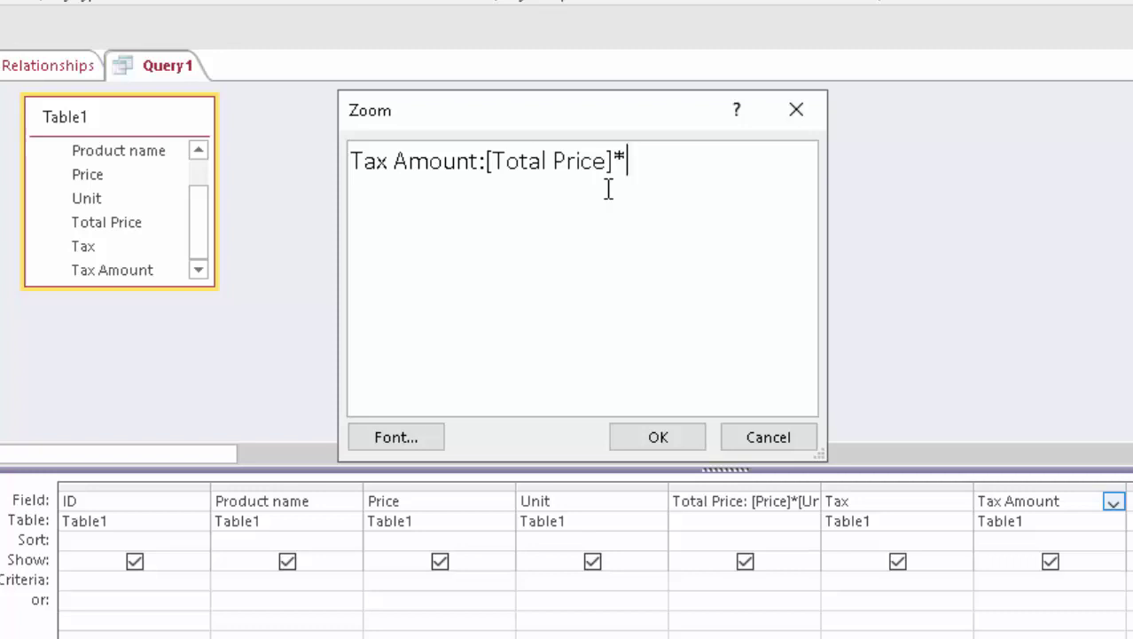
type("[")
type("Tax")
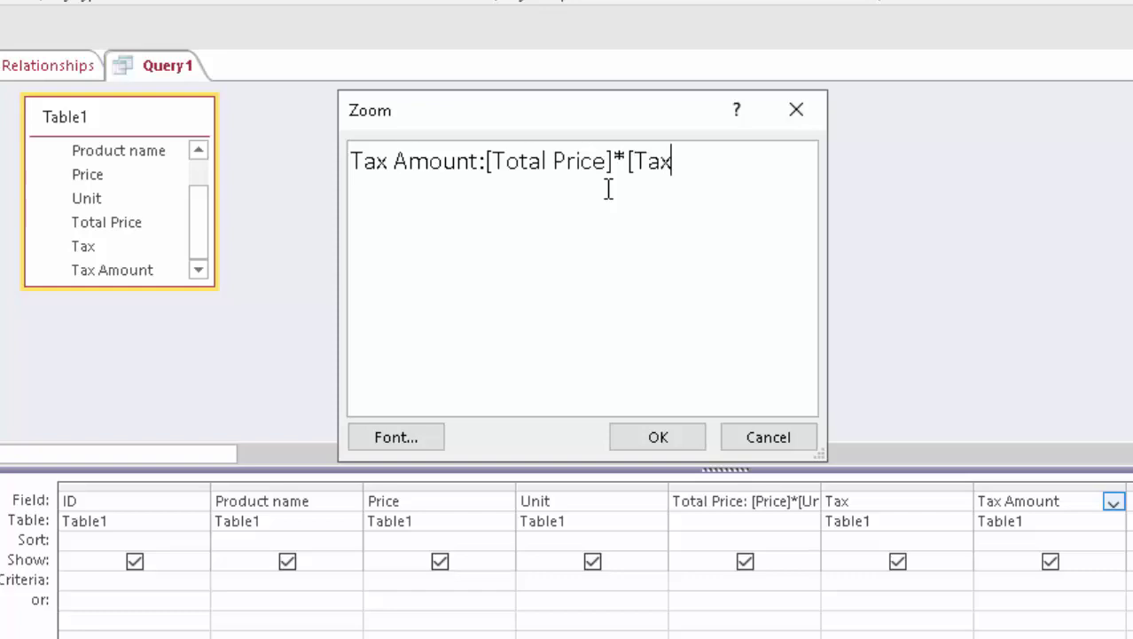
type("]")
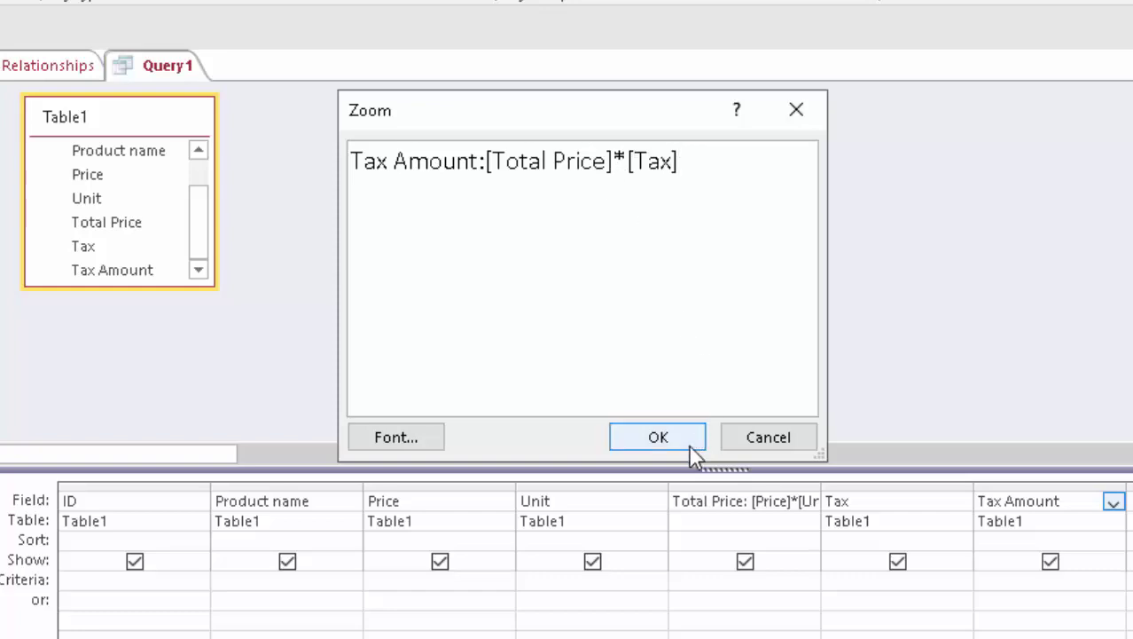
left_click(685, 443)
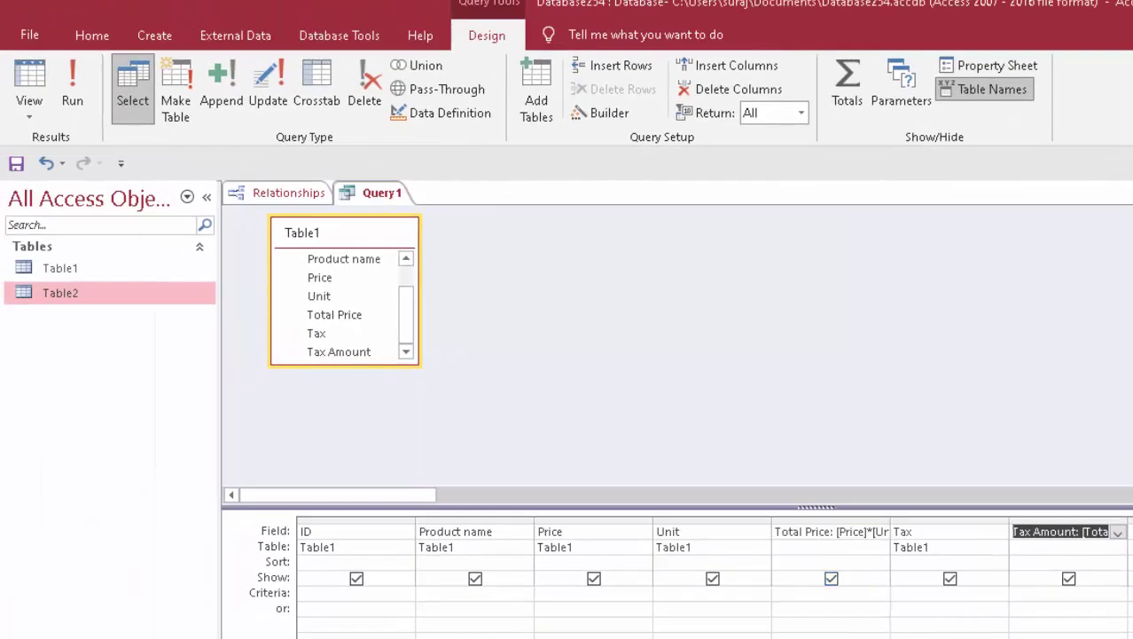
Run the query and enter Keyboard with price 220 and 4 units.
left_click(74, 84)
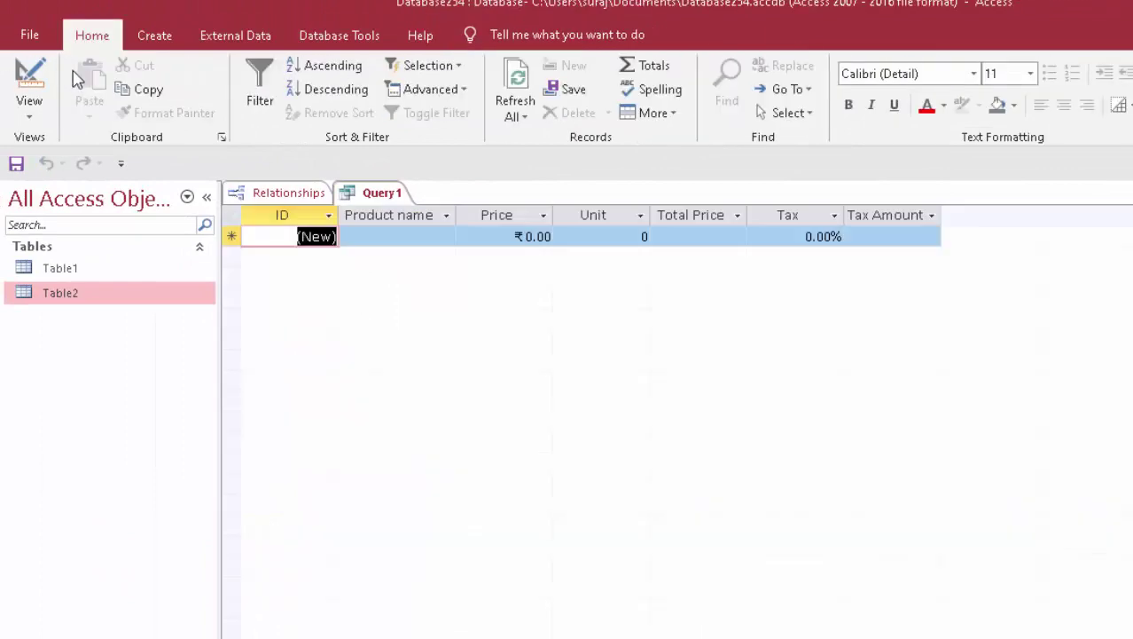
left_click(387, 238)
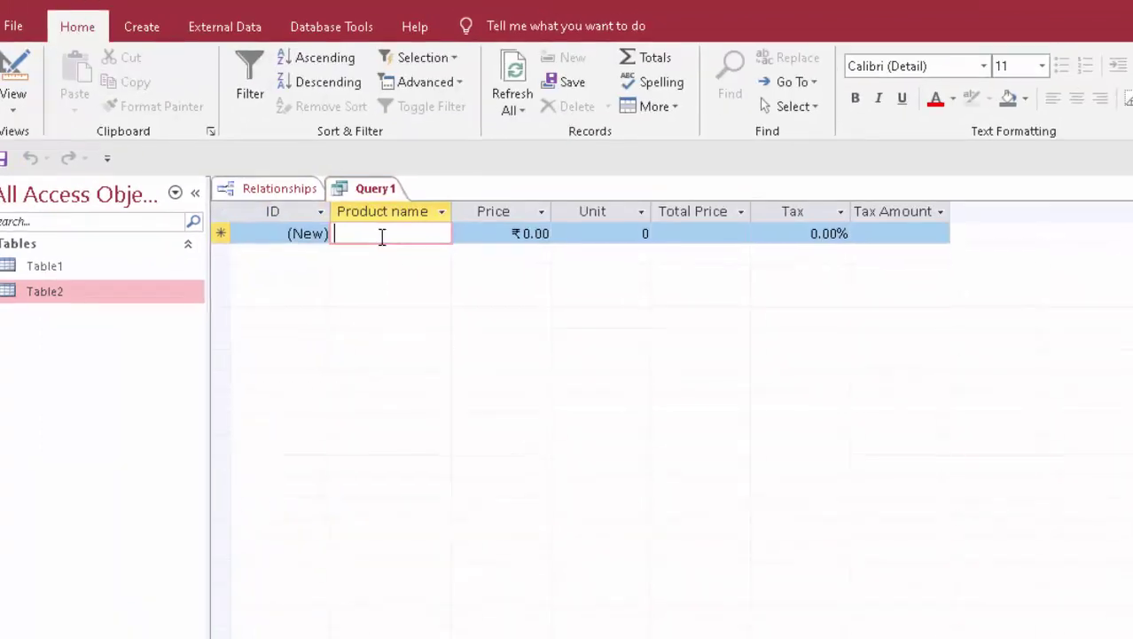
type("K")
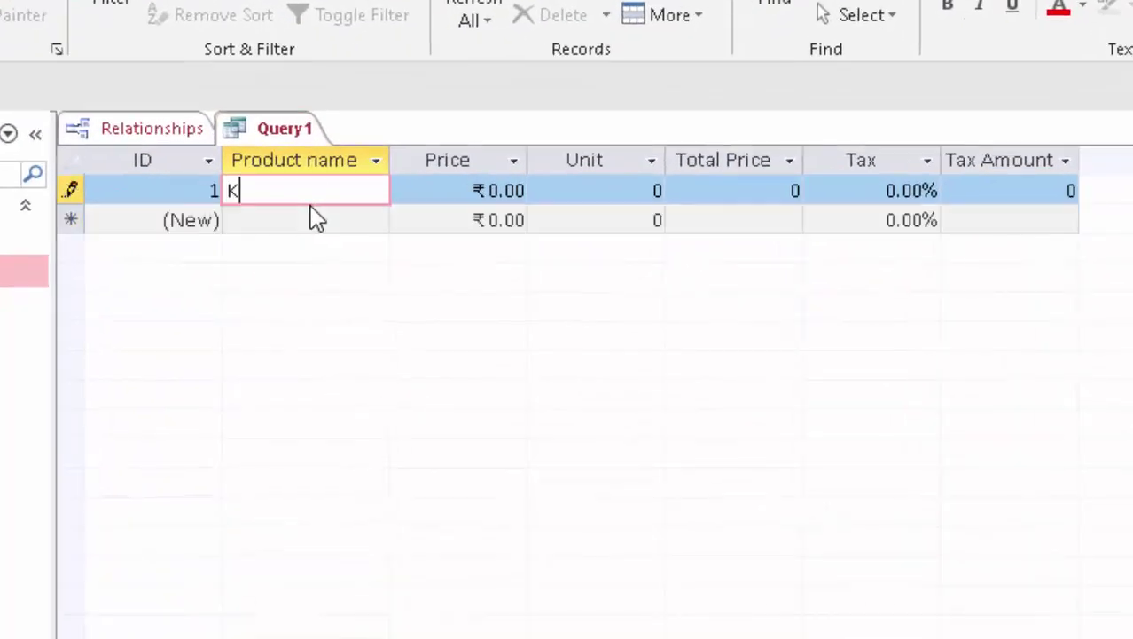
type("eyboa")
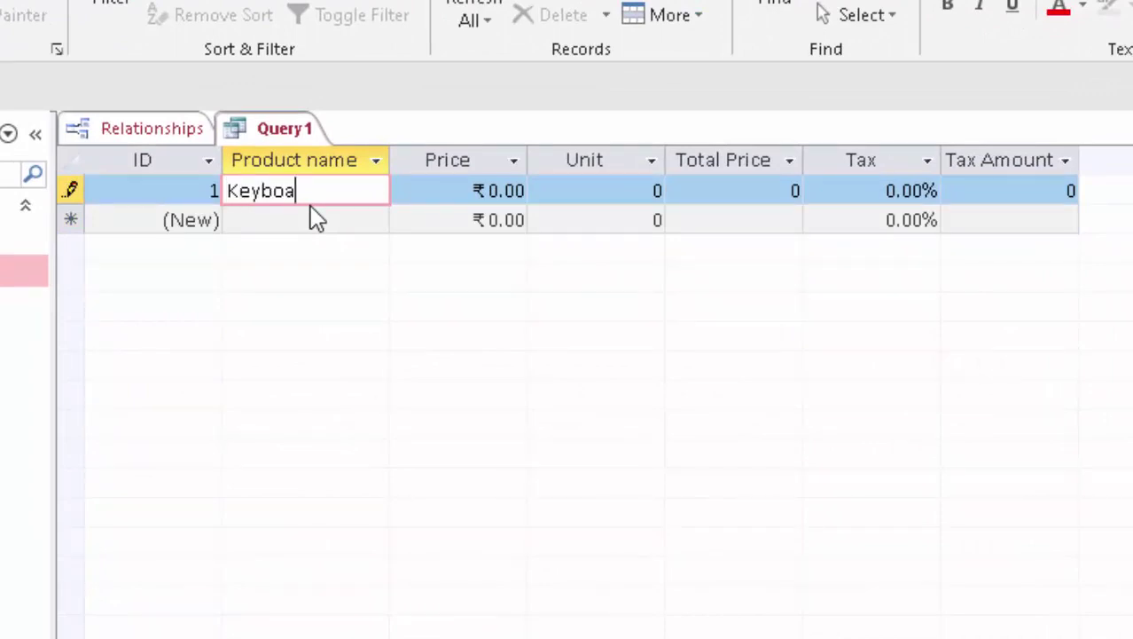
type("rd")
key("Tab")
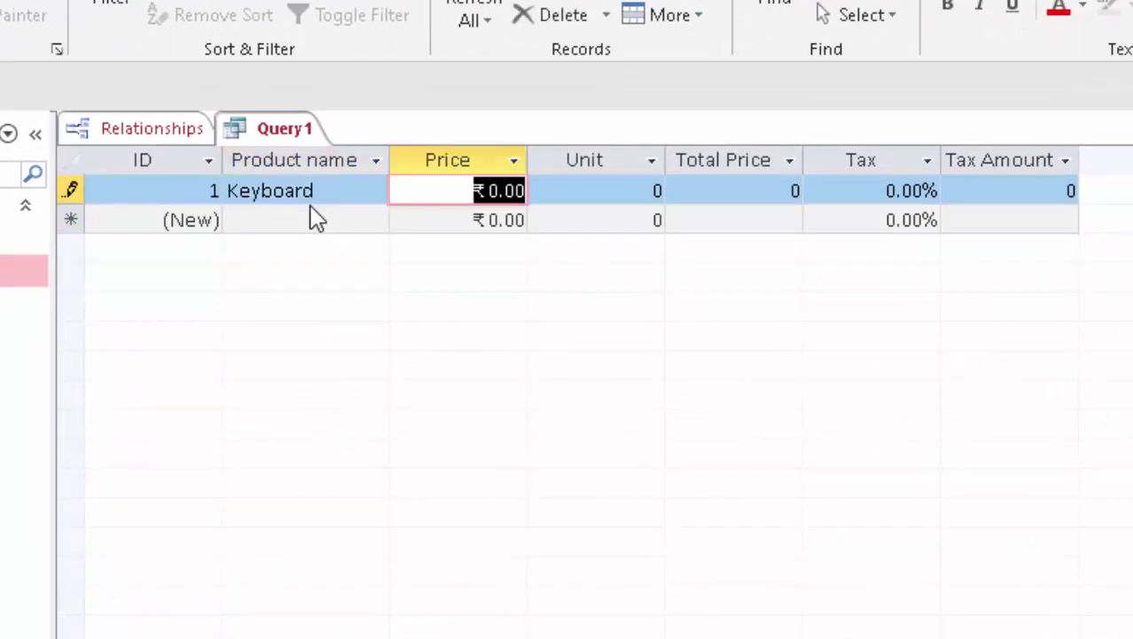
type("220")
key("Tab")
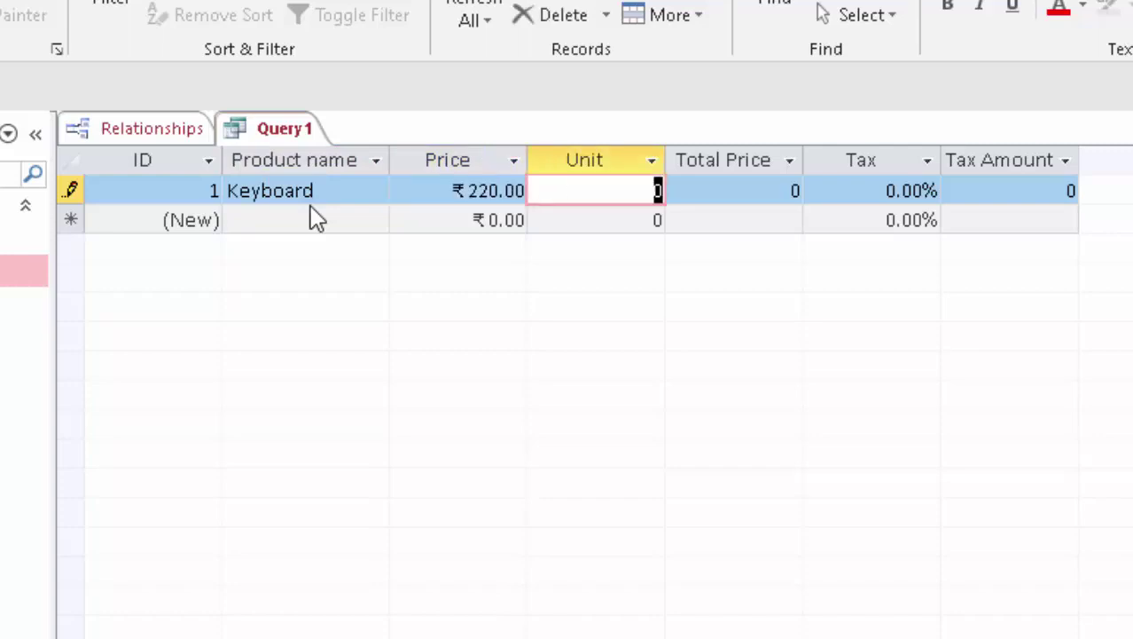
type("4")
Add a Mouse record priced 120 with 12 units and 5% tax.
left_click(318, 220)
type("M")
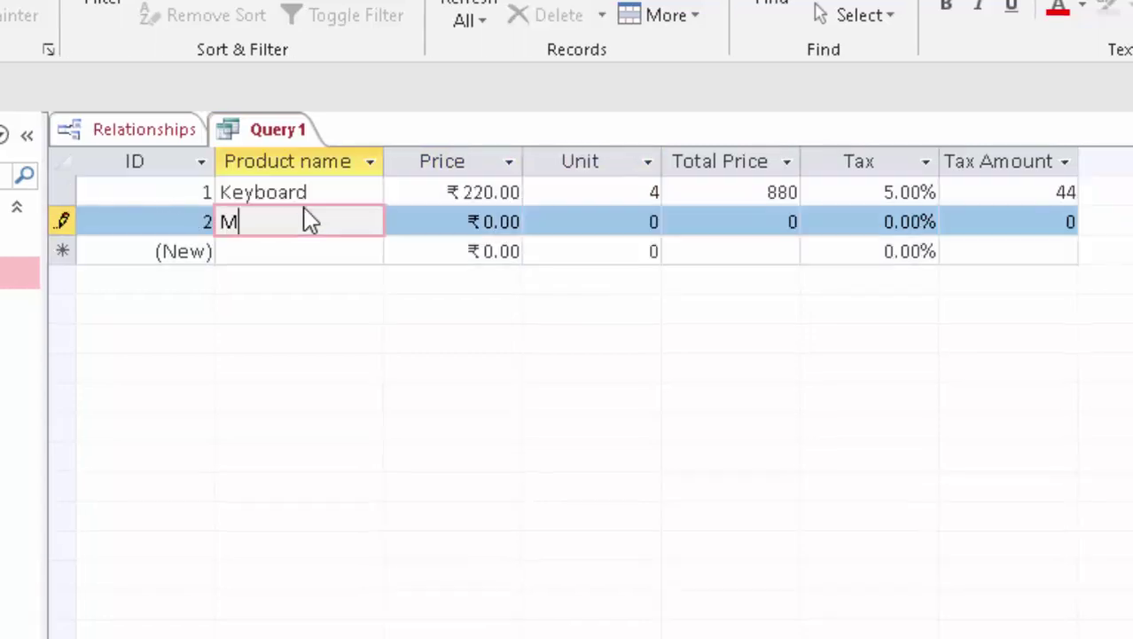
type("ouse")
key("Tab")
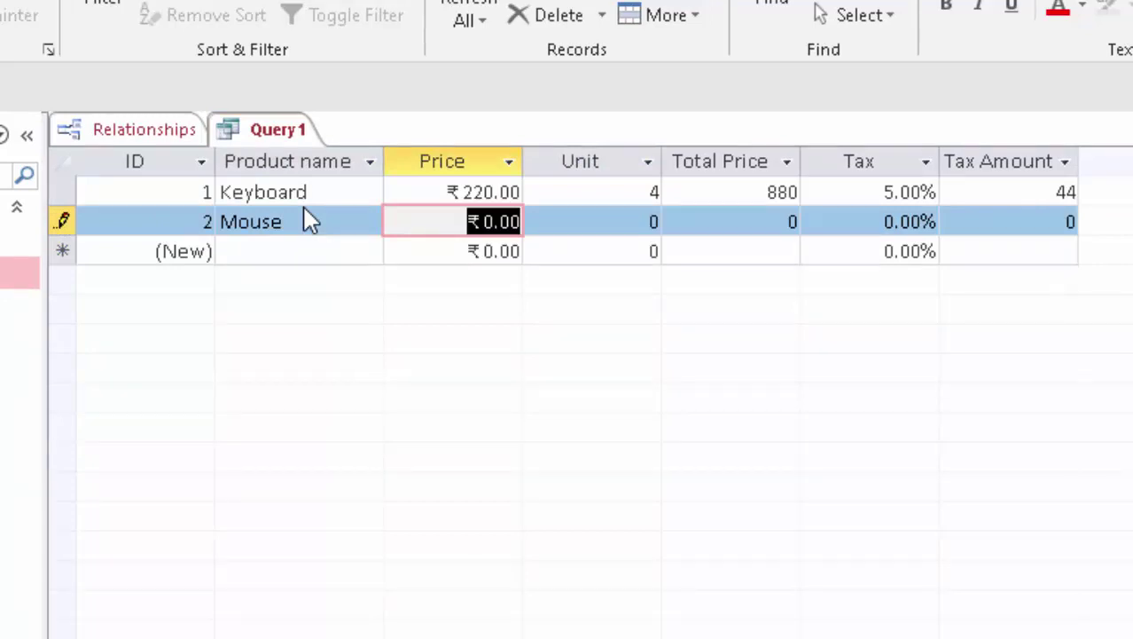
type("120")
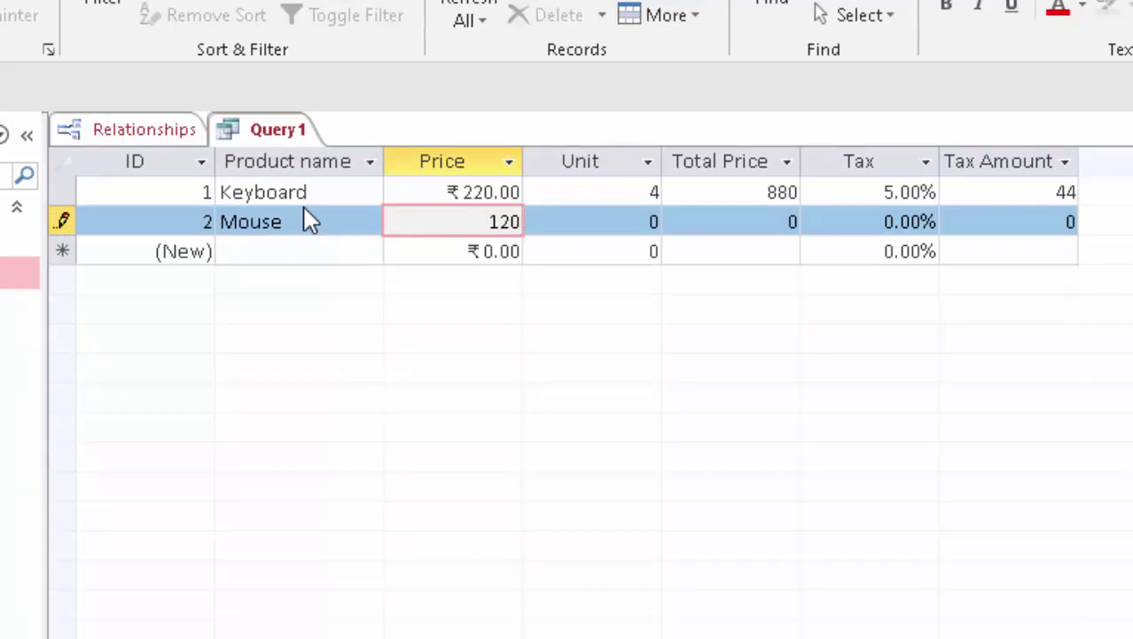
key("Tab")
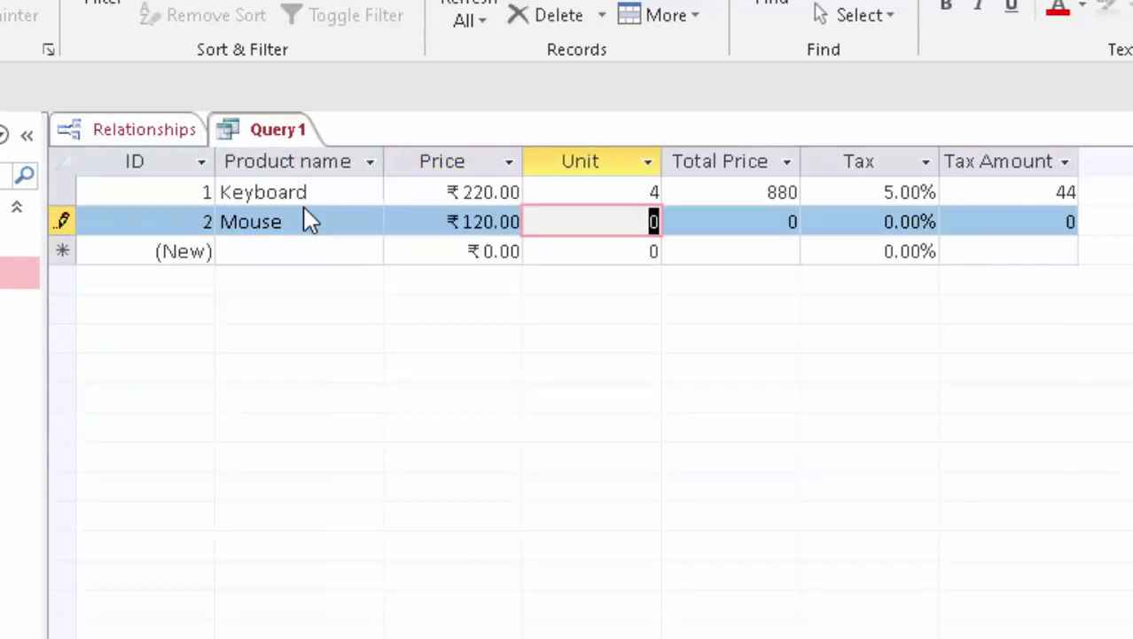
type("12")
key("Tab")
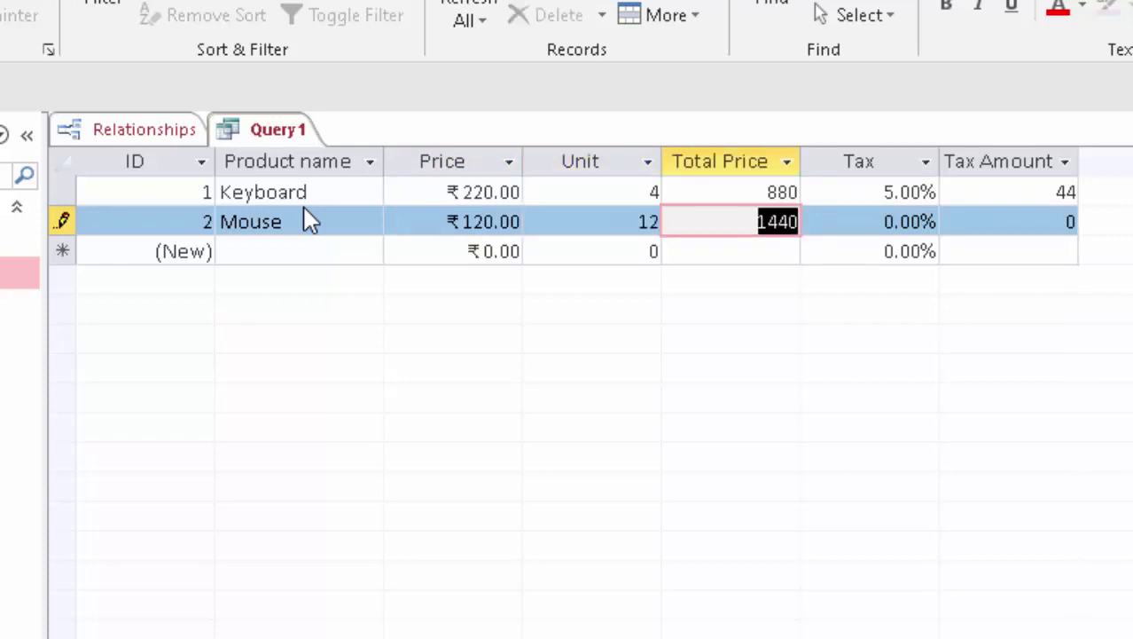
key("Tab")
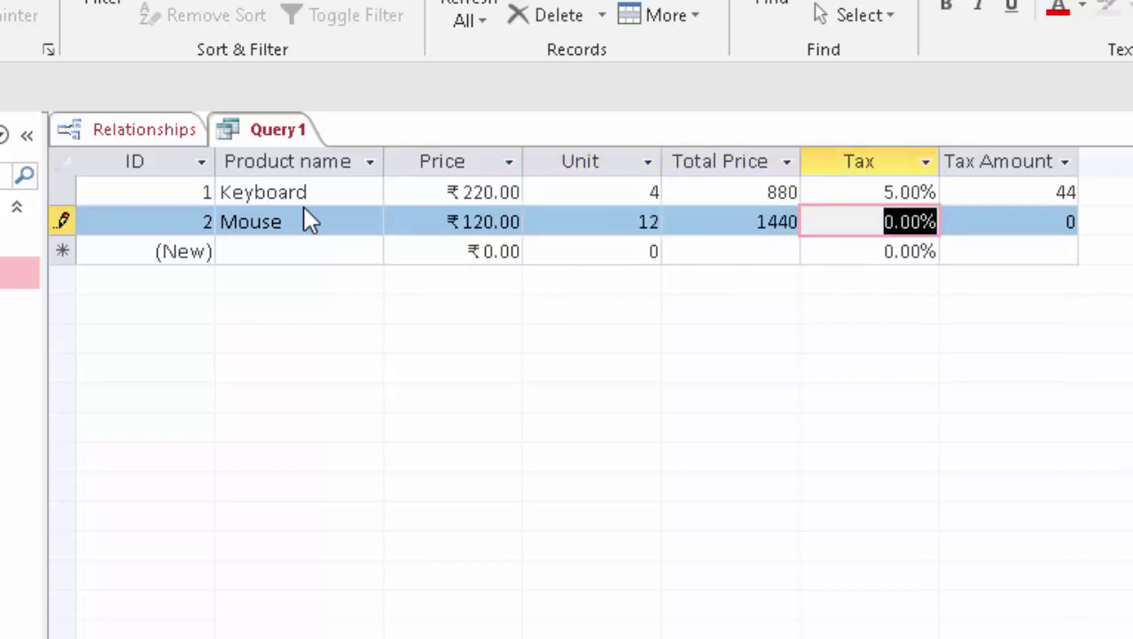
type("5%")
key("Tab")
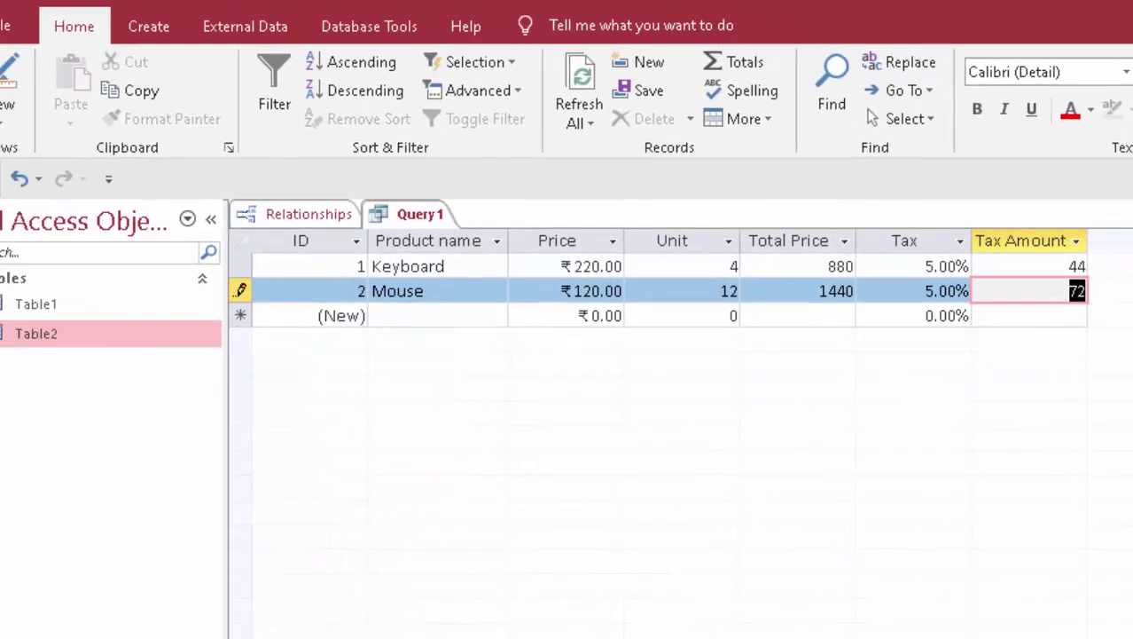
Save the query under the name Query1 and open Table1's datasheet.
left_click(18, 194)
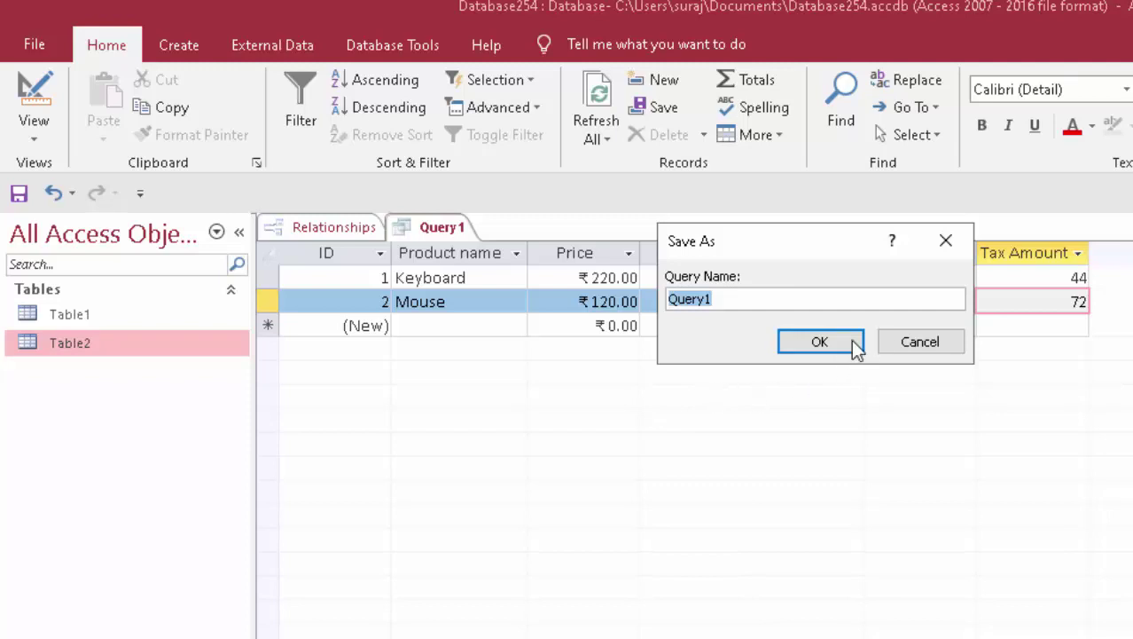
left_click(794, 346)
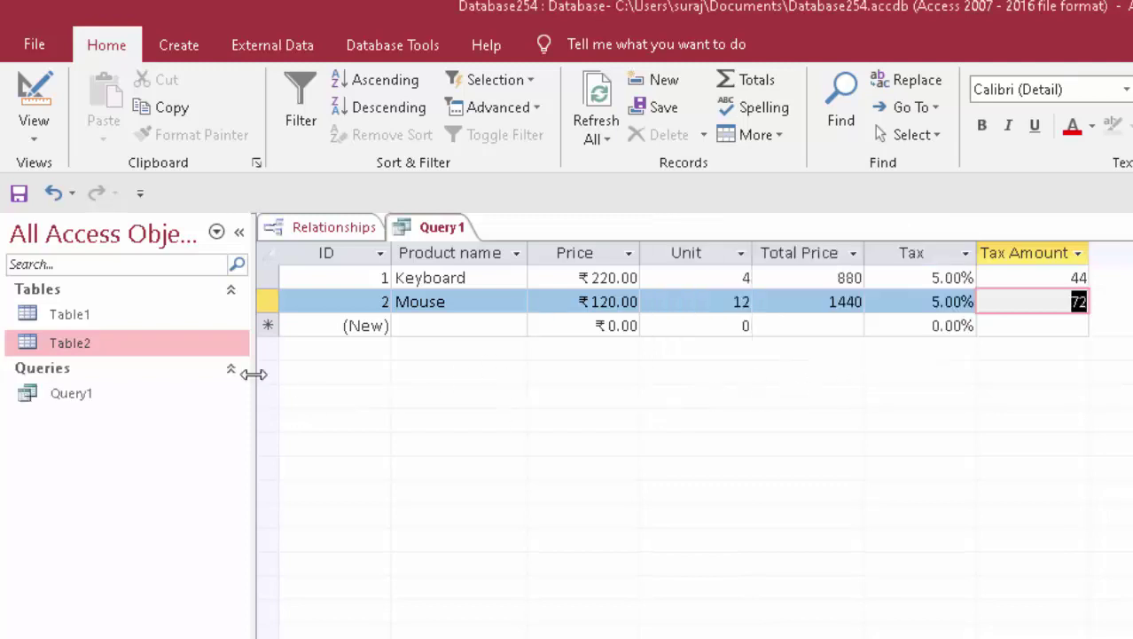
left_click(139, 323)
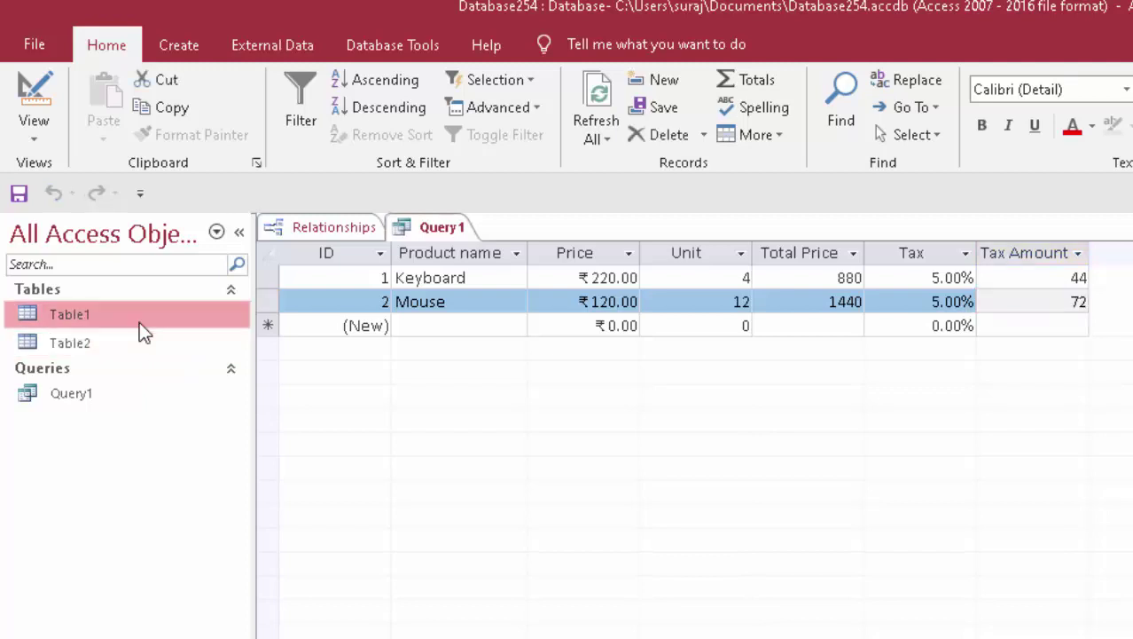
double_click(139, 321)
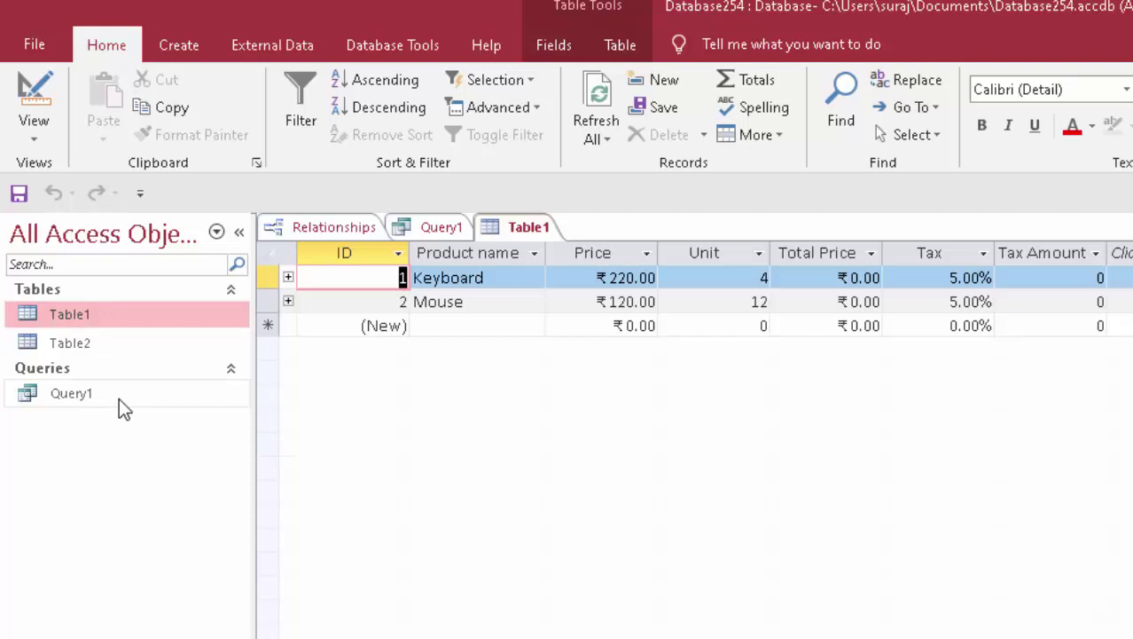
left_click(90, 353)
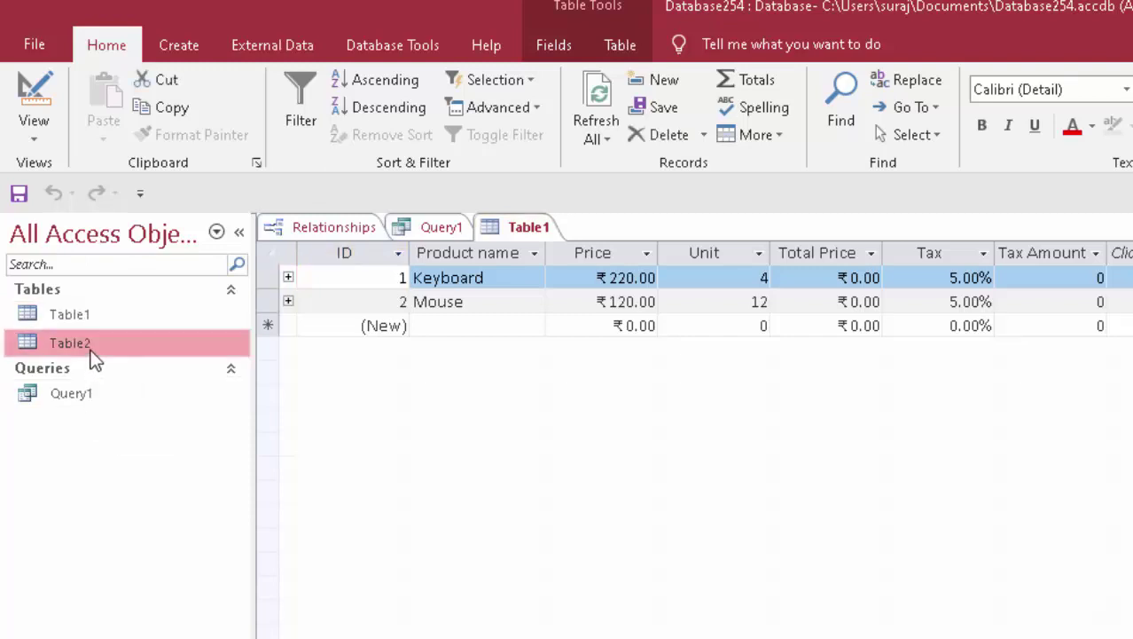
Build a design-view query on Table2 with all six fields, Customer id through City, in the grid.
left_click(186, 49)
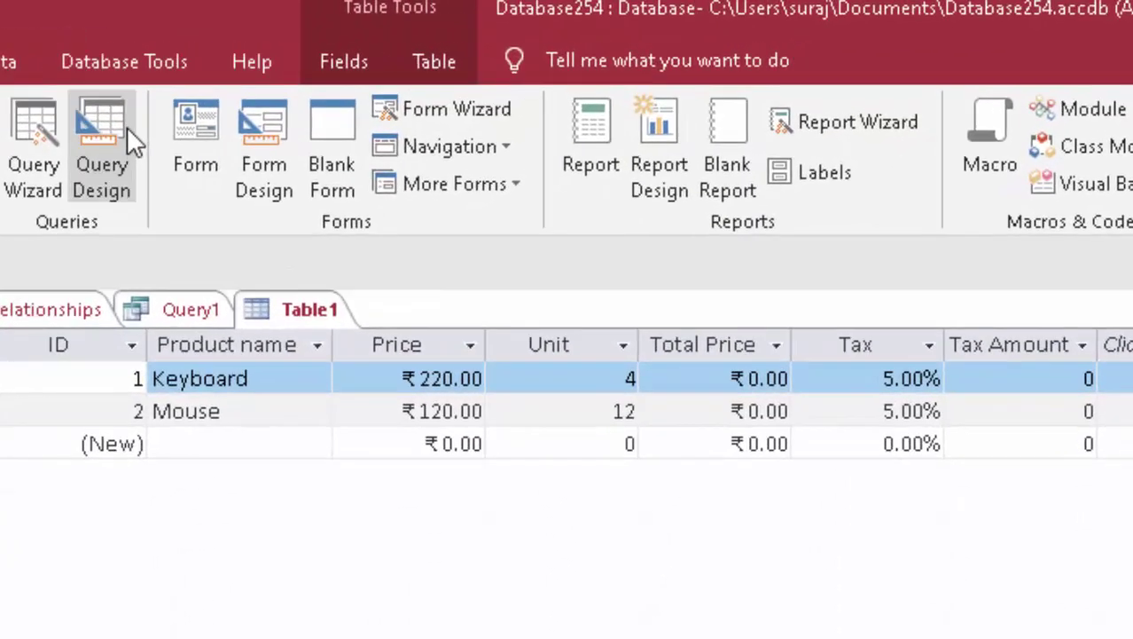
left_click(330, 111)
left_click(515, 469)
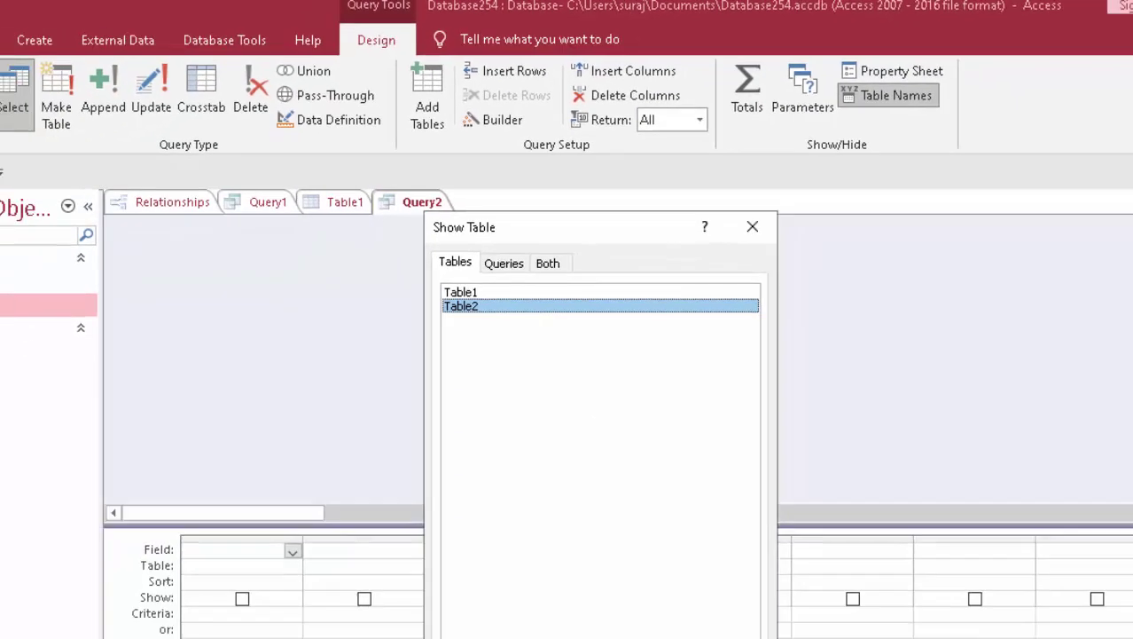
left_click(604, 613)
left_click(700, 621)
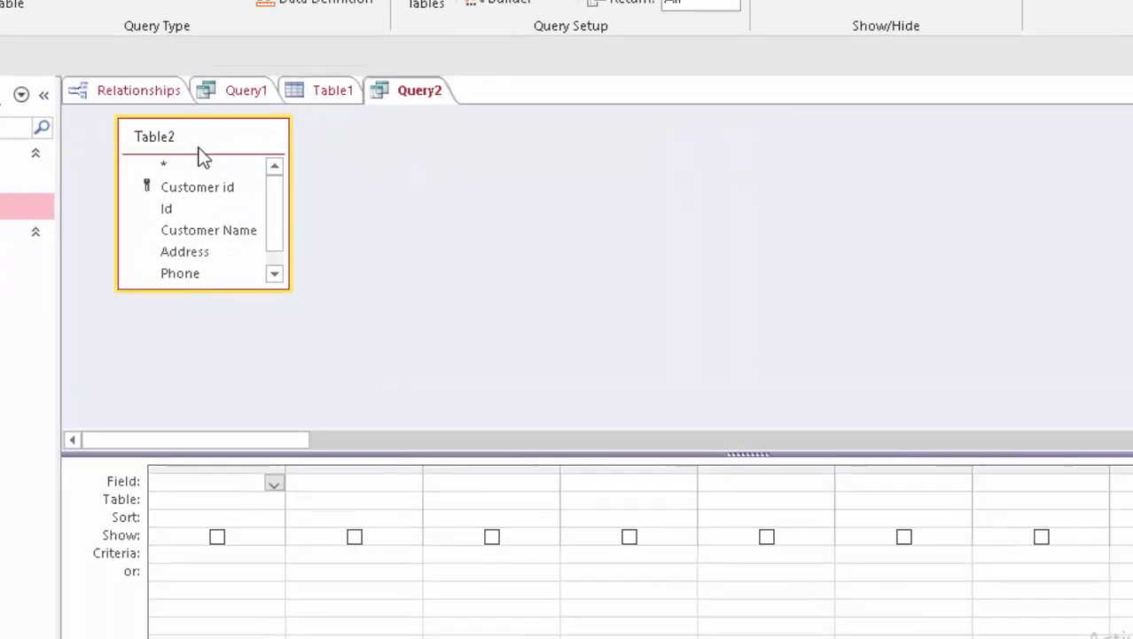
double_click(256, 211)
left_click_drag(152, 138, 161, 501)
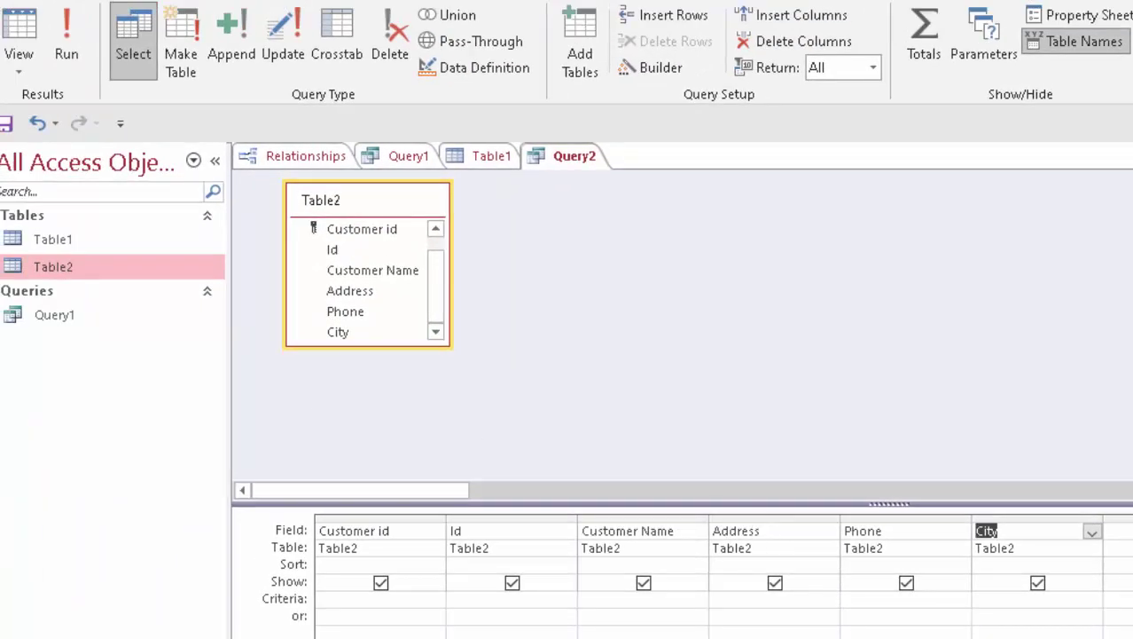
Run the query and fill the first customer record: customer id, Id 1, name, address, phone and city.
left_click(71, 35)
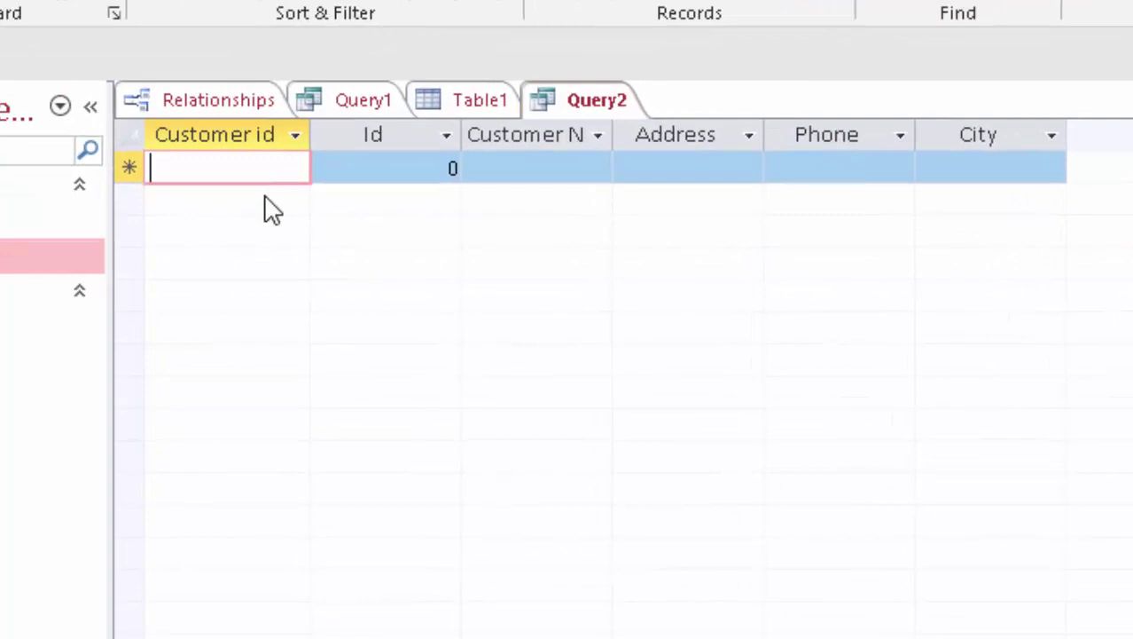
type("A")
type("0")
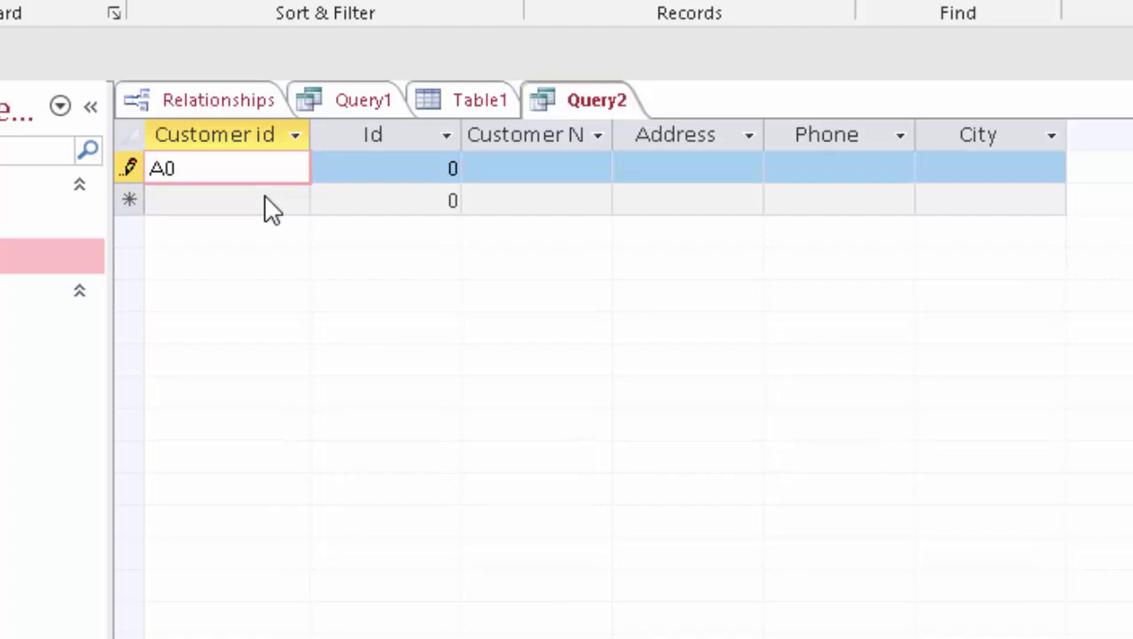
type("1")
key("Tab")
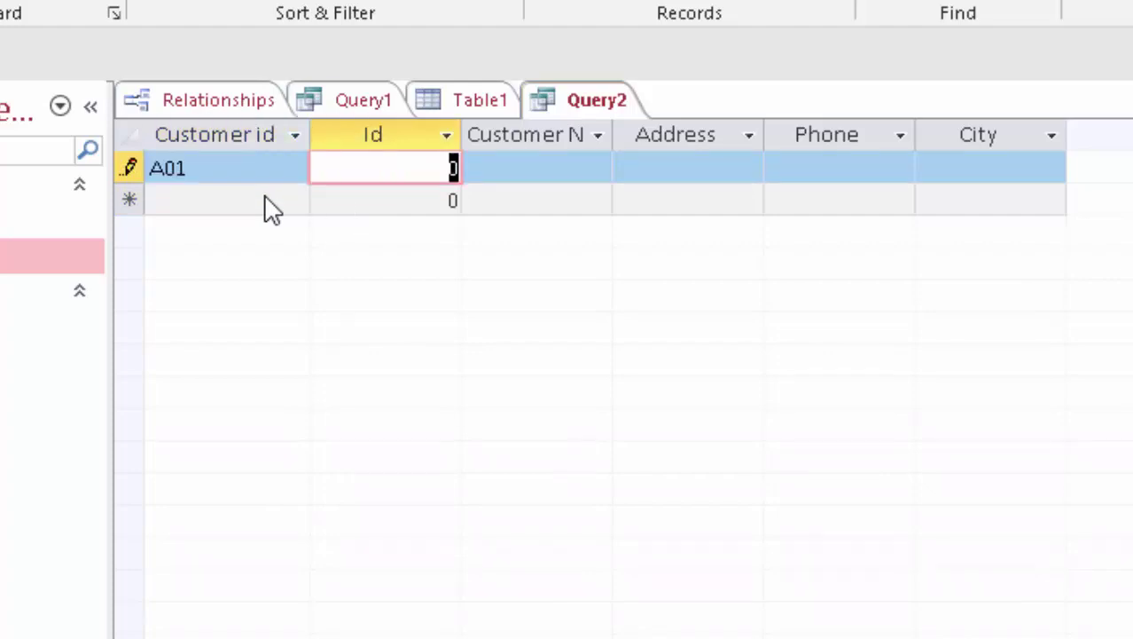
type("1")
key("Tab")
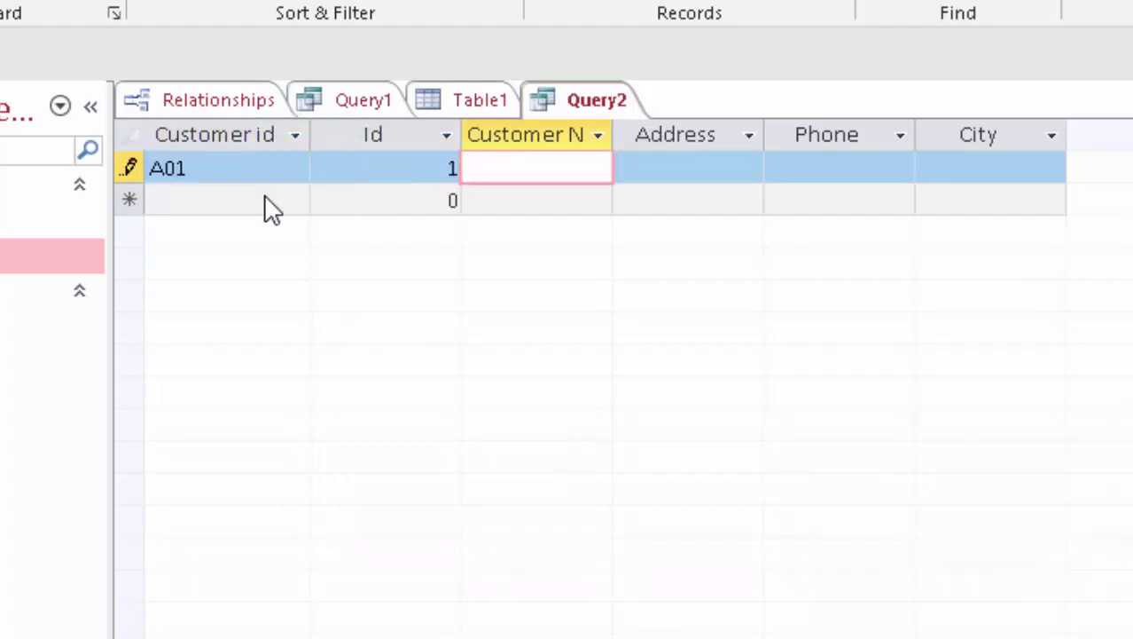
type("Ram")
key("Tab")
type("colony Deo")
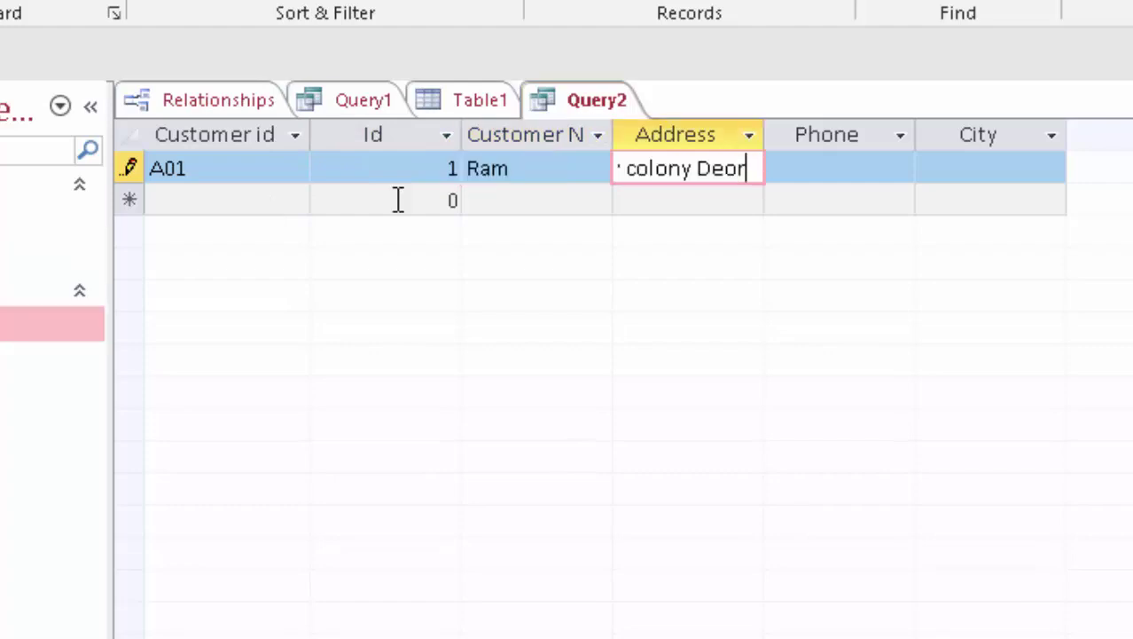
type("i")
key("Tab")
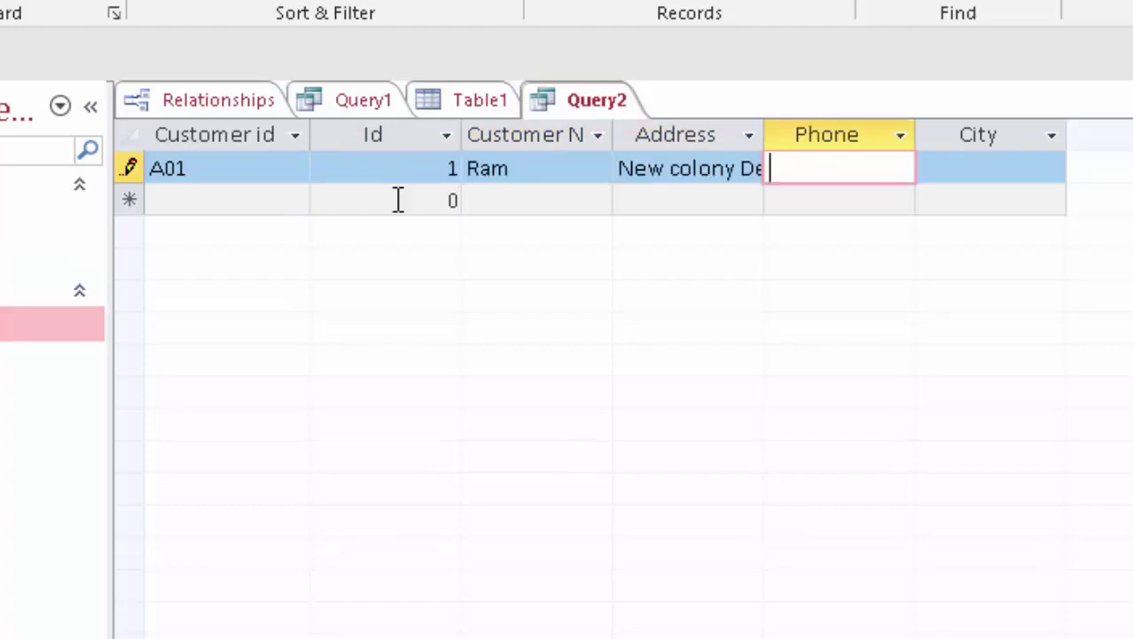
type("364789965")
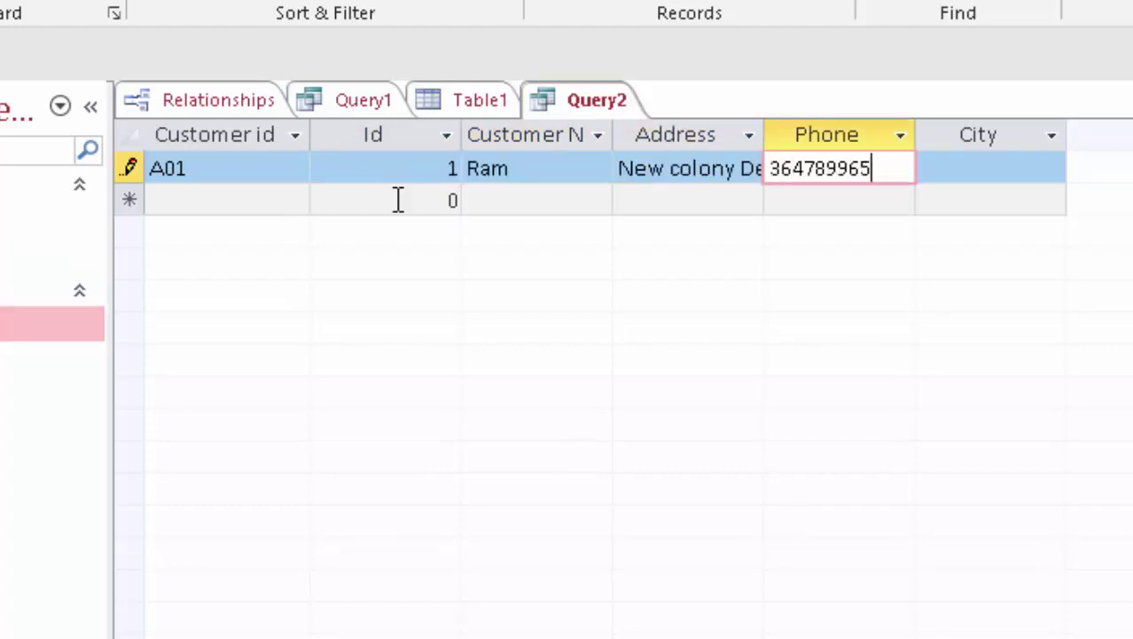
key("Tab")
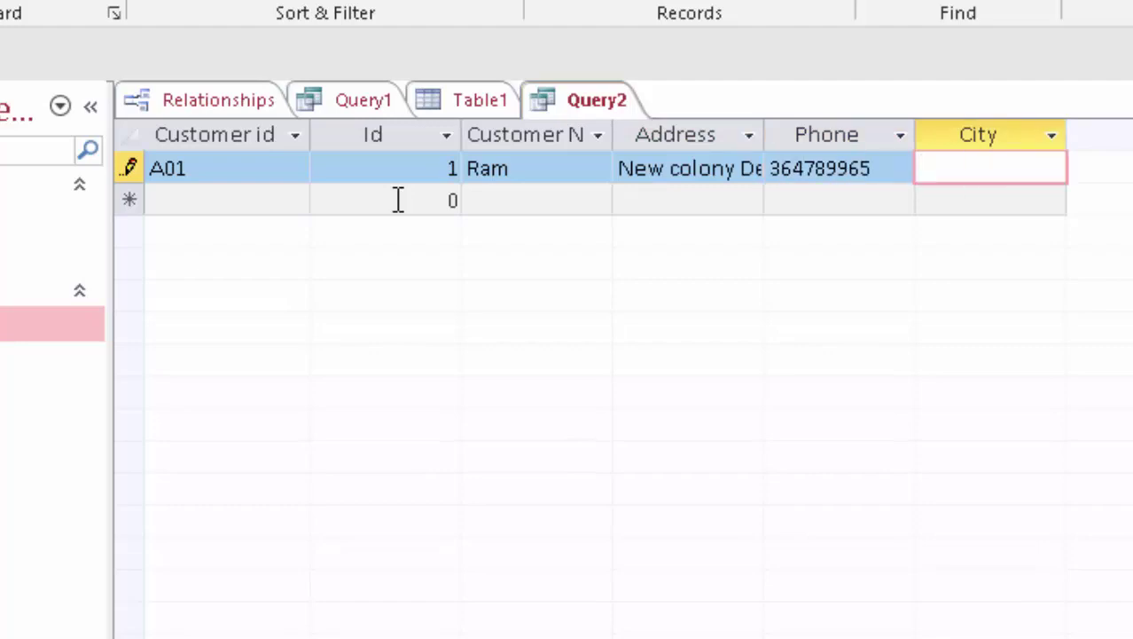
type("Deori")
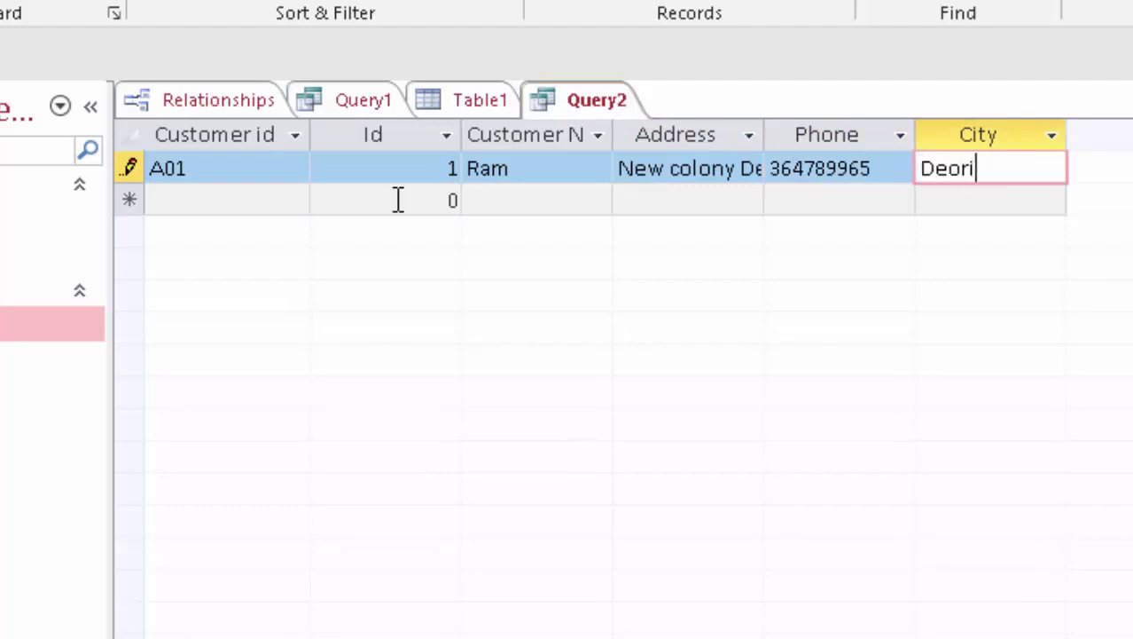
type("a")
key("Tab")
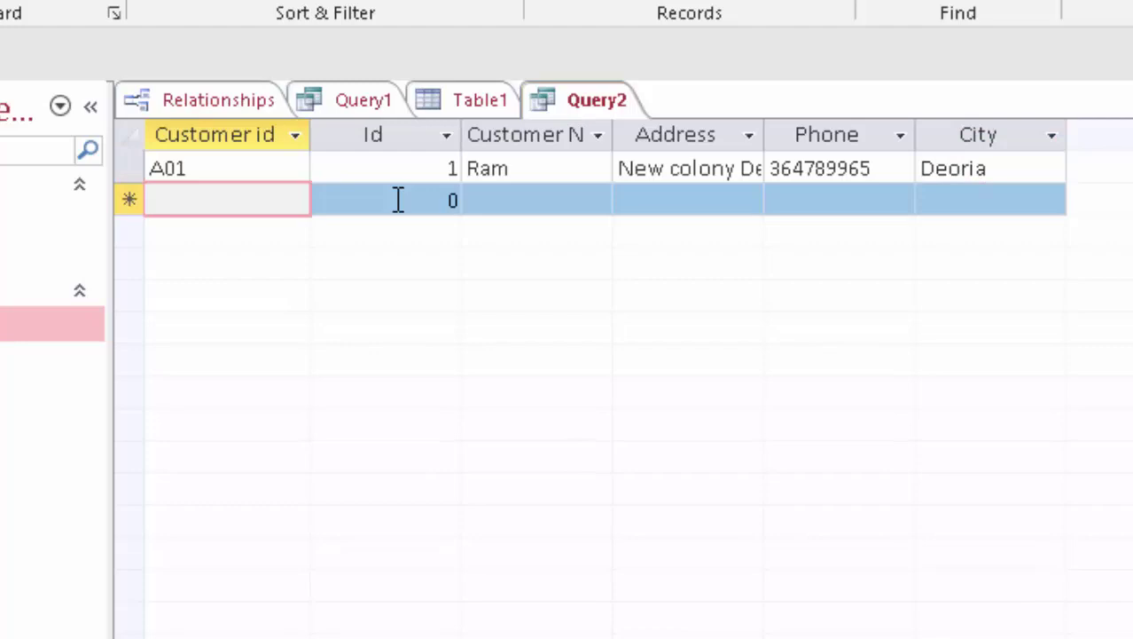
Start the second customer record with its customer id and Id 2, glancing at Table1 meanwhile.
type("A02")
key("Tab")
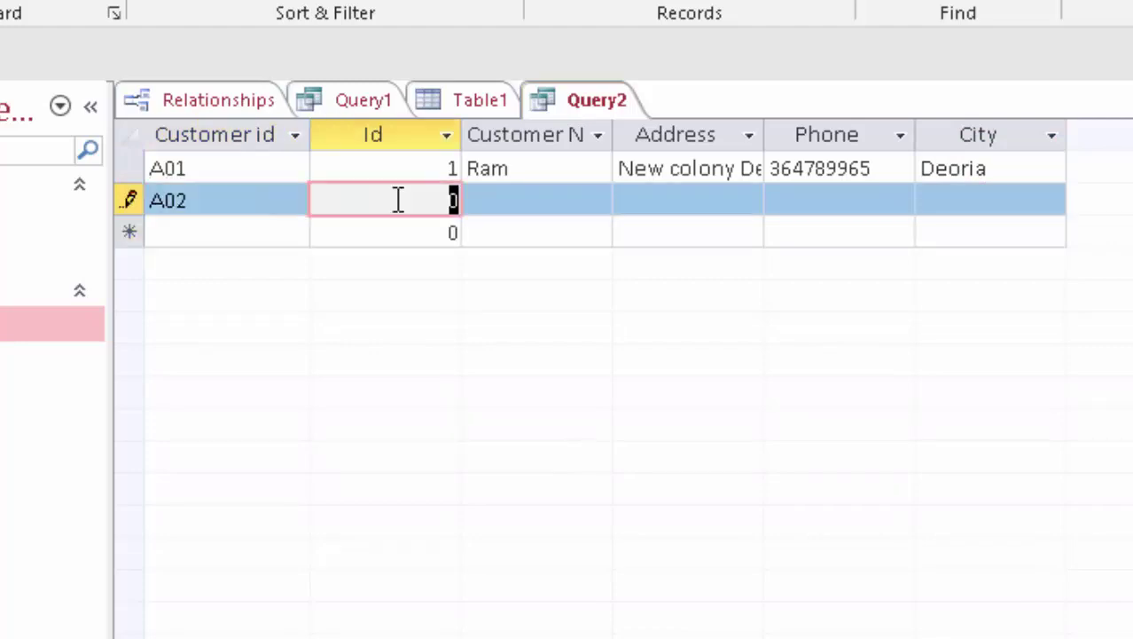
type("2")
key("Tab")
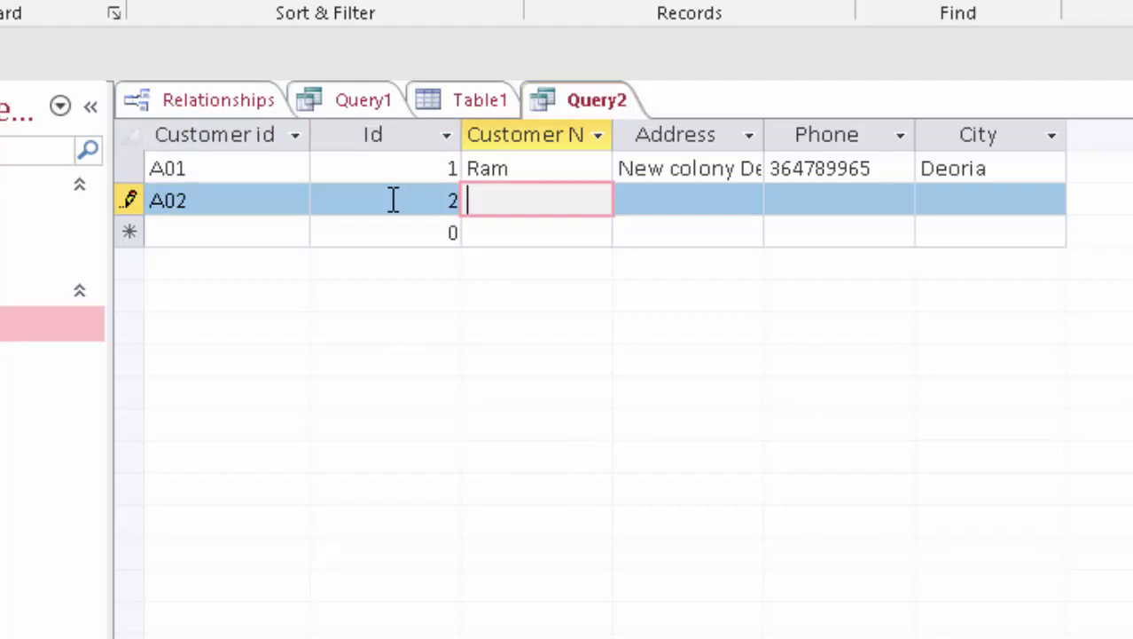
left_click(52, 218)
double_click(53, 217)
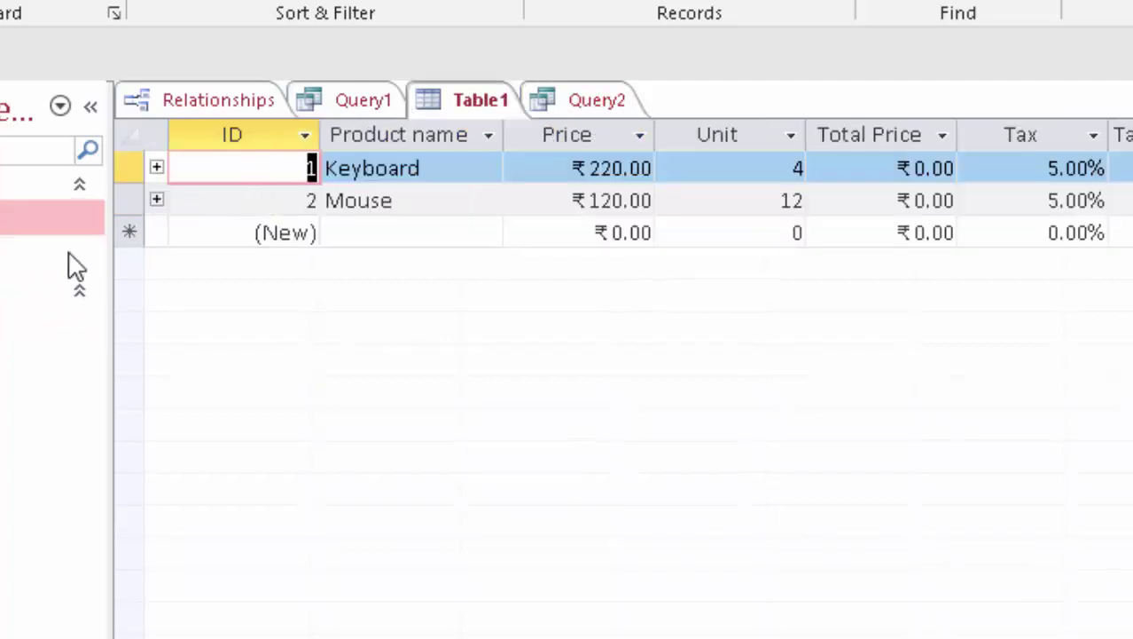
left_click(616, 105)
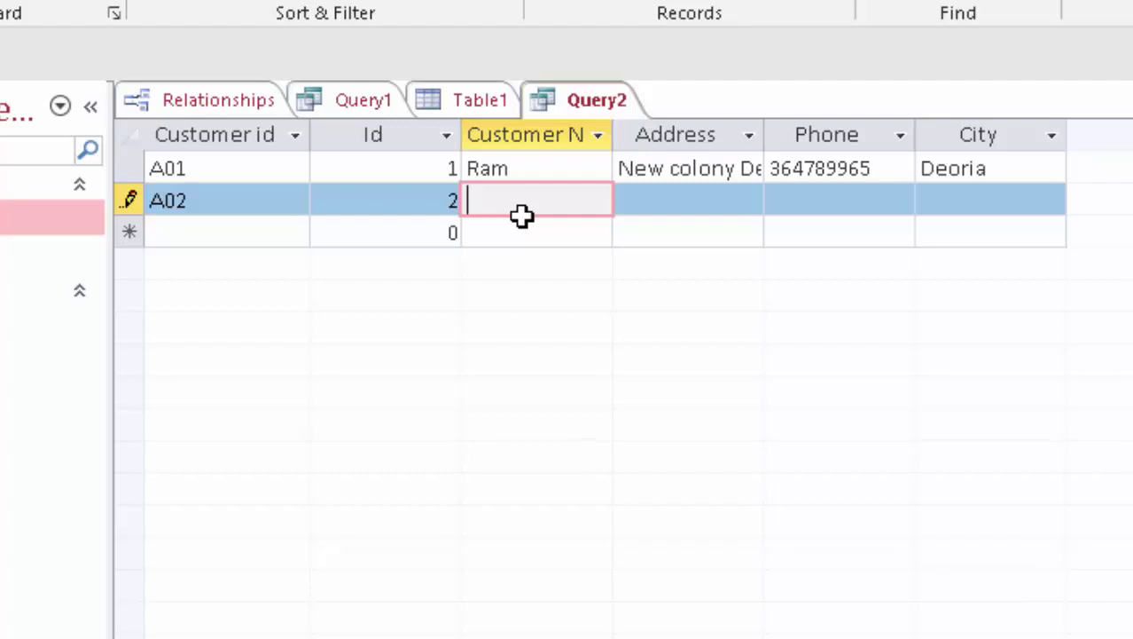
Fill in the second customer's name, address, phone number and city.
type("Javed")
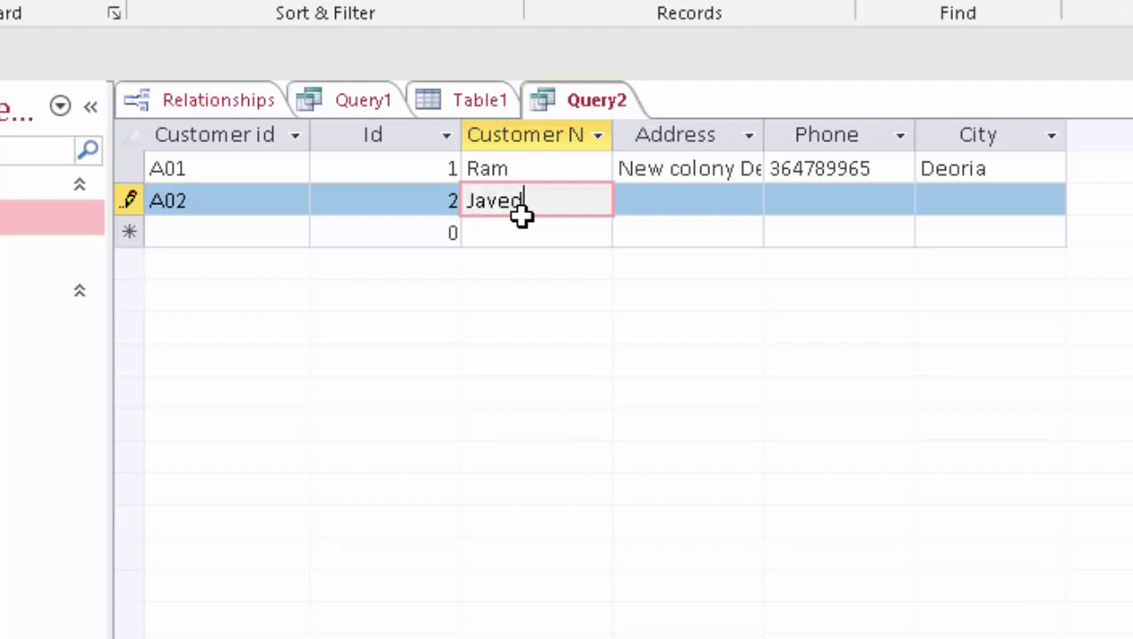
key("Tab")
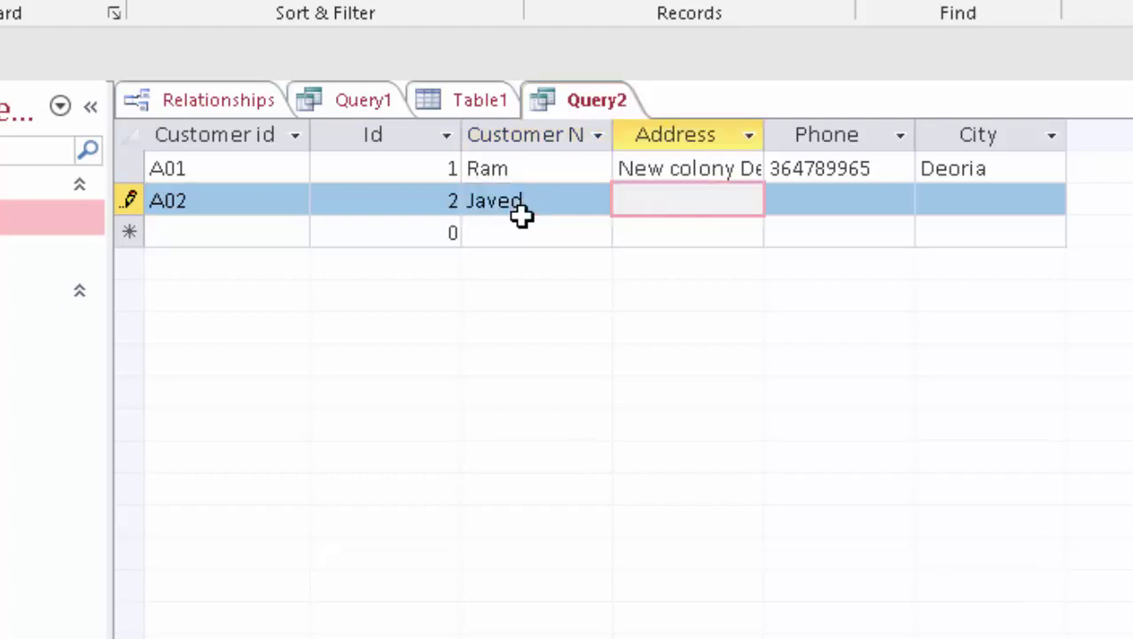
type("gulam tola De")
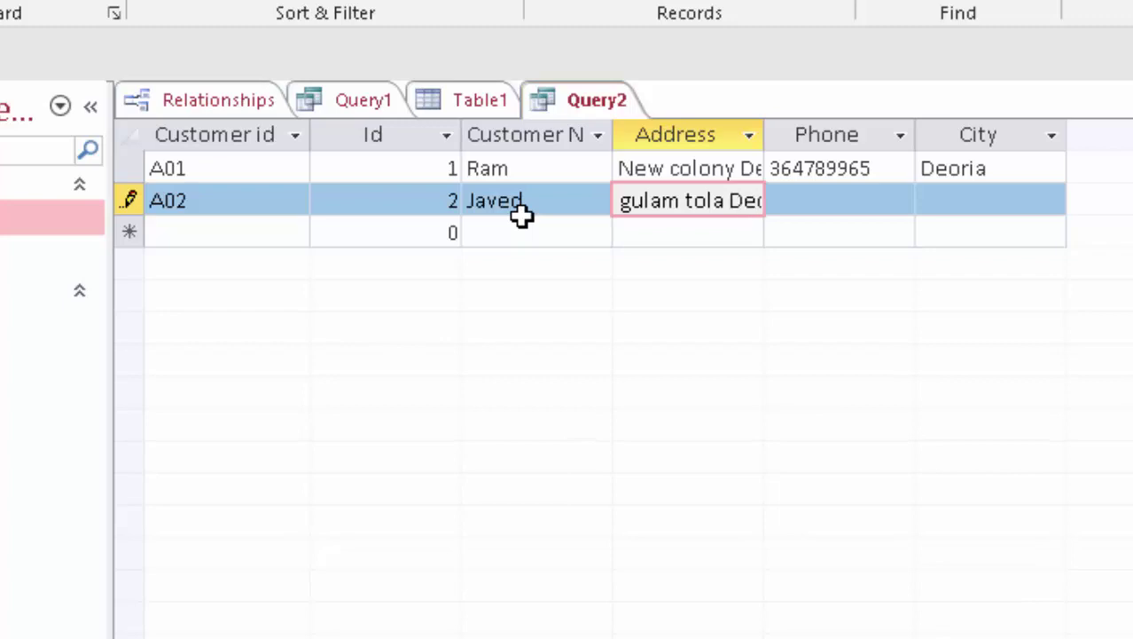
type("oria")
key("Tab")
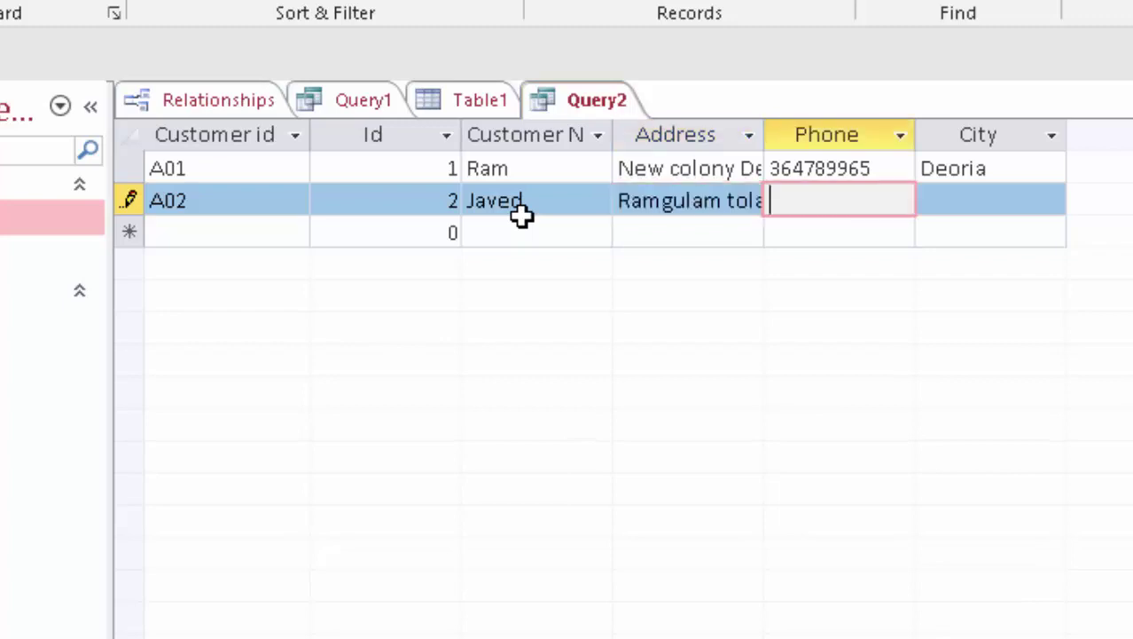
type("467858")
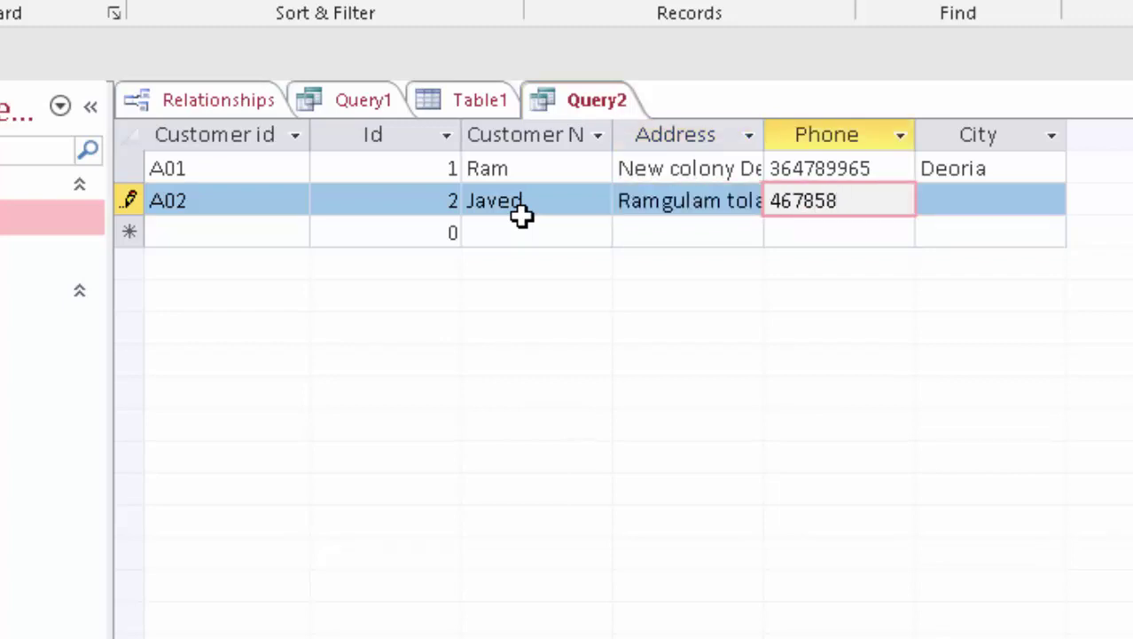
type("57")
key("Tab")
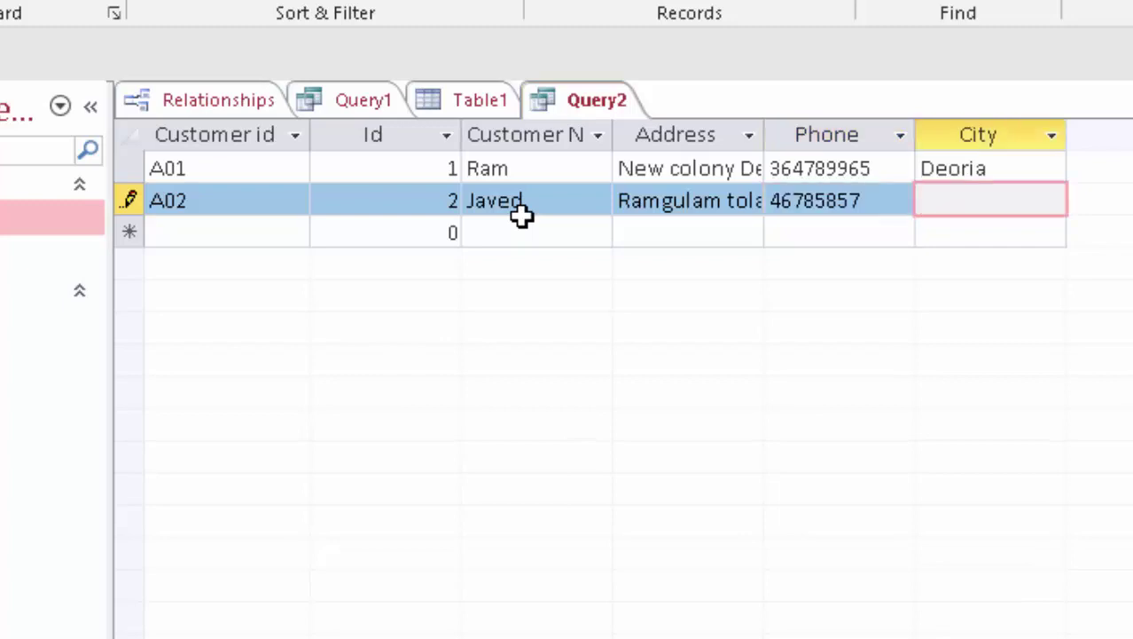
type("Deori")
type("a")
key("Tab")
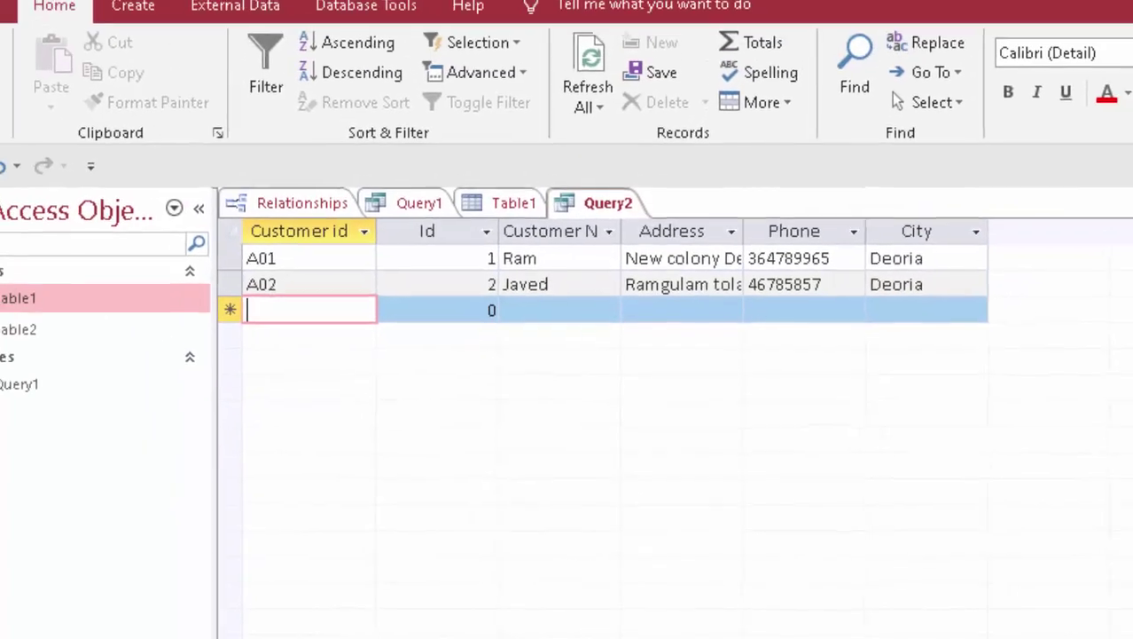
Save the customer query as Query2, save Table1, and close the Query2 tab.
left_click(18, 206)
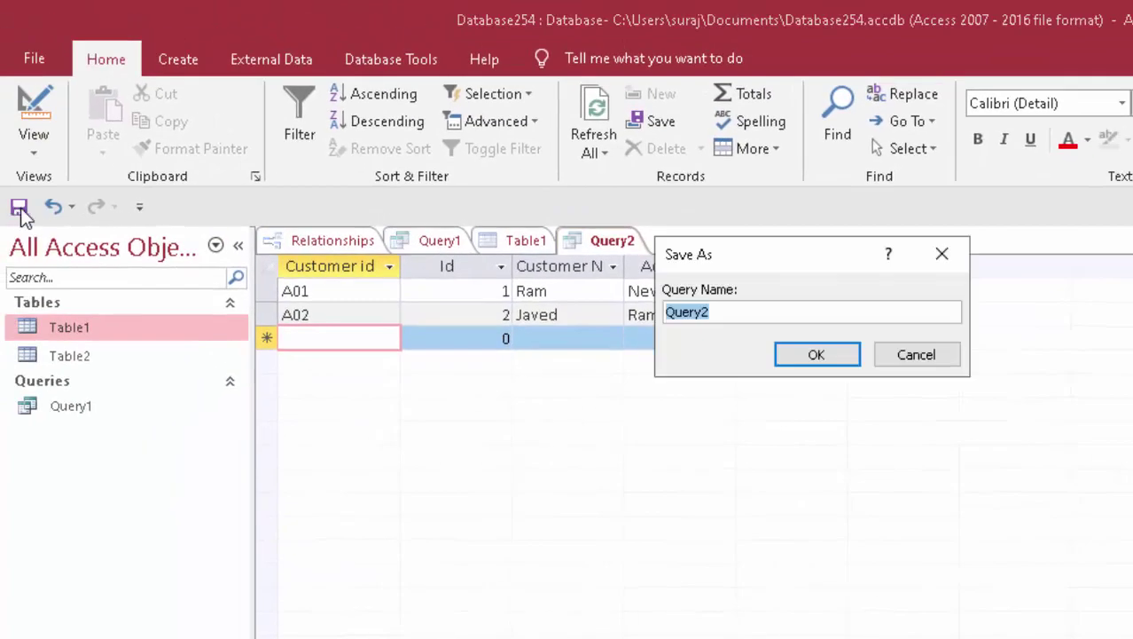
left_click(816, 355)
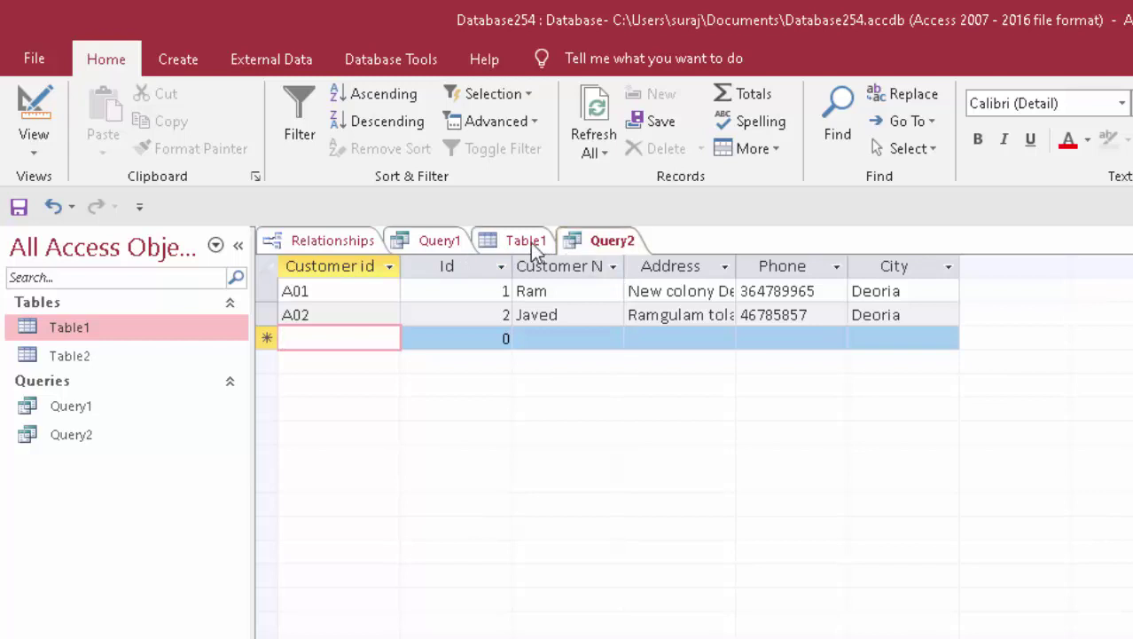
right_click(535, 249)
left_click(559, 261)
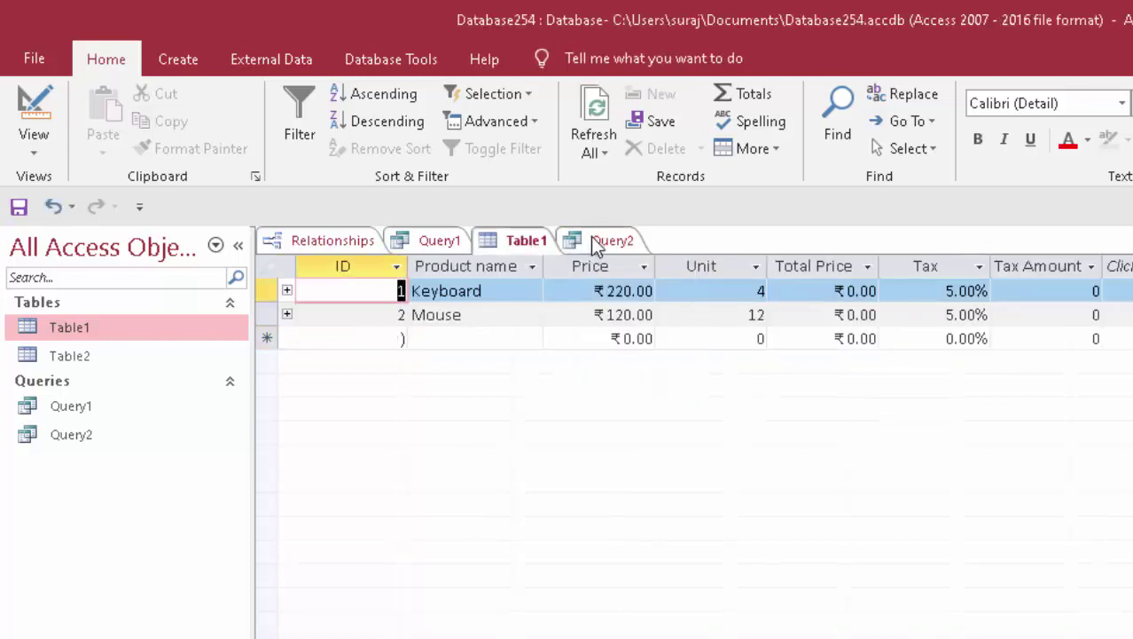
right_click(596, 248)
left_click(612, 254)
right_click(601, 251)
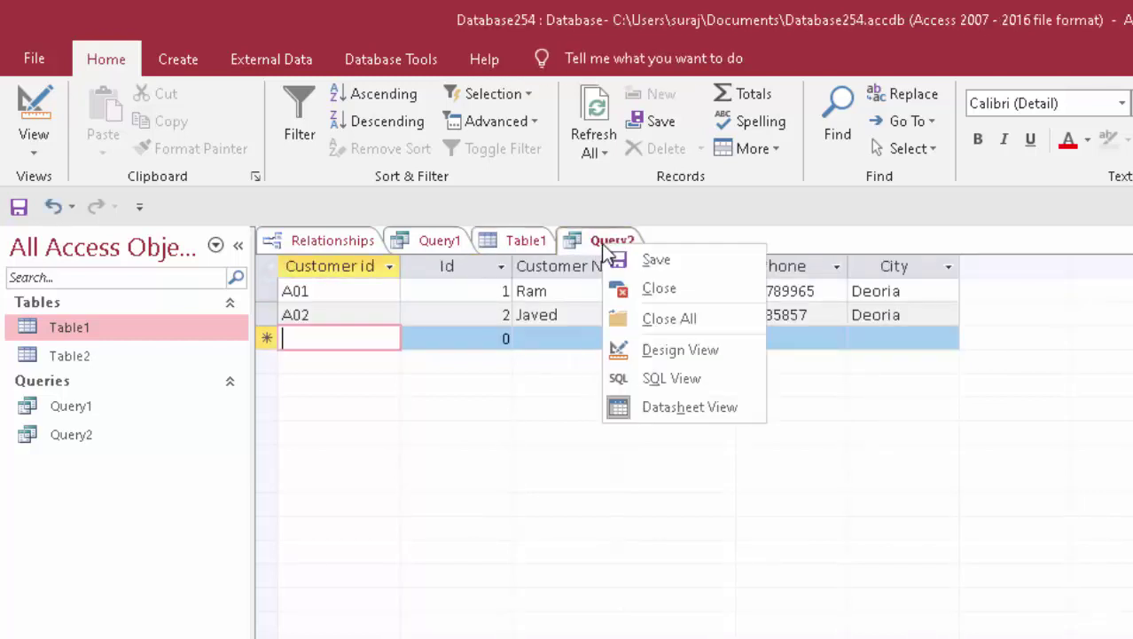
left_click(621, 286)
Save and close the Table1 tab.
right_click(523, 244)
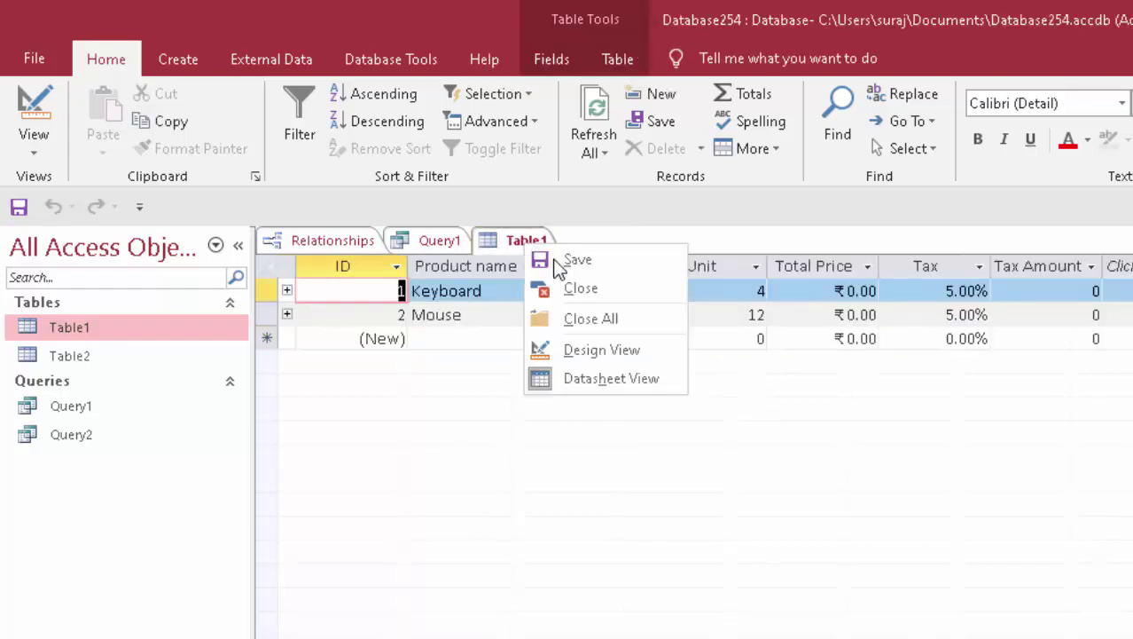
left_click(558, 262)
right_click(527, 245)
left_click(579, 289)
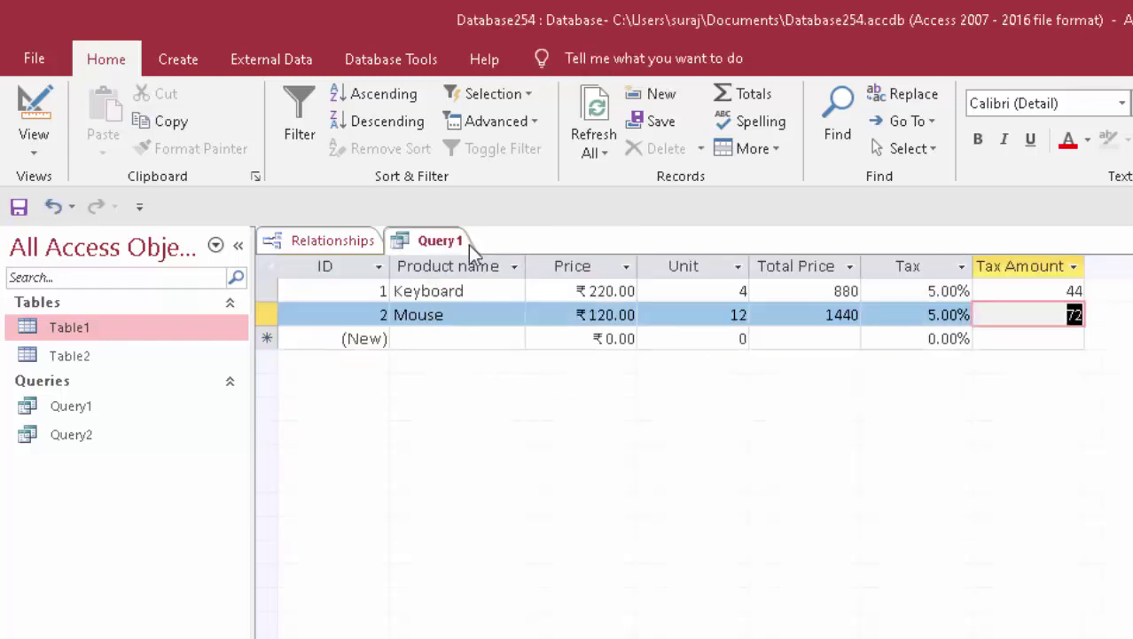
Save and close Query1, then close the Relationships layout, keeping its changes.
right_click(434, 238)
left_click(486, 255)
right_click(433, 238)
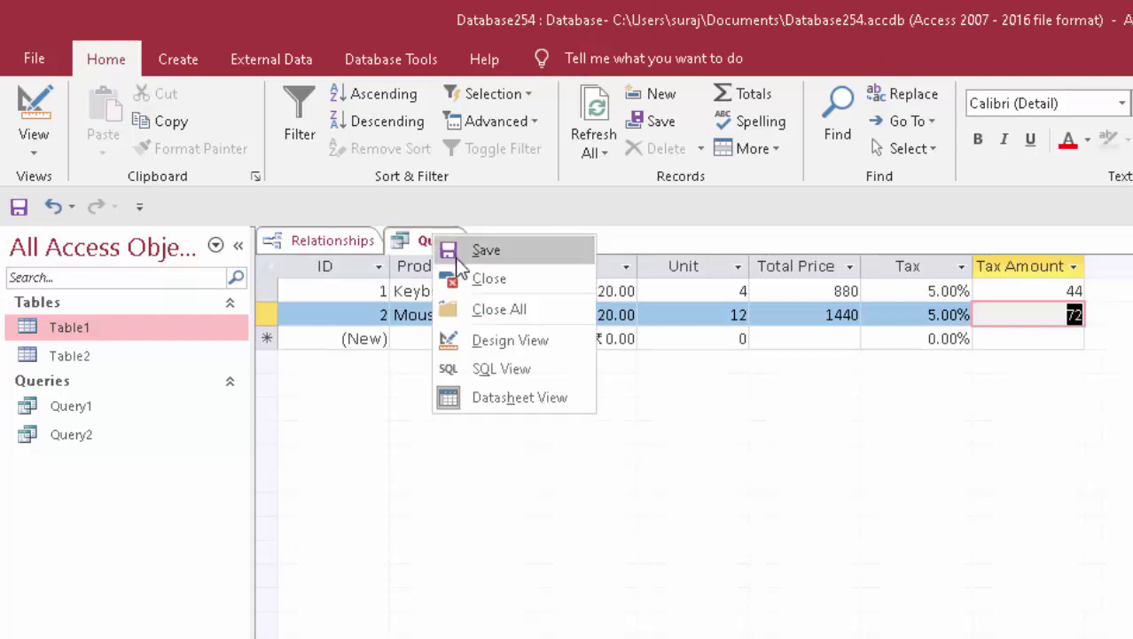
left_click(465, 277)
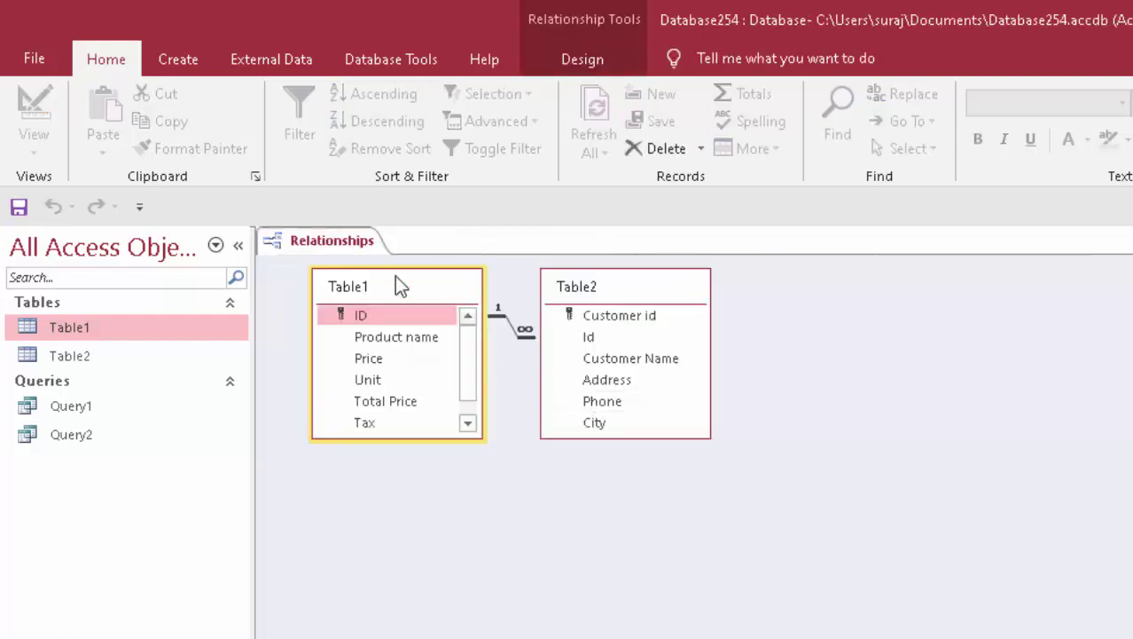
right_click(308, 242)
left_click(367, 285)
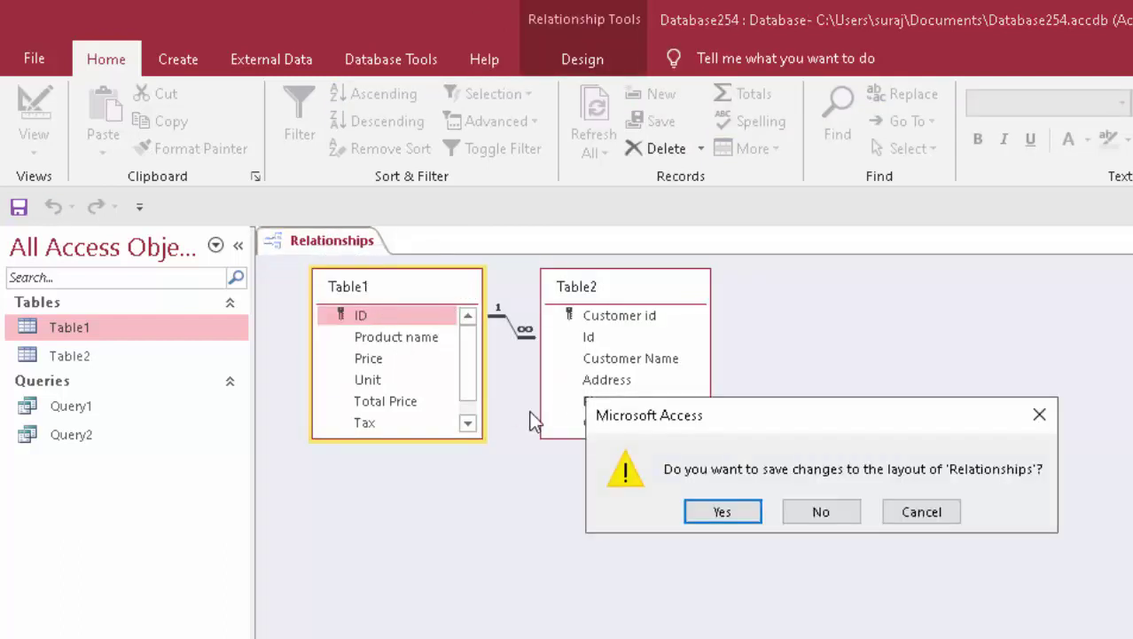
left_click(728, 514)
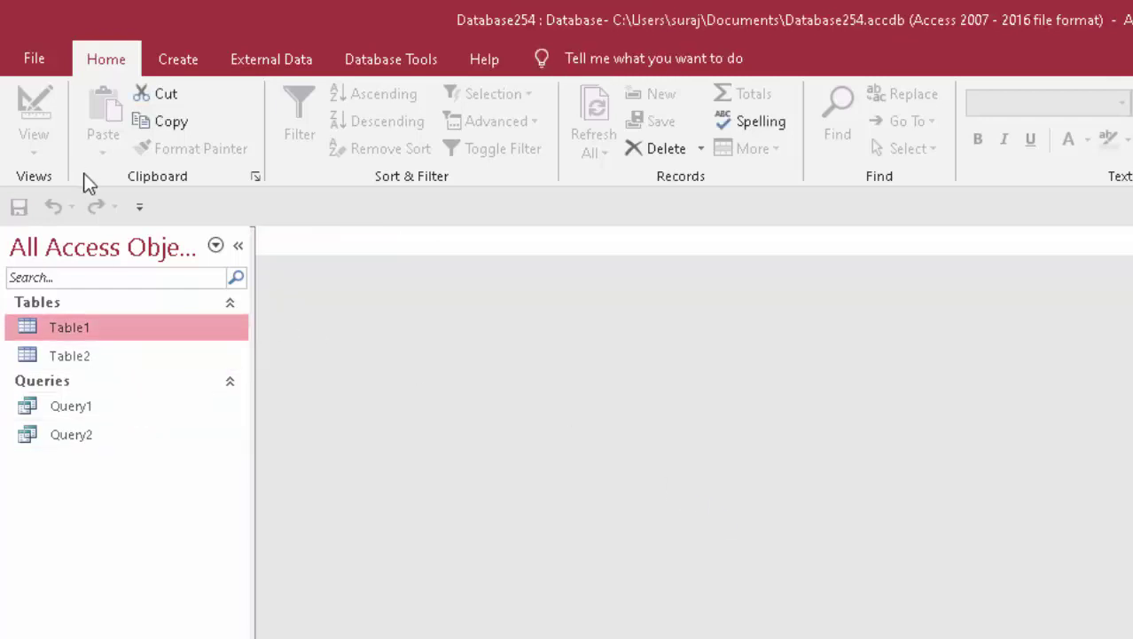
scroll(83, 173, "down", 1)
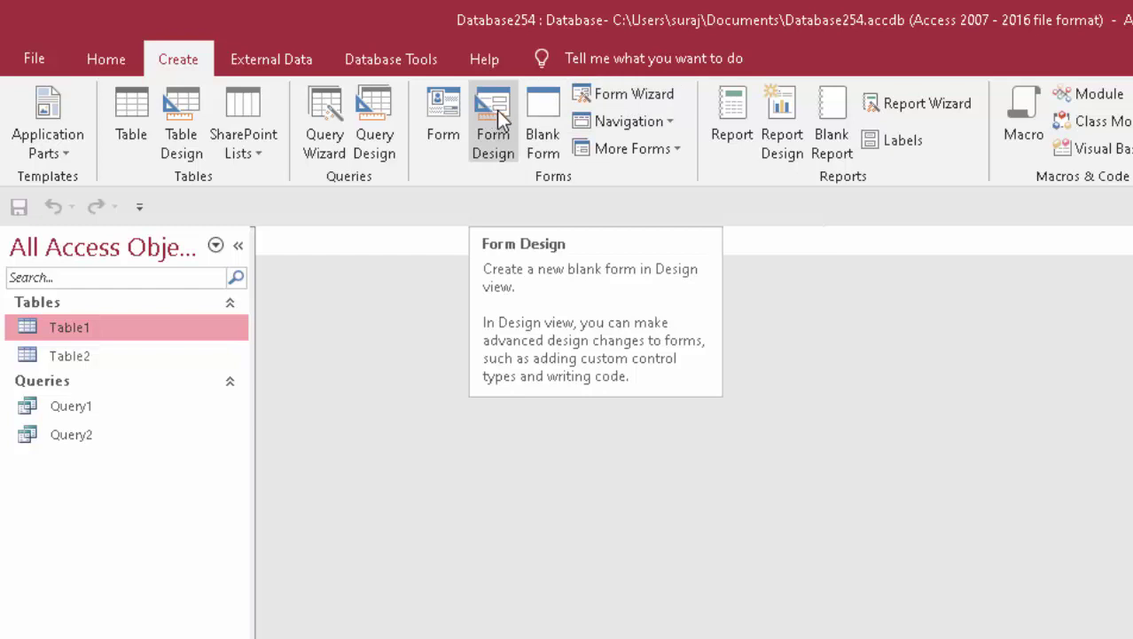
left_click(629, 147)
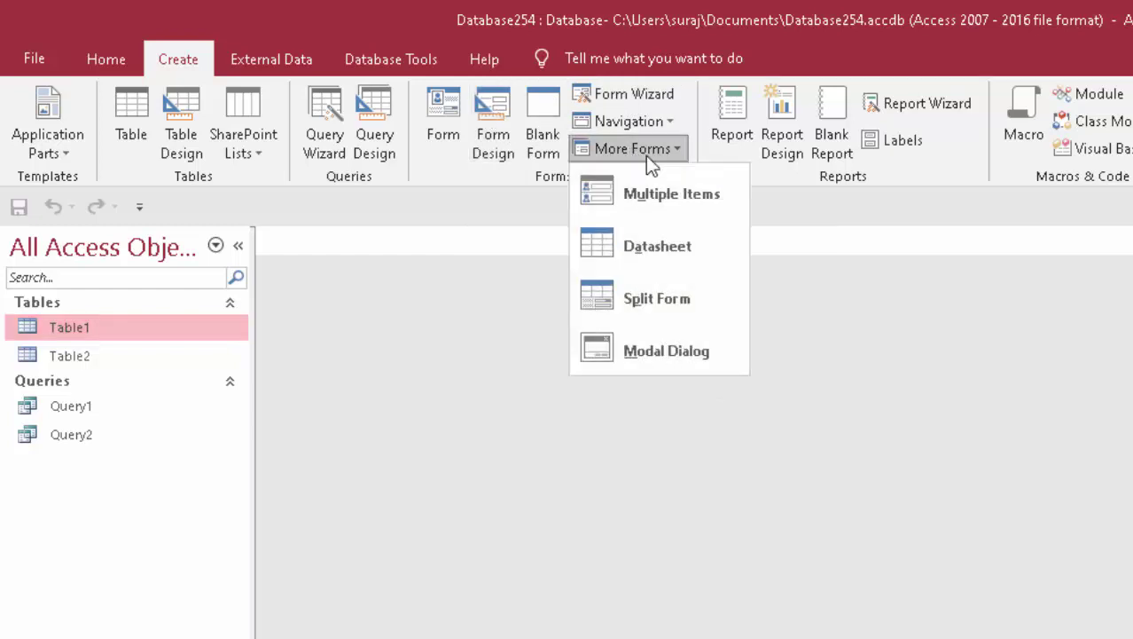
left_click(652, 100)
left_click(646, 94)
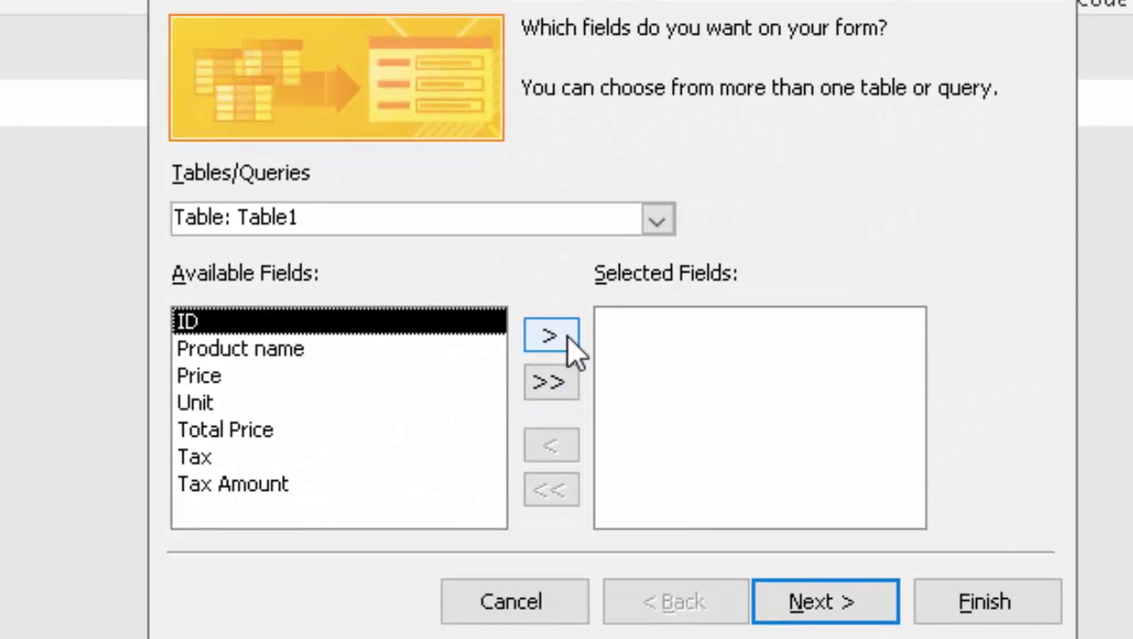
left_click(568, 338)
triple_click(568, 339)
double_click(569, 339)
left_click(569, 339)
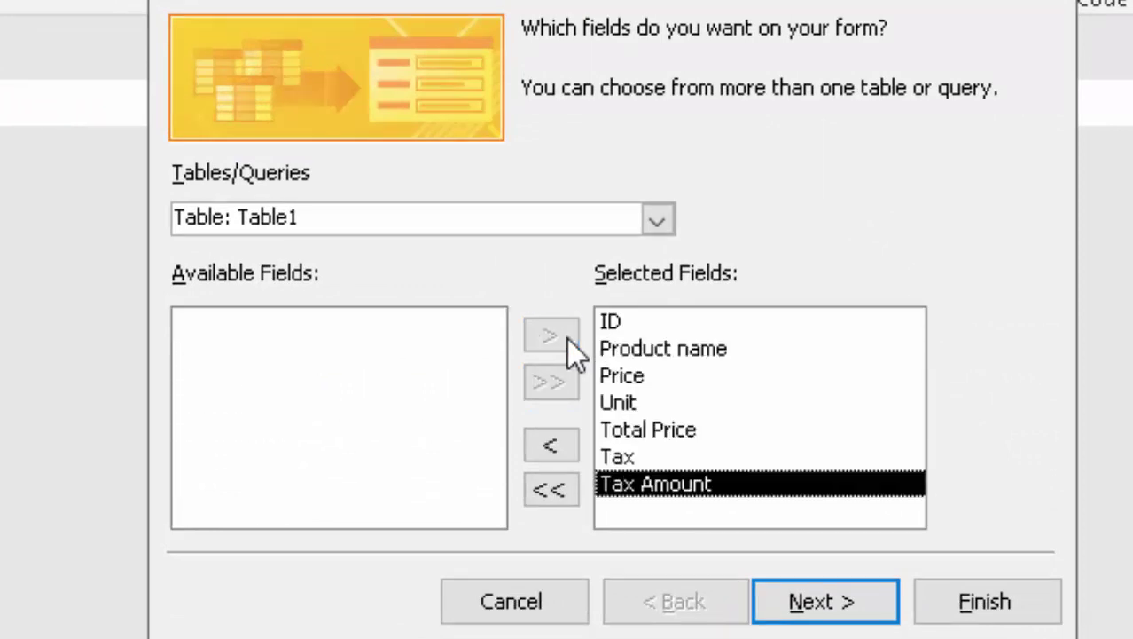
left_click(667, 223)
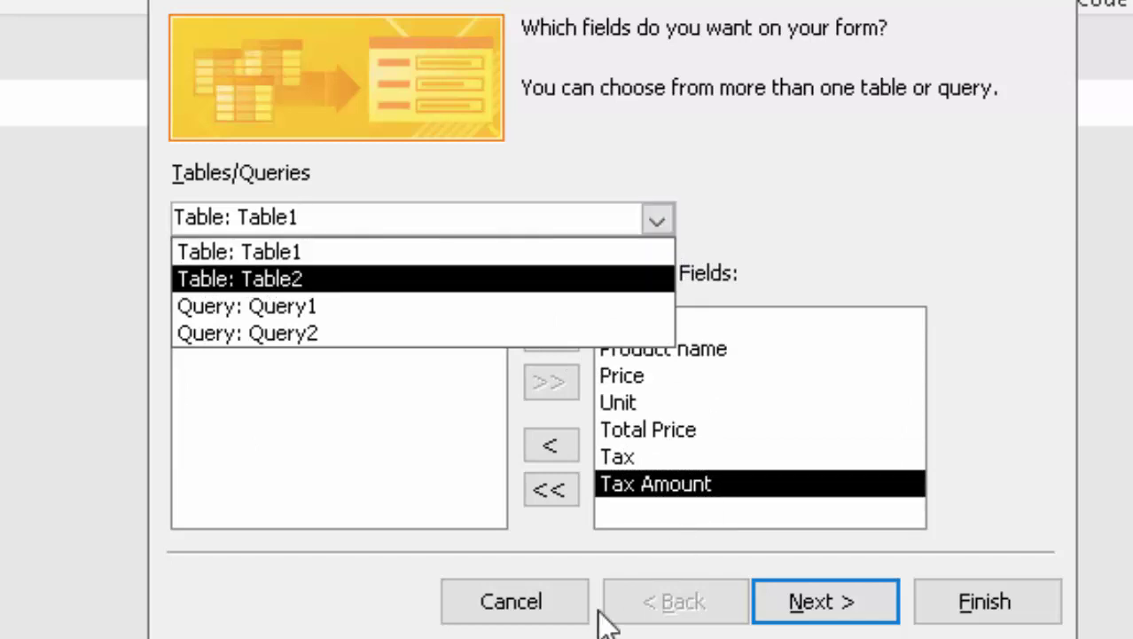
left_click(528, 601)
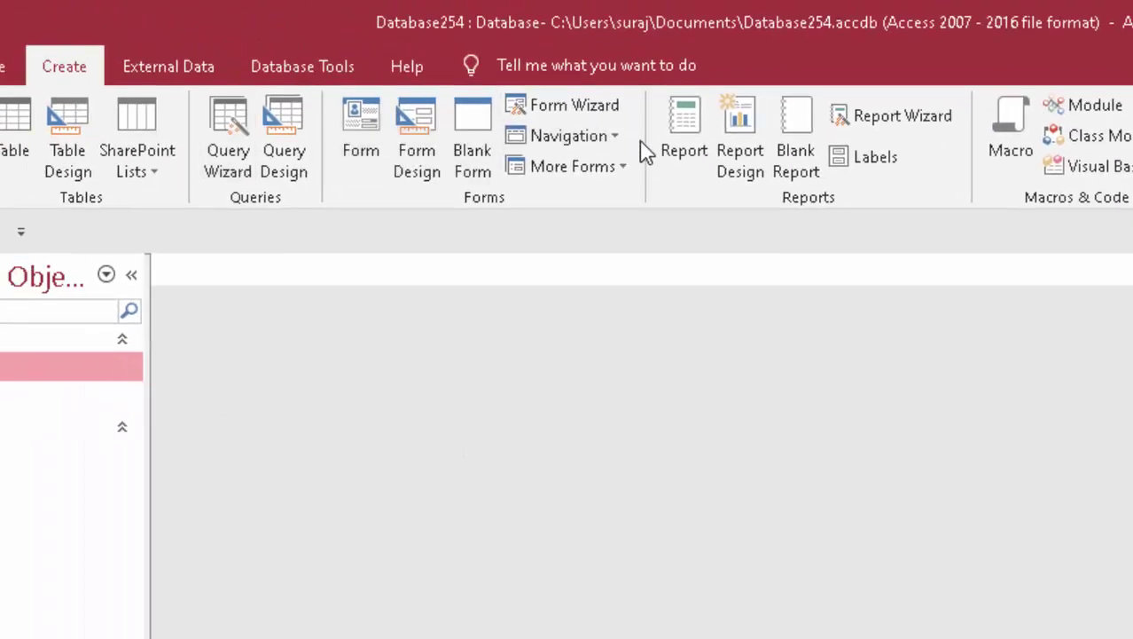
In the Form Wizard, add all Query1 fields plus Query2's Customer id, dropping Query2.Id.
left_click(584, 106)
left_click(803, 357)
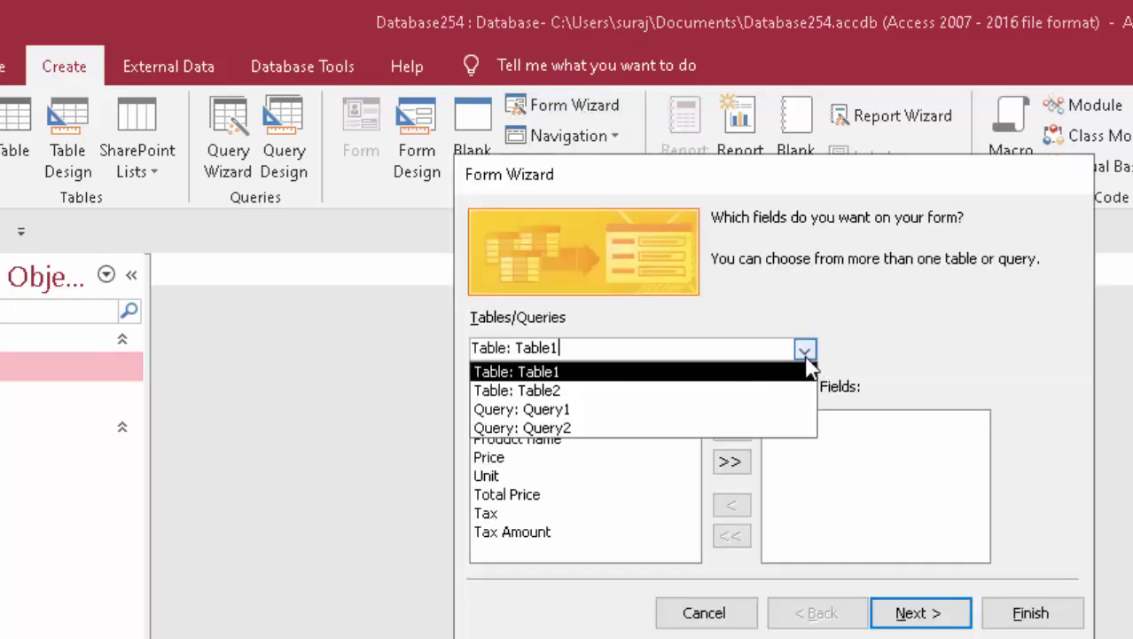
left_click(712, 411)
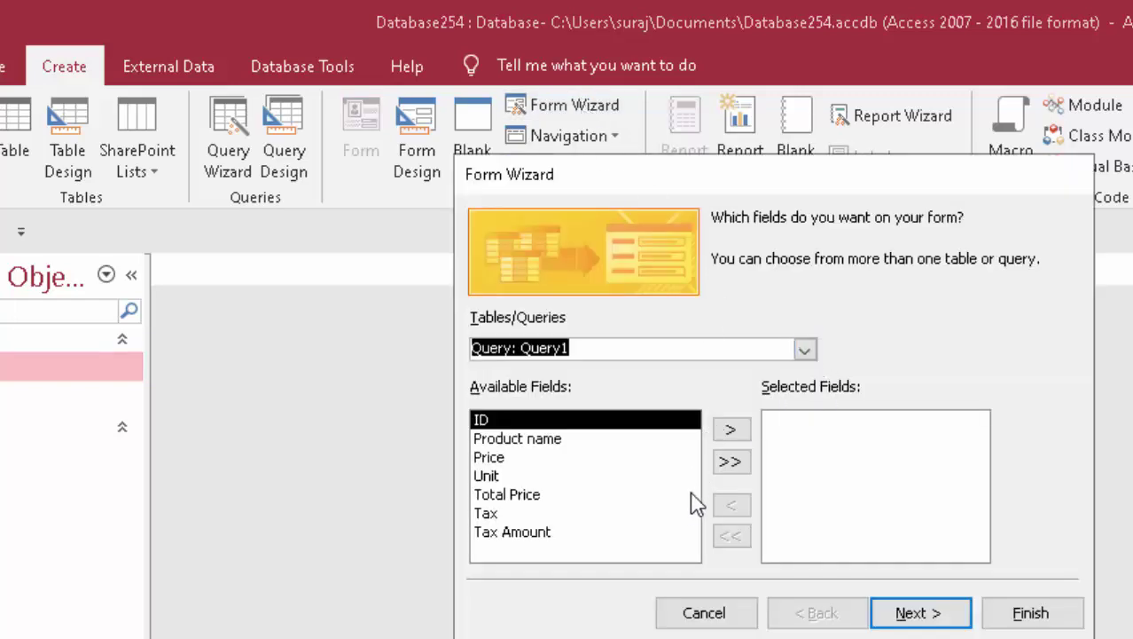
left_click(733, 462)
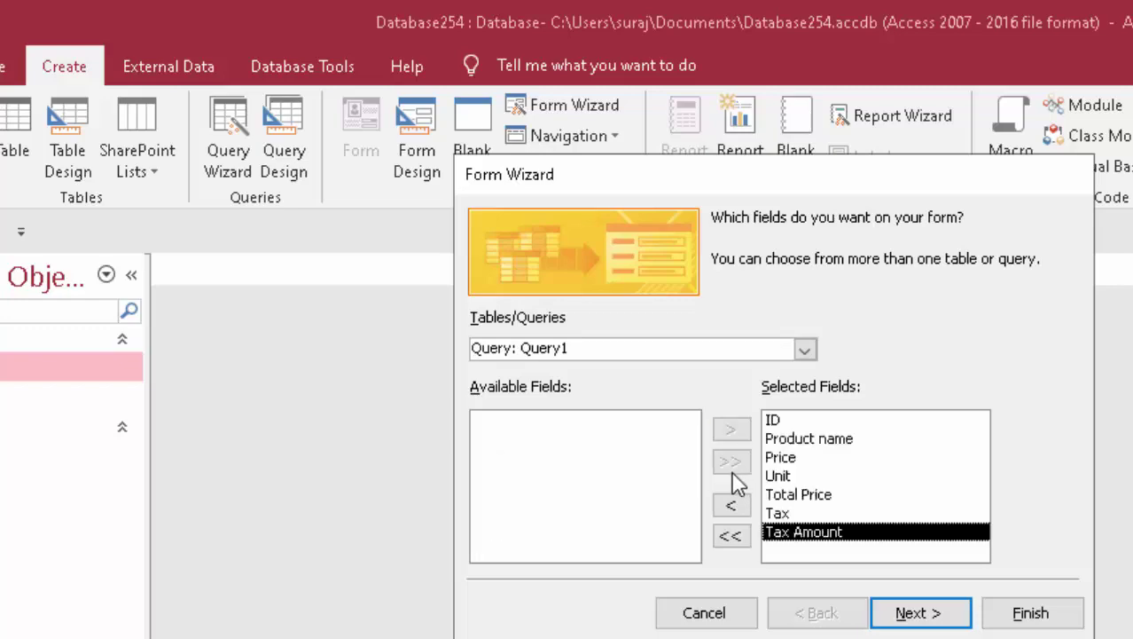
left_click(804, 349)
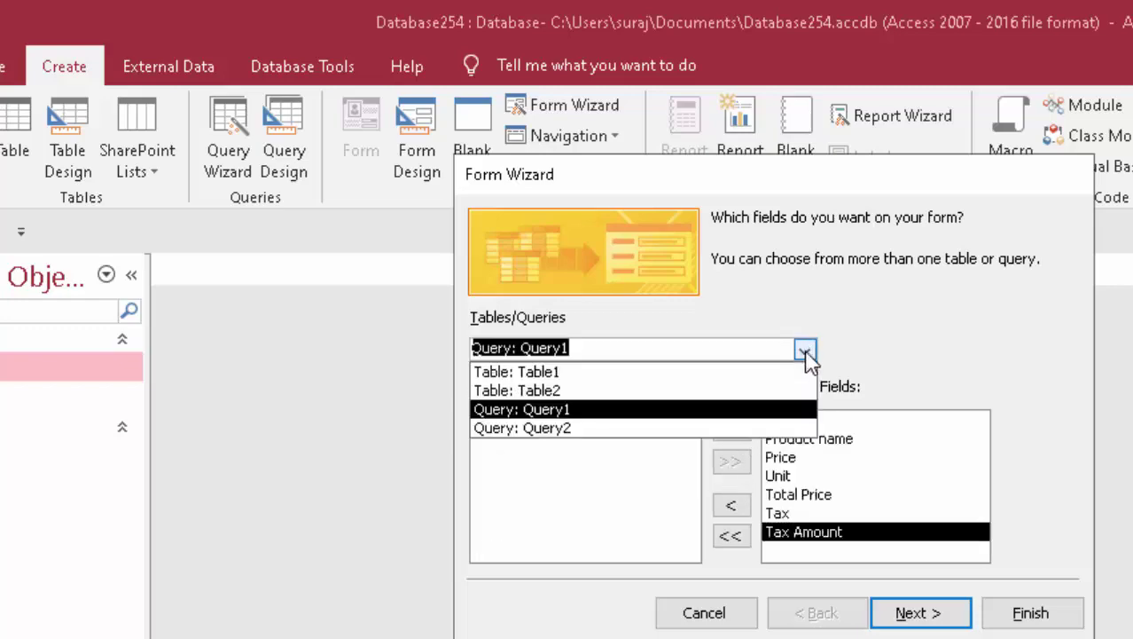
left_click(745, 428)
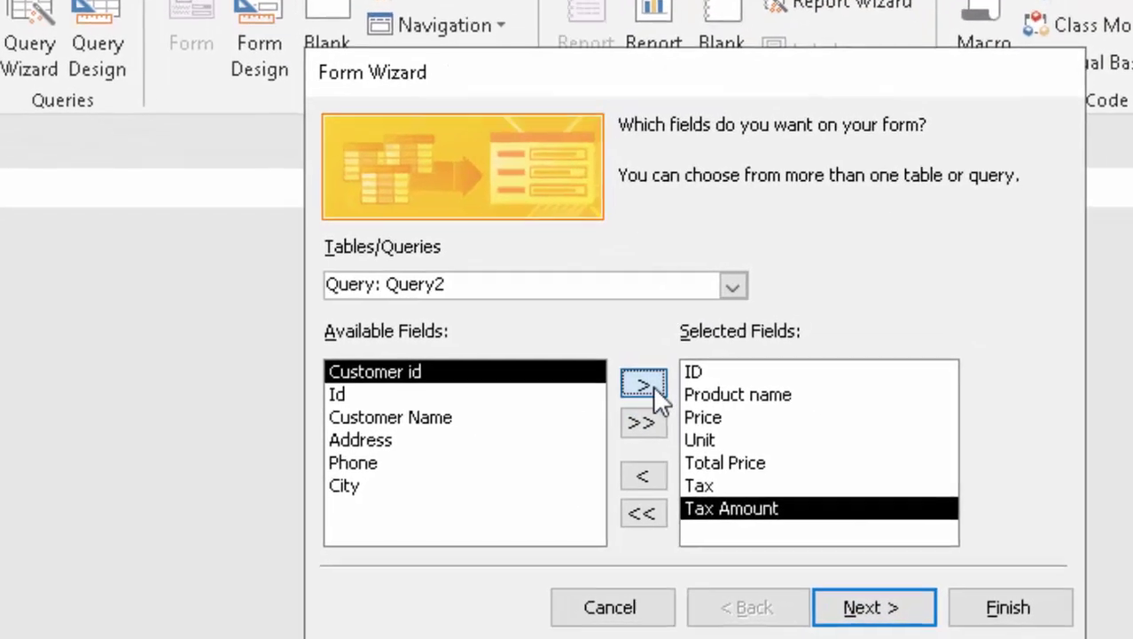
double_click(626, 370)
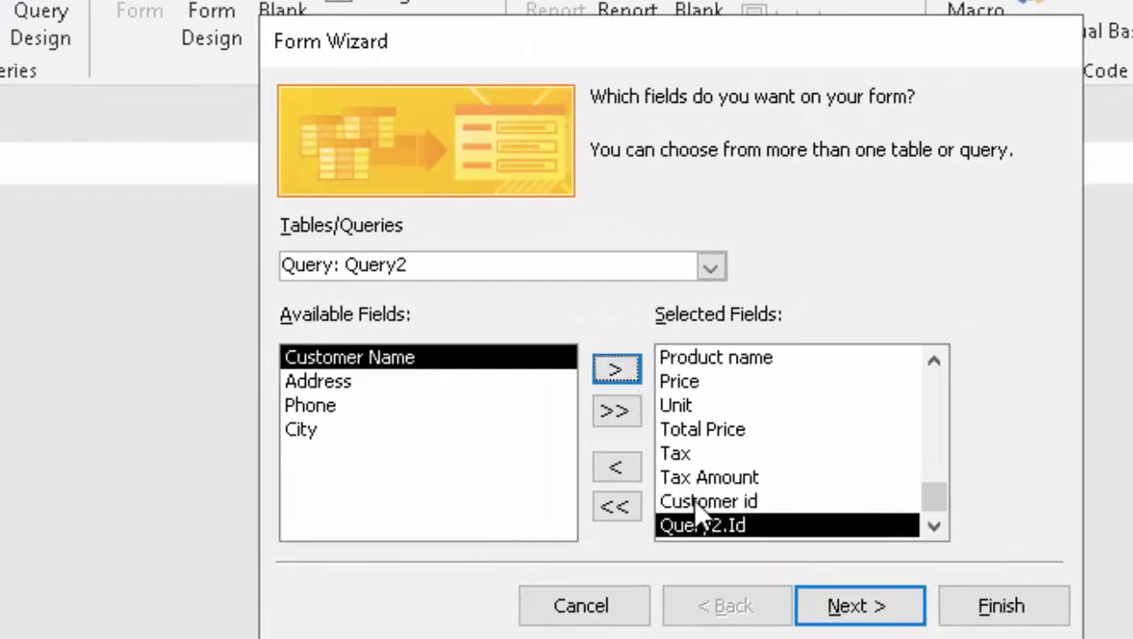
left_click(615, 468)
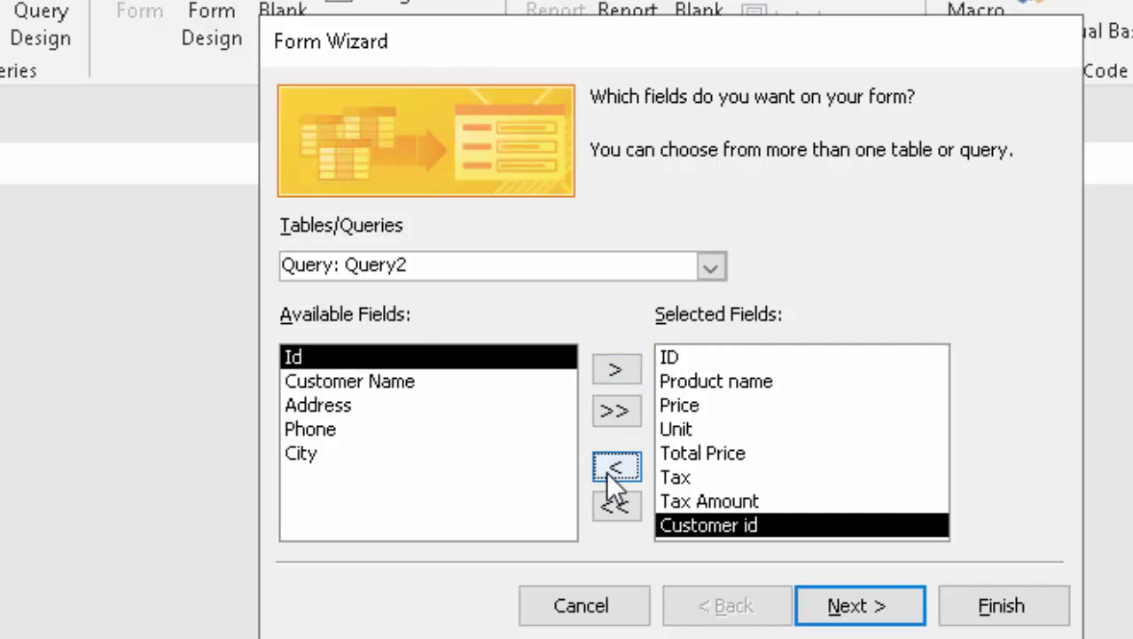
Add Query2's Customer Name, Address, Phone and City, removing the duplicate Id again.
left_click(406, 382)
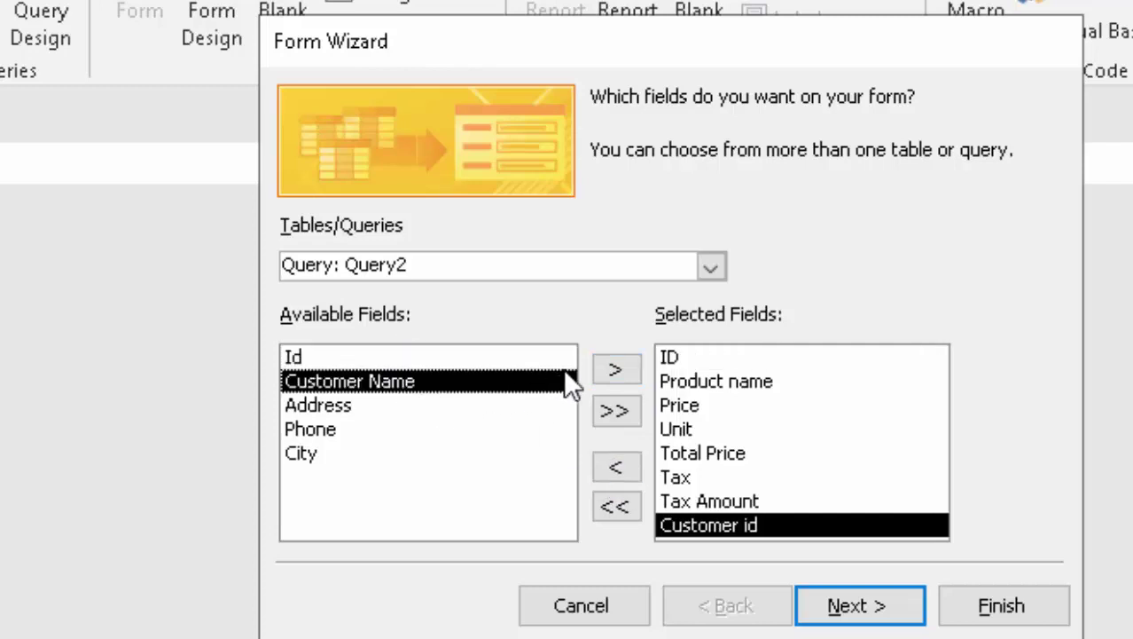
left_click(612, 369)
left_click(609, 367)
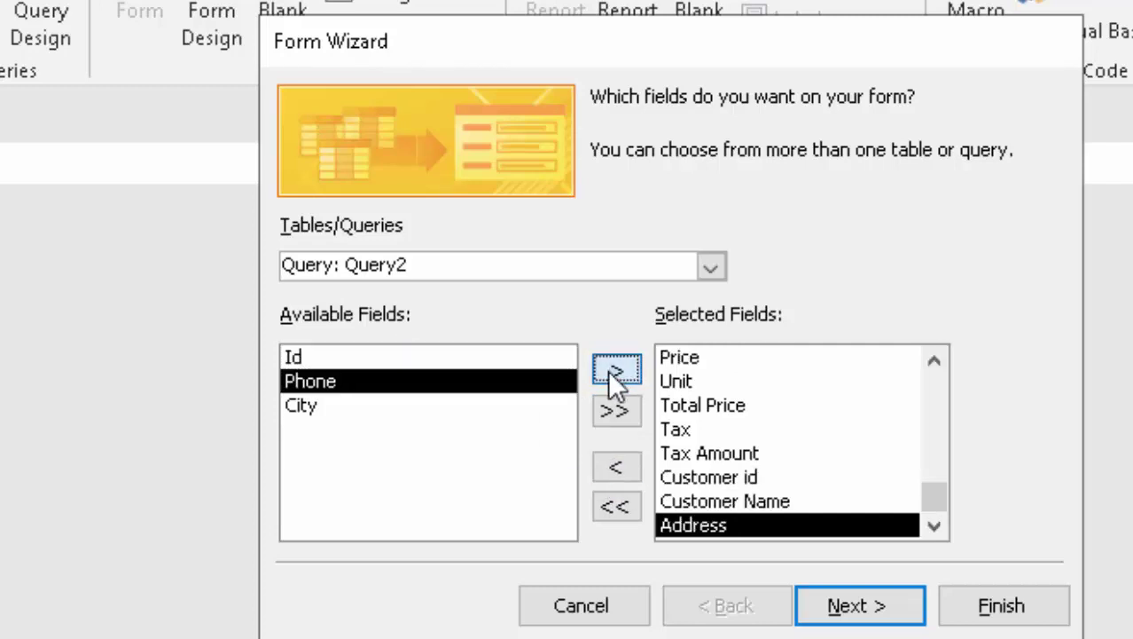
left_click(608, 370)
left_click(607, 373)
left_click(605, 374)
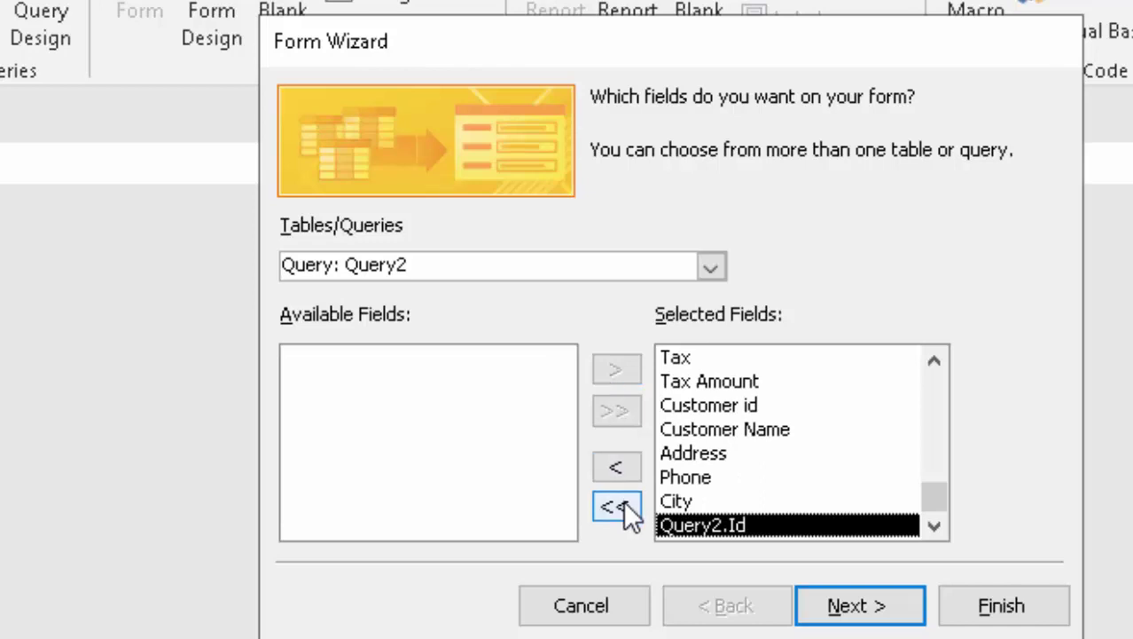
left_click(608, 467)
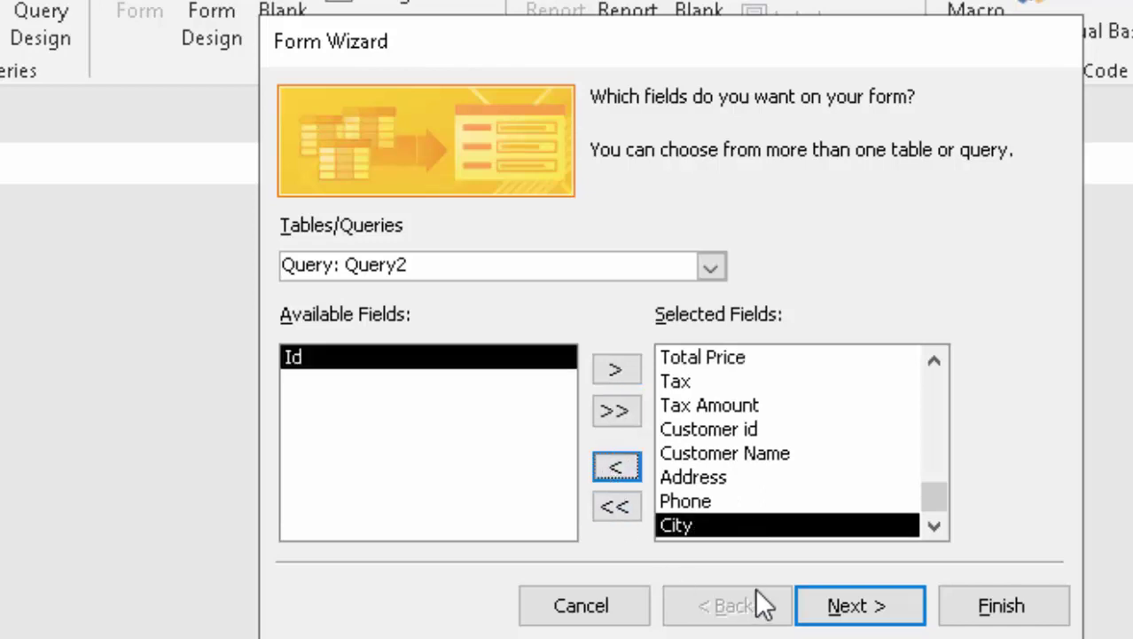
View the data by Query1 with a tabular subform and finish the form.
left_click(850, 599)
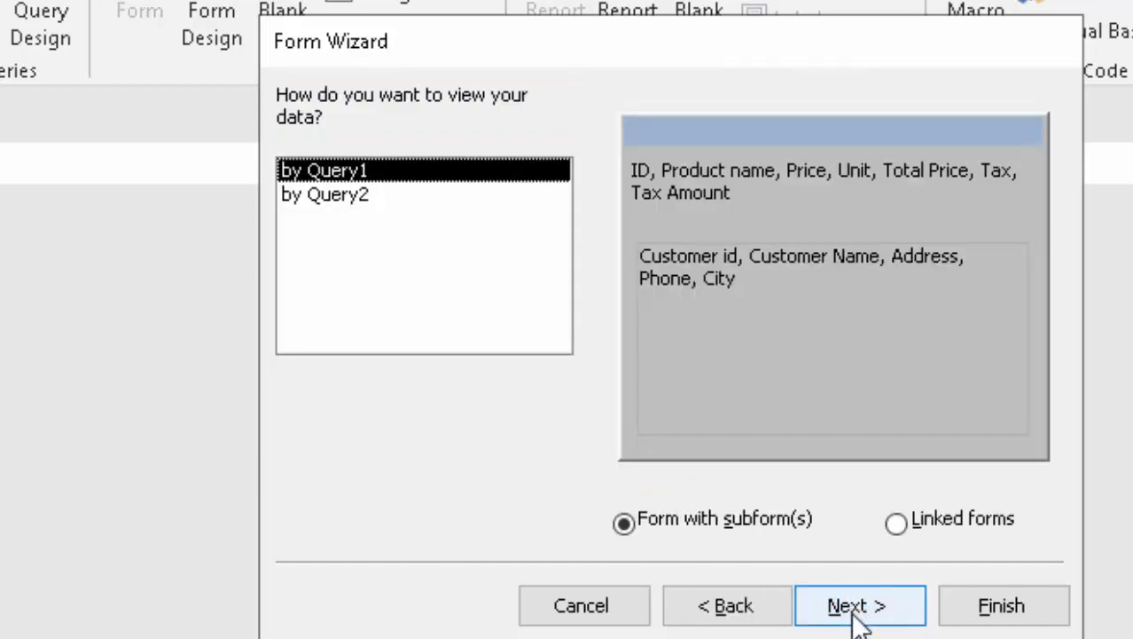
left_click(855, 620)
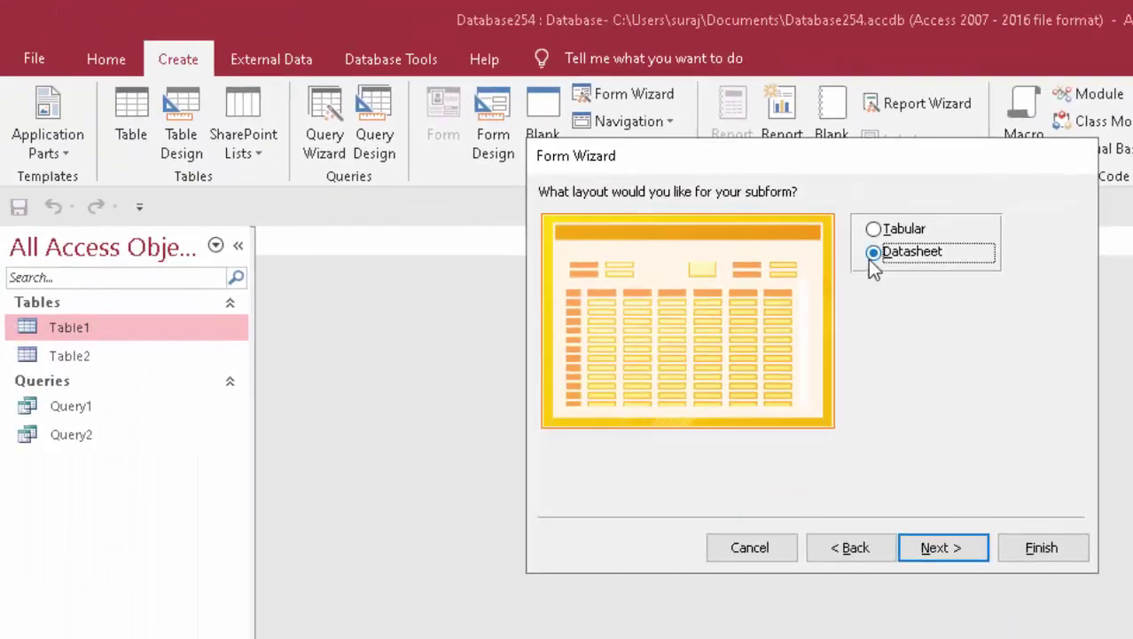
left_click(875, 229)
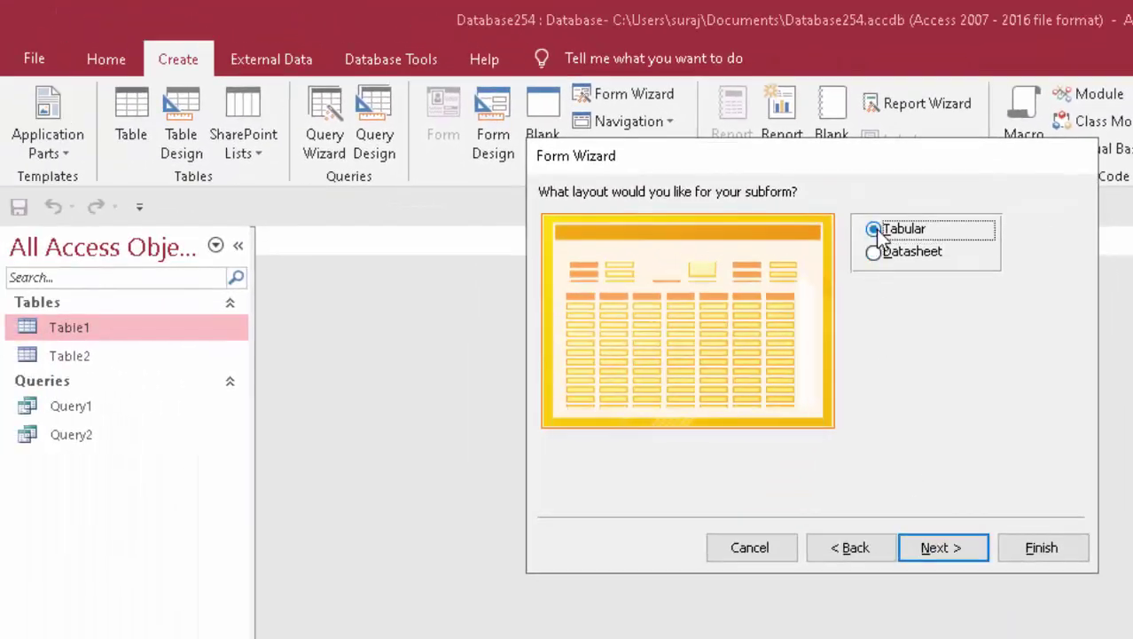
left_click(942, 545)
left_click(1029, 560)
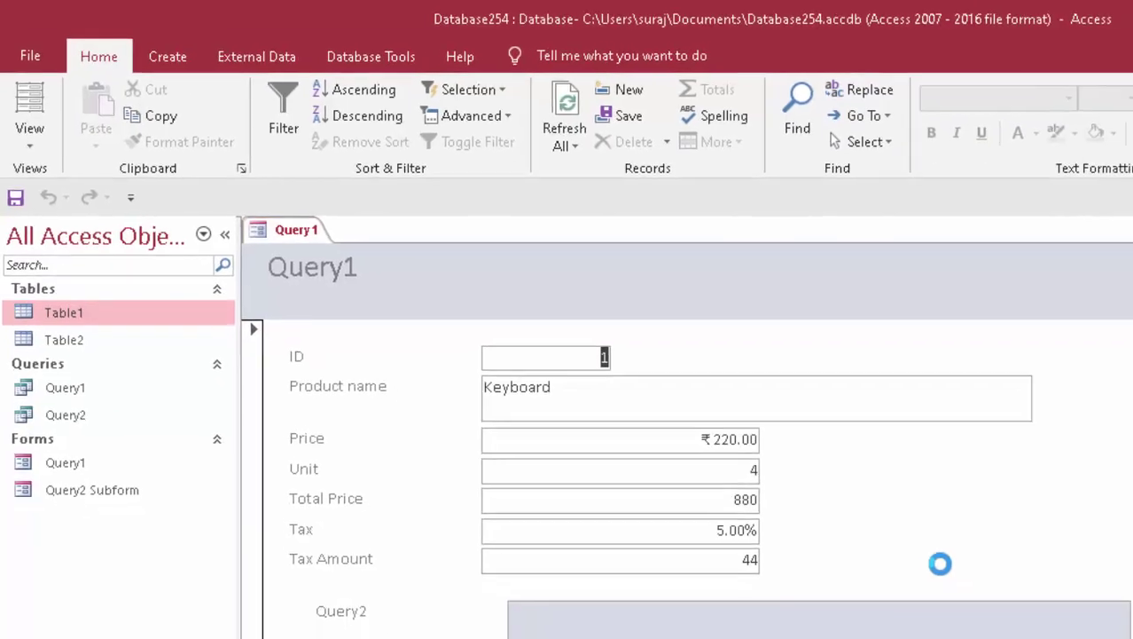
Scroll through the Query1 form to review the Keyboard record and its Query2 subform.
scroll(698, 442, "down", 2)
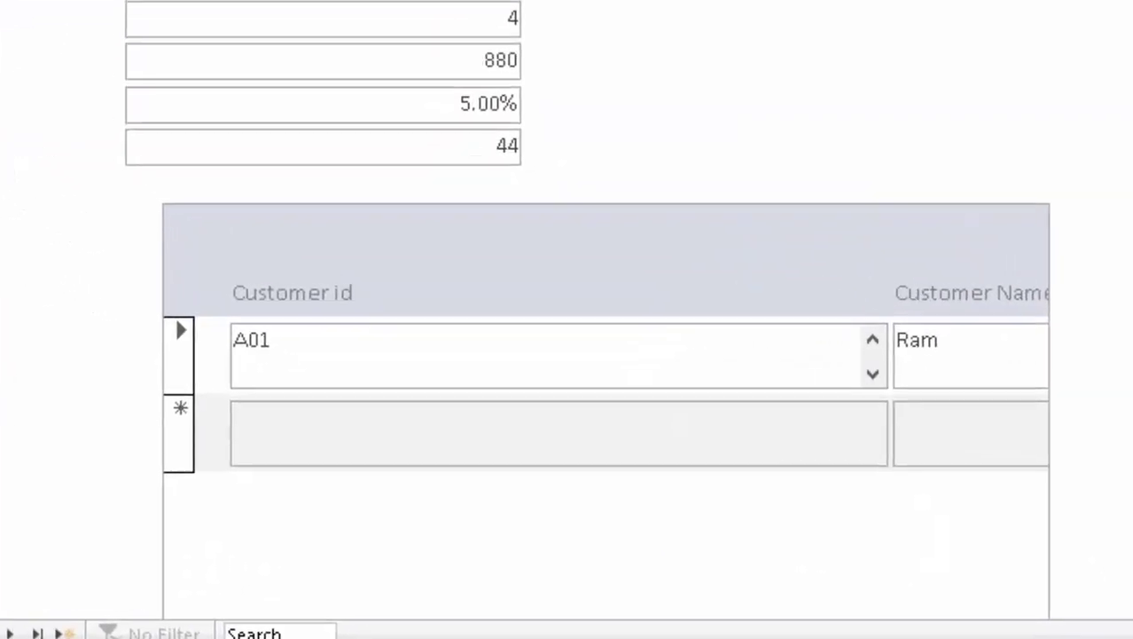
scroll(567, 355, "up", 3)
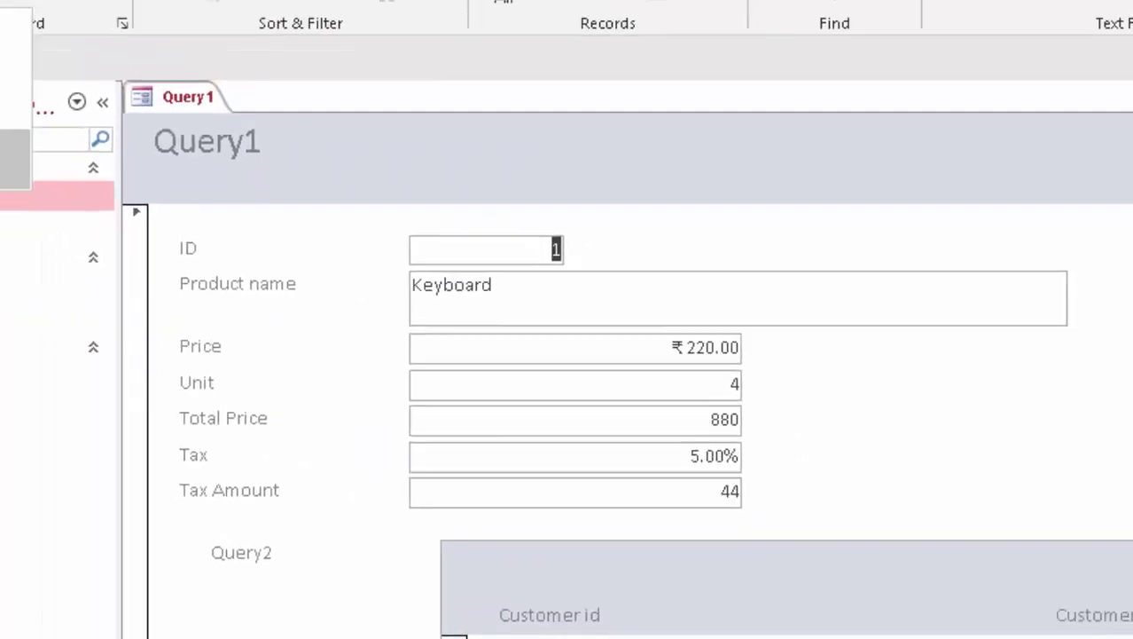
In Design view, widen the Query1 form and its customer subform to the right.
left_click(54, 221)
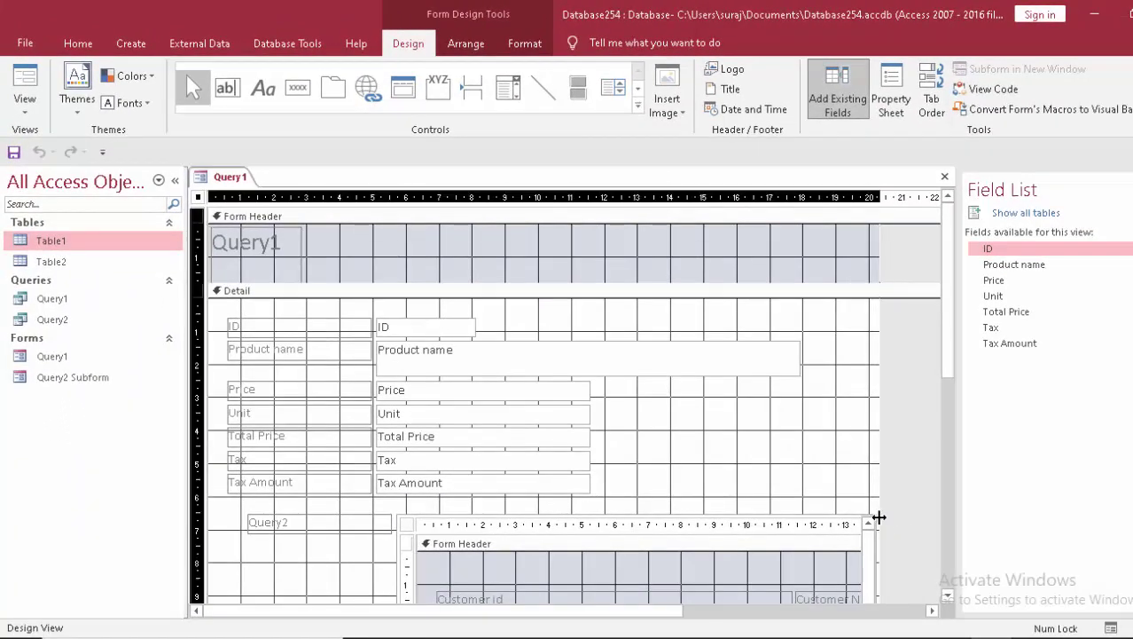
left_click_drag(879, 514, 933, 551)
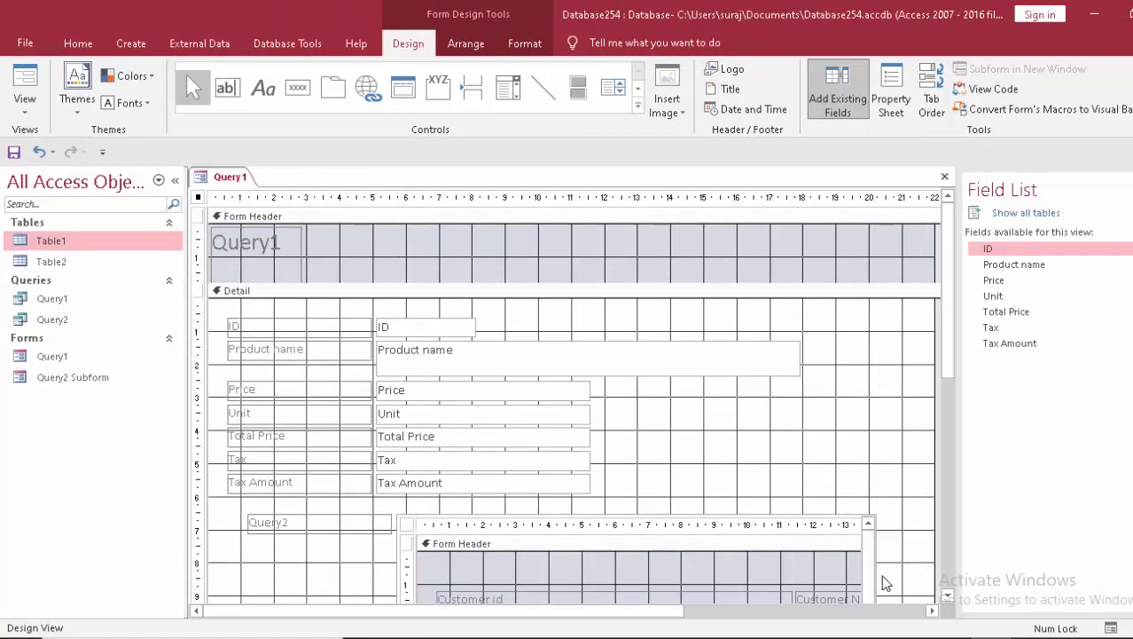
left_click(876, 524)
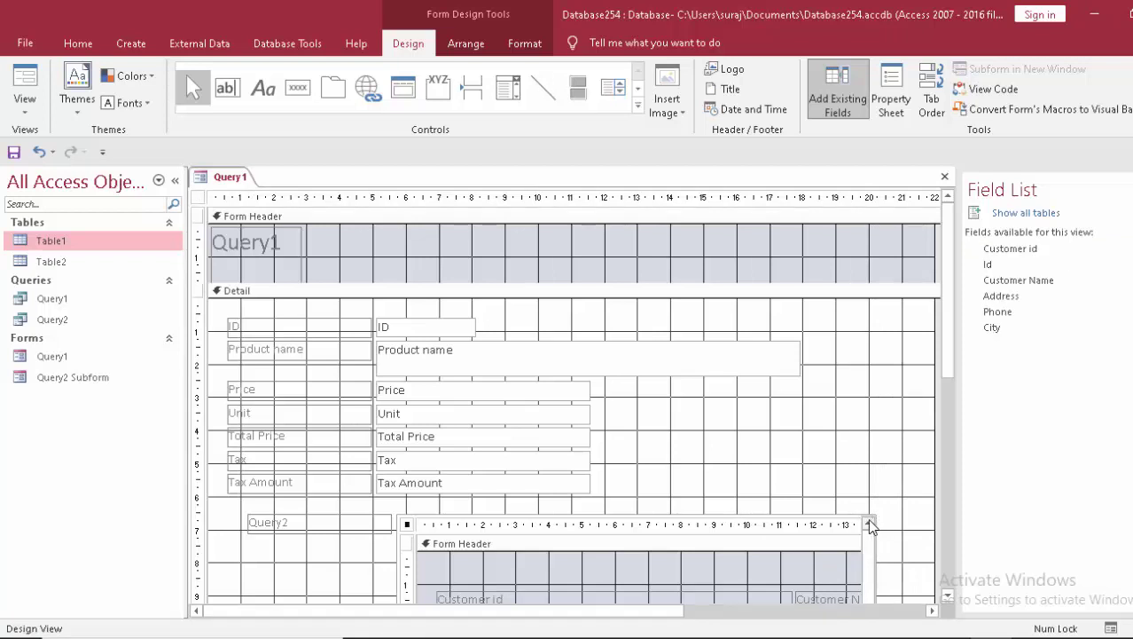
left_click_drag(706, 490, 745, 546)
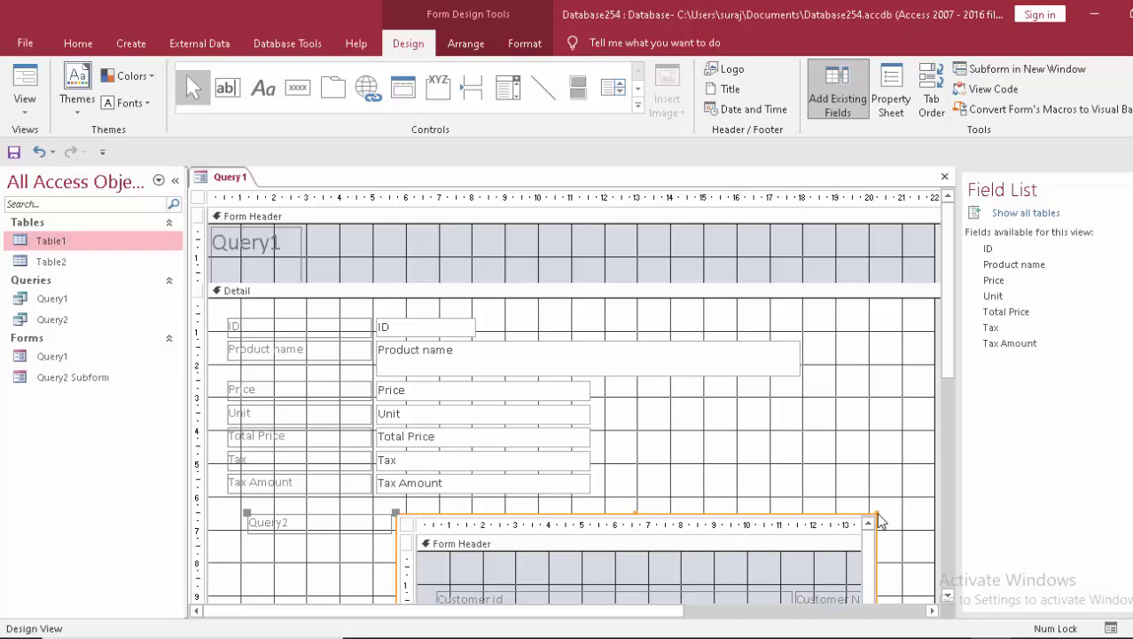
left_click_drag(880, 522, 956, 511)
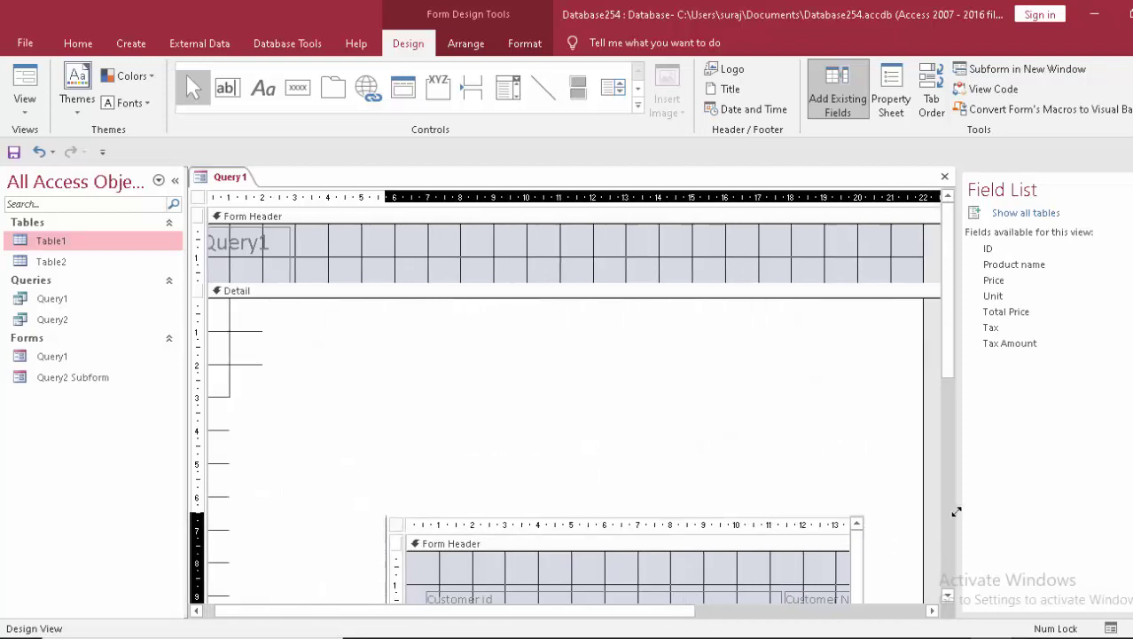
Delete the Query1 title label from the form header.
left_click(310, 269)
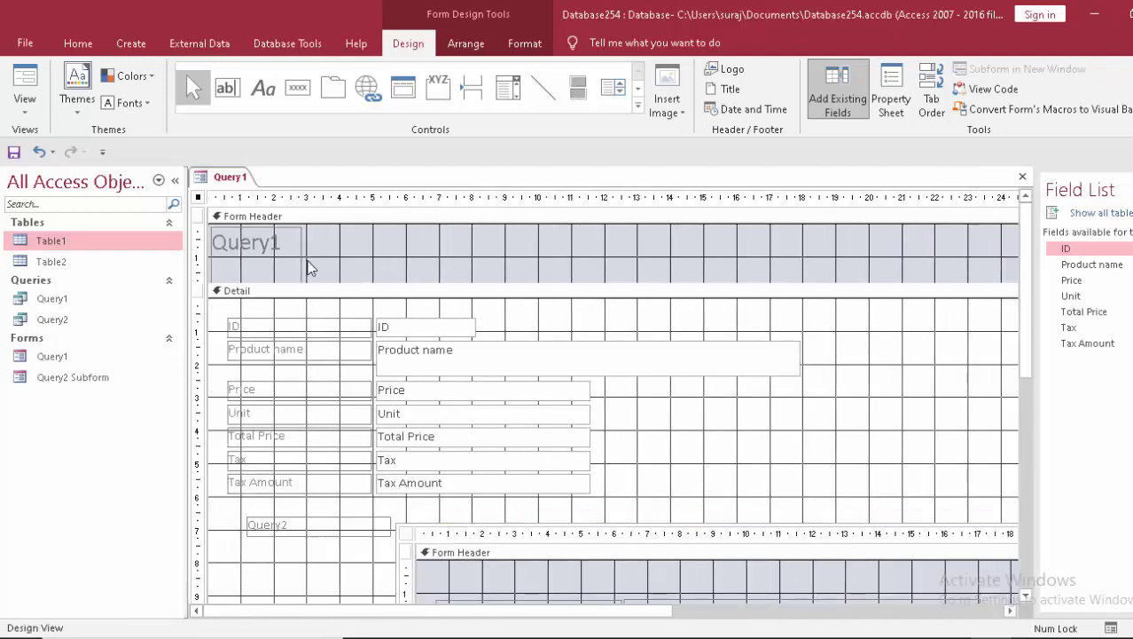
left_click(299, 251)
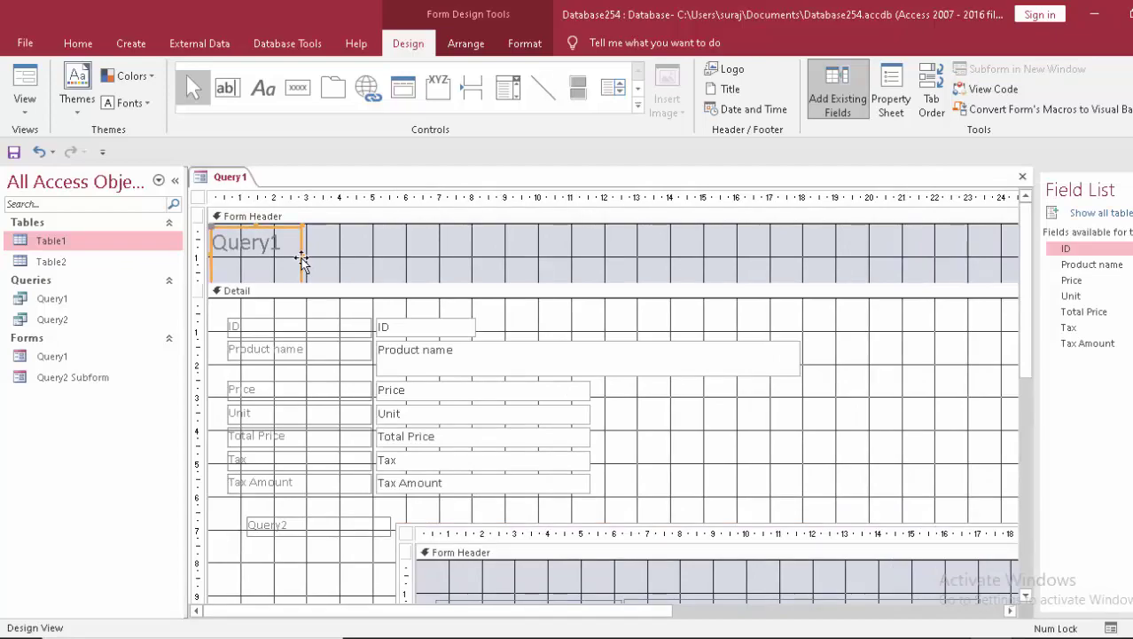
key("Delete")
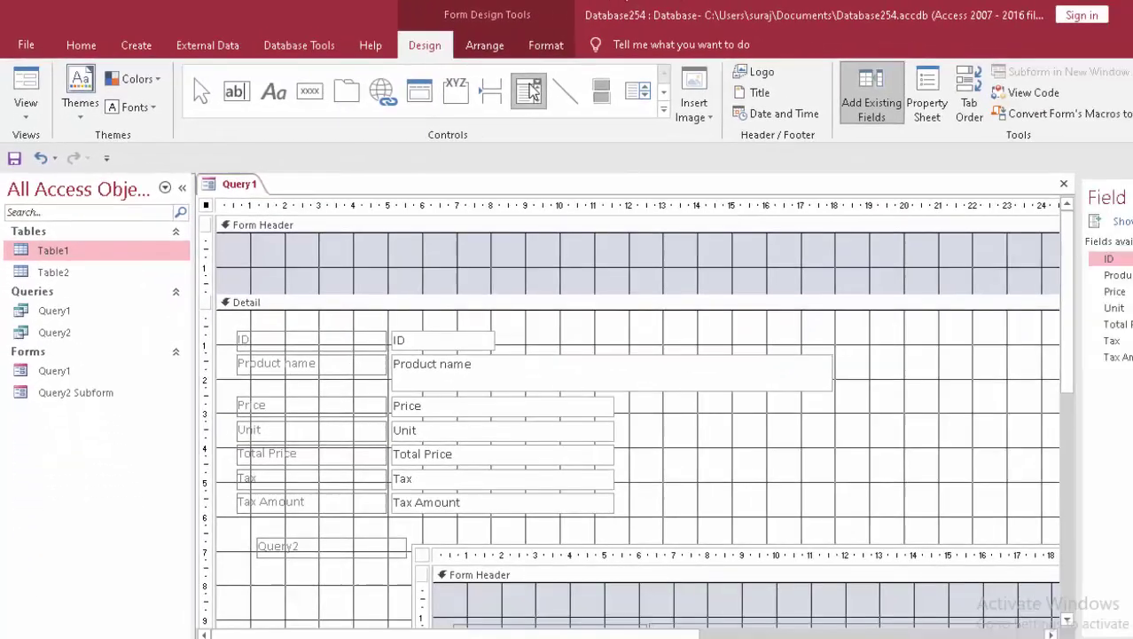
Draw a combo box in the Form Header that finds a record on the form.
left_click(529, 89)
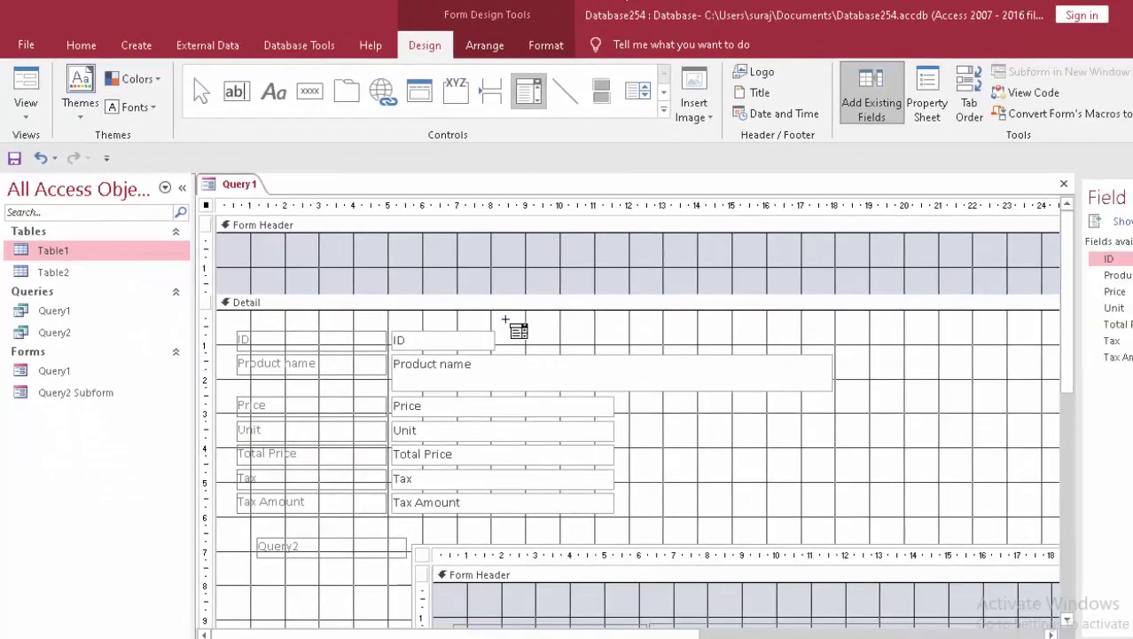
left_click_drag(508, 244, 666, 269)
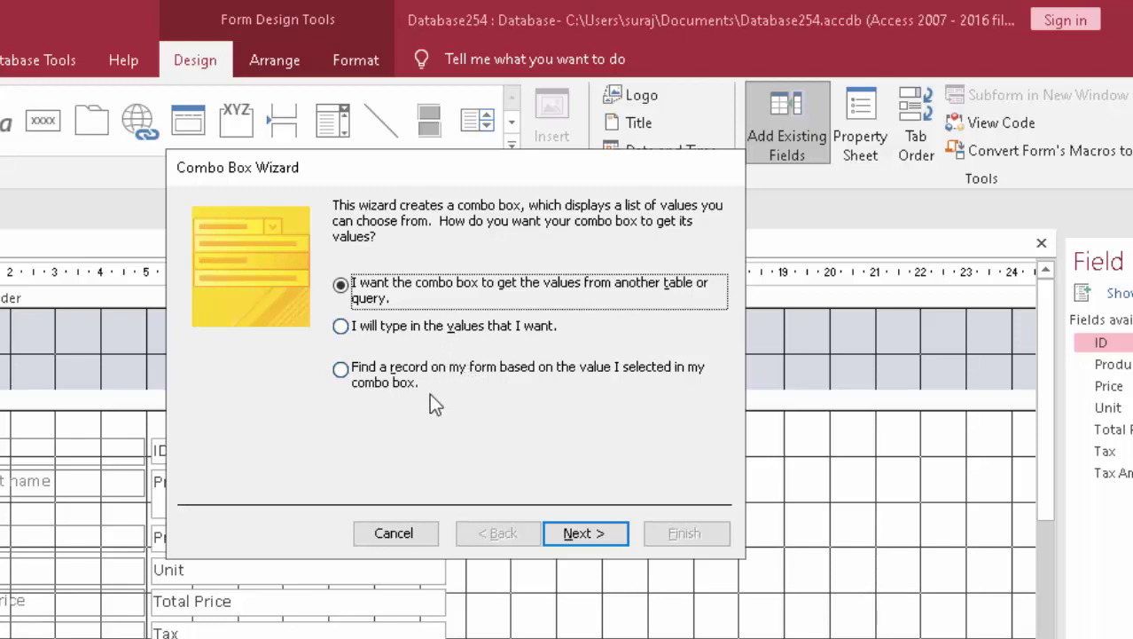
left_click(445, 372)
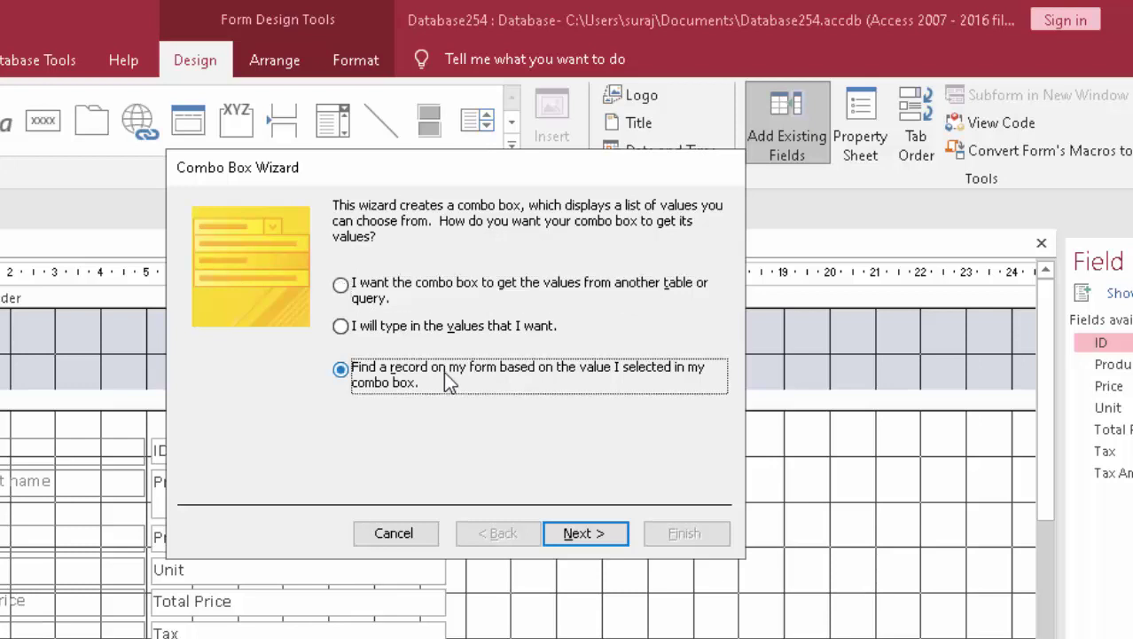
left_click(586, 533)
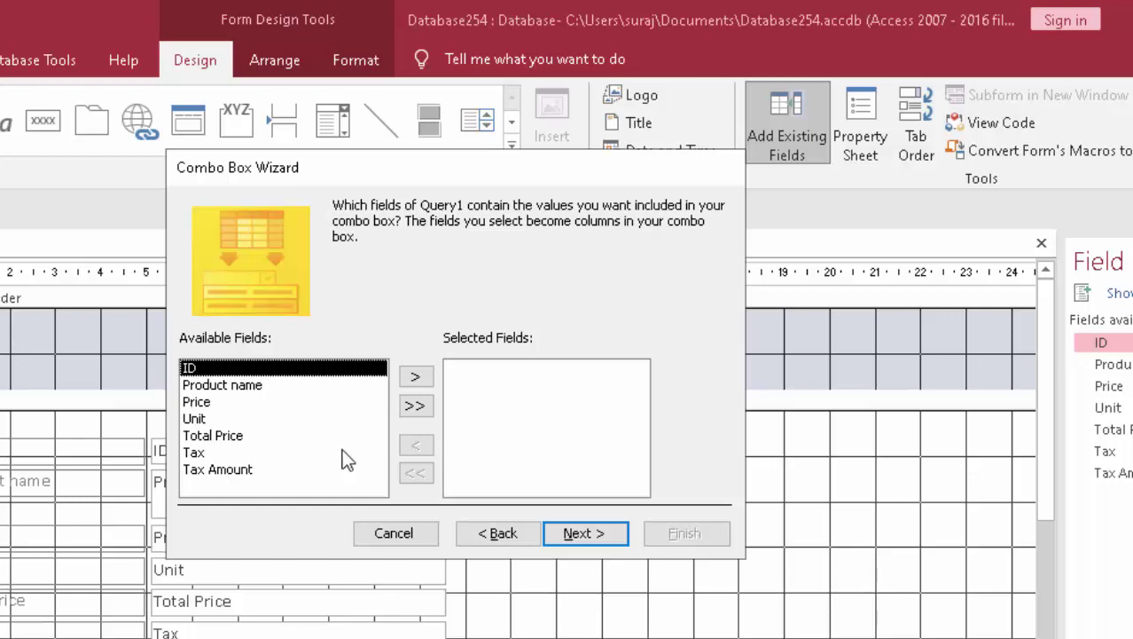
Use ID as the combo box's only column and start renaming its label to ID.
left_click(241, 387)
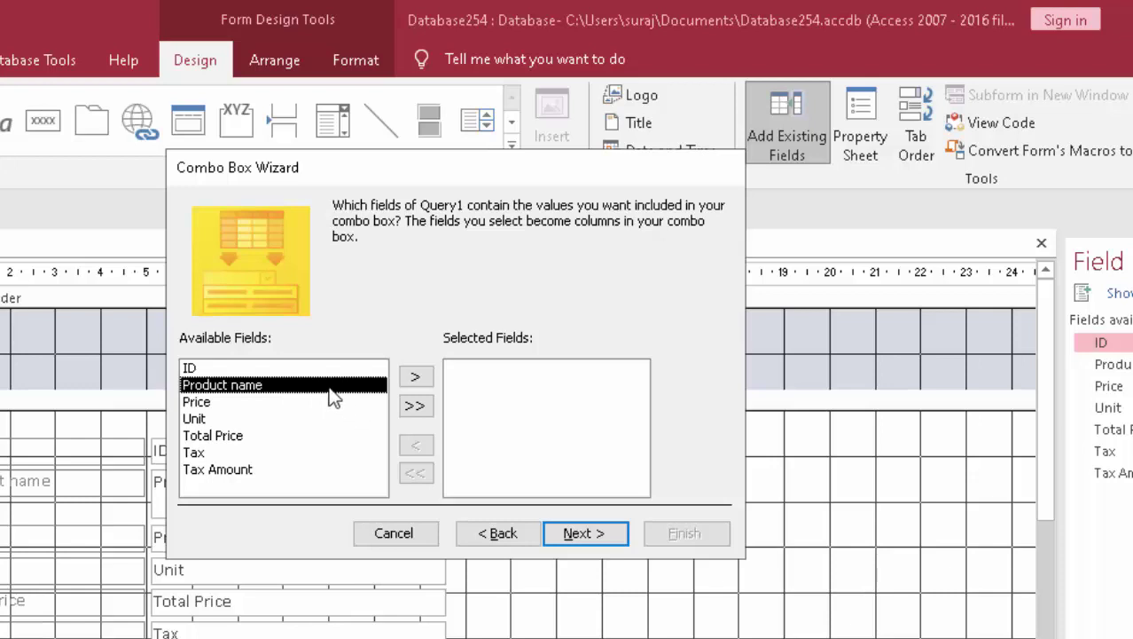
left_click(312, 368)
left_click(422, 376)
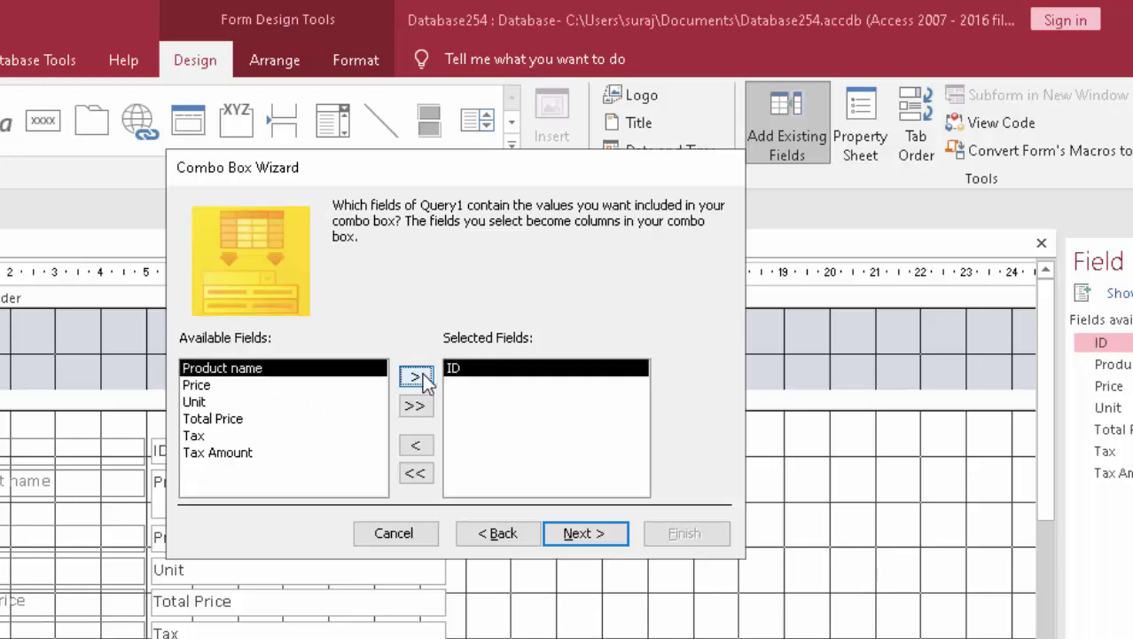
left_click(603, 543)
left_click(603, 543)
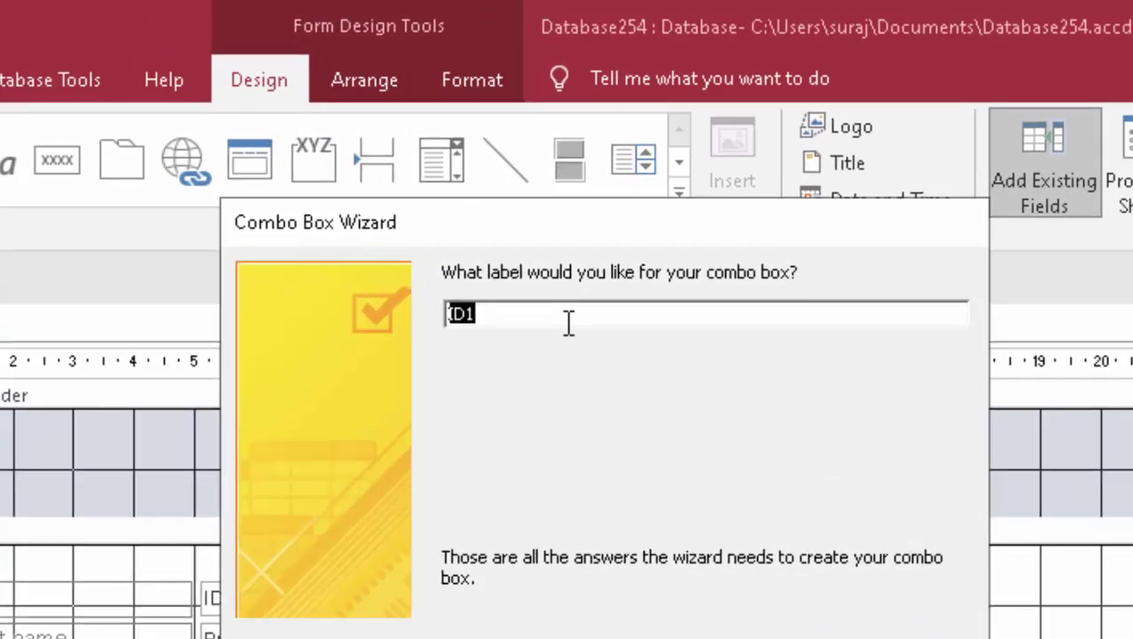
left_click(426, 238)
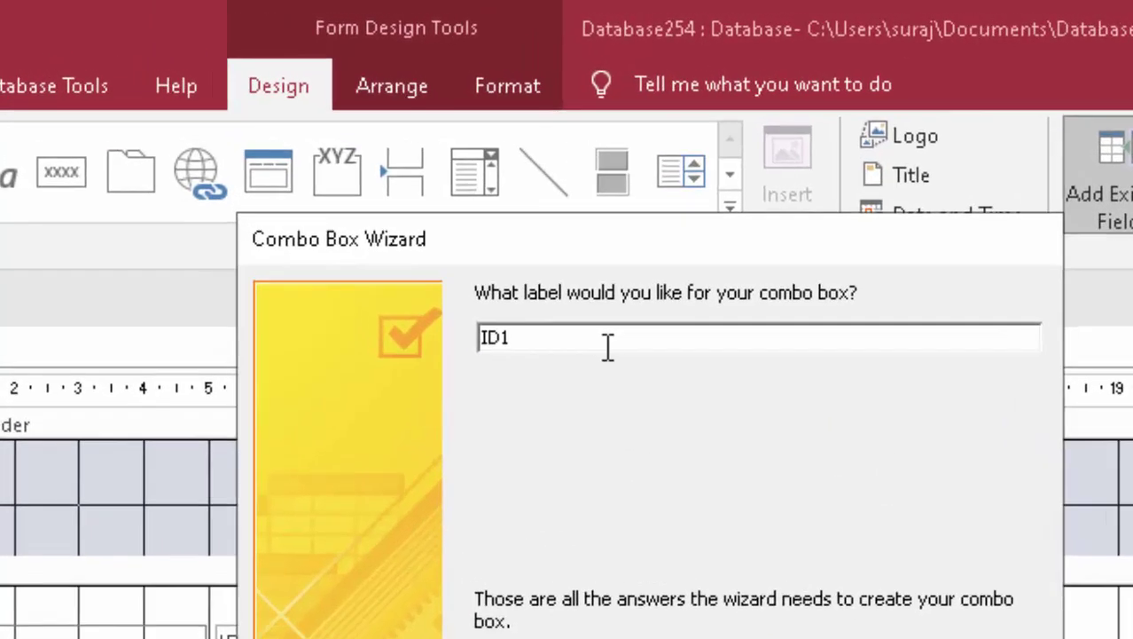
key("BackSpace")
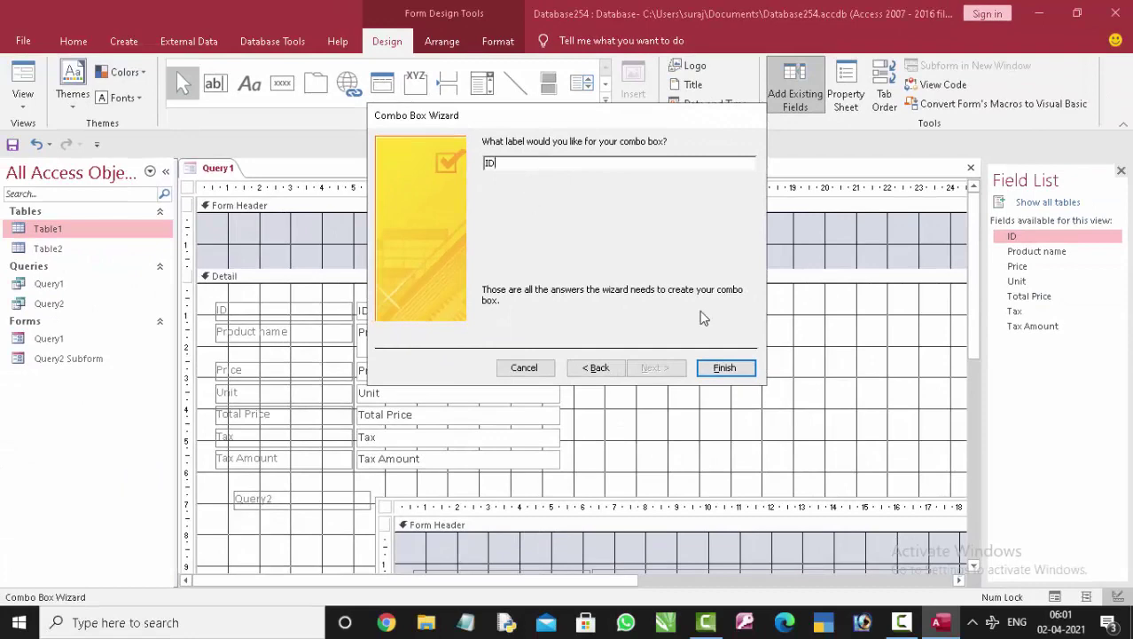
Finish the combo box wizard and widen the ID label in the header.
left_click(727, 368)
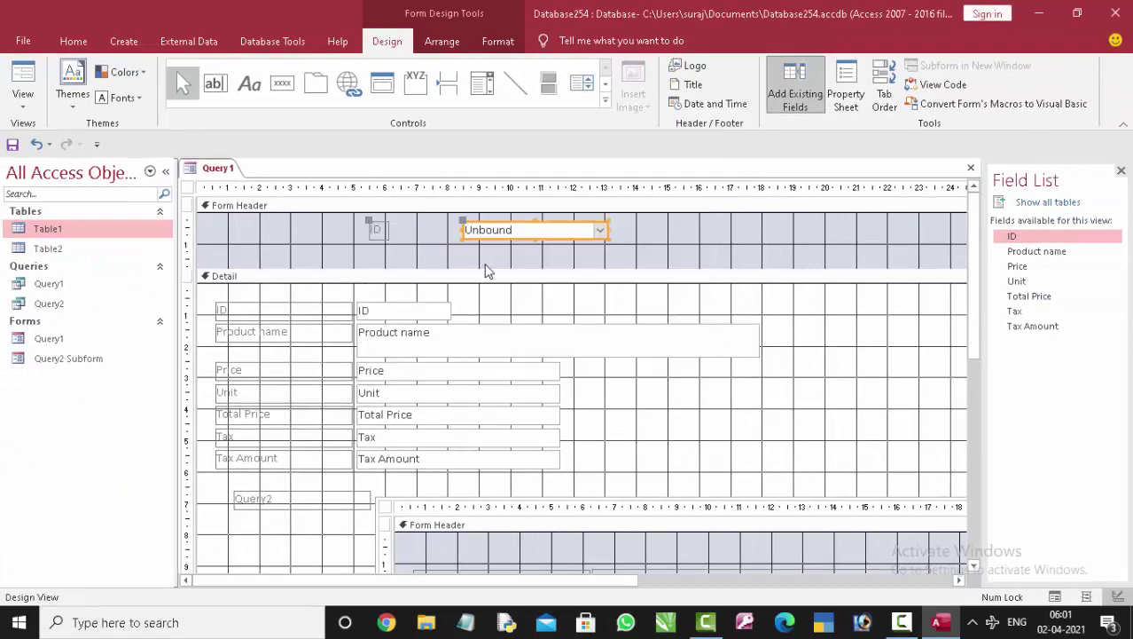
left_click(376, 237)
left_click_drag(391, 228, 442, 229)
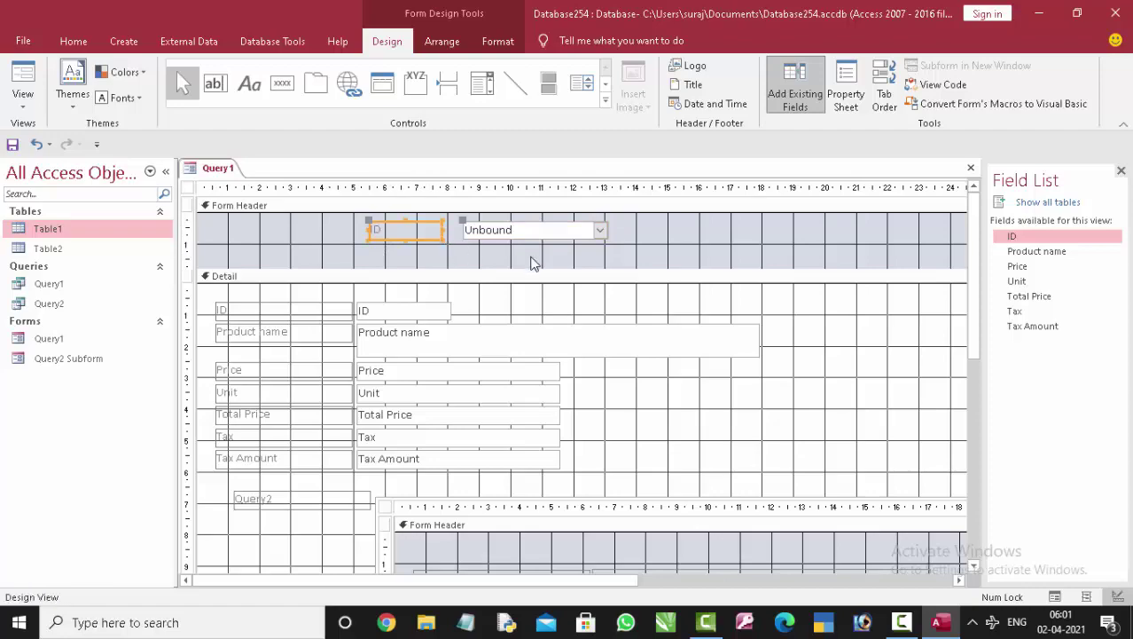
left_click(735, 248)
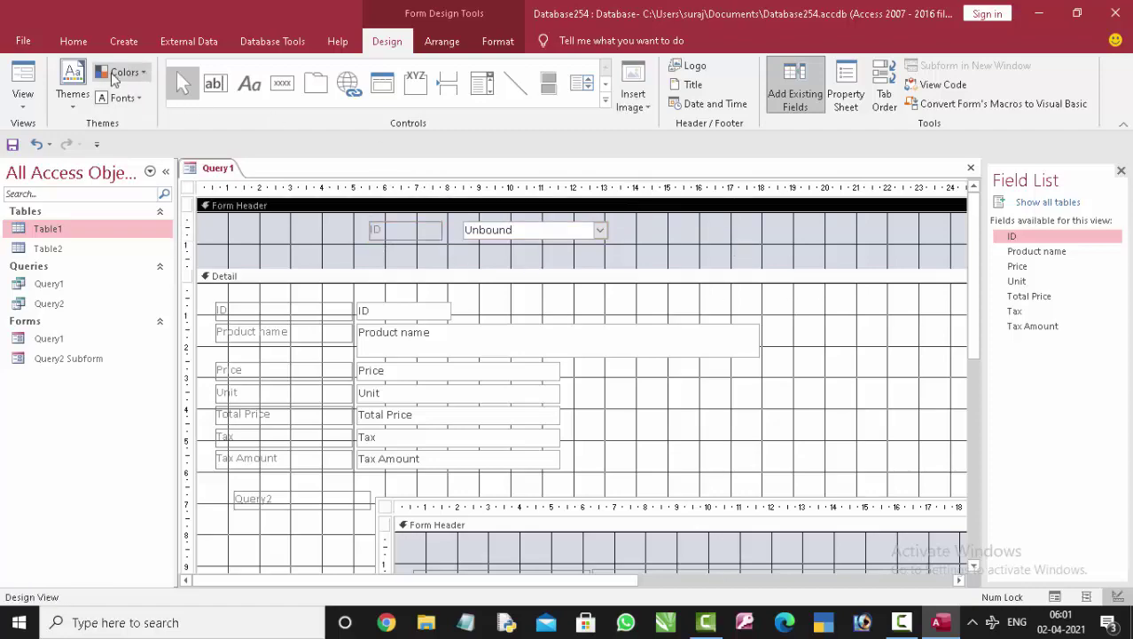
Give the Form Header a gold yellow background.
left_click(76, 43)
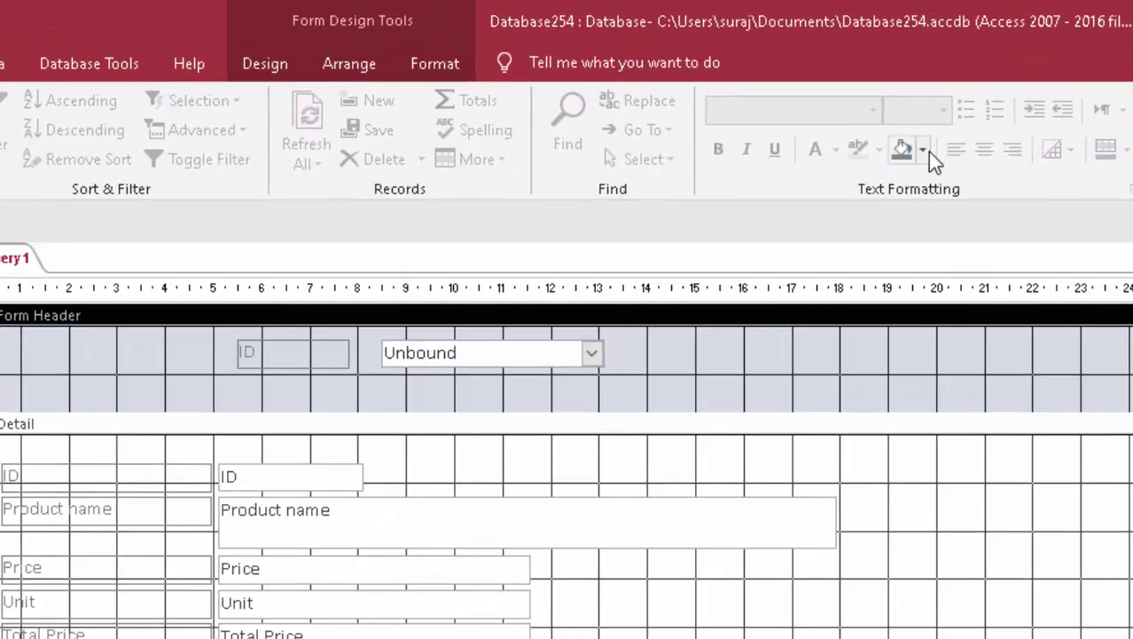
left_click(926, 152)
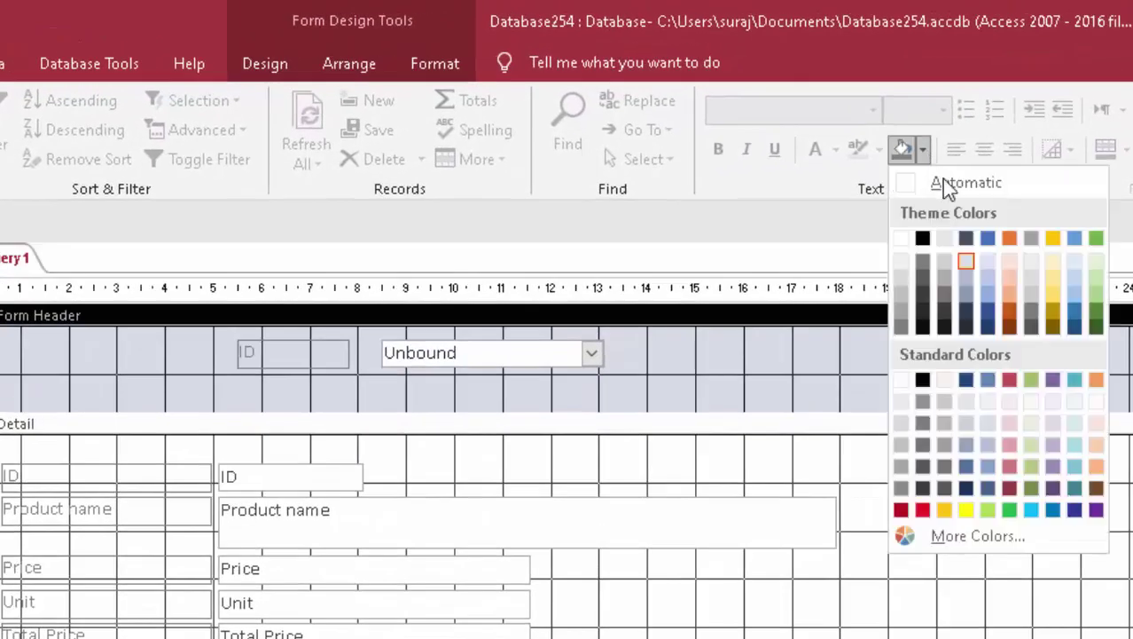
left_click(1052, 238)
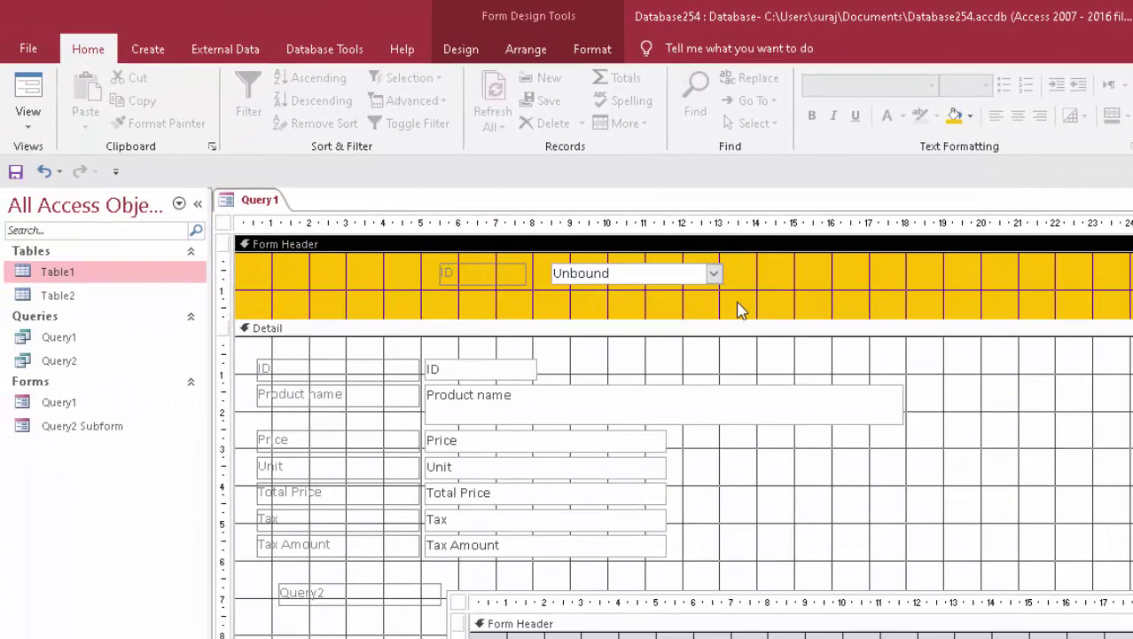
Narrow the Product name text box by dragging its right edge left.
key("ctrl+a")
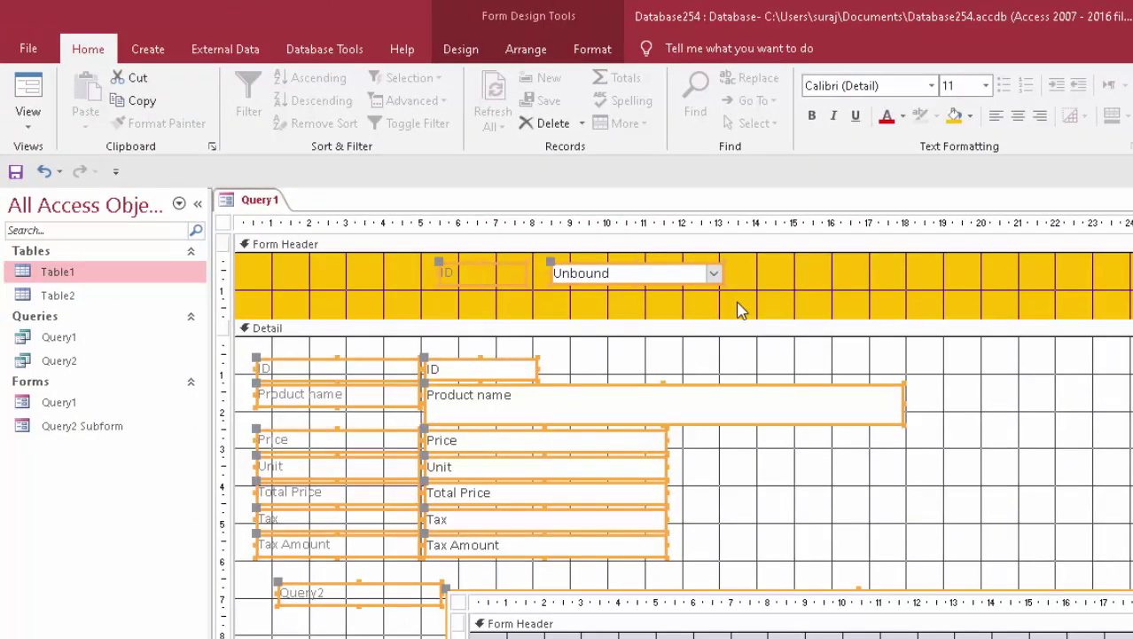
left_click(900, 475)
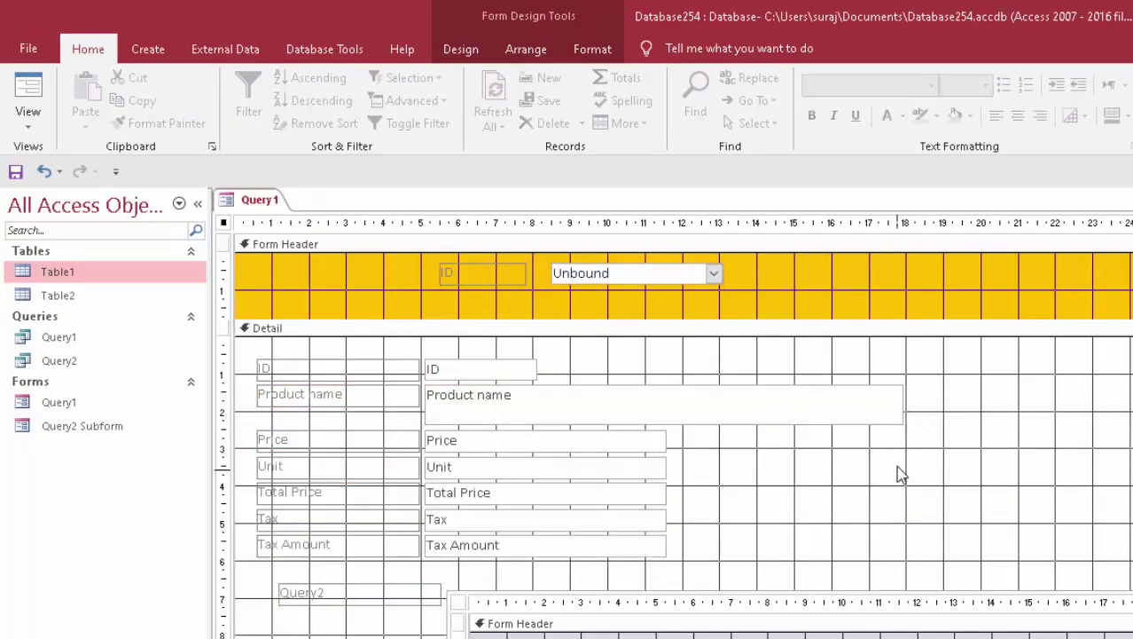
left_click(894, 410)
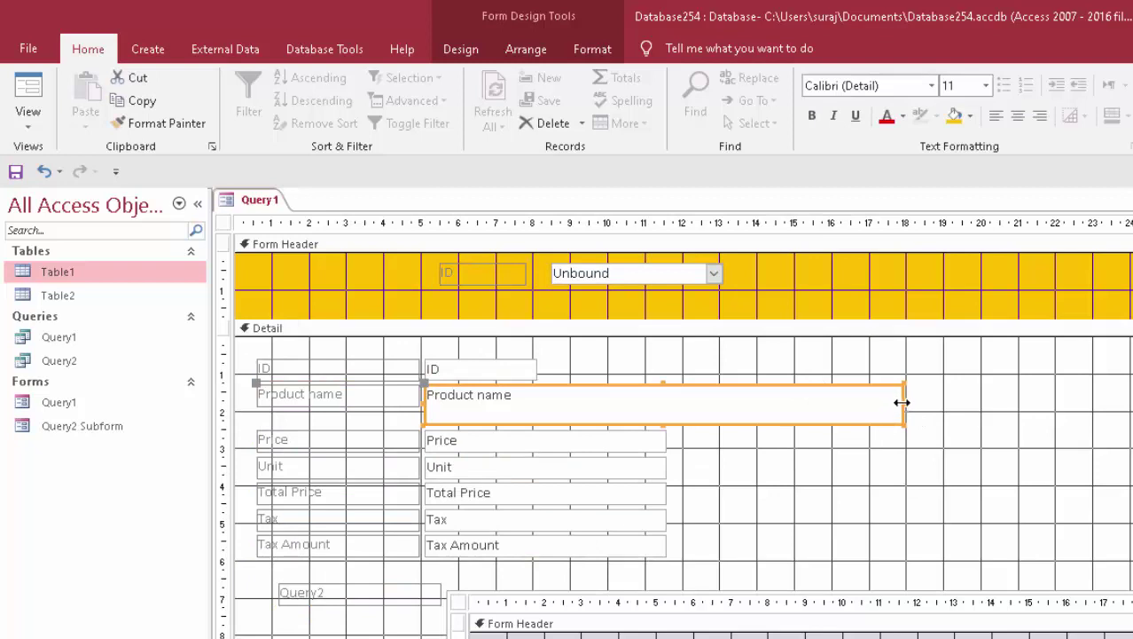
left_click_drag(901, 403, 628, 431)
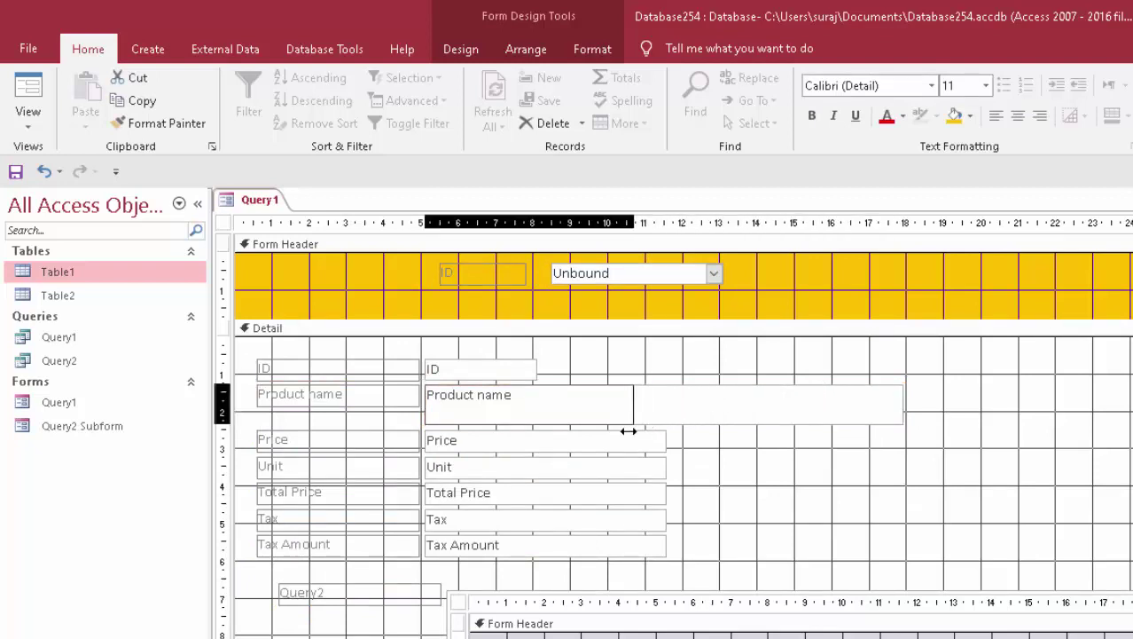
left_click_drag(628, 431, 660, 432)
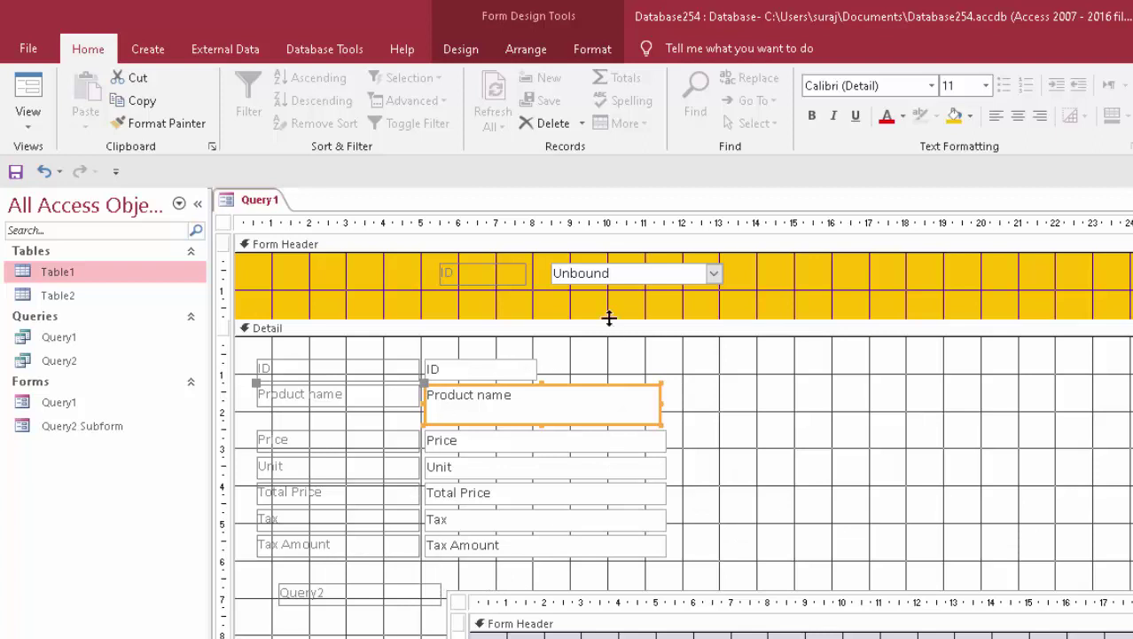
left_click(27, 94)
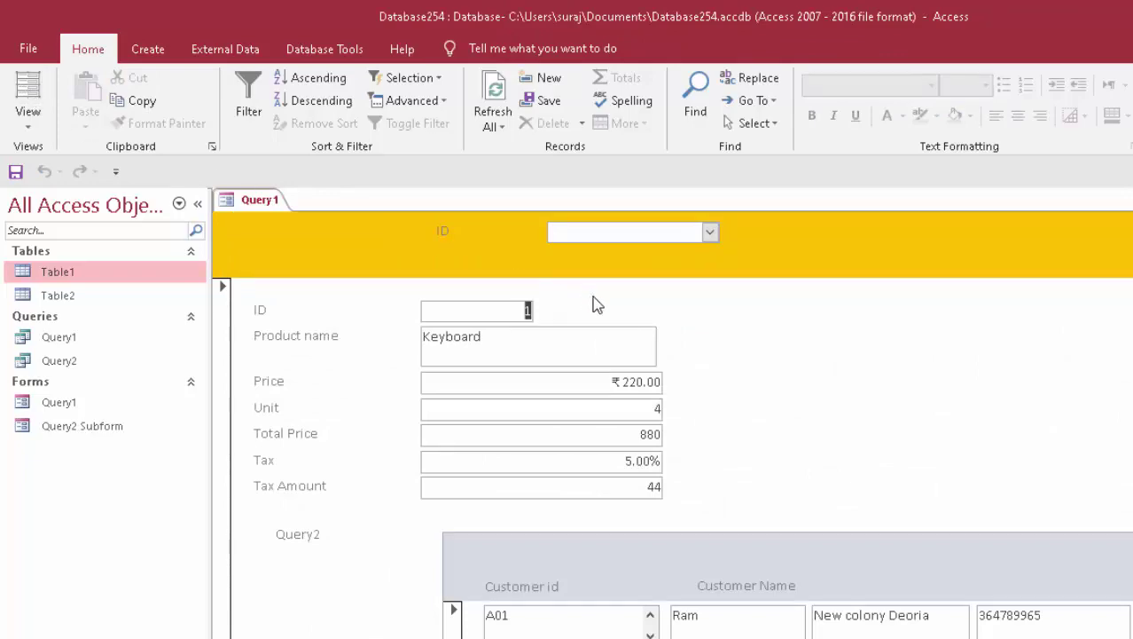
left_click(710, 231)
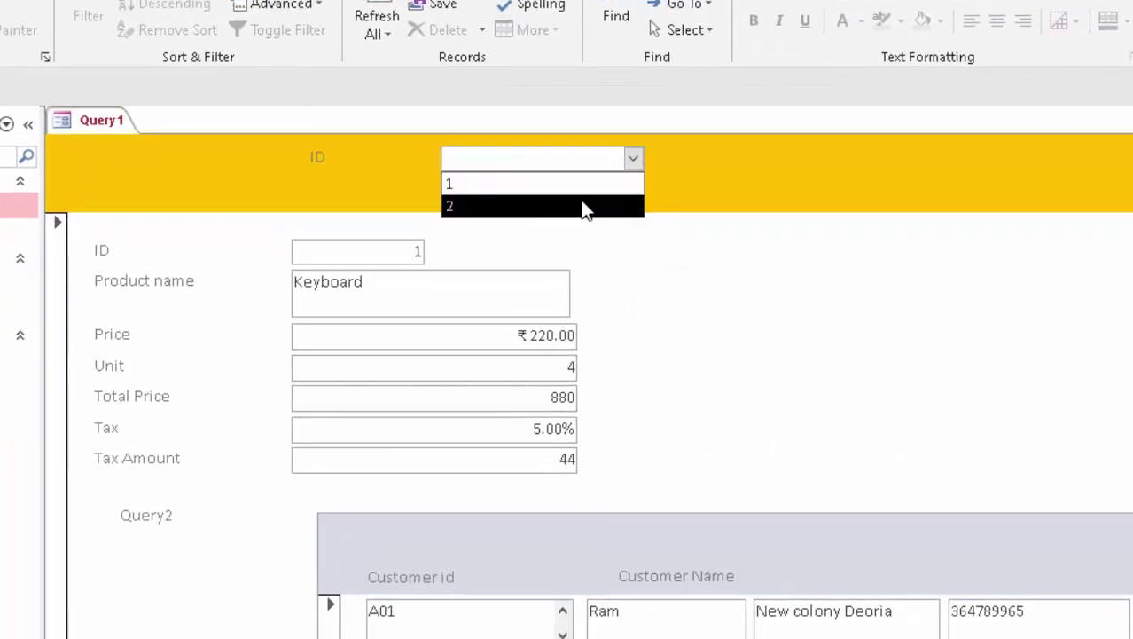
left_click(494, 211)
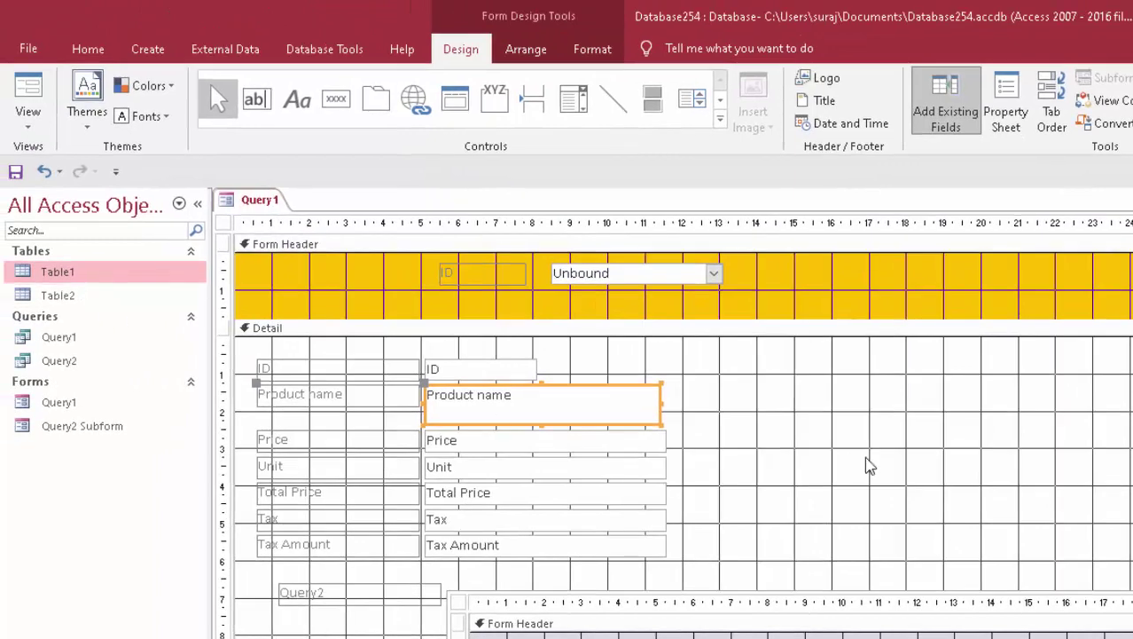
left_click(869, 465)
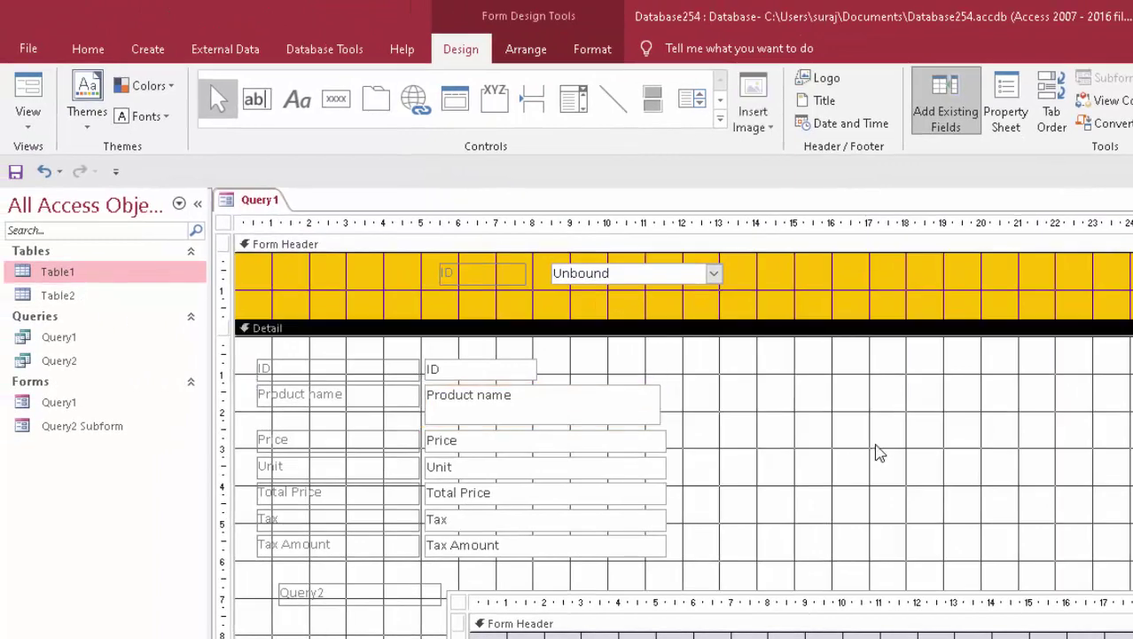
Make the text of all form controls bold and red.
key("ctrl+a")
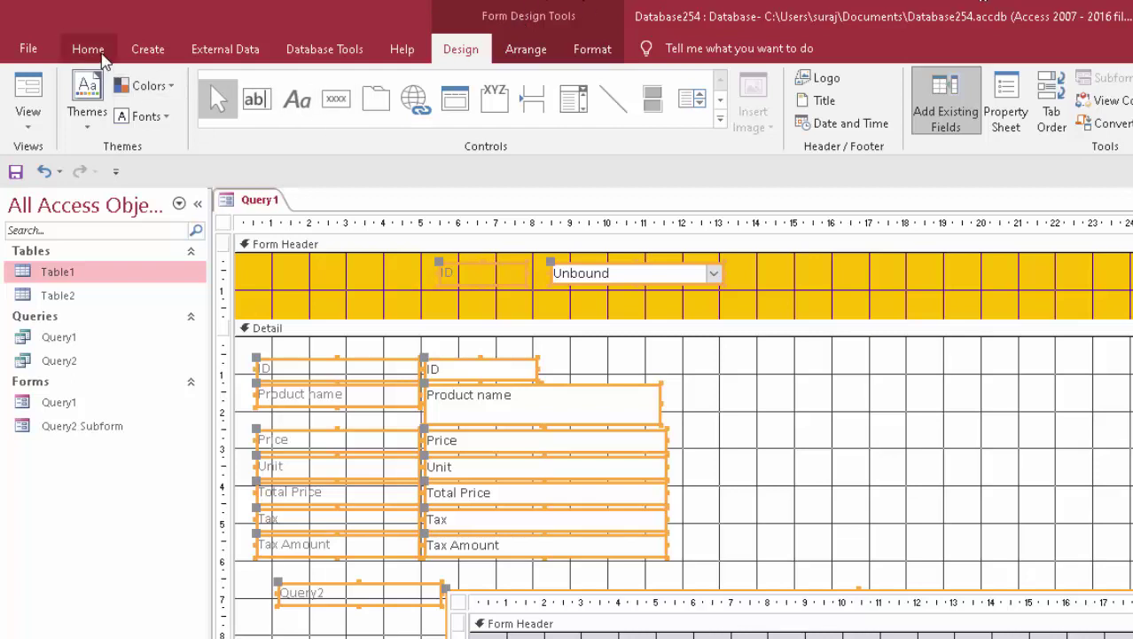
left_click(105, 60)
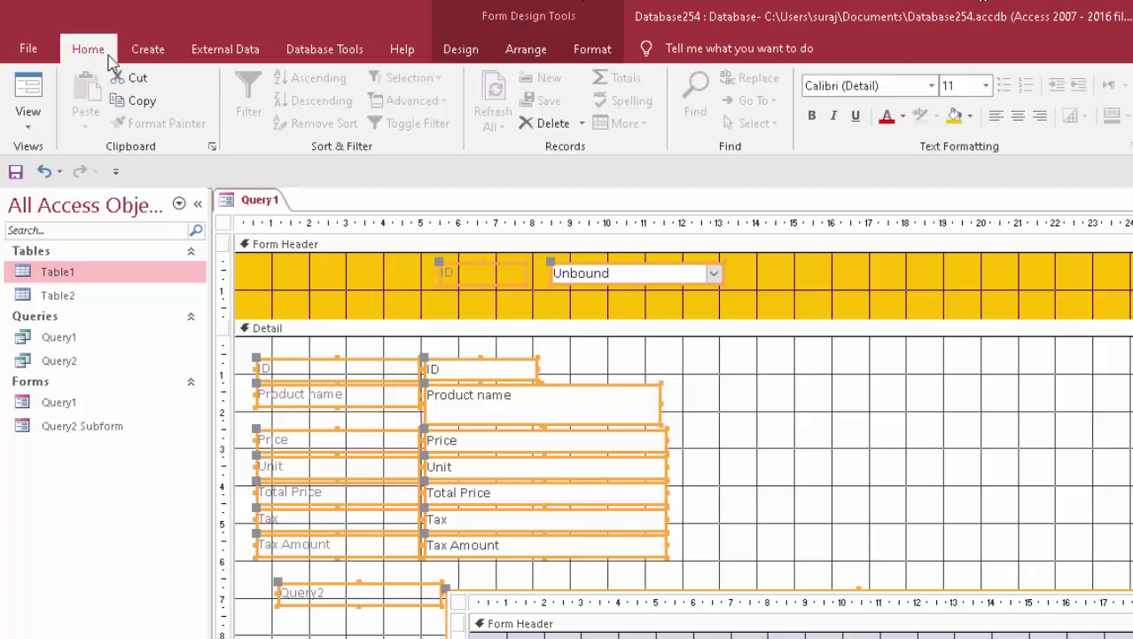
left_click(886, 124)
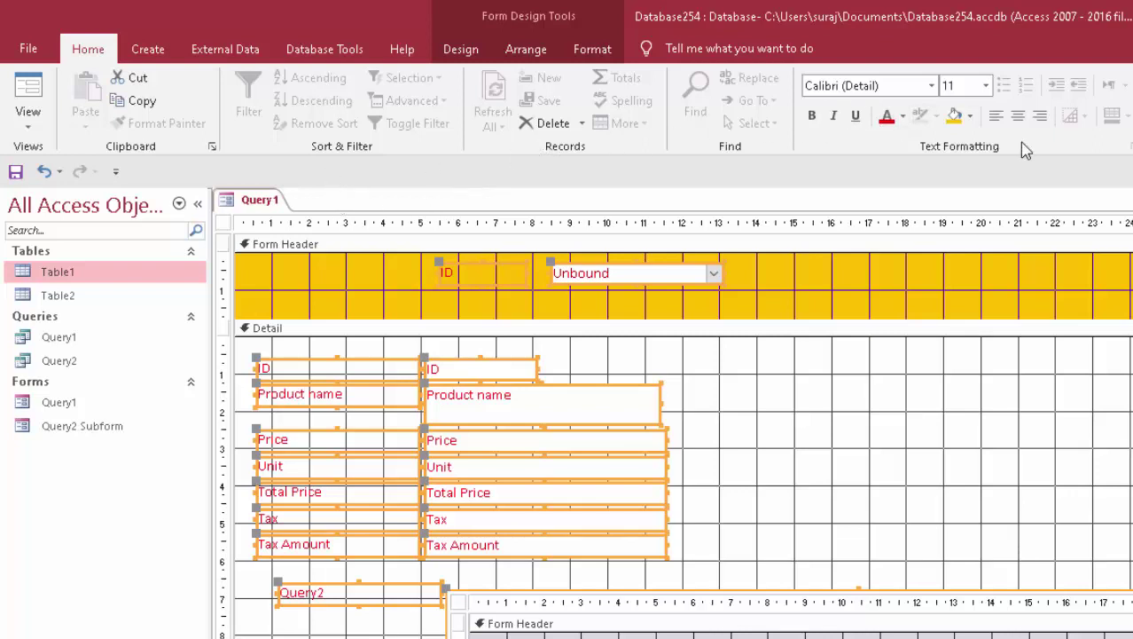
left_click(810, 116)
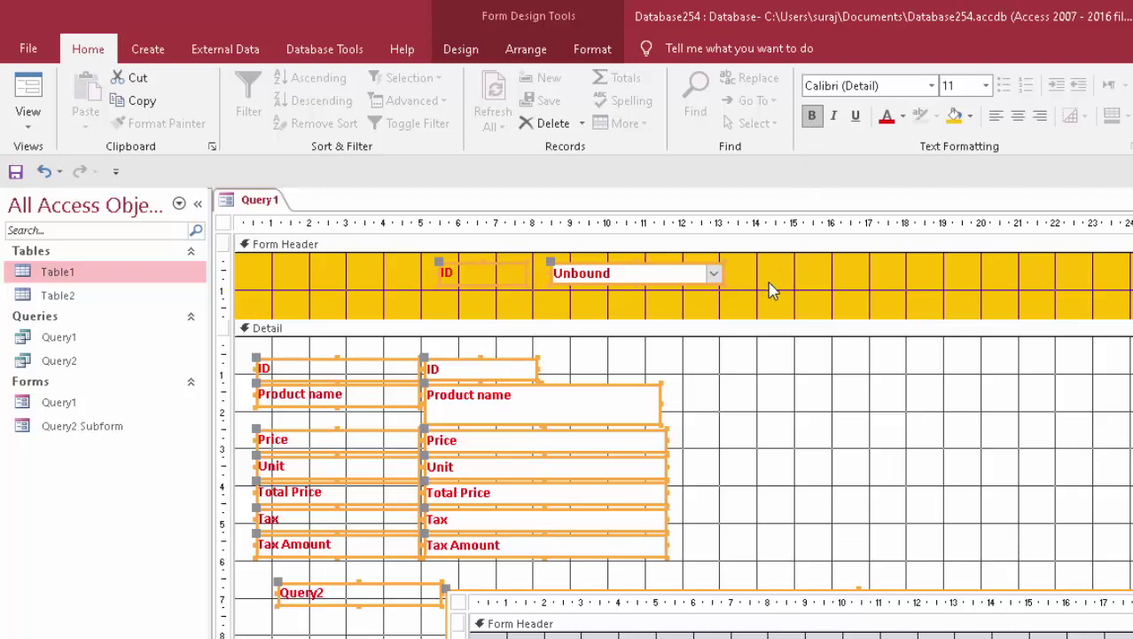
Fill the Detail section with black and switch to Form view.
left_click(837, 426)
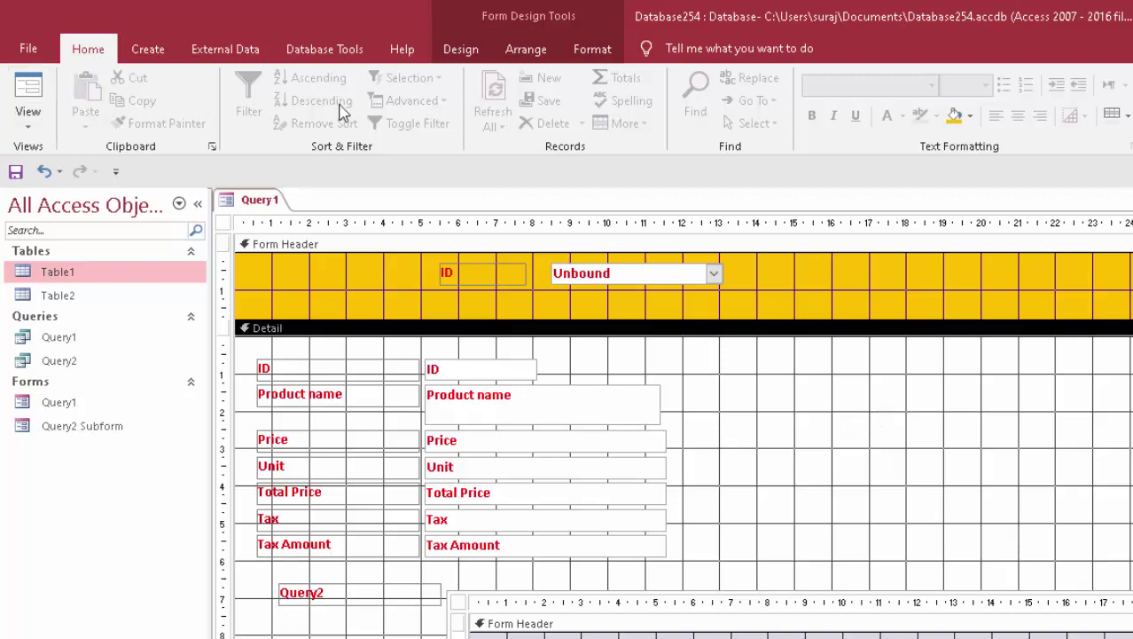
left_click(972, 116)
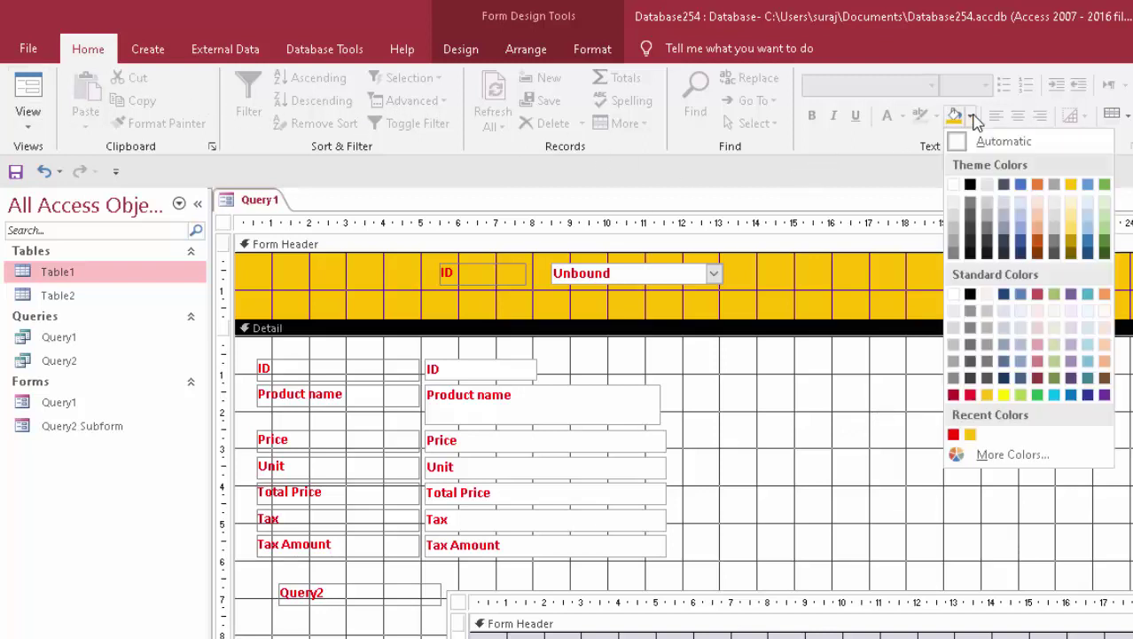
left_click(970, 183)
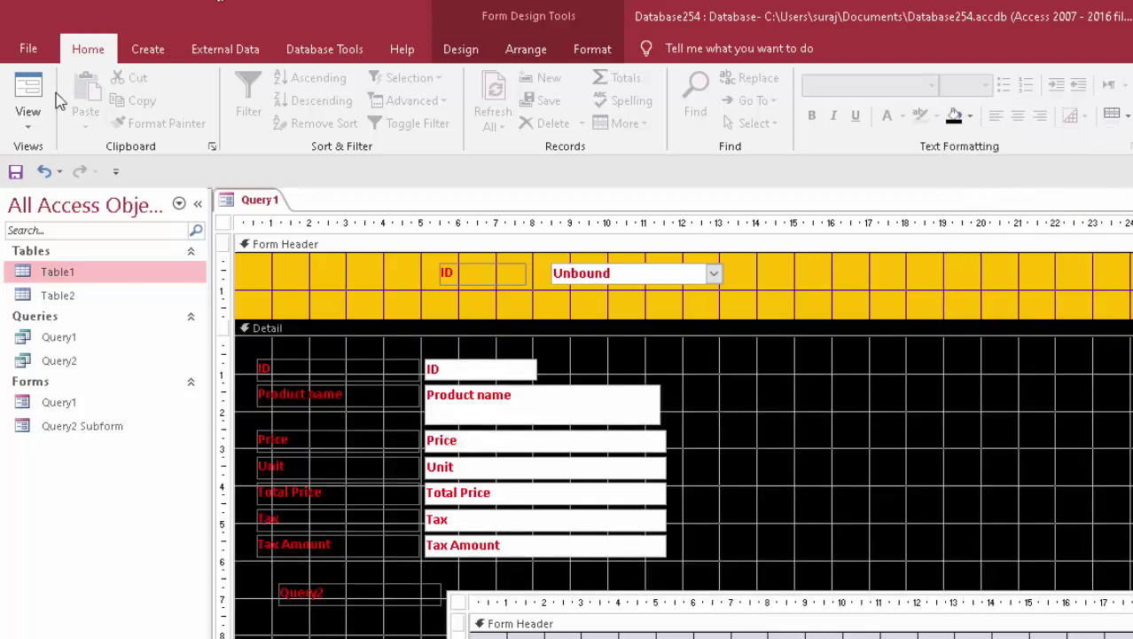
left_click(27, 88)
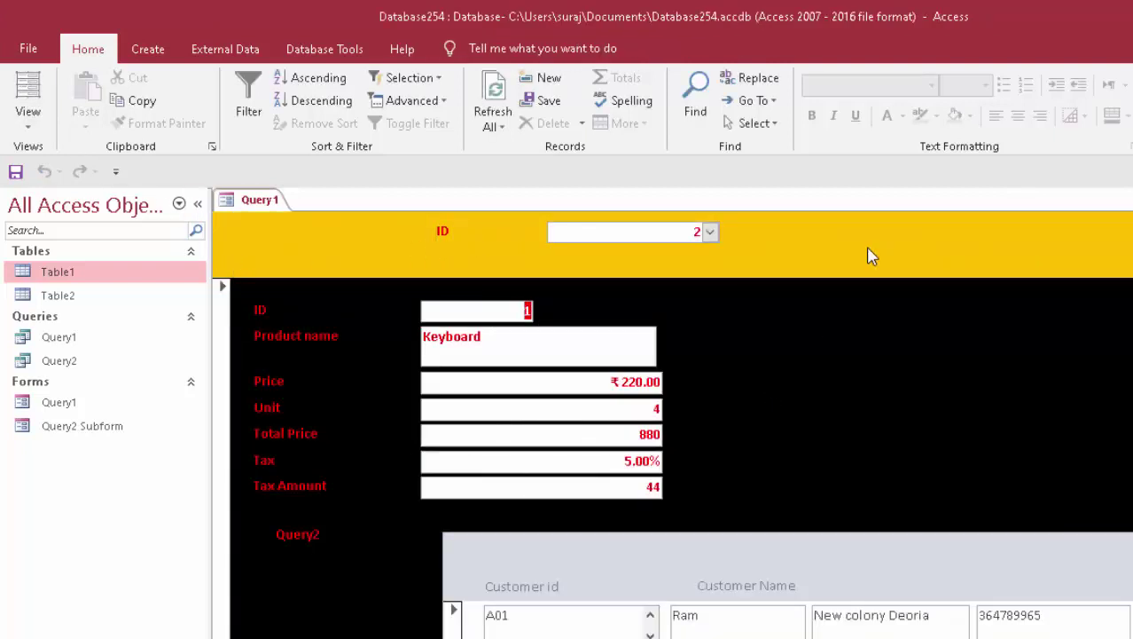
Pick ID 1, then ID 2, in the header combo box to show the Mouse record.
left_click(709, 232)
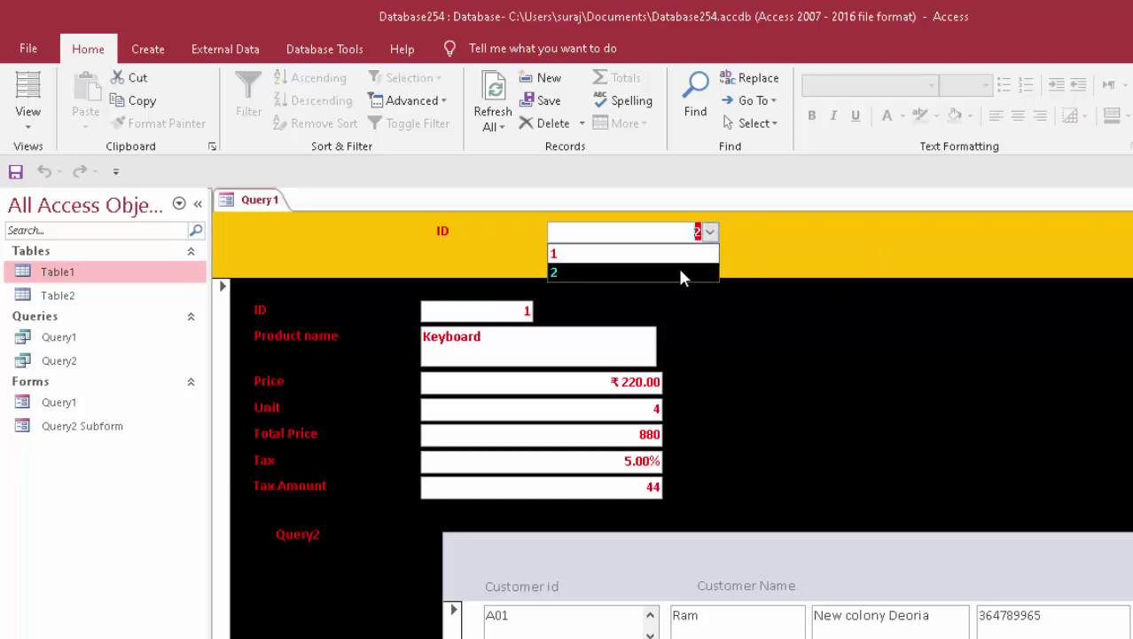
left_click(677, 254)
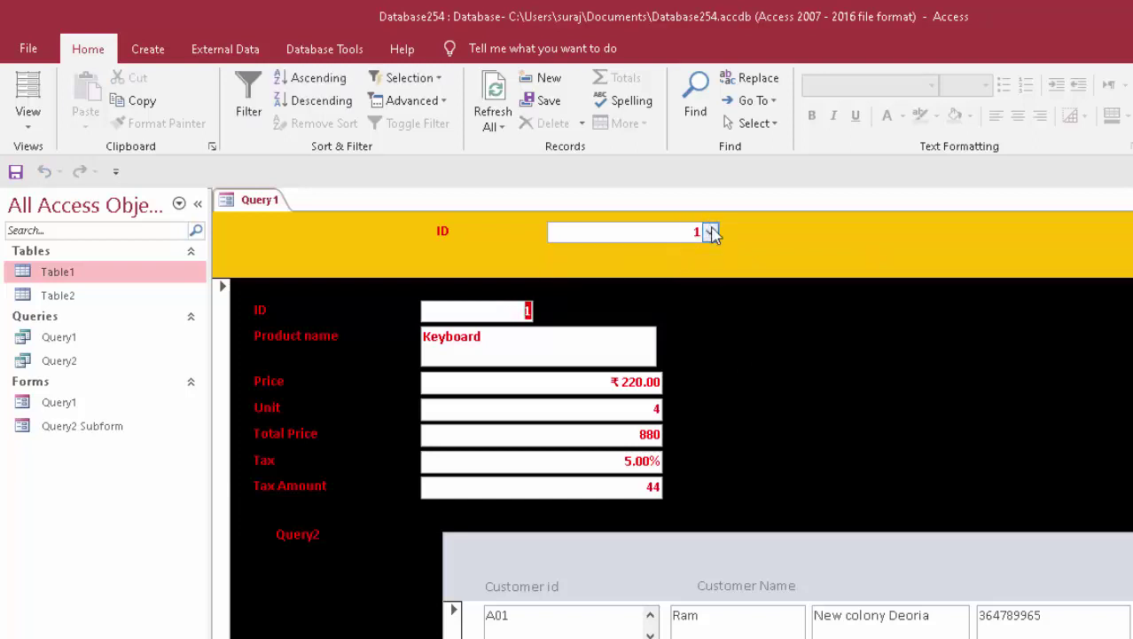
left_click(709, 232)
left_click(694, 268)
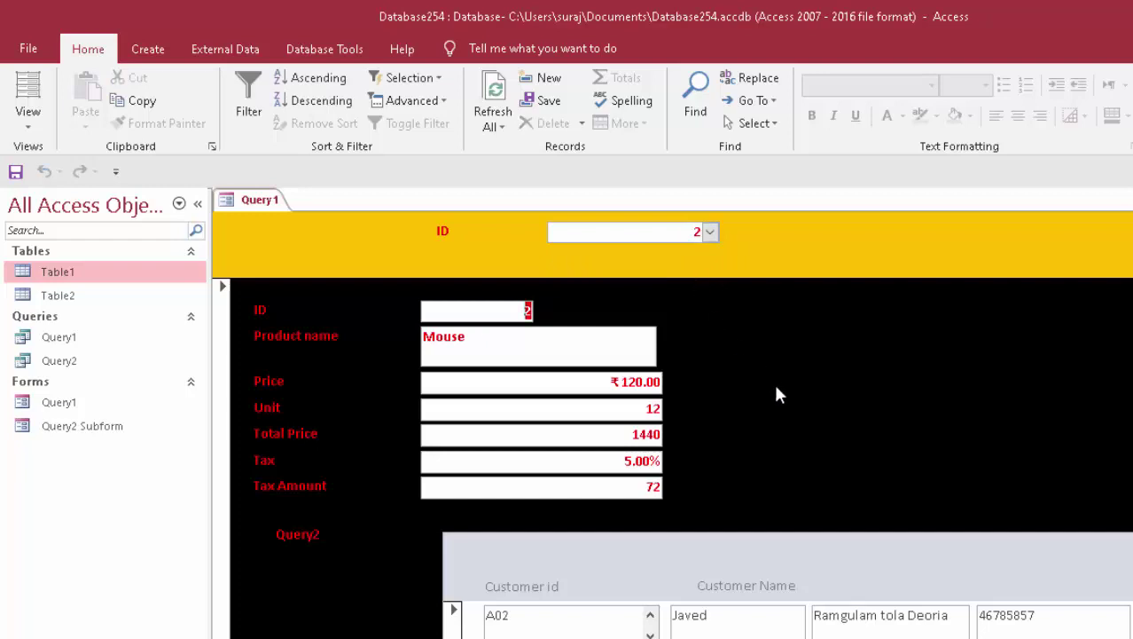
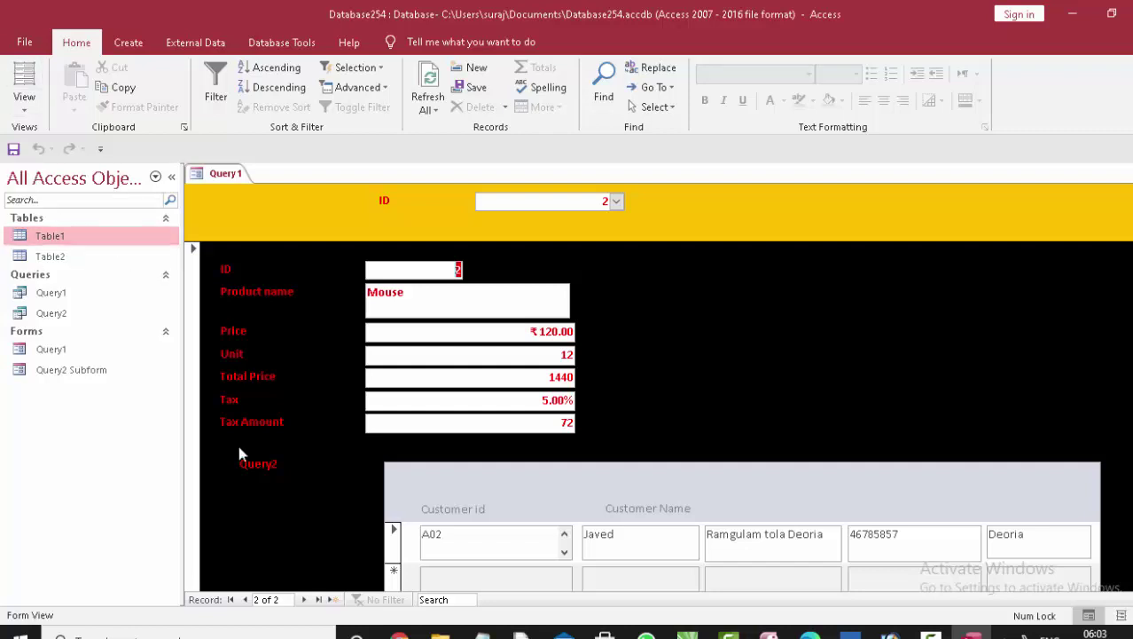
In Design View, replace the subform's 'Query2' caption with 'Customer Detail', then return to Form View.
left_click(27, 107)
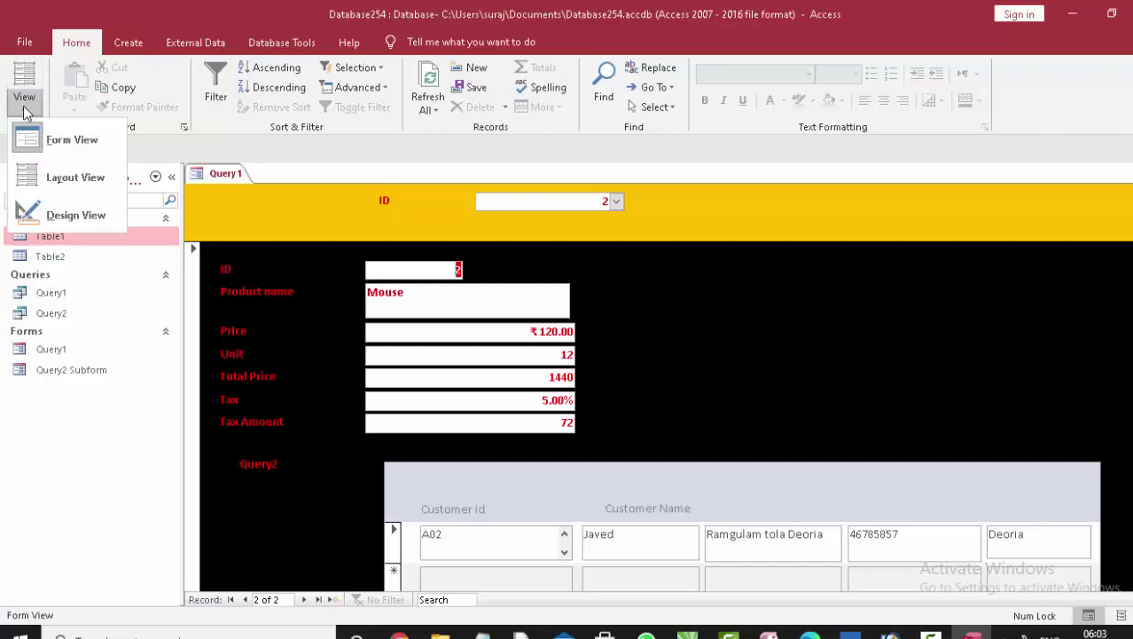
left_click(53, 222)
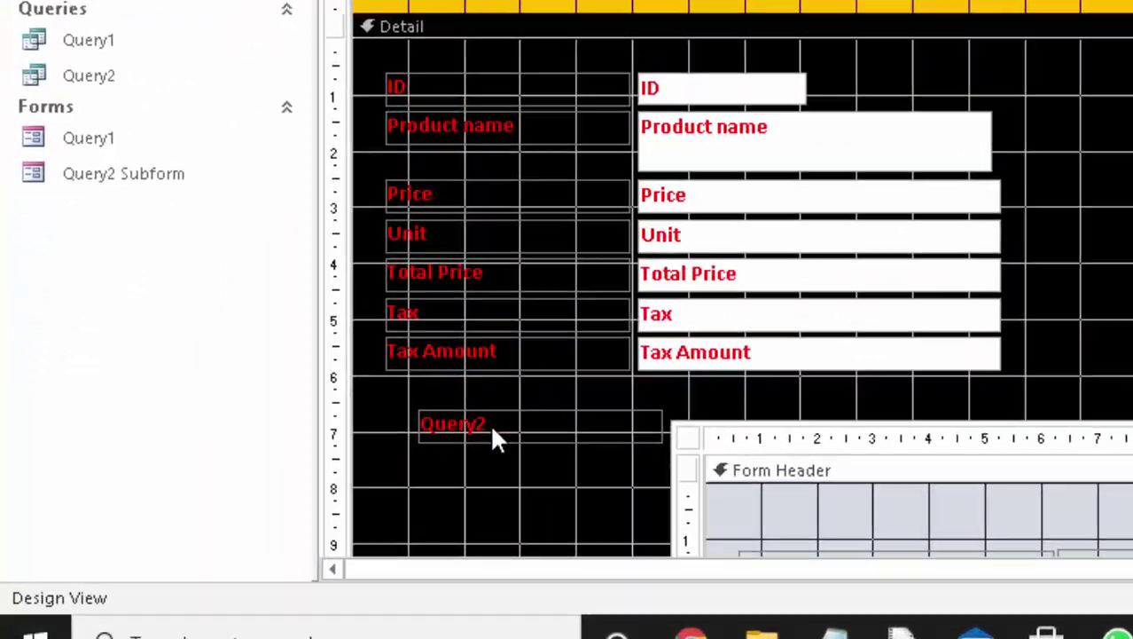
left_click(285, 521)
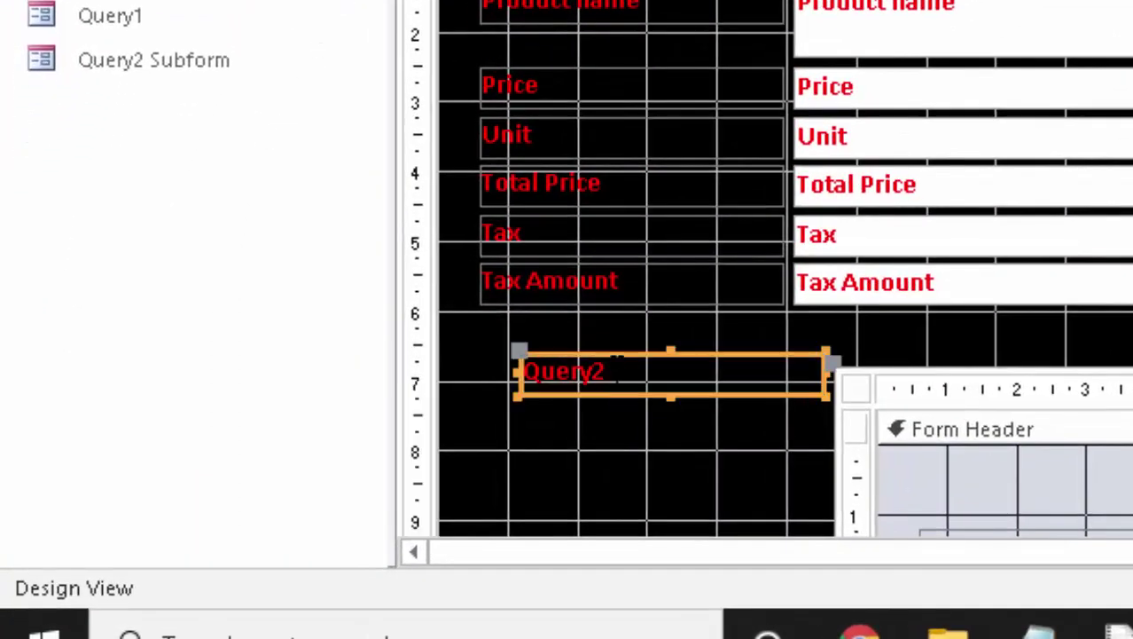
left_click(617, 364)
key("BackSpace")
key("BackSpace")
key("BackSpace")
key("BackSpace")
key("BackSpace")
key("BackSpace")
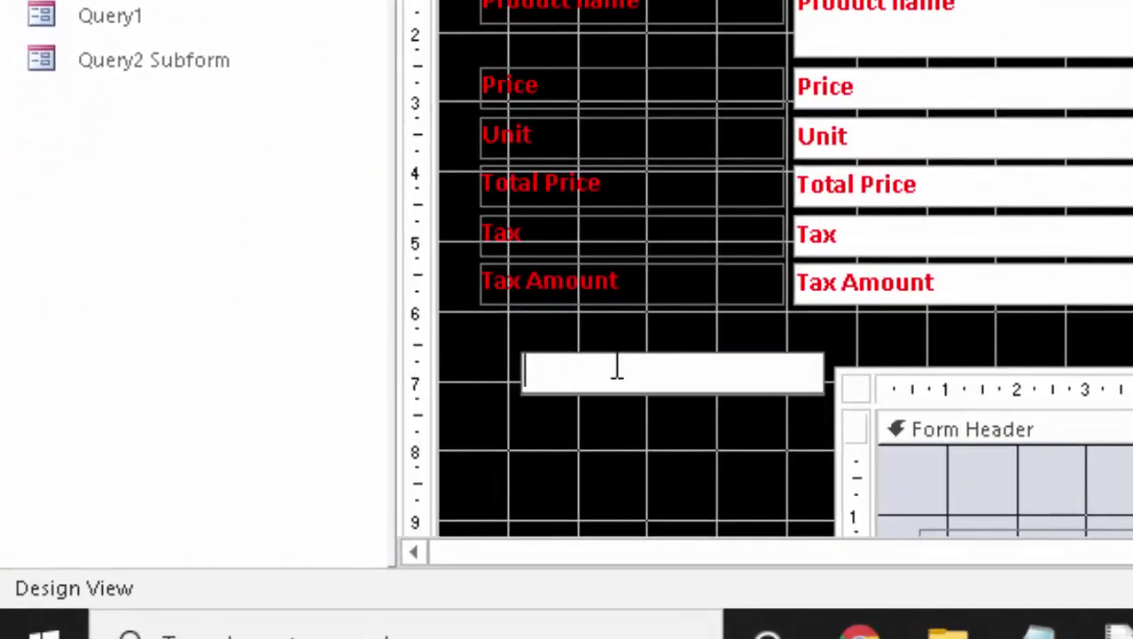
type("Custo")
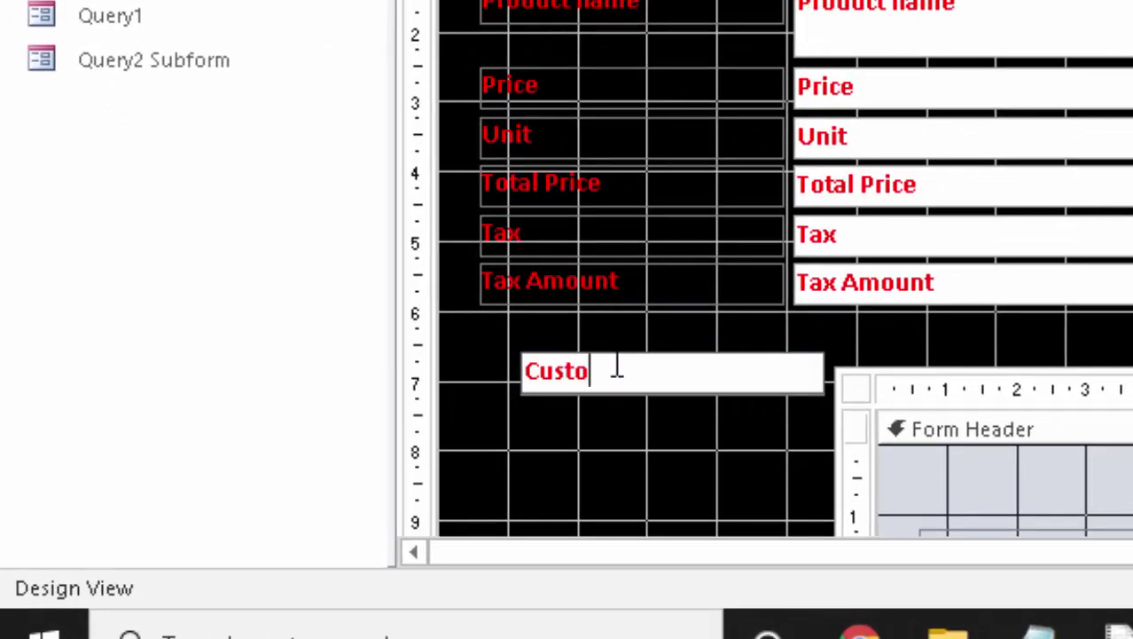
type("mer")
type(" Detai")
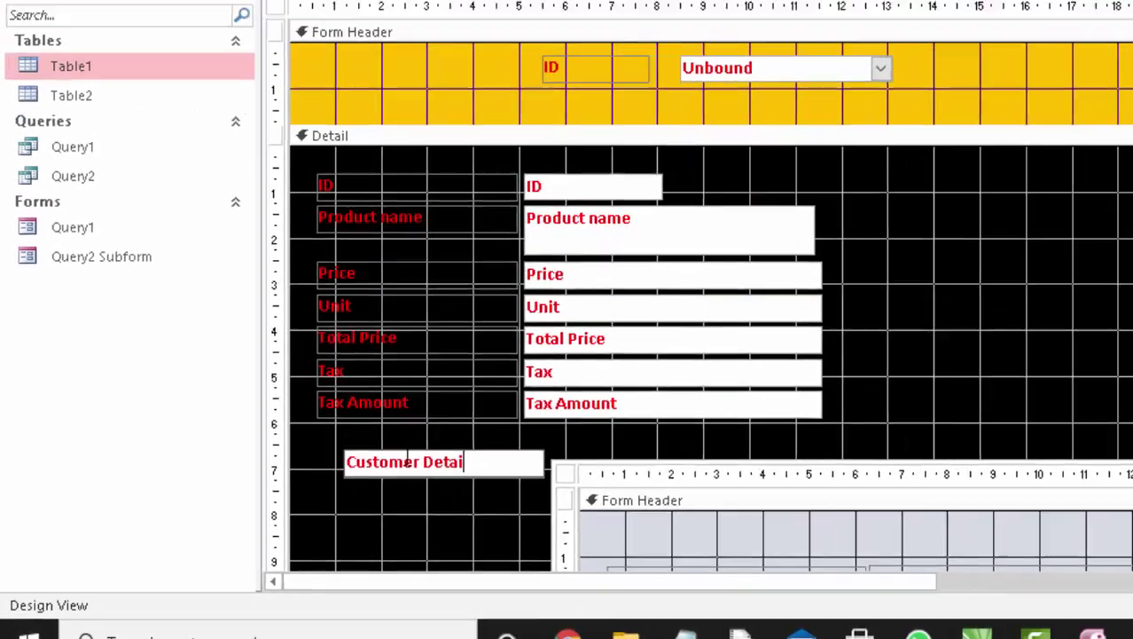
type("l")
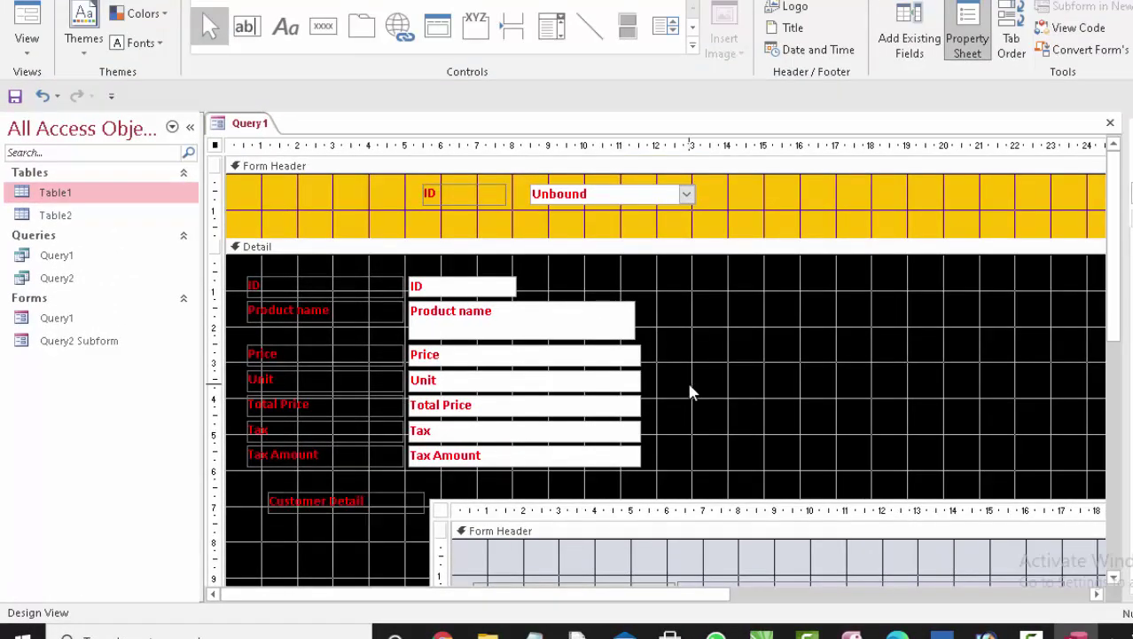
left_click(28, 19)
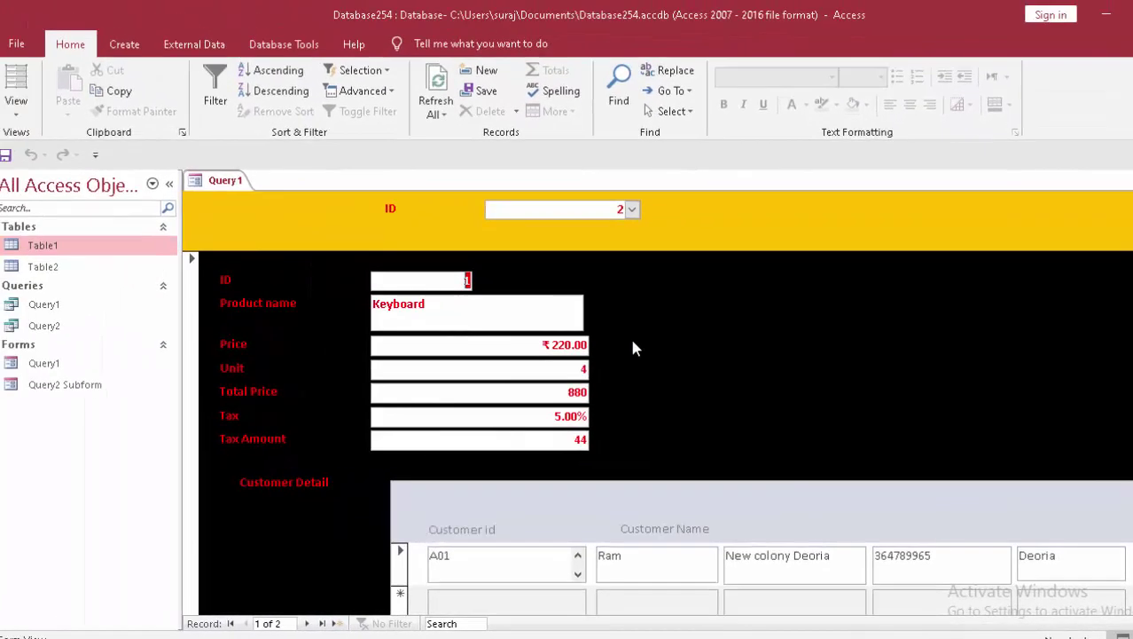
Switch the form to Design View and scroll down to the Form Footer.
scroll(633, 348, "down", 3)
scroll(633, 348, "up", 2)
scroll(633, 348, "up", 2)
scroll(637, 343, "down", 3)
scroll(637, 343, "up", 2)
left_click(16, 100)
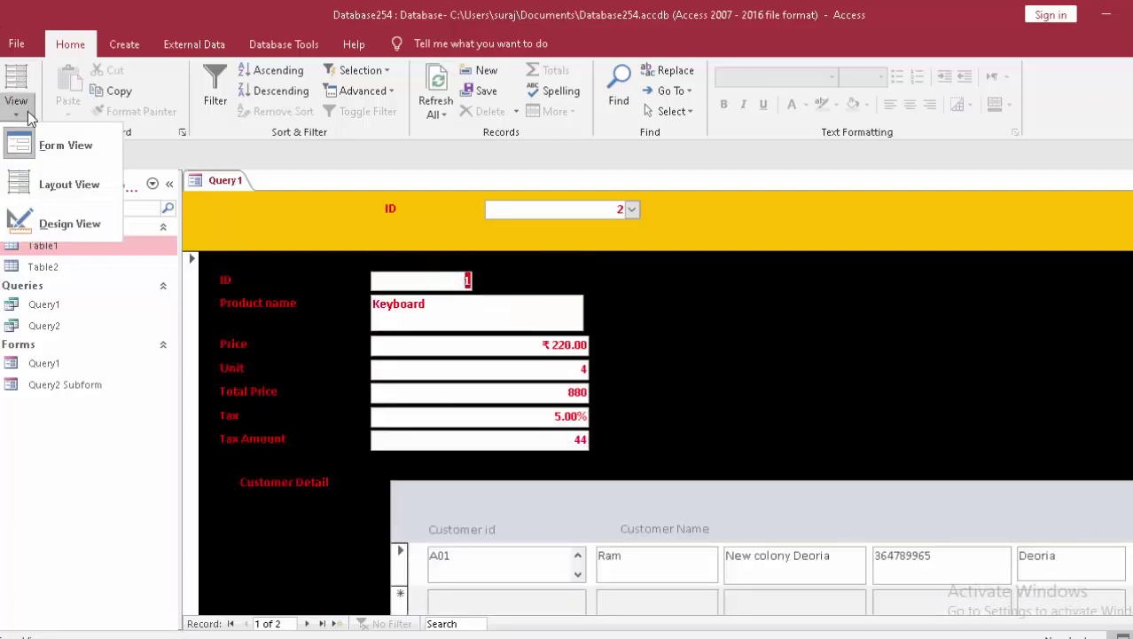
left_click(37, 224)
scroll(612, 266, "down", 2)
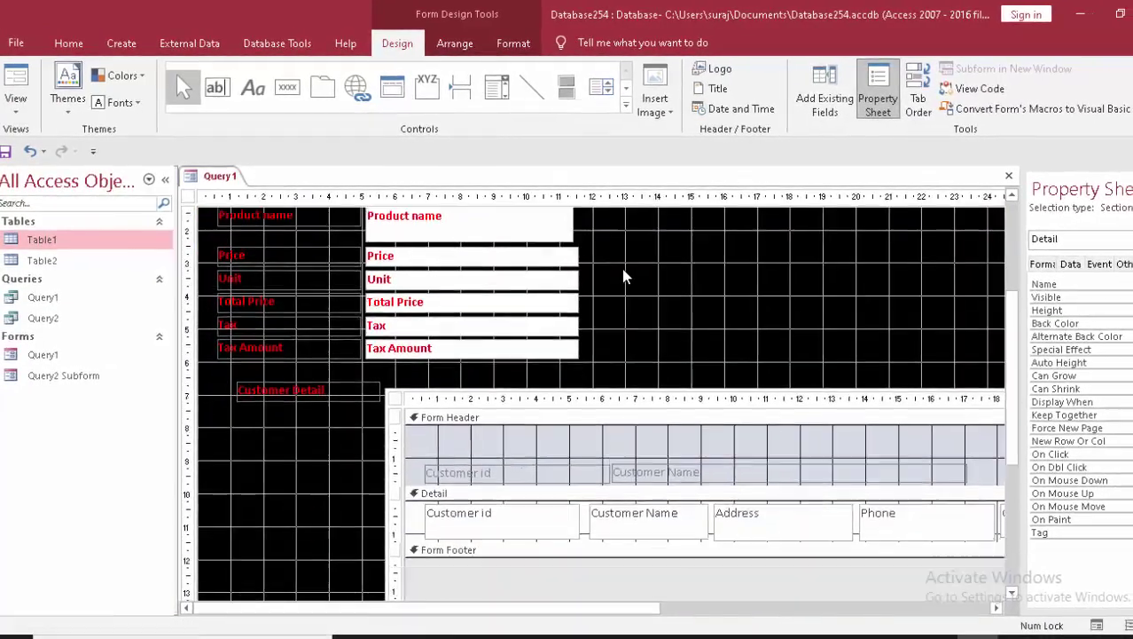
scroll(618, 279, "down", 3)
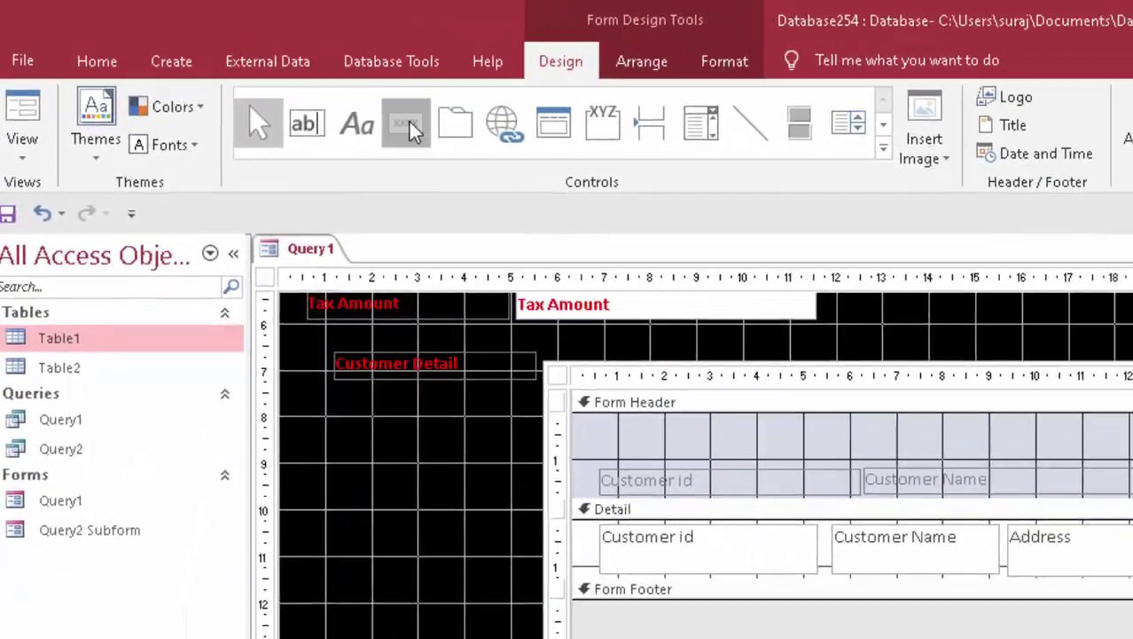
Draw a footer button using Record Operations > Add New Record, shown as text 'Add Record'.
left_click(409, 125)
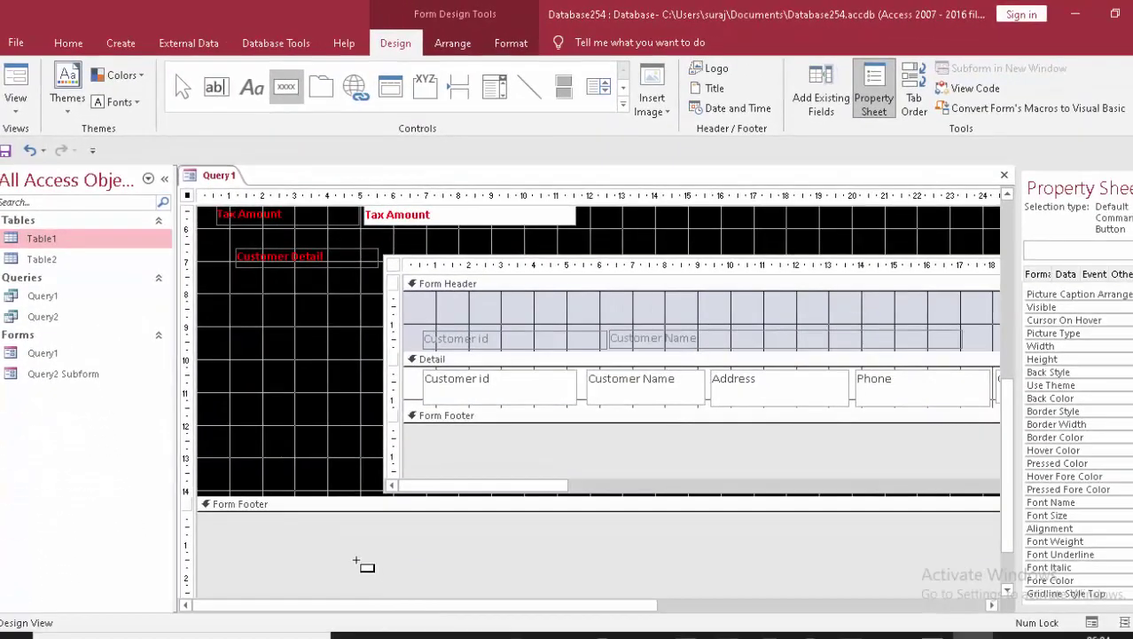
left_click_drag(333, 535, 427, 559)
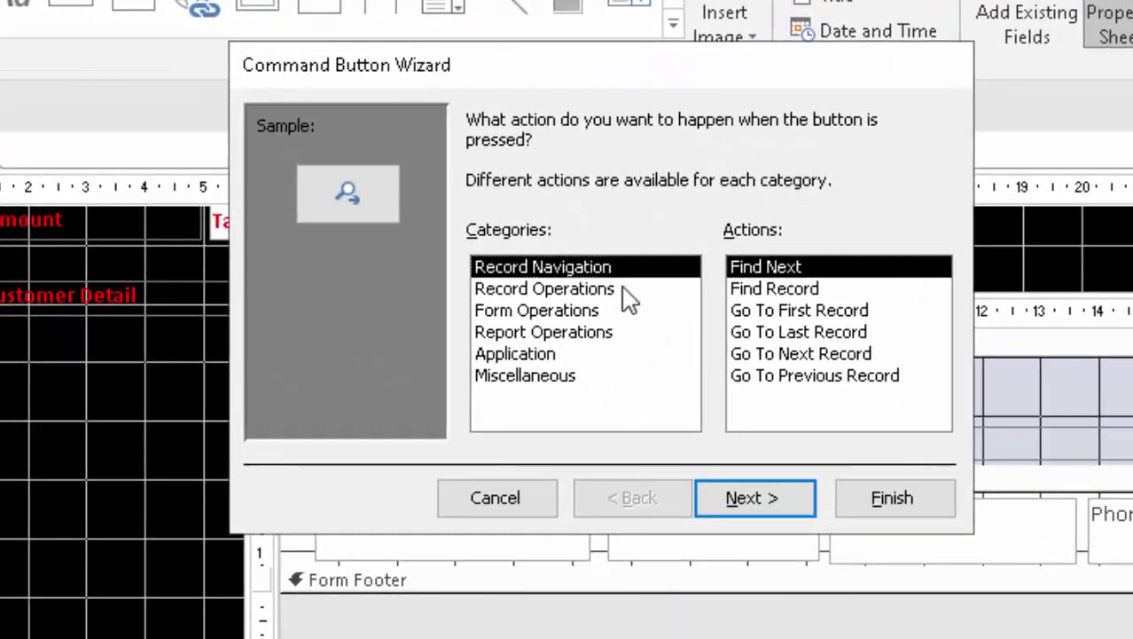
left_click(626, 291)
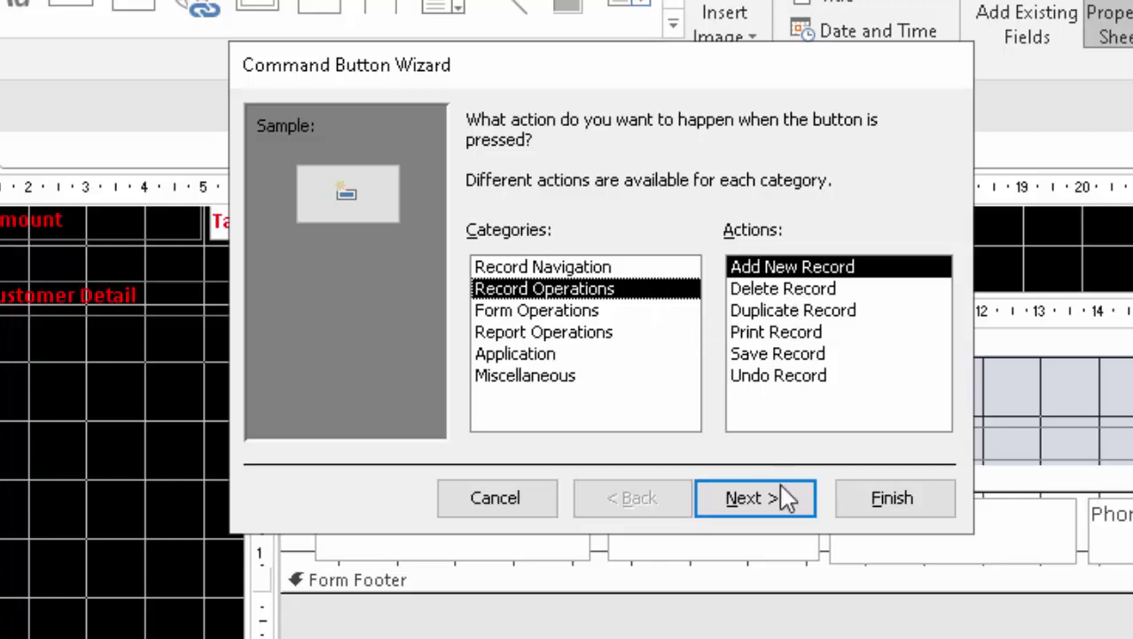
left_click(783, 522)
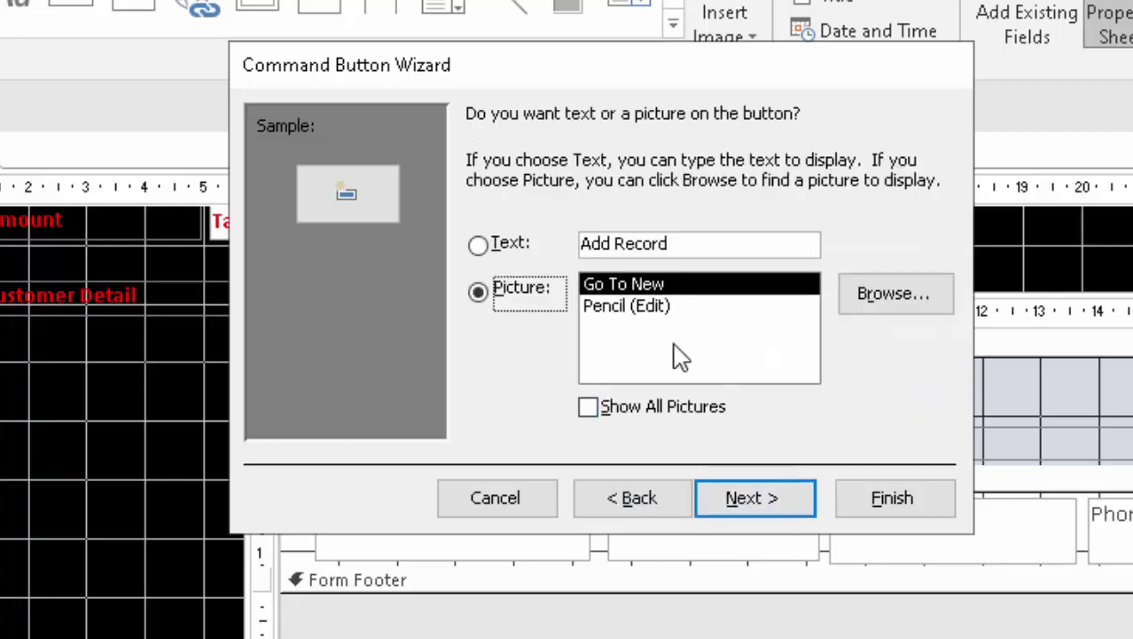
left_click(511, 248)
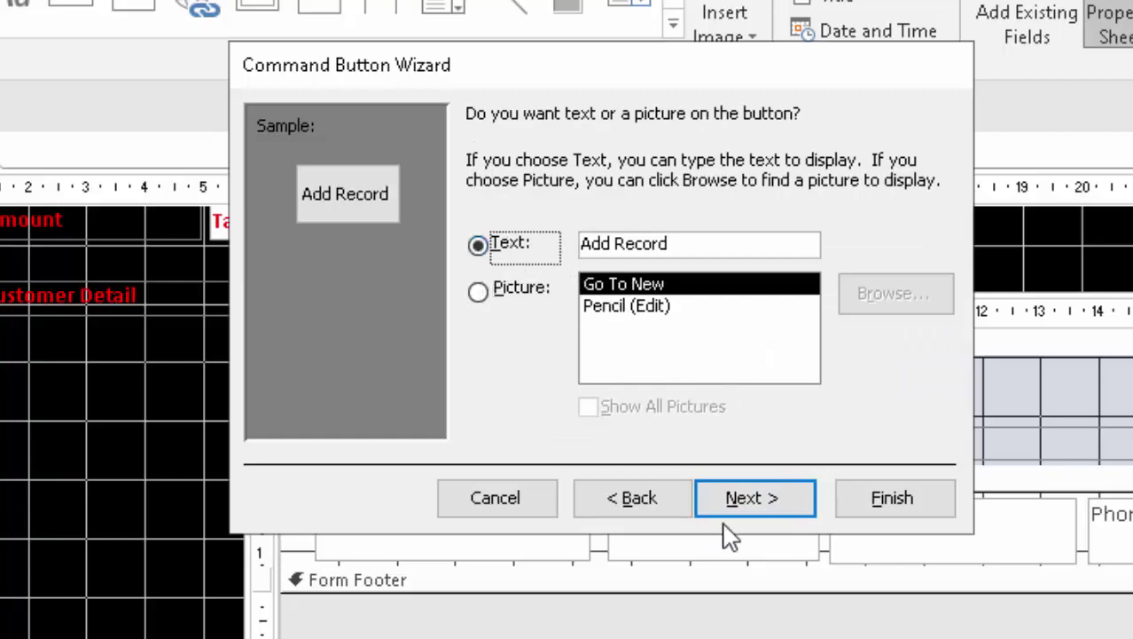
left_click(773, 507)
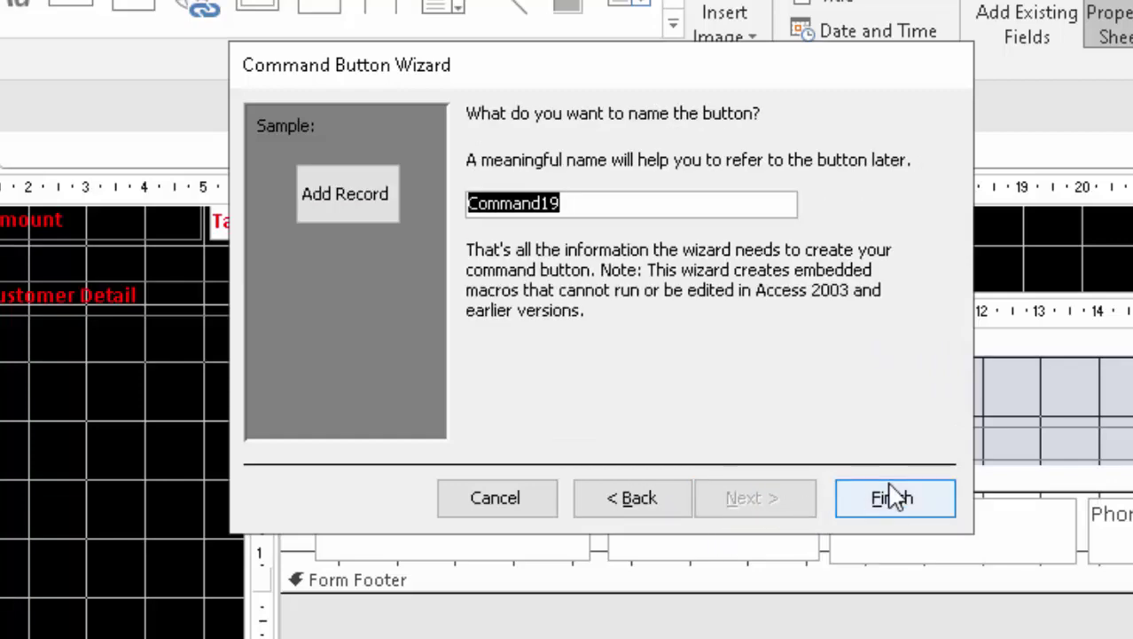
left_click(890, 496)
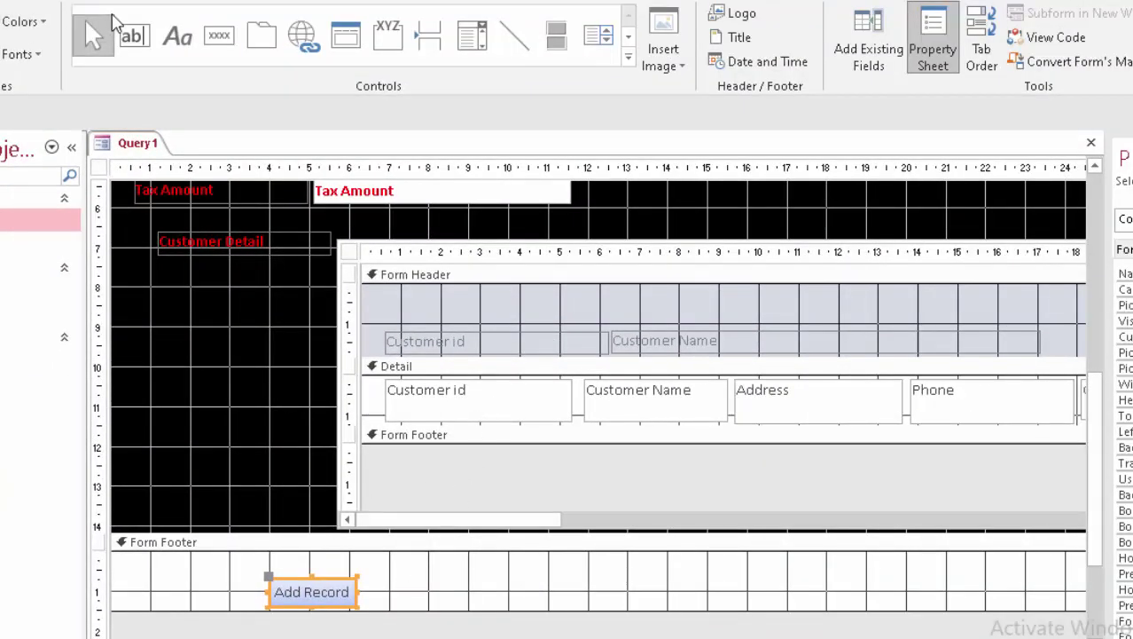
left_click(219, 37)
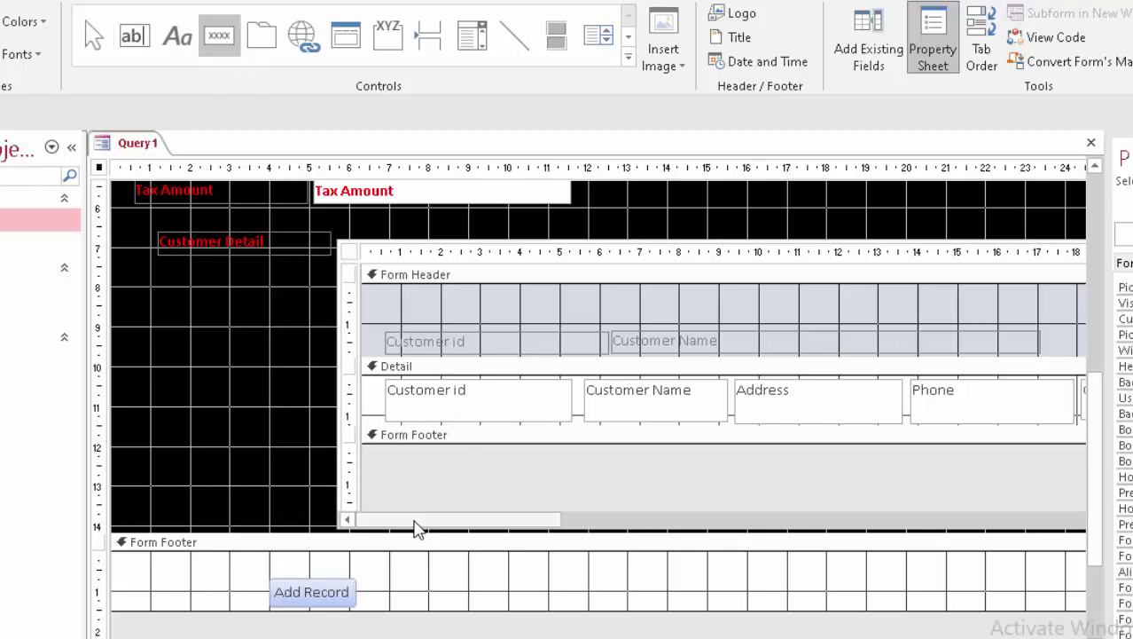
Add a 'Next Record' text button (Go To Next Record) beside Add Record, then preview with F5.
left_click_drag(413, 584, 506, 610)
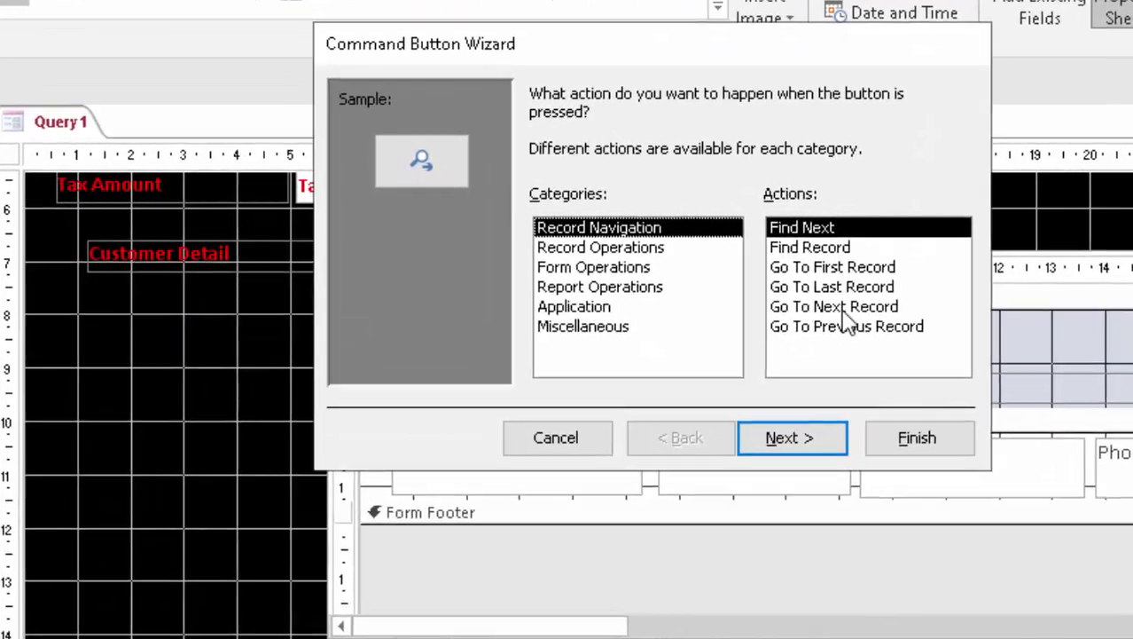
left_click(714, 281)
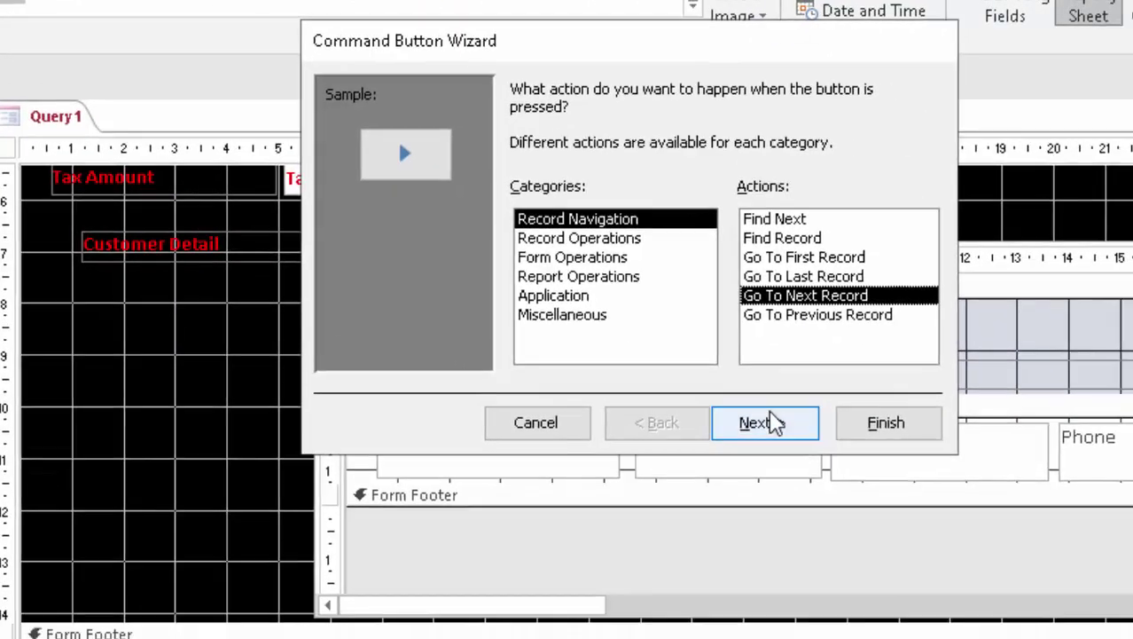
left_click(766, 423)
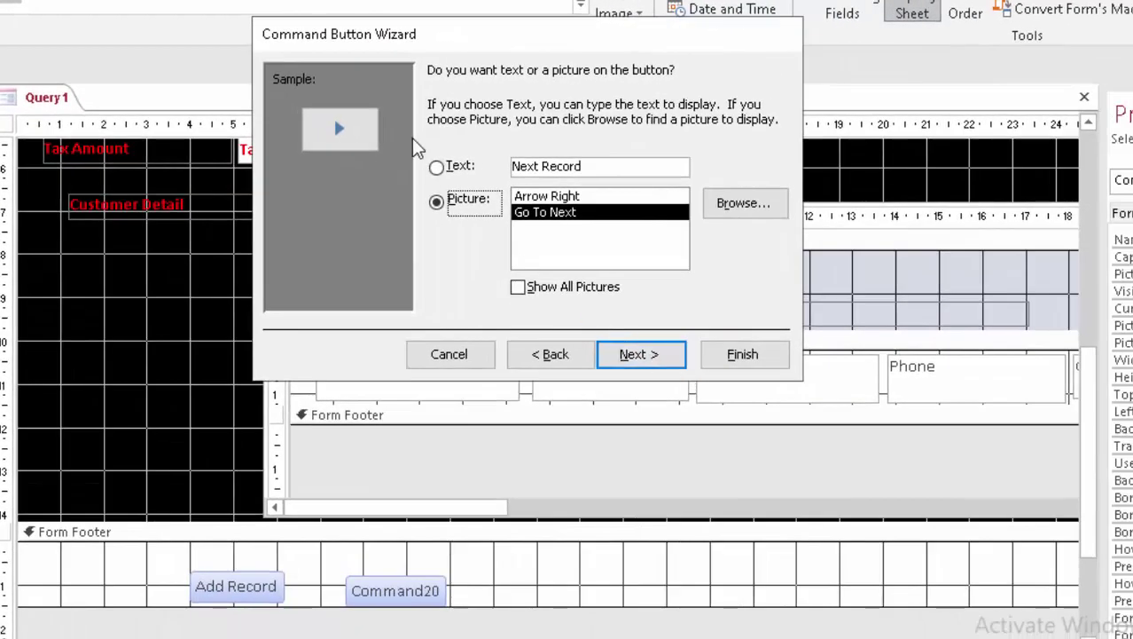
left_click(436, 167)
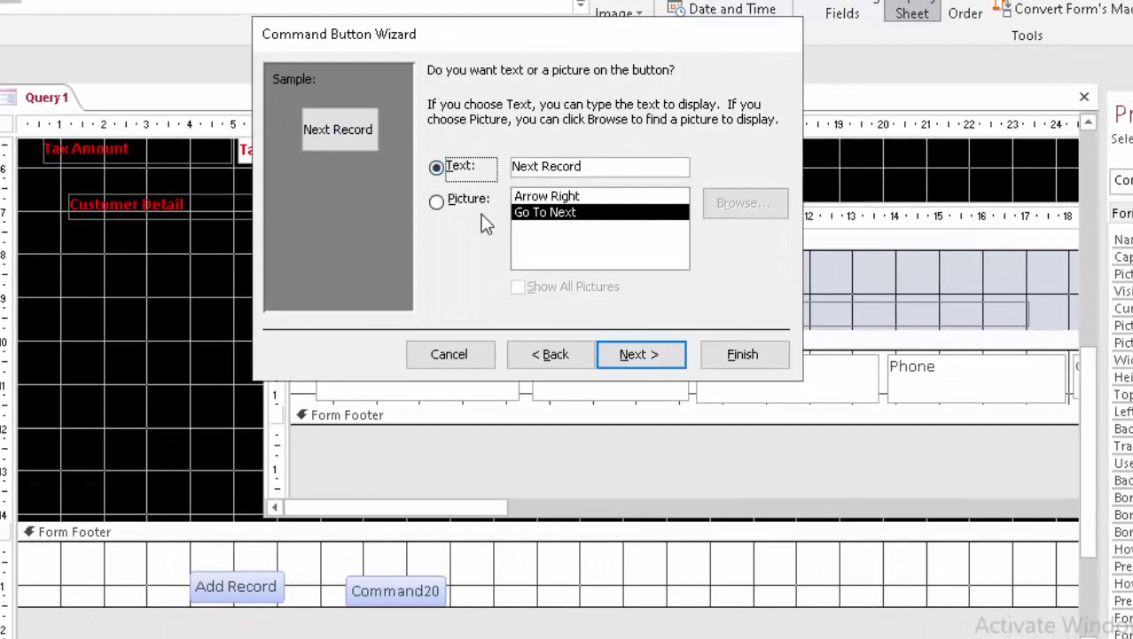
left_click(622, 364)
left_click(730, 359)
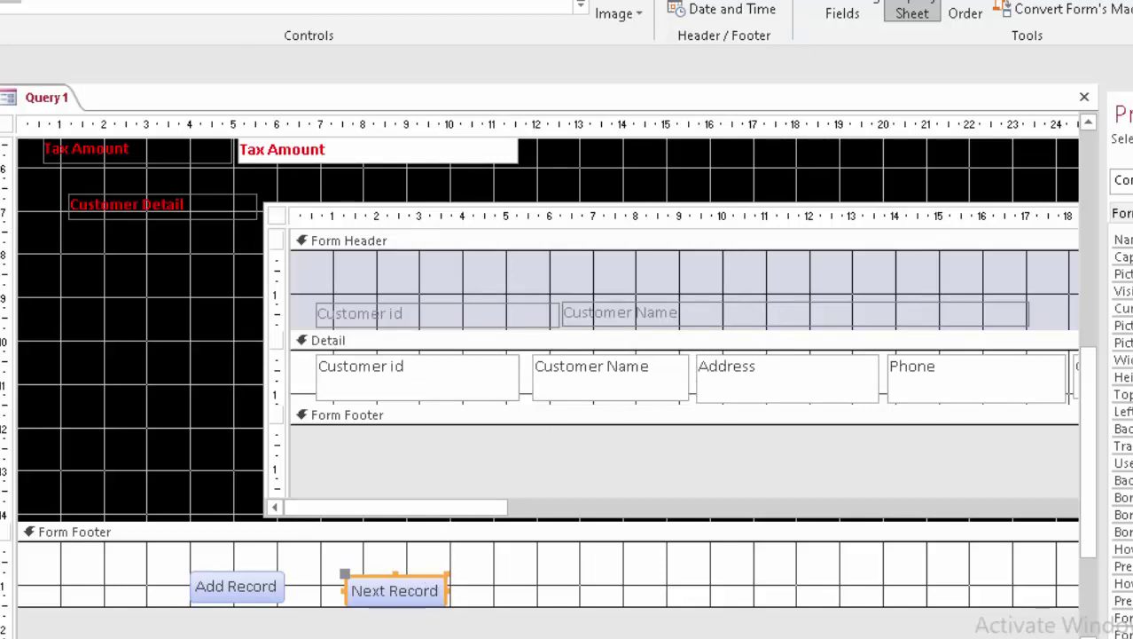
key("F5")
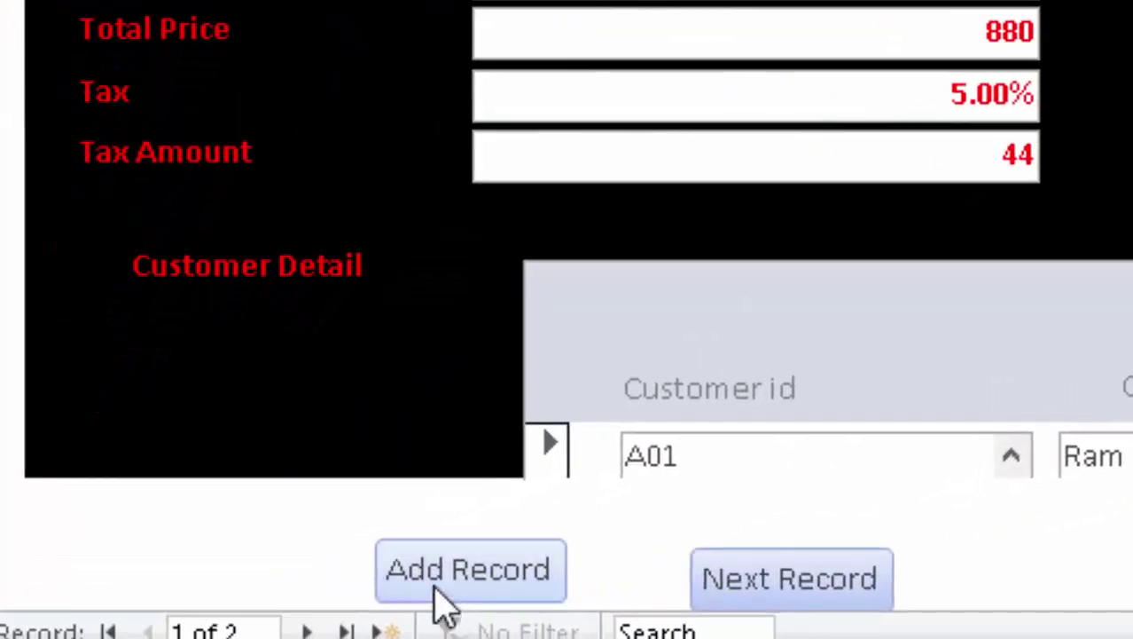
Start a new record named 'OMR Machine' and correct its price to 2200 after the invalid-value warning.
left_click(444, 603)
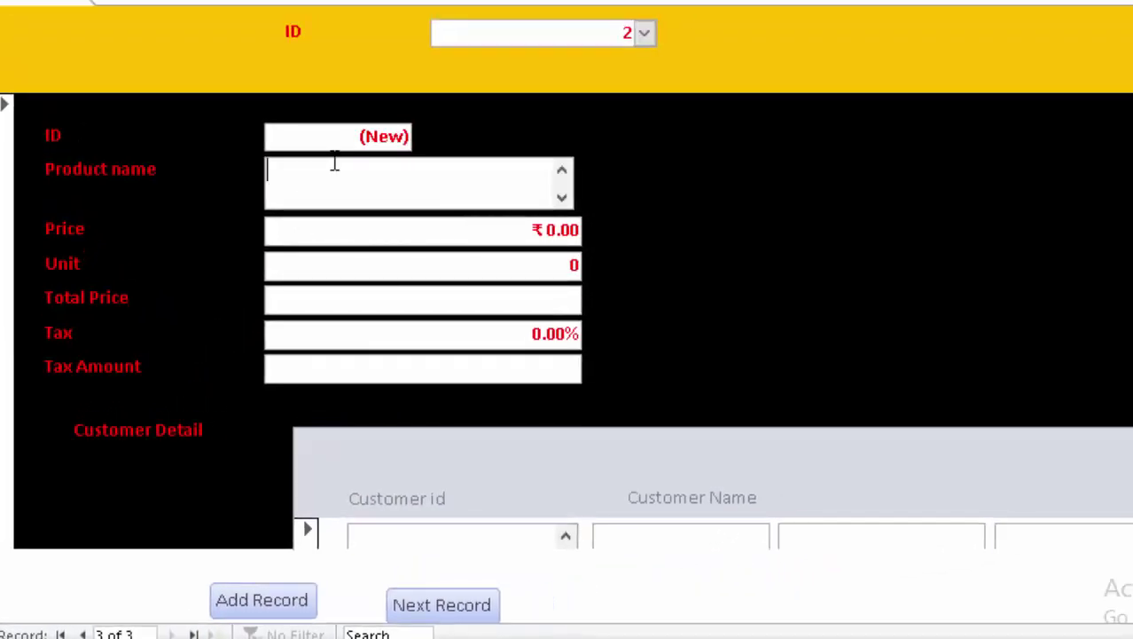
type("OM")
type("R")
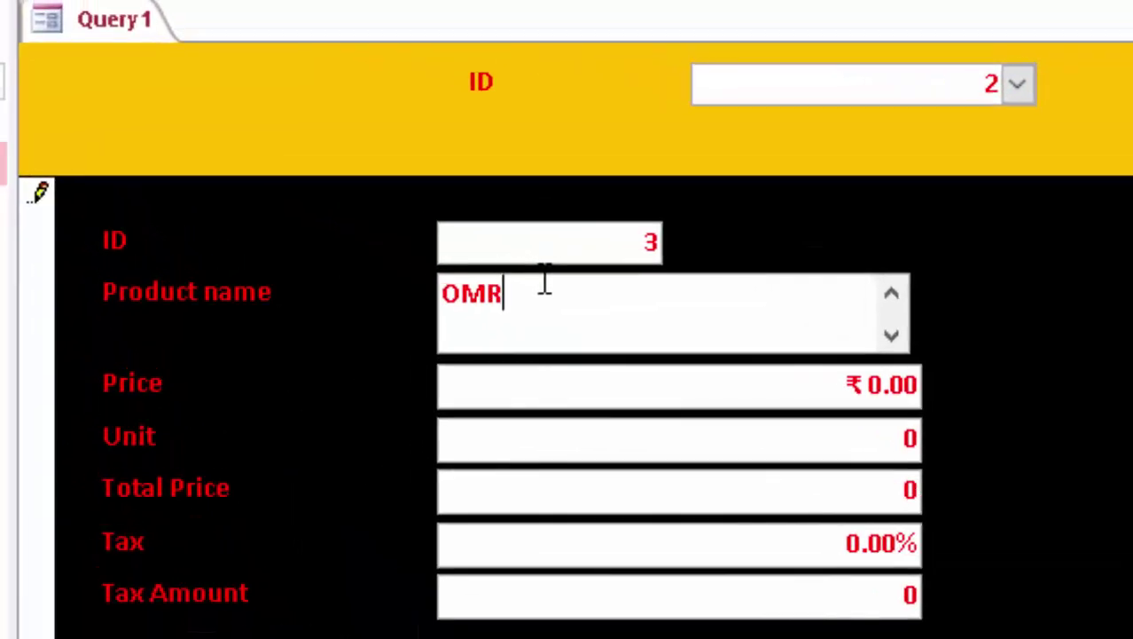
type("Ma")
type("chine")
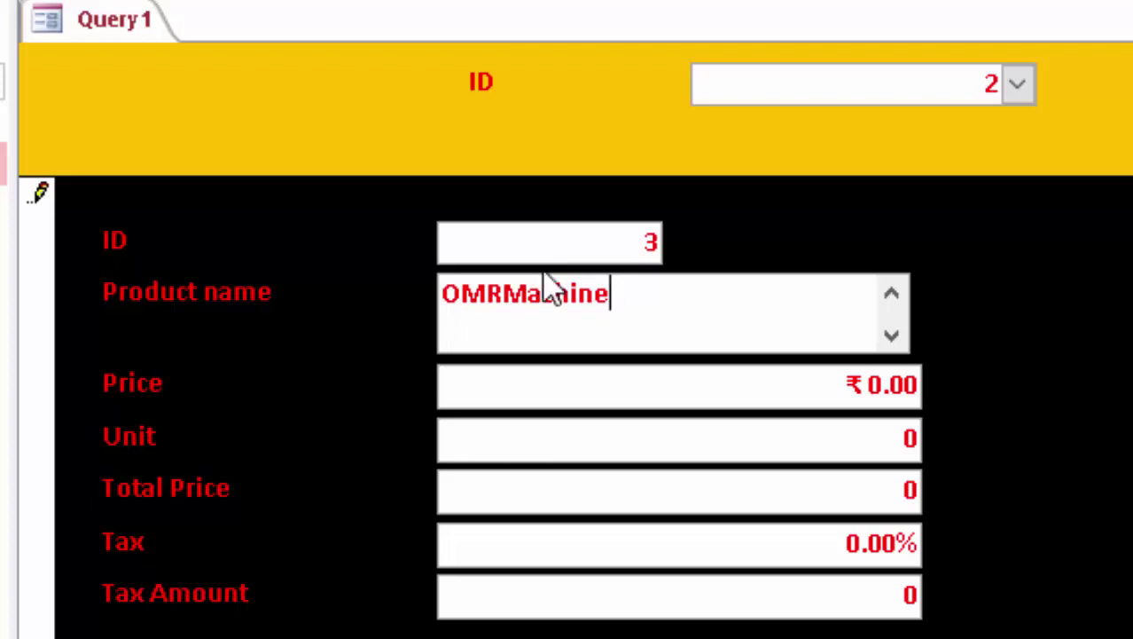
left_click(511, 300)
left_click(712, 388)
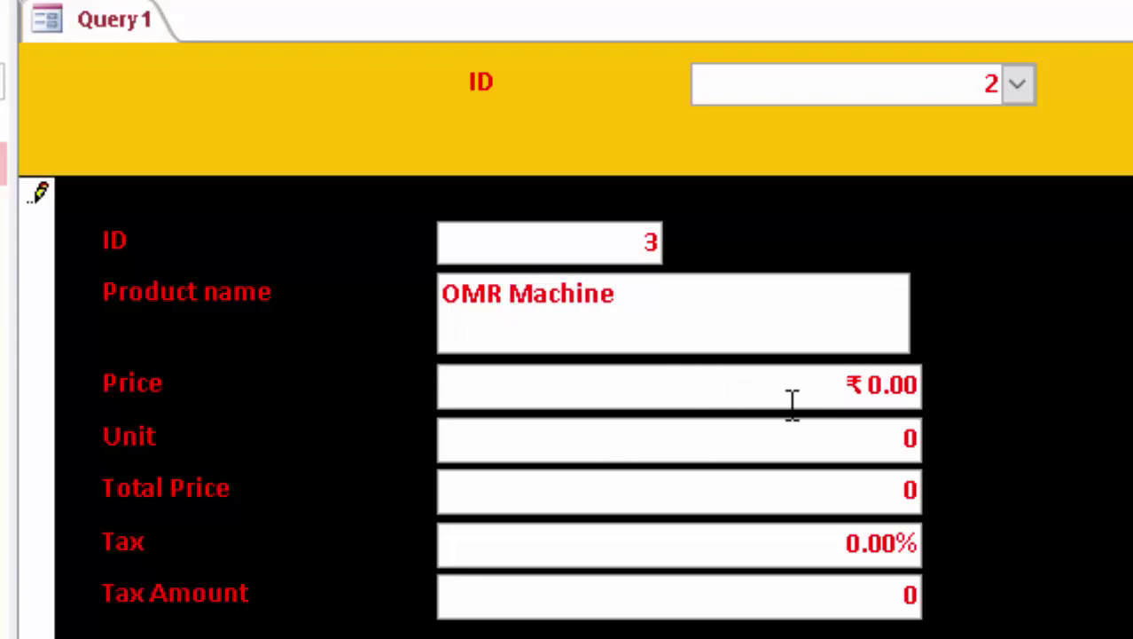
type("2200")
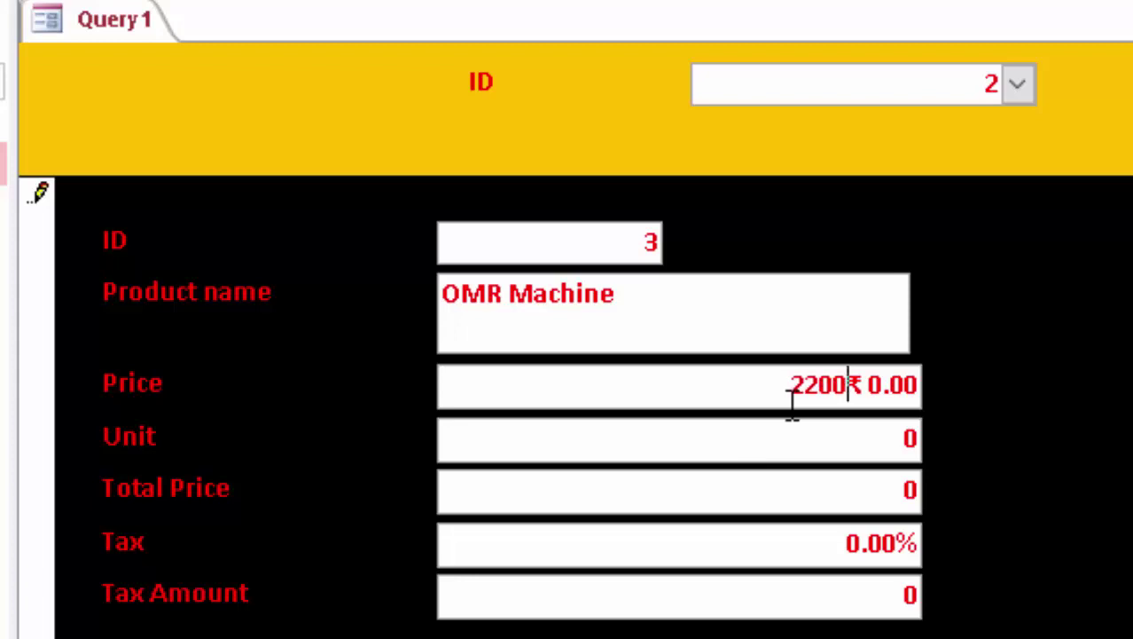
key("Return")
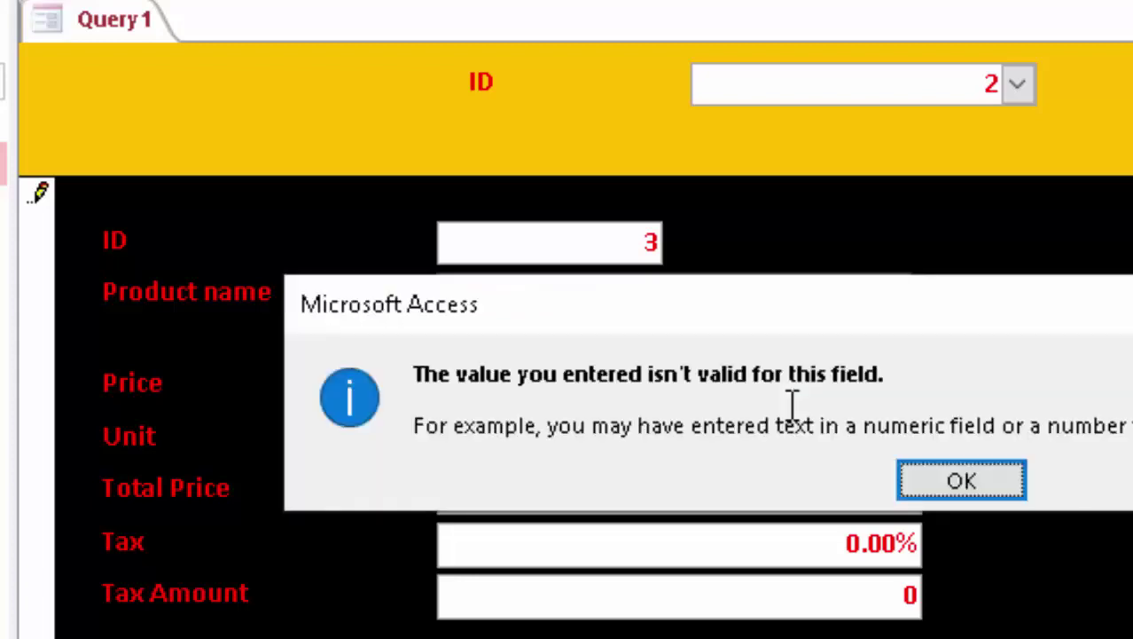
left_click(950, 482)
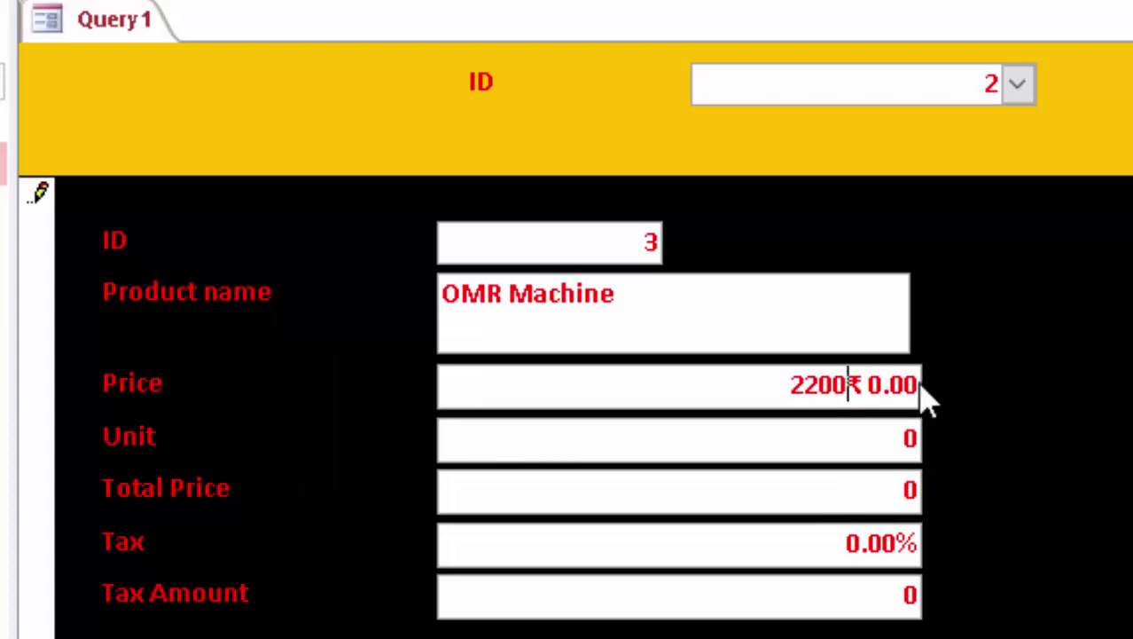
left_click_drag(917, 383, 745, 368)
key("BackSpace")
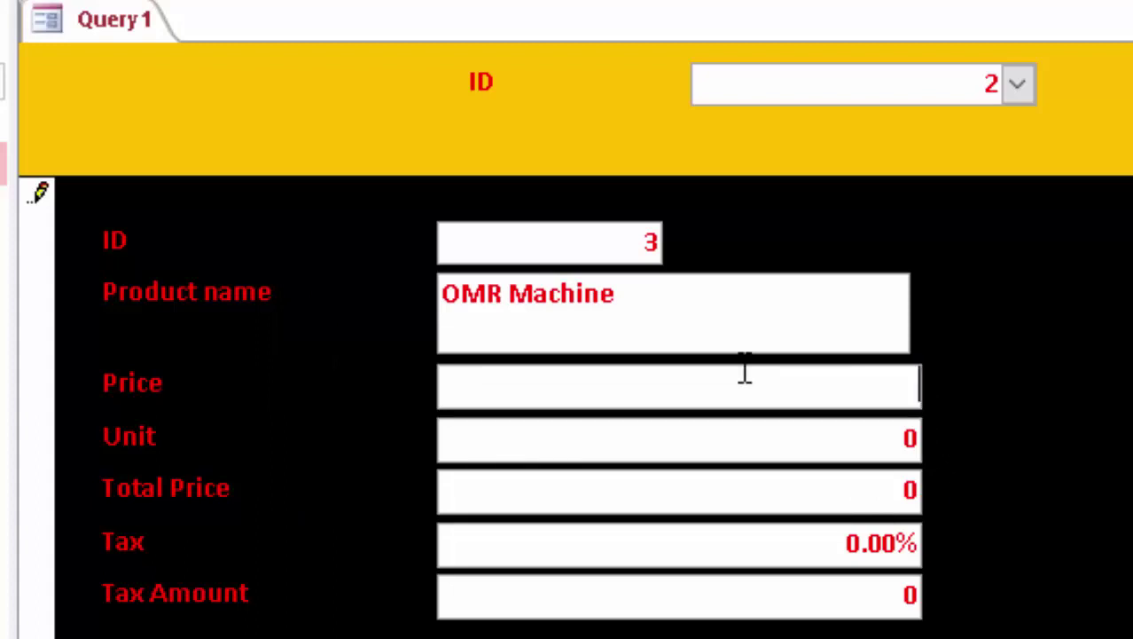
type("22")
type("00")
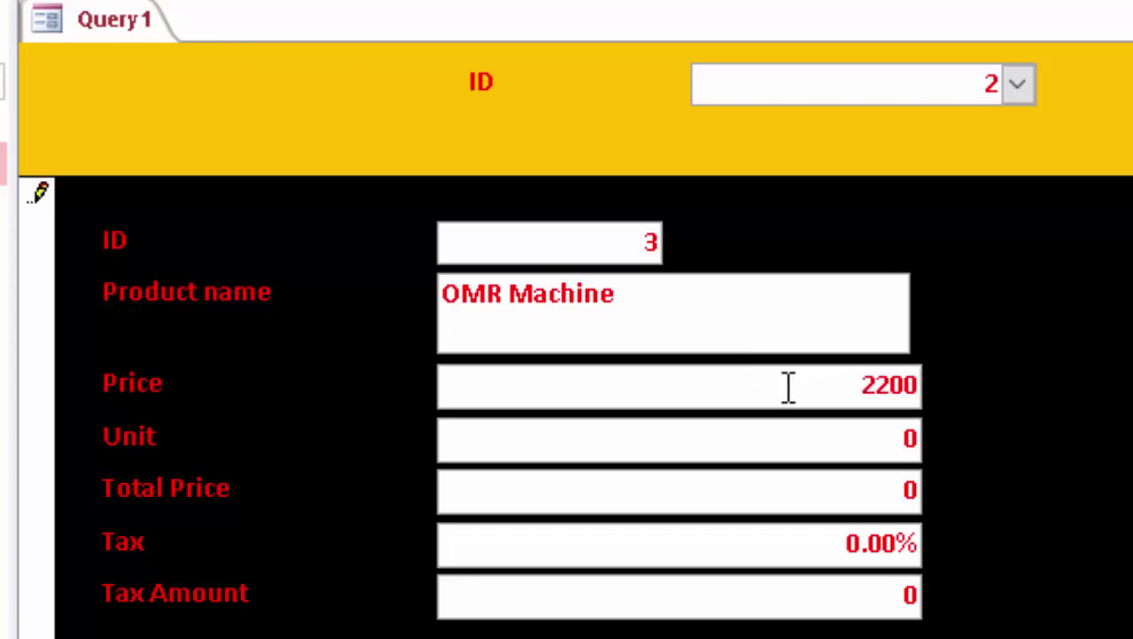
left_click(839, 446)
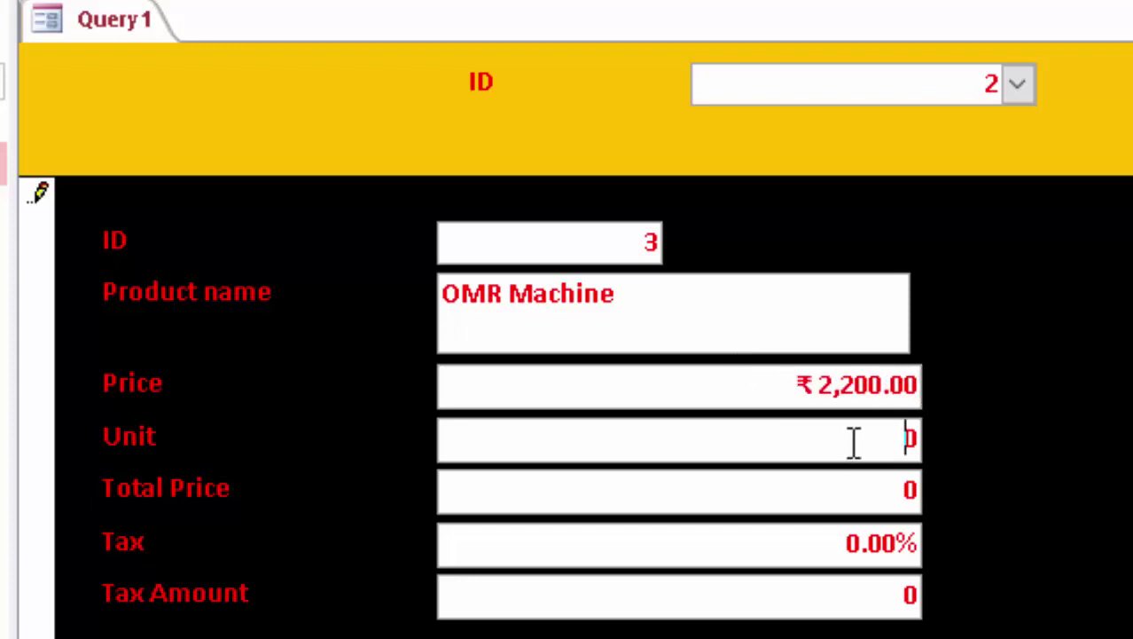
Set the unit count to 60 and the tax rate to 5%.
type("6")
left_click(864, 490)
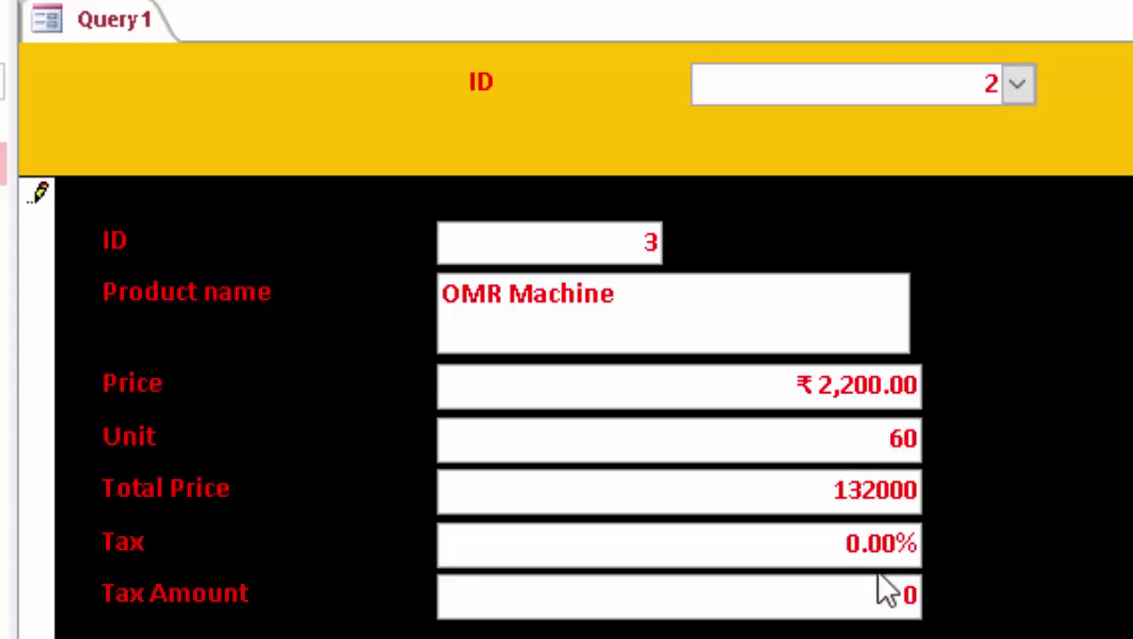
double_click(856, 543)
key("BackSpace")
key("Tab")
key("Tab")
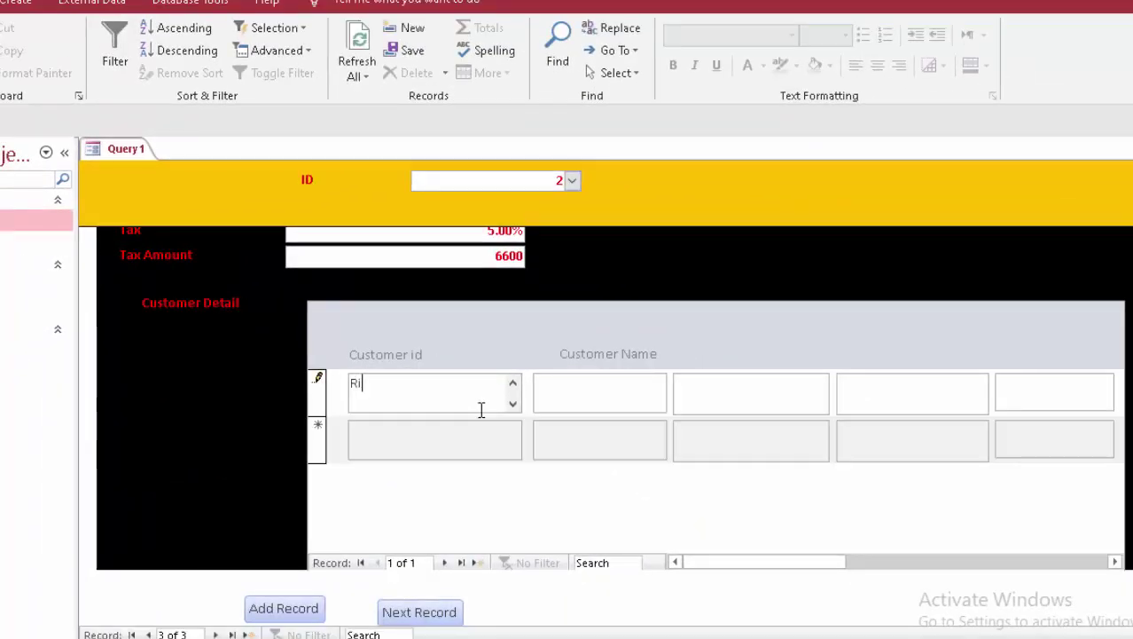
Enter the customer's name in the subform, moving it from Customer id into Customer Name.
type("h")
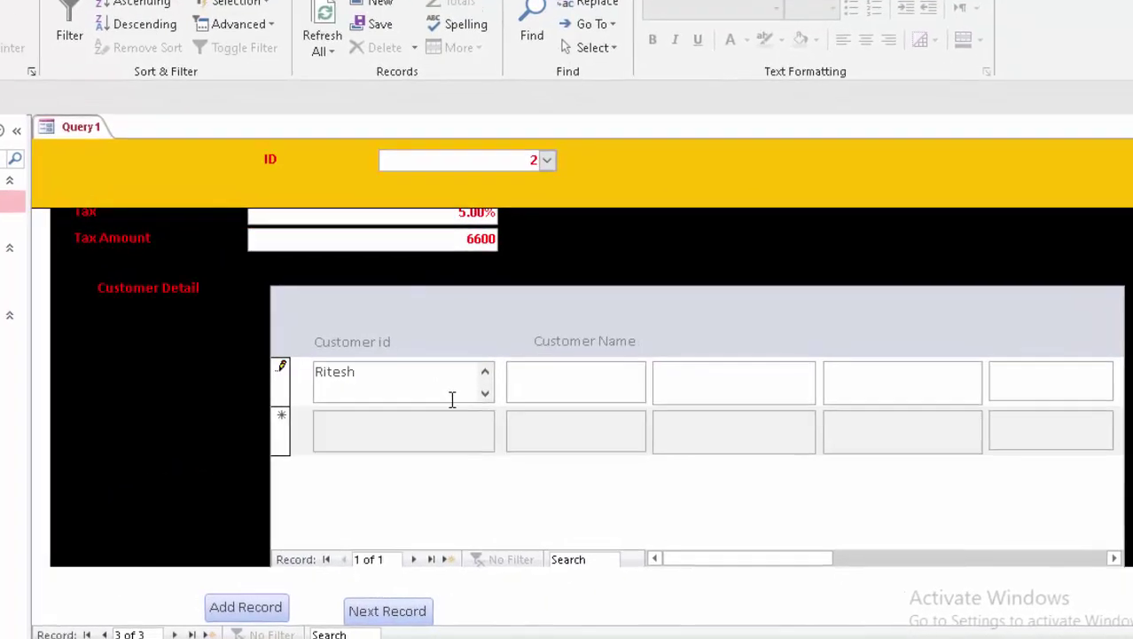
type(" Kumar")
key("Tab")
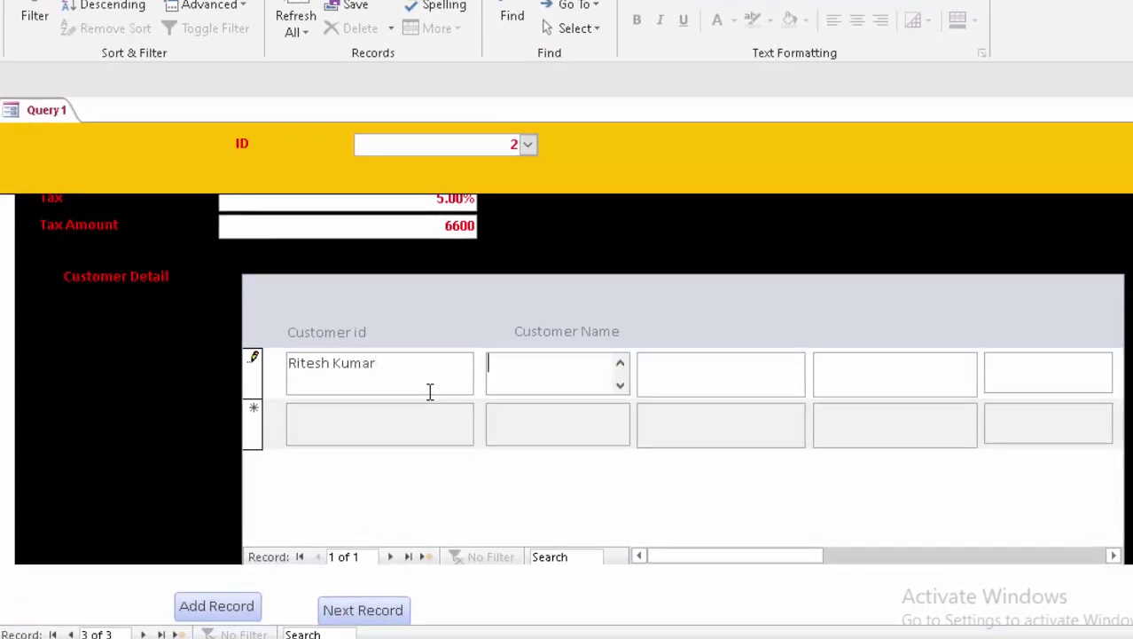
left_click_drag(413, 377, 301, 381)
key("ctrl+c")
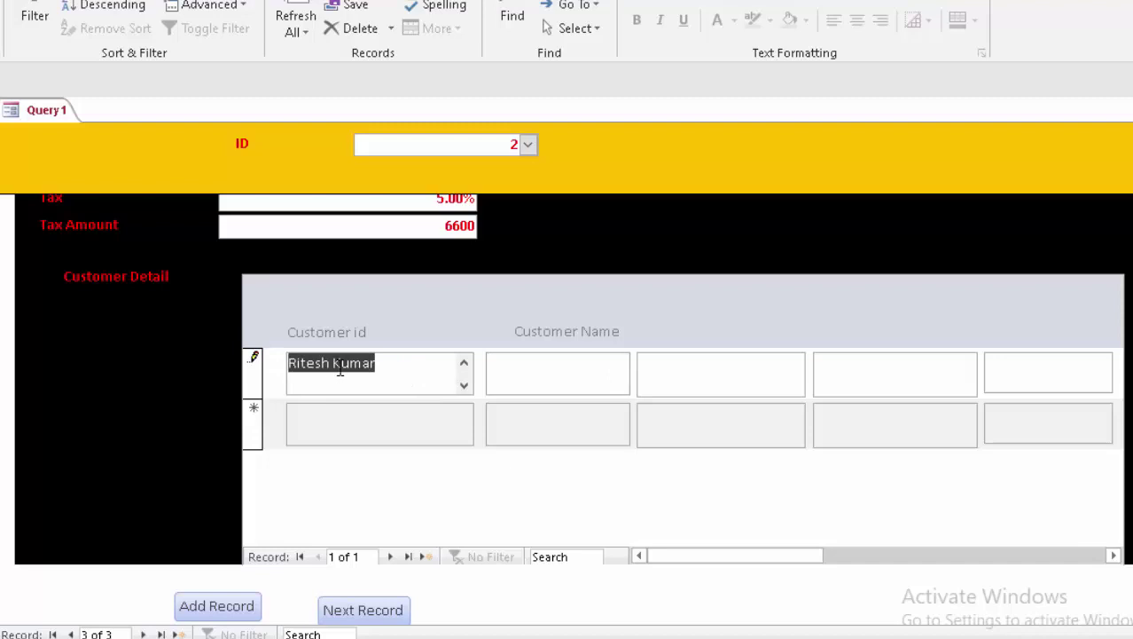
right_click(339, 370)
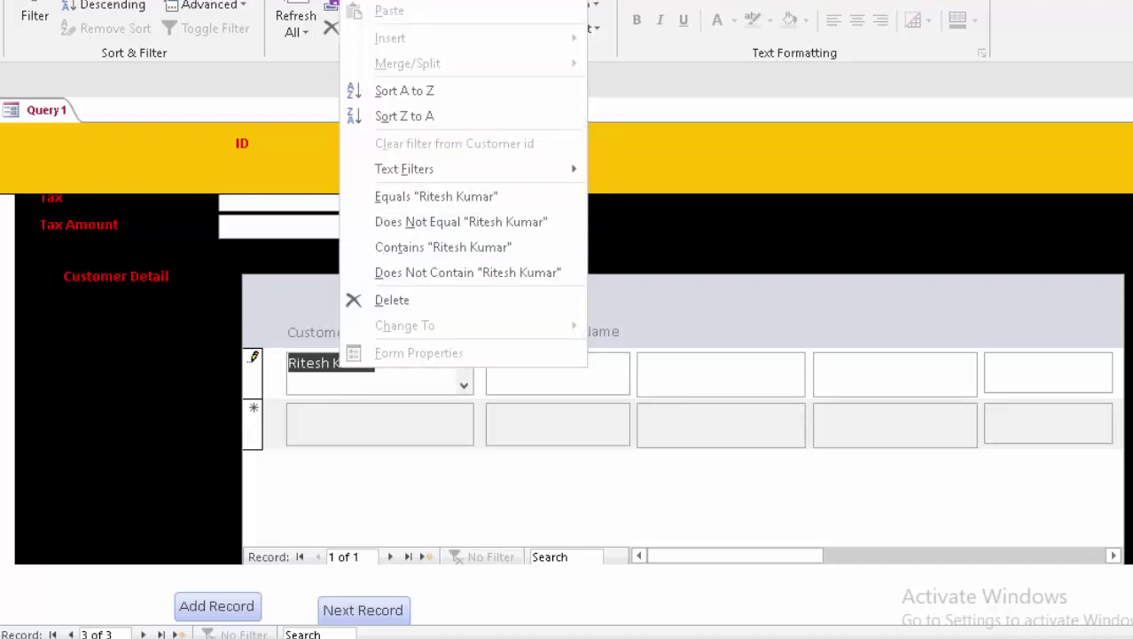
left_click(577, 302)
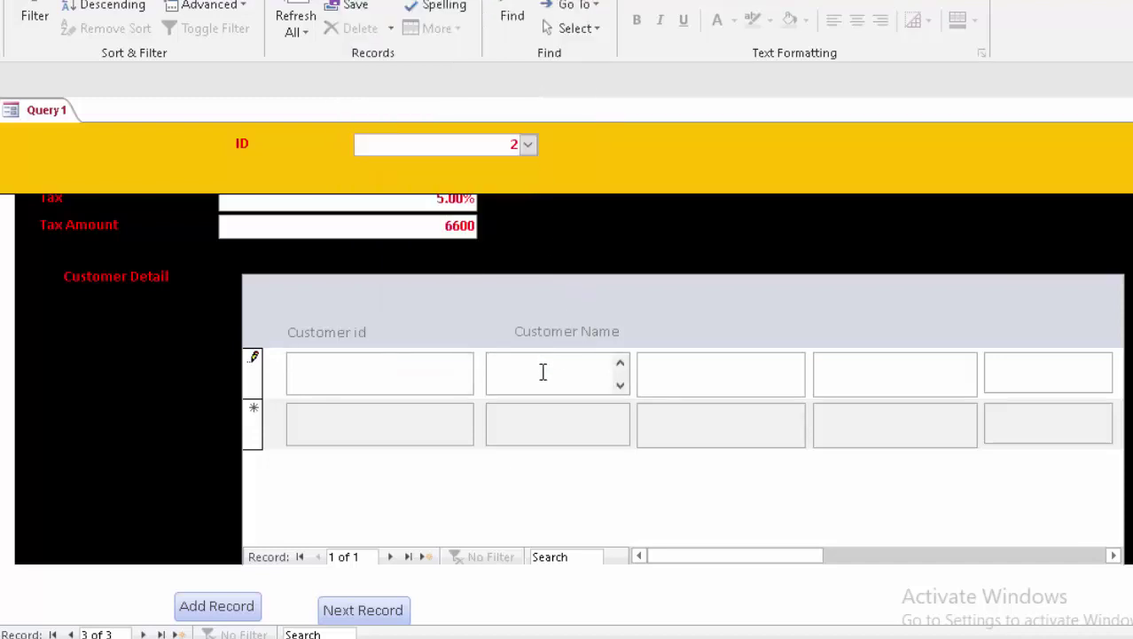
key("ctrl+v")
Fill customer id 3, address 'New colony Deoria', city 'Deoria' and the customer's phone number.
left_click(299, 378)
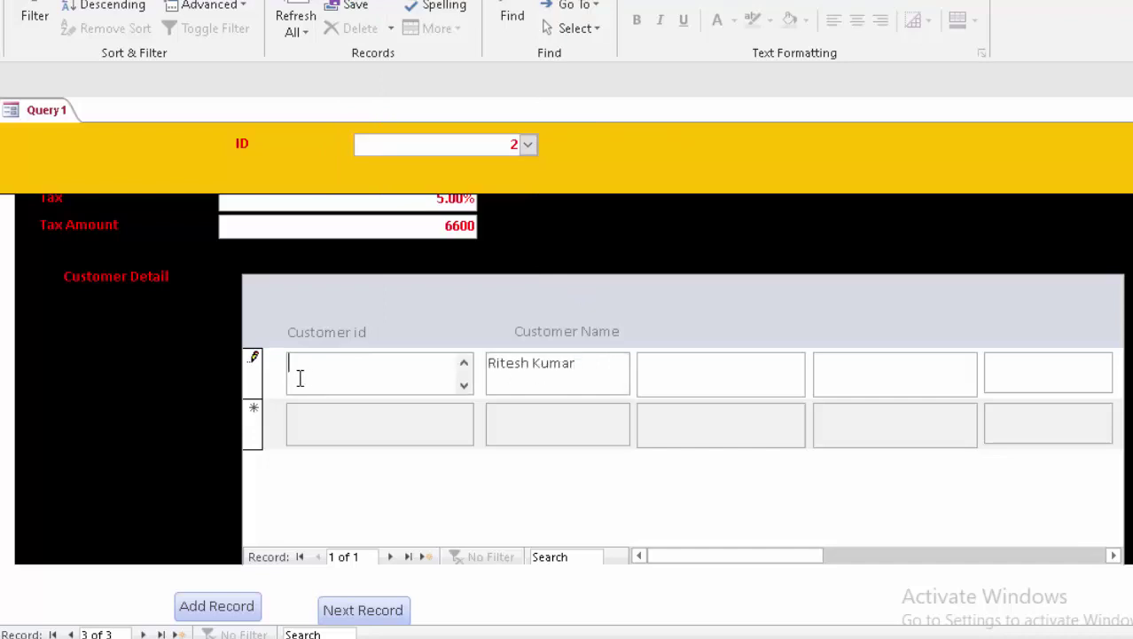
type("3")
key("Tab")
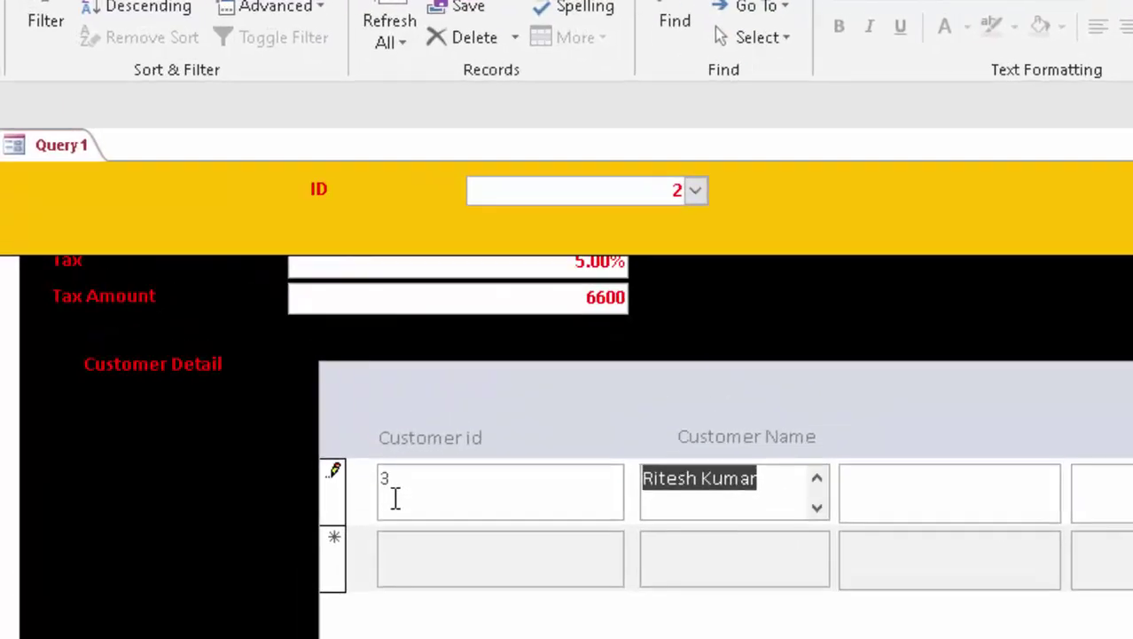
key("Tab")
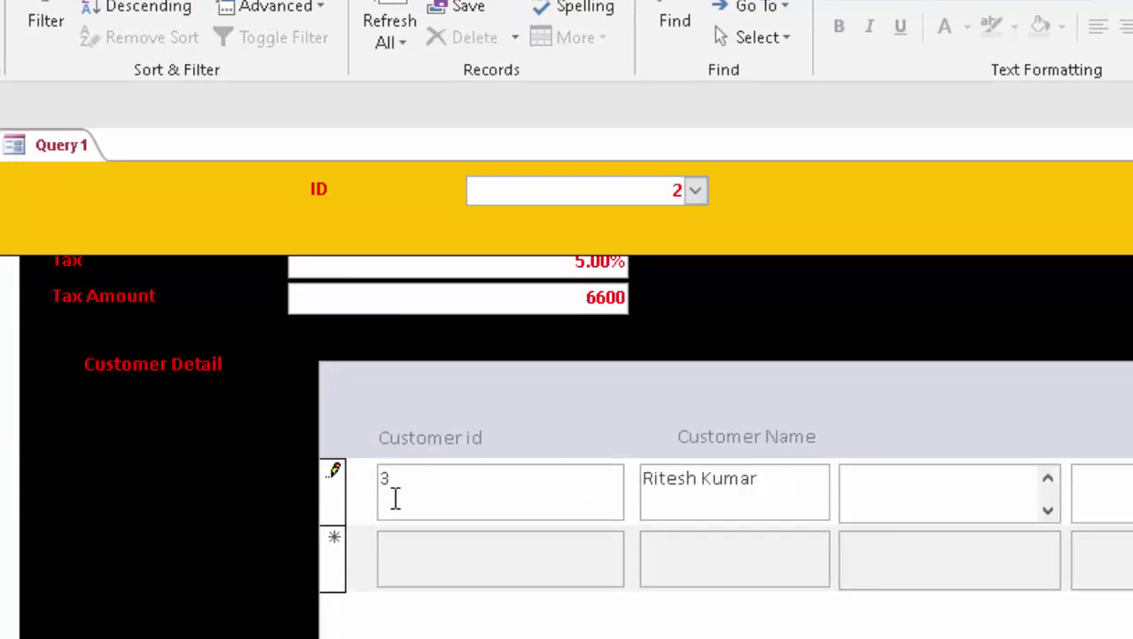
type("Ne")
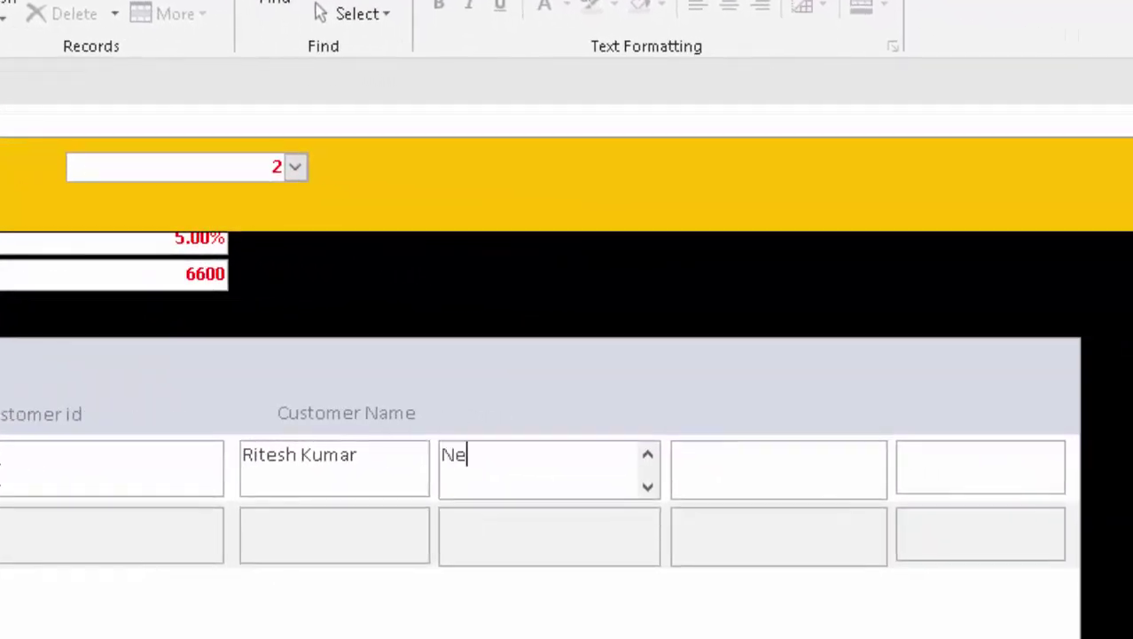
type("w colony ")
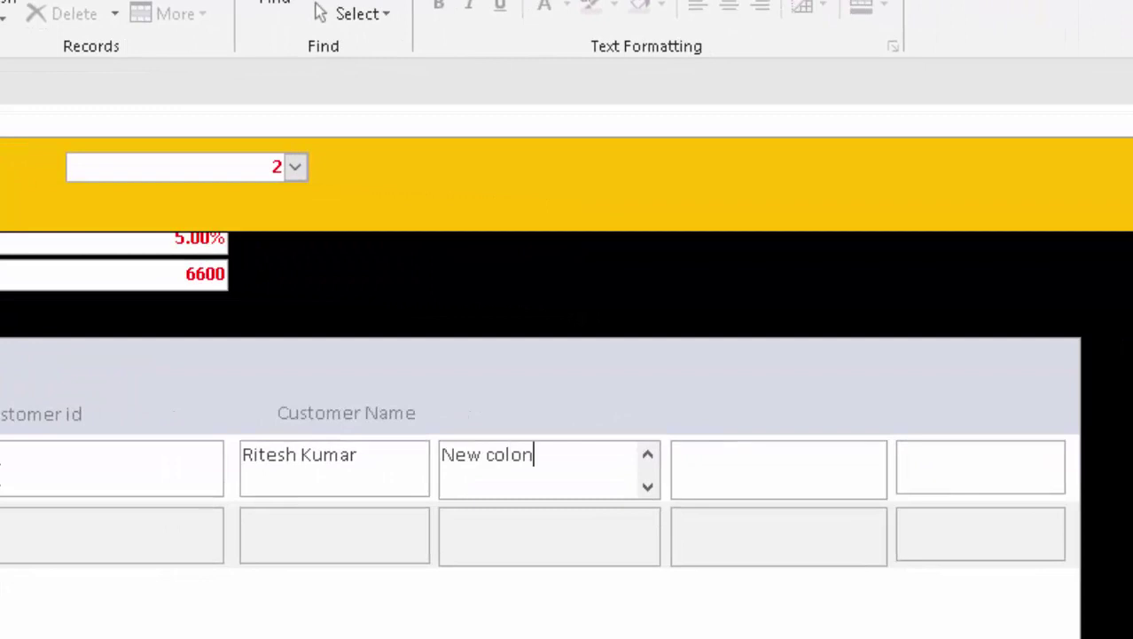
type("Deoria")
key("Tab")
type("57858969")
key("Tab")
type("Deoria")
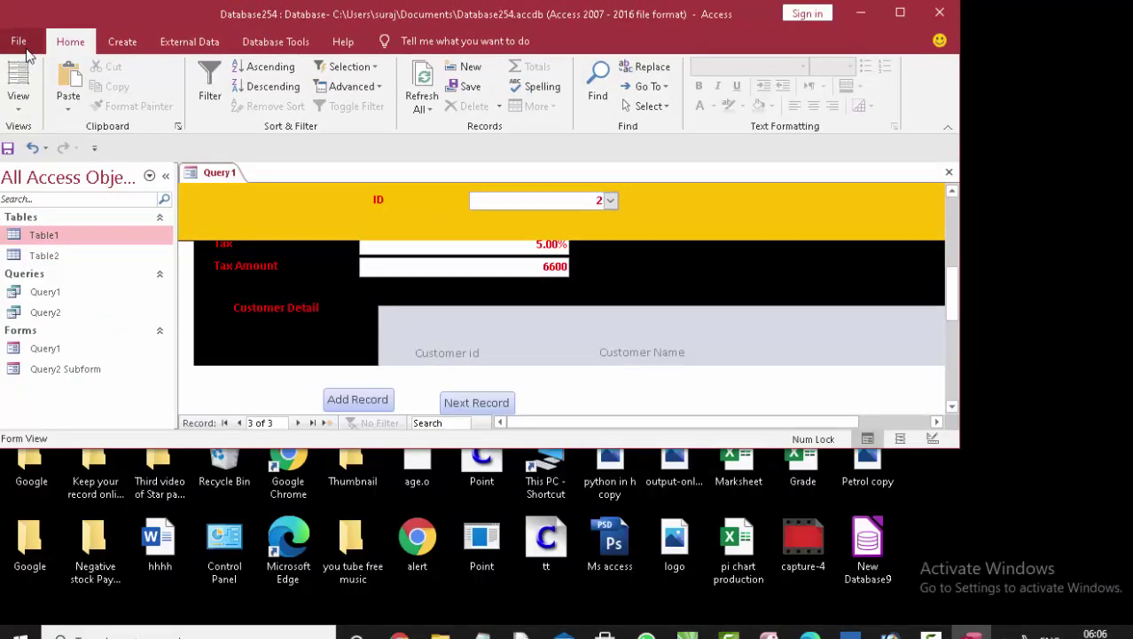
Maximise Access, switch Query1 to Design View and scroll down to the Form Footer.
left_click(20, 41)
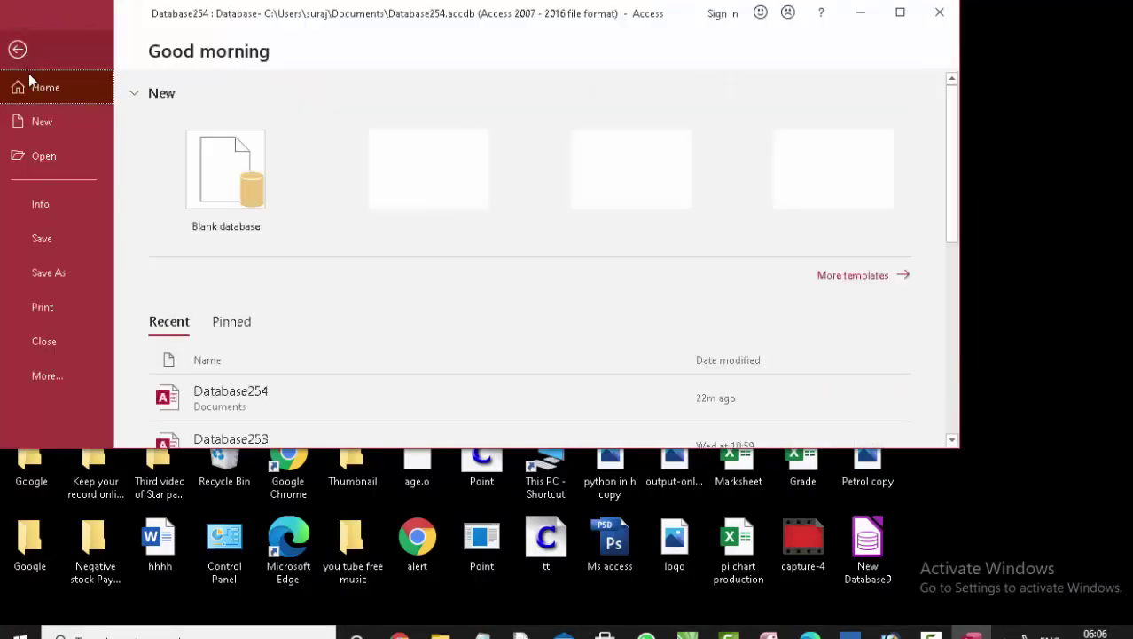
left_click(53, 249)
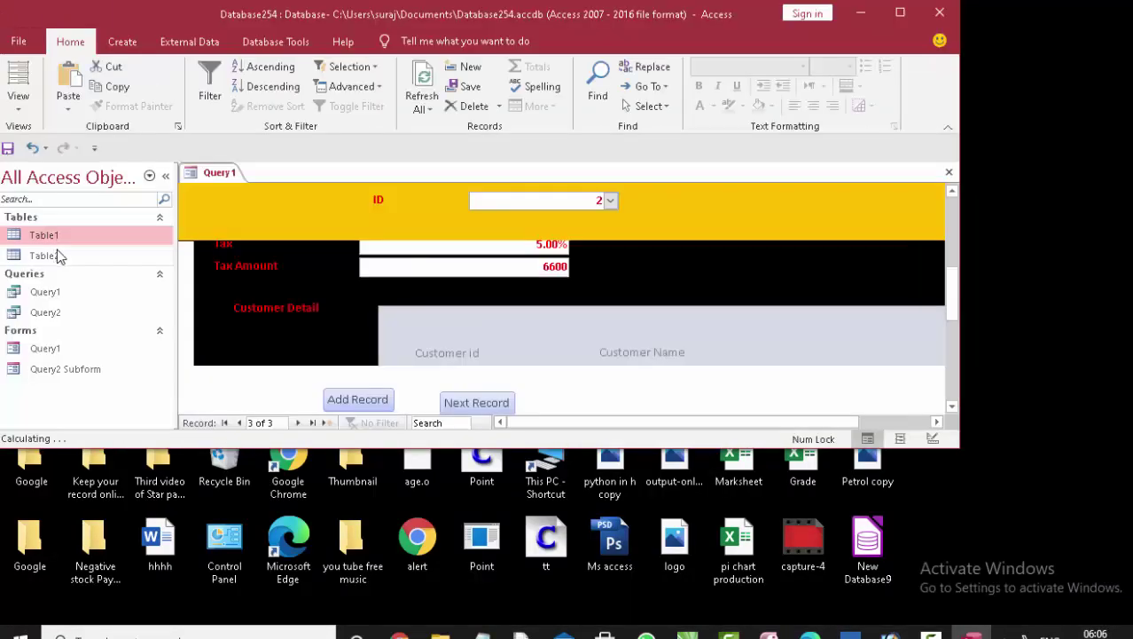
left_click(900, 12)
left_click(26, 108)
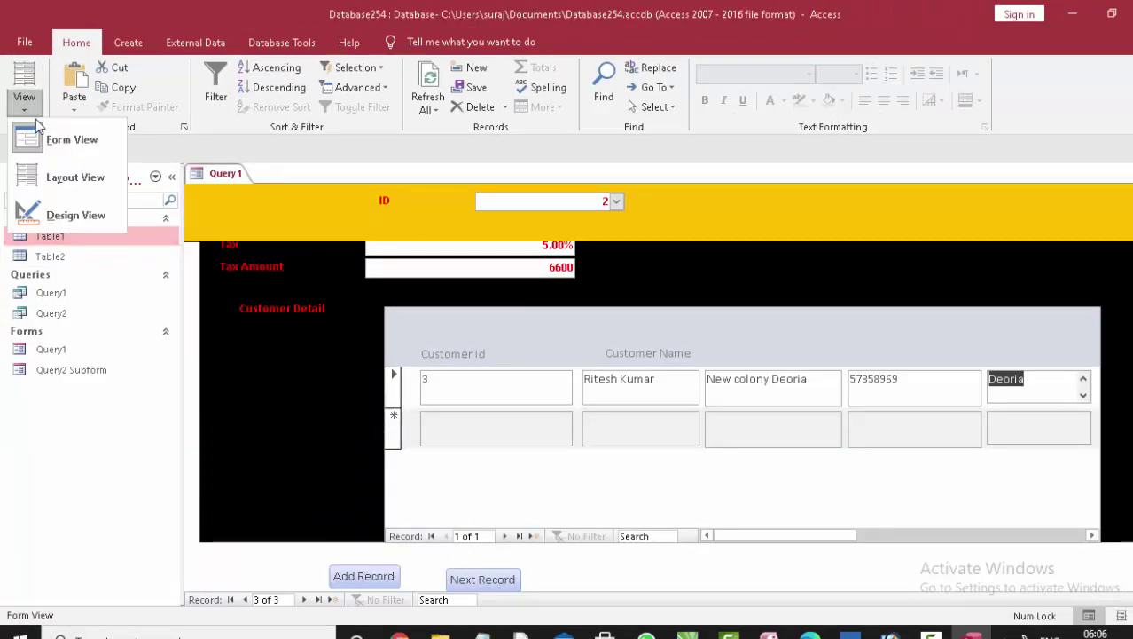
left_click(73, 216)
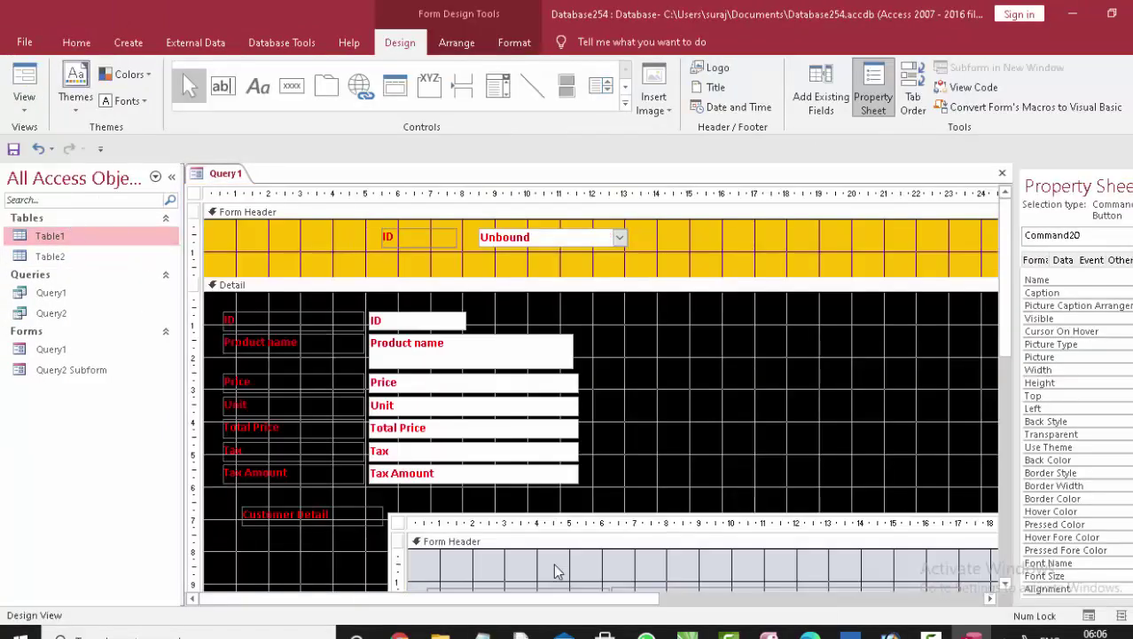
scroll(553, 563, "down", 5)
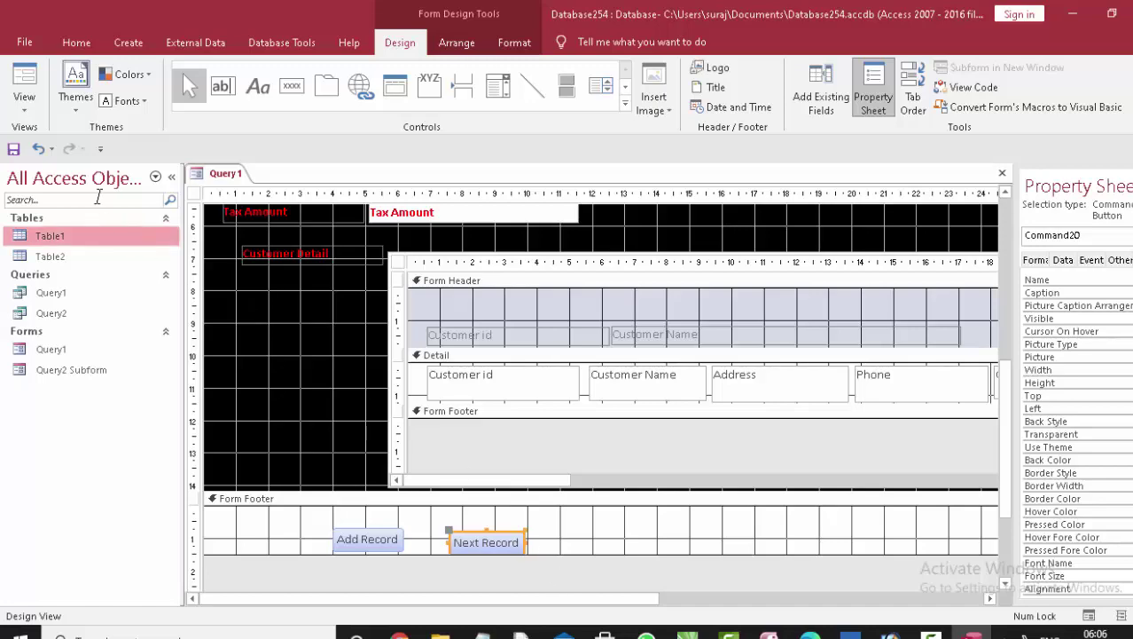
Draw a third footer button right of Next Record using Record Operations > Save Record, shown as text.
left_click(292, 87)
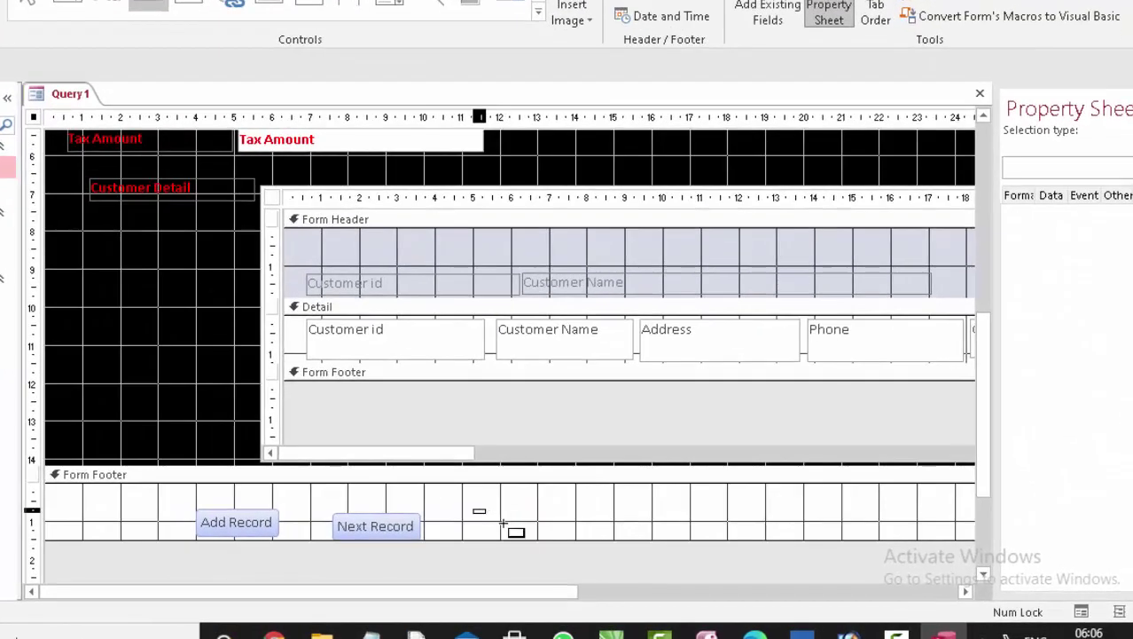
left_click_drag(515, 515, 596, 543)
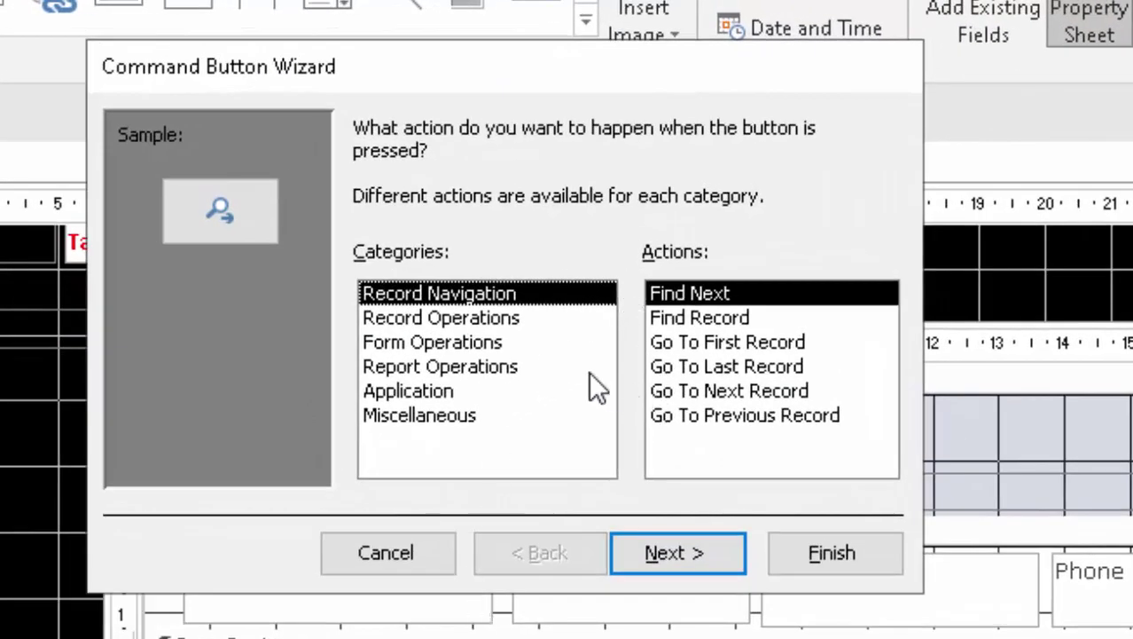
left_click(495, 320)
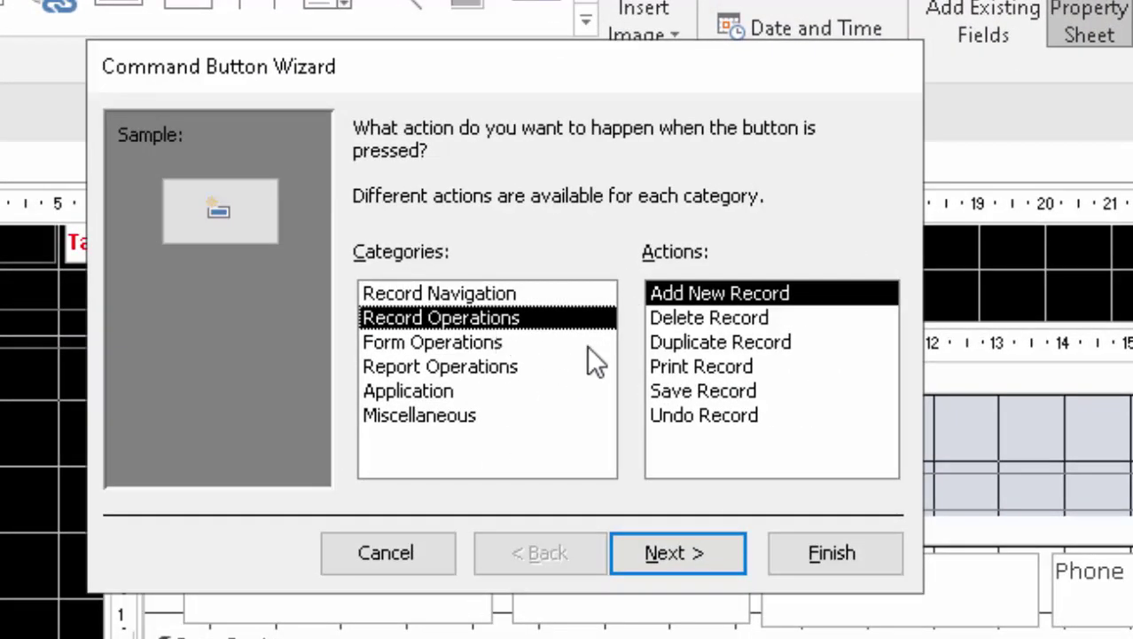
left_click(650, 393)
left_click(667, 552)
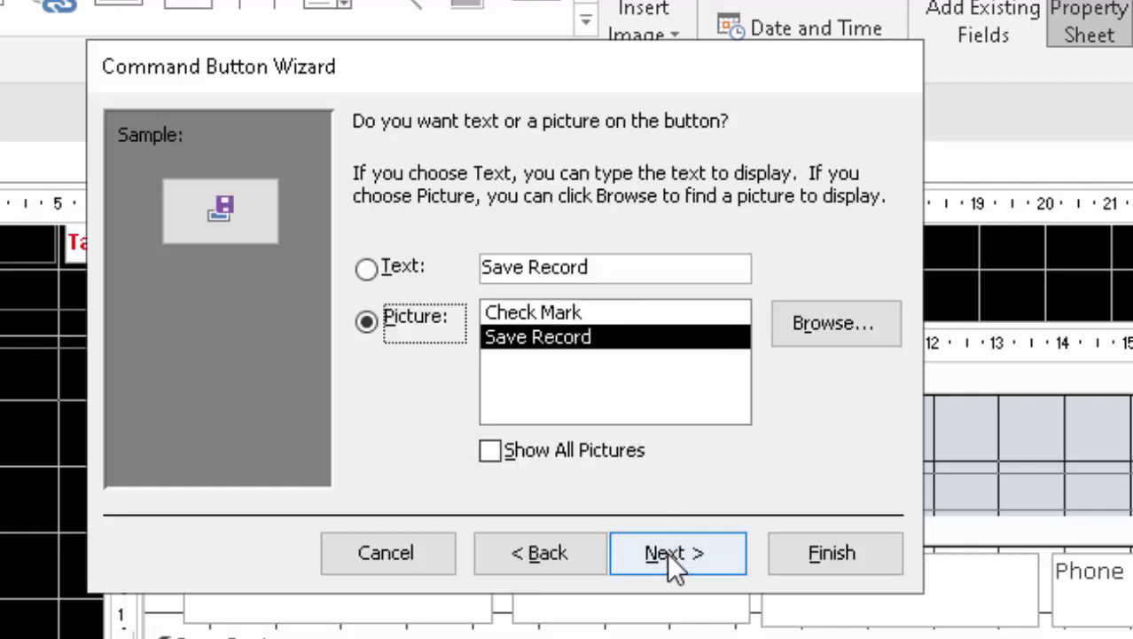
left_click(421, 268)
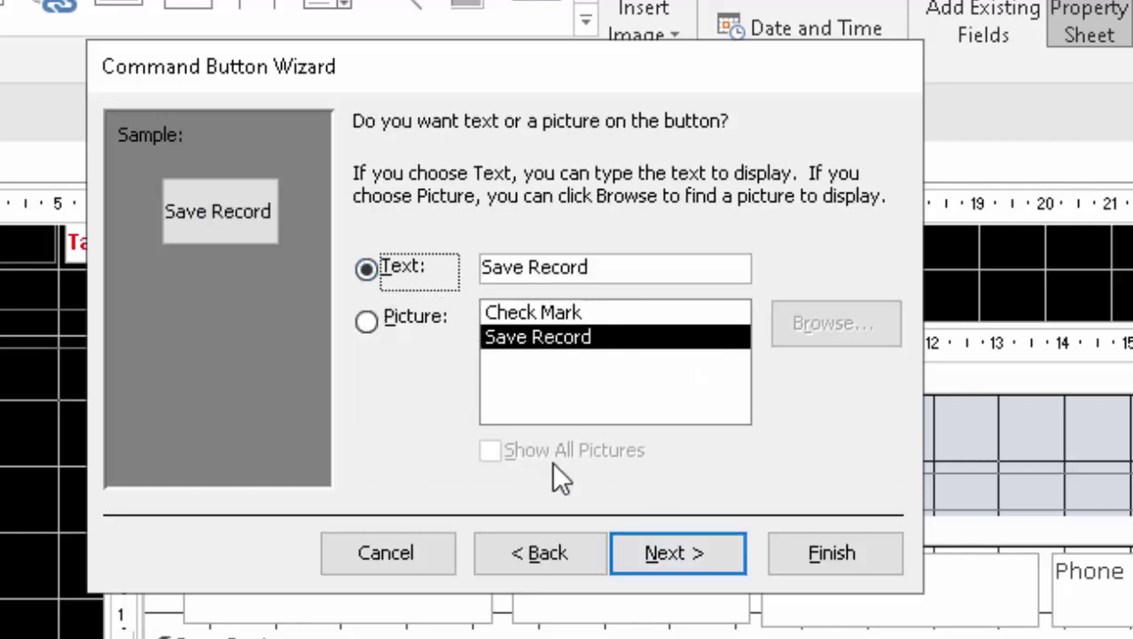
left_click(676, 567)
left_click(852, 560)
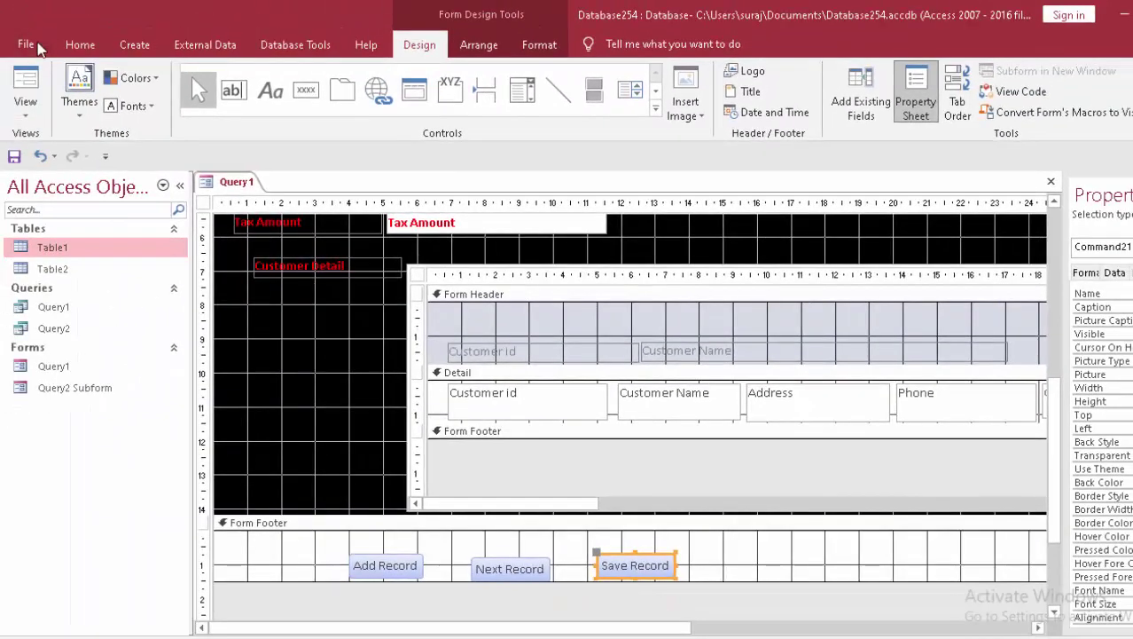
Preview the form with its three record buttons, then briefly visit the File page, desktop and Run prompt.
left_click(32, 76)
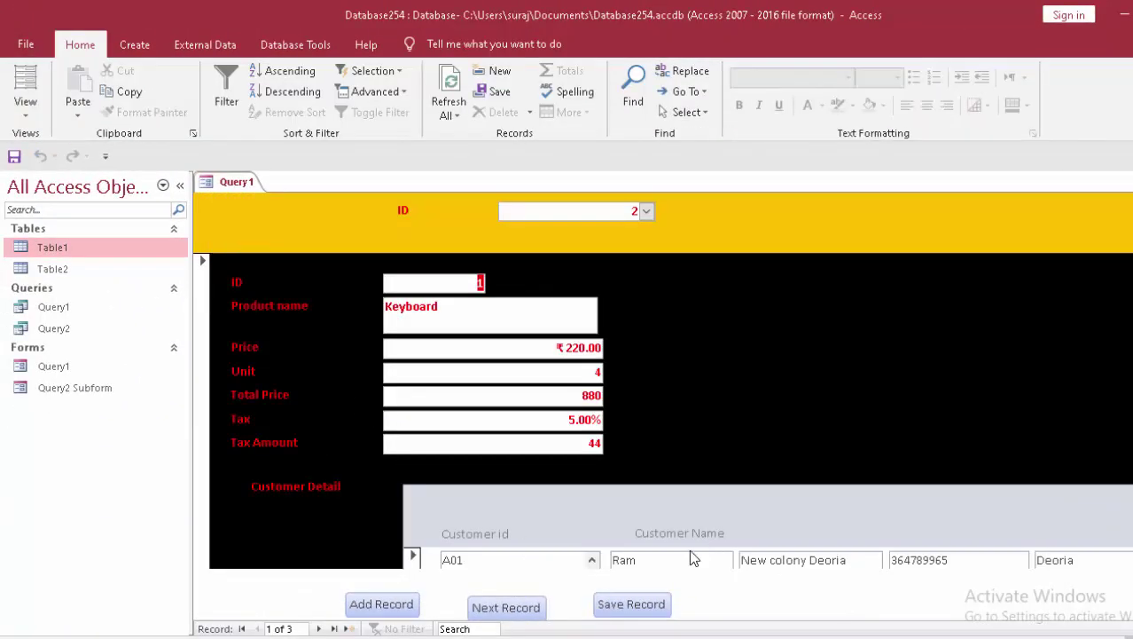
left_click(26, 44)
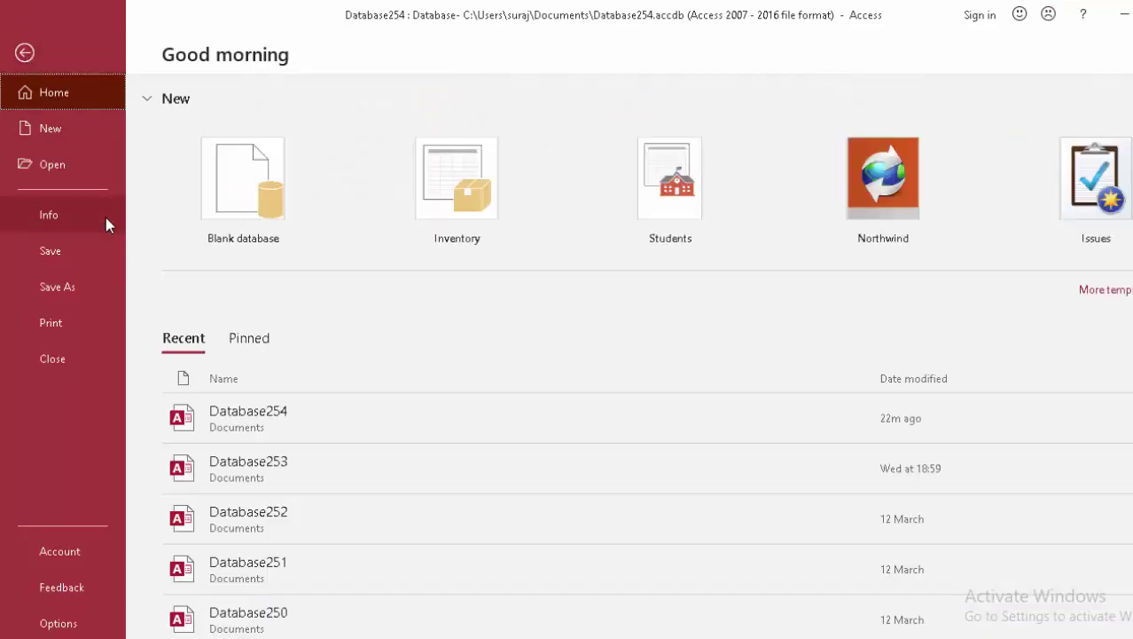
key("Escape")
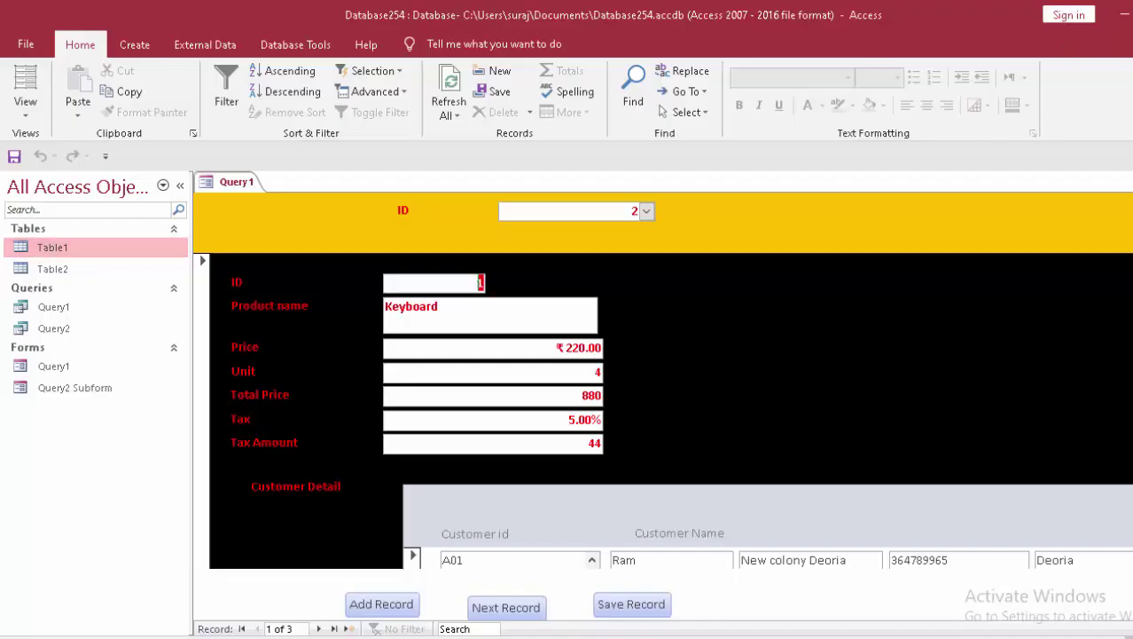
key("super+d")
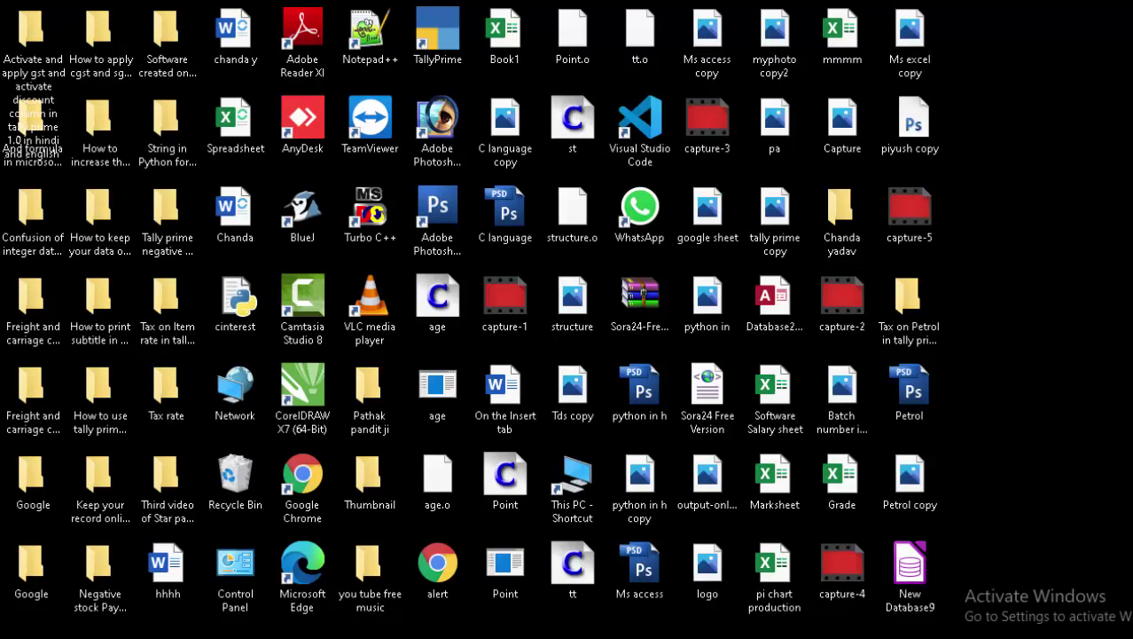
key("super+r")
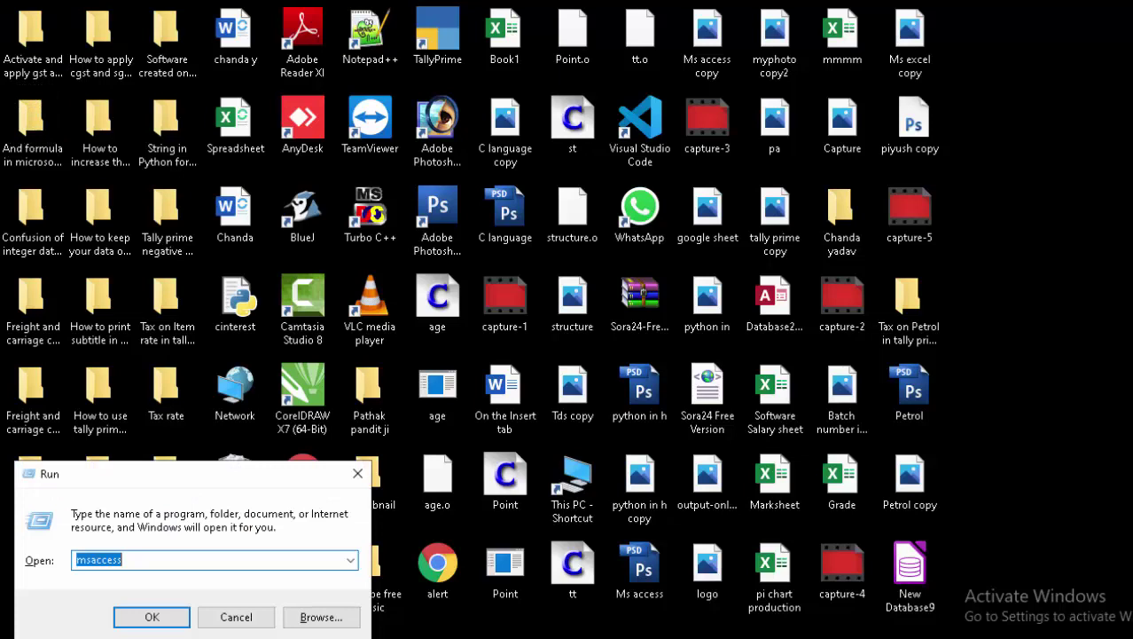
key("Return")
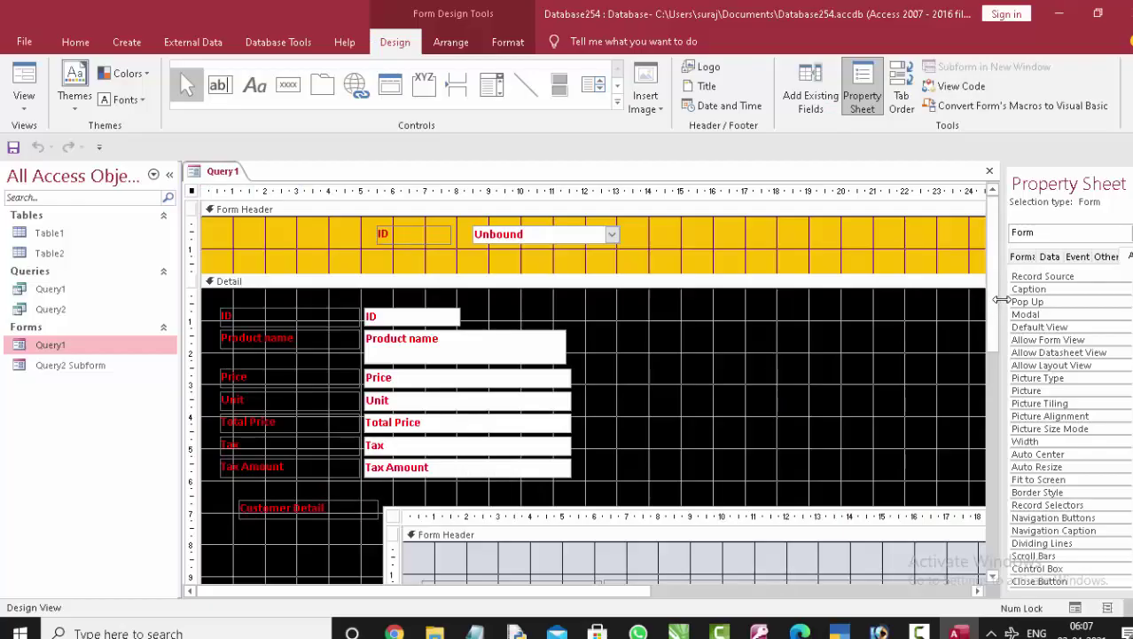
Widen the Property Sheet, select the whole form, and set Pop Up to Yes.
left_click_drag(1000, 300, 906, 302)
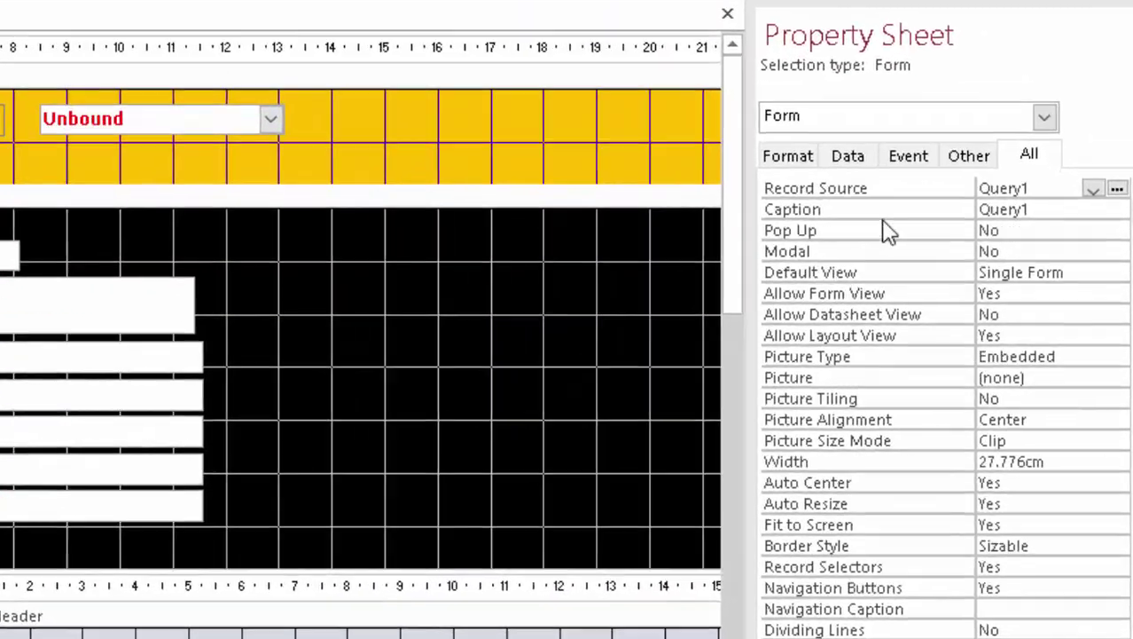
left_click(506, 320)
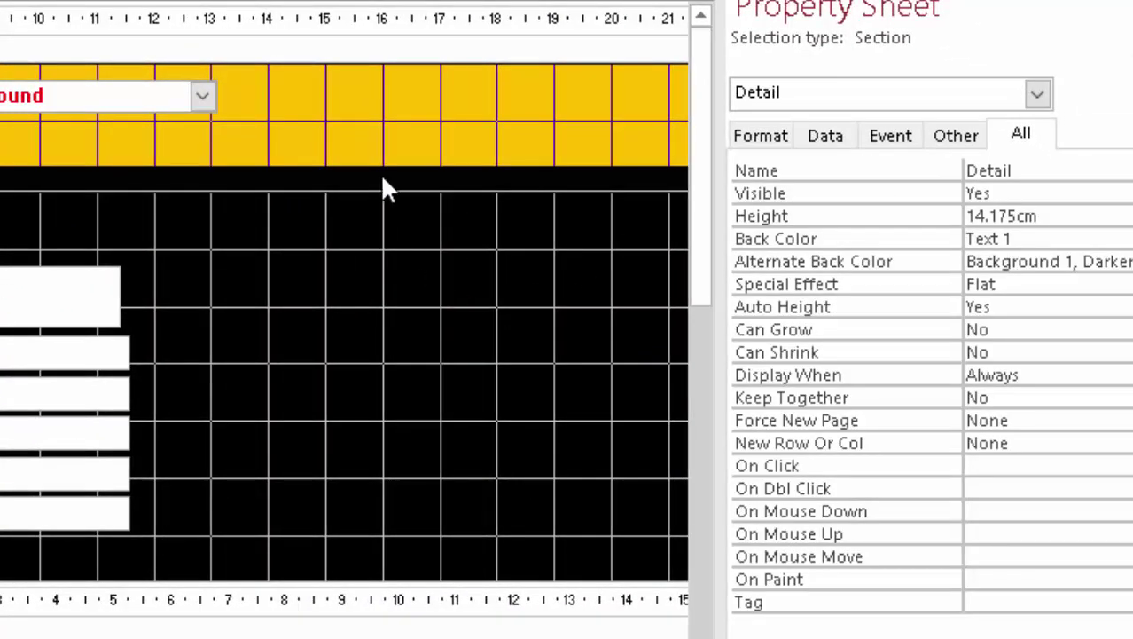
key("ctrl+r")
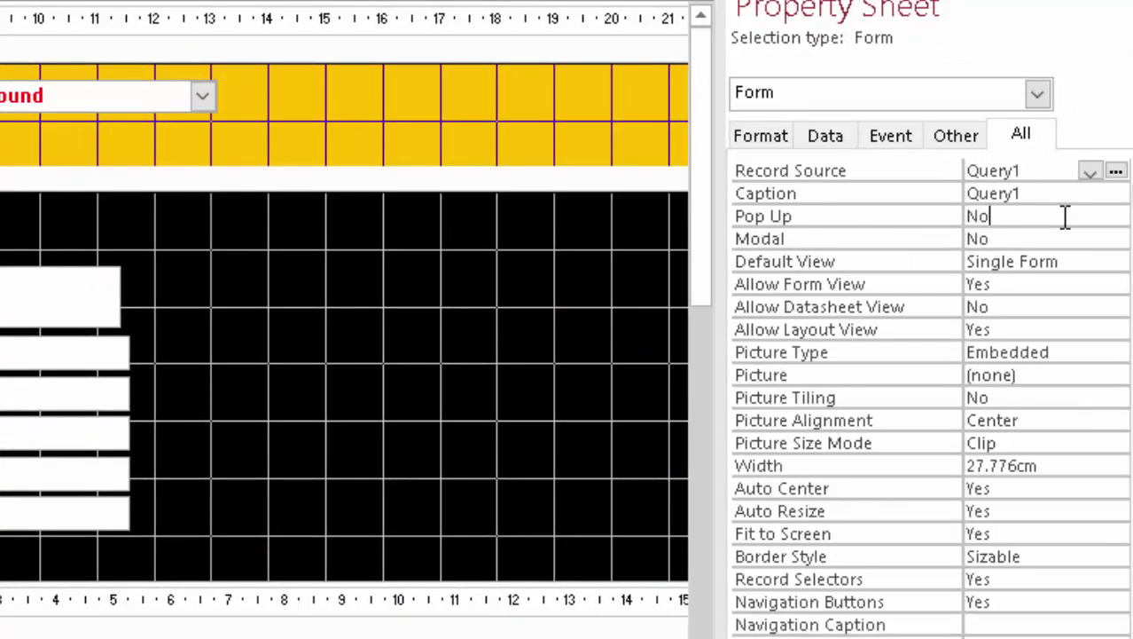
left_click(1115, 218)
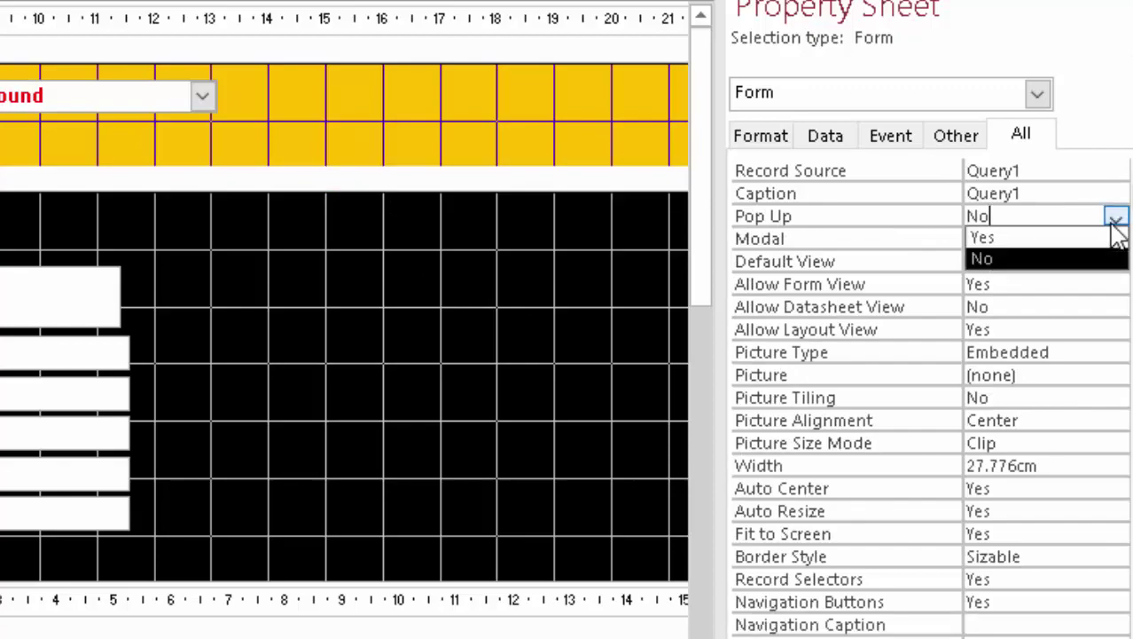
left_click(1073, 238)
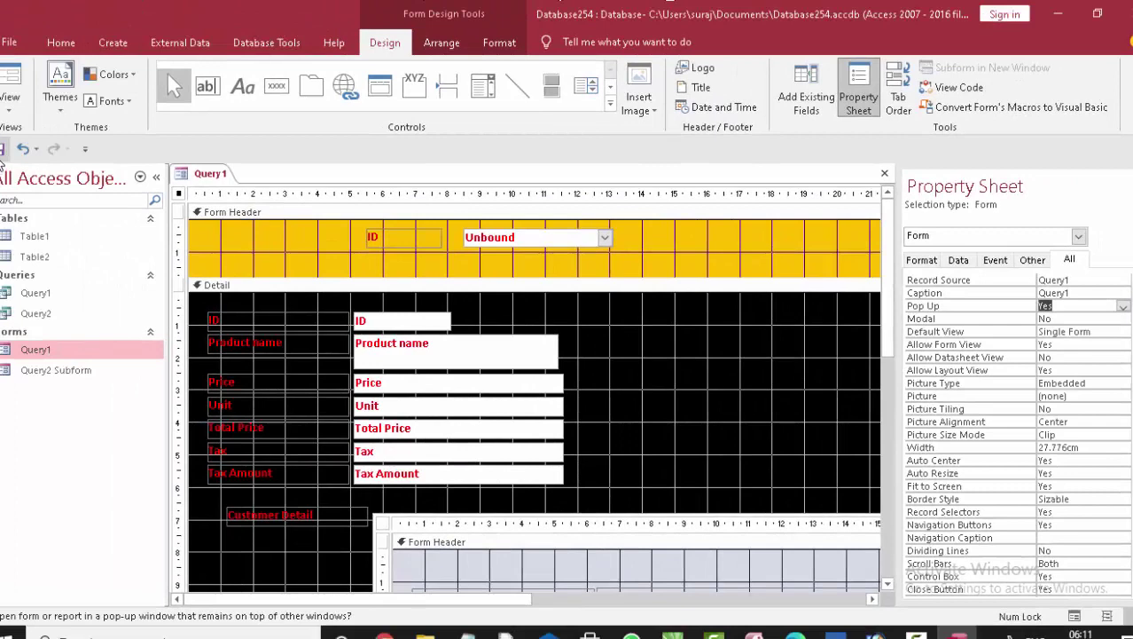
Open the form as a pop-up, reposition and resize its window, then pick ID 3 (OMR Machine).
left_click(17, 87)
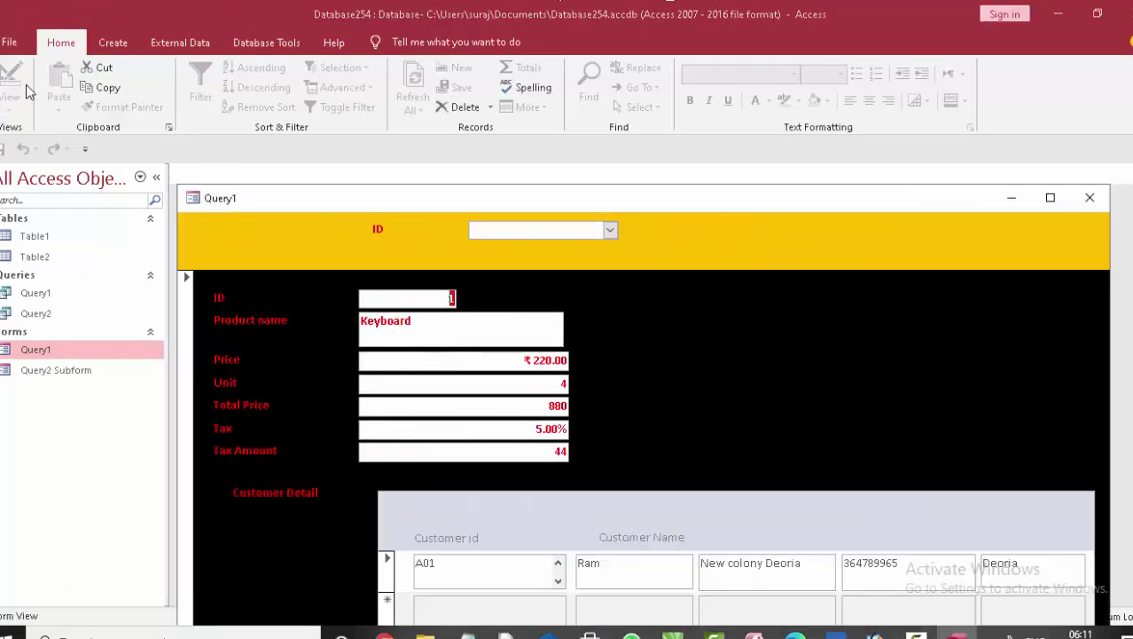
left_click_drag(336, 197, 234, 82)
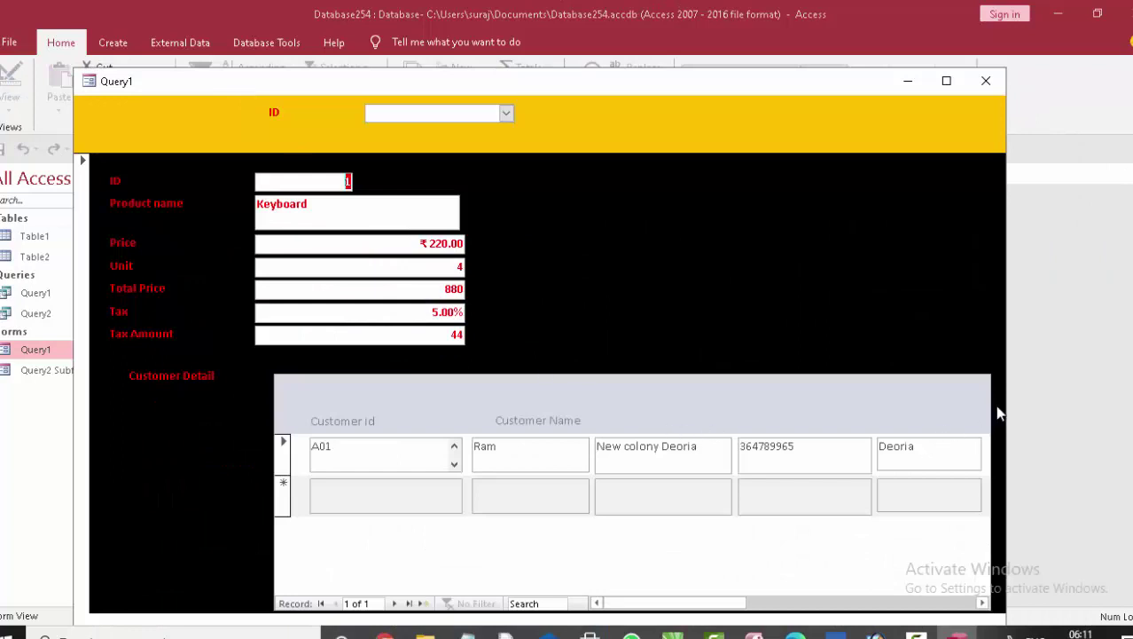
left_click_drag(1009, 388, 776, 450)
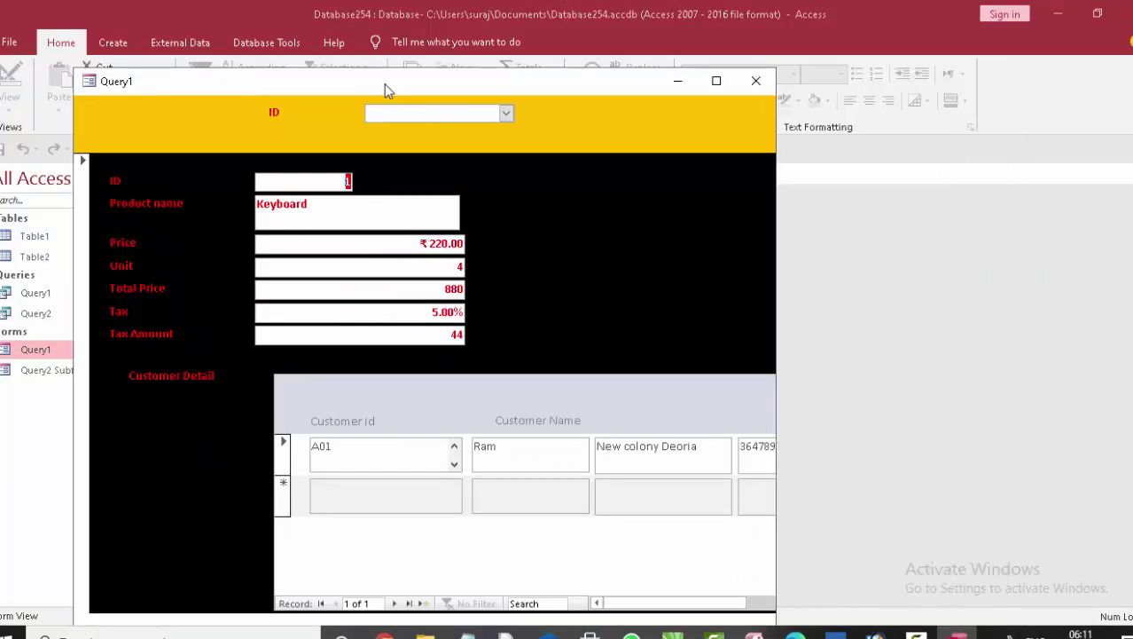
left_click_drag(387, 84, 453, 30)
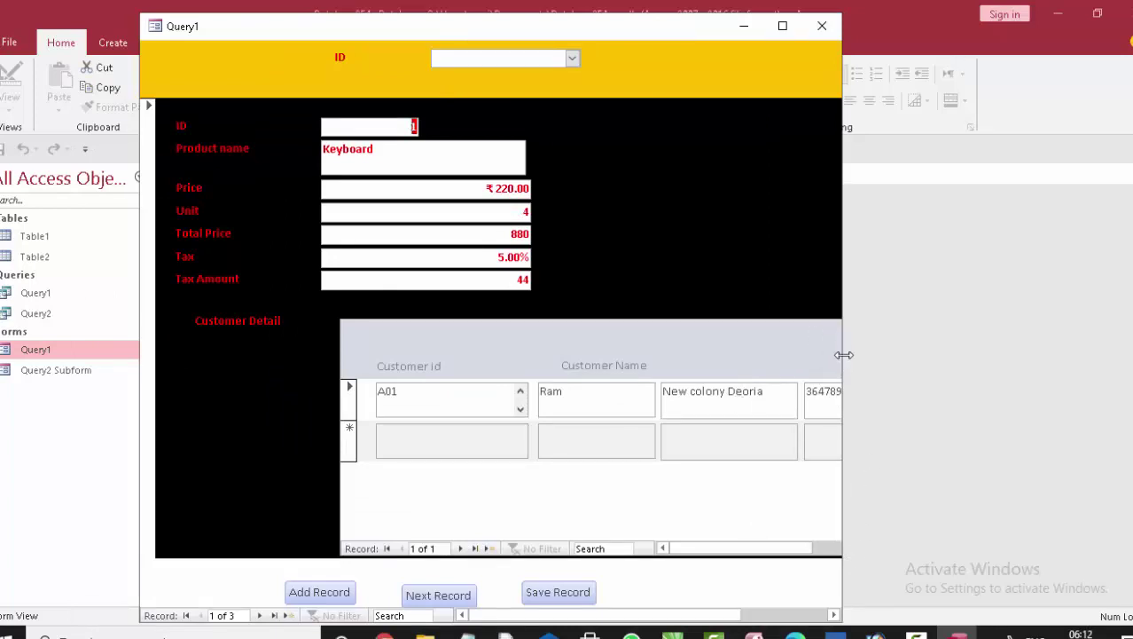
left_click_drag(843, 355, 980, 448)
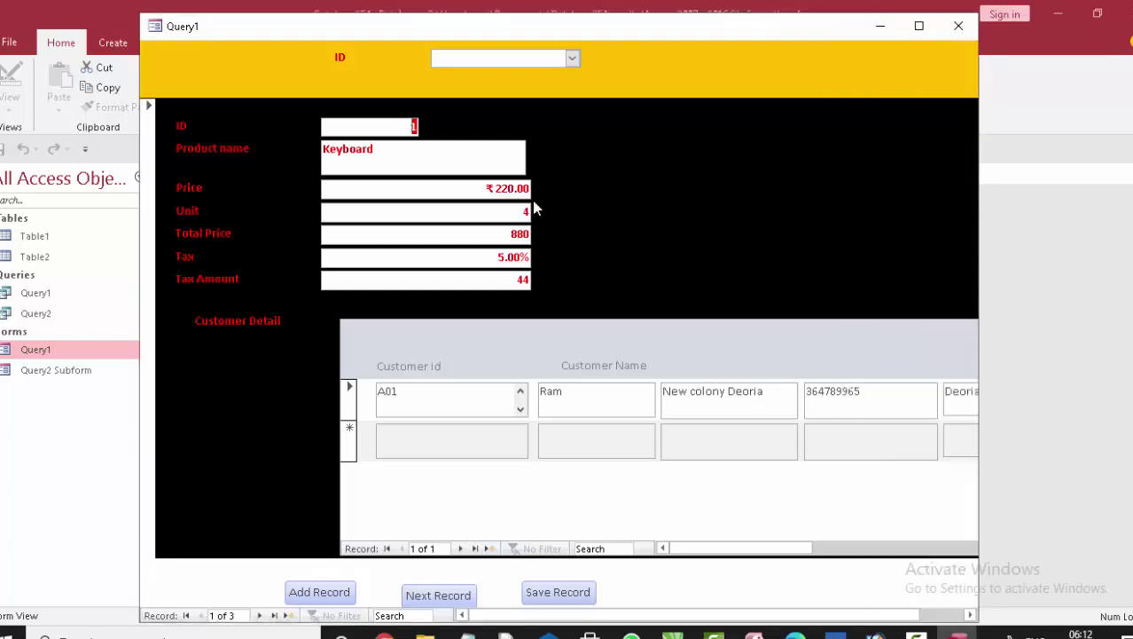
left_click(572, 58)
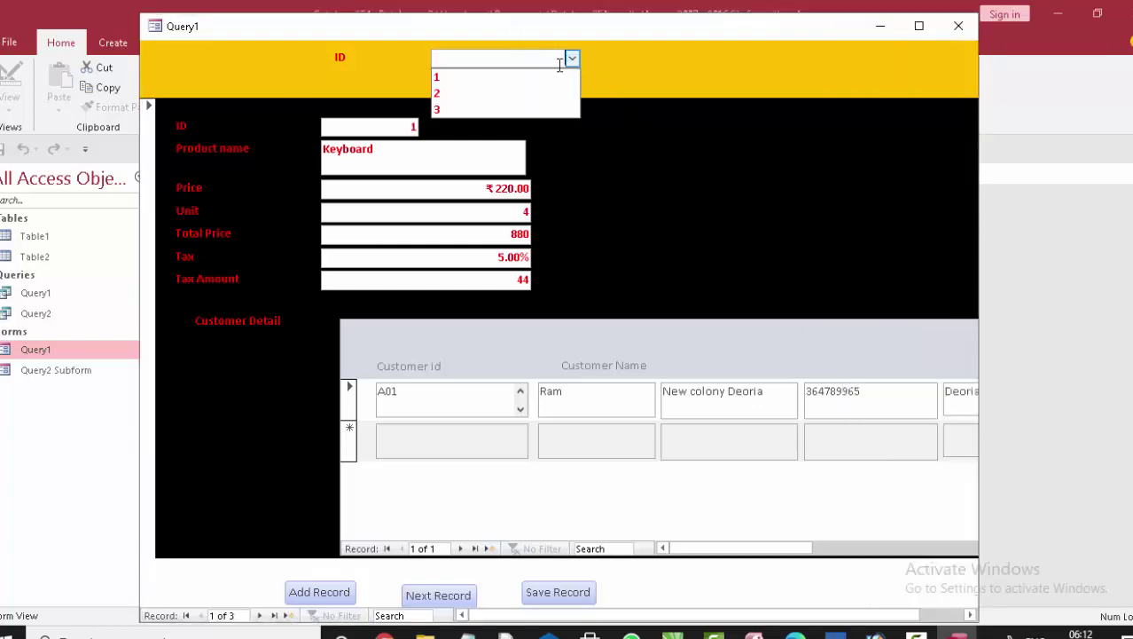
left_click(508, 105)
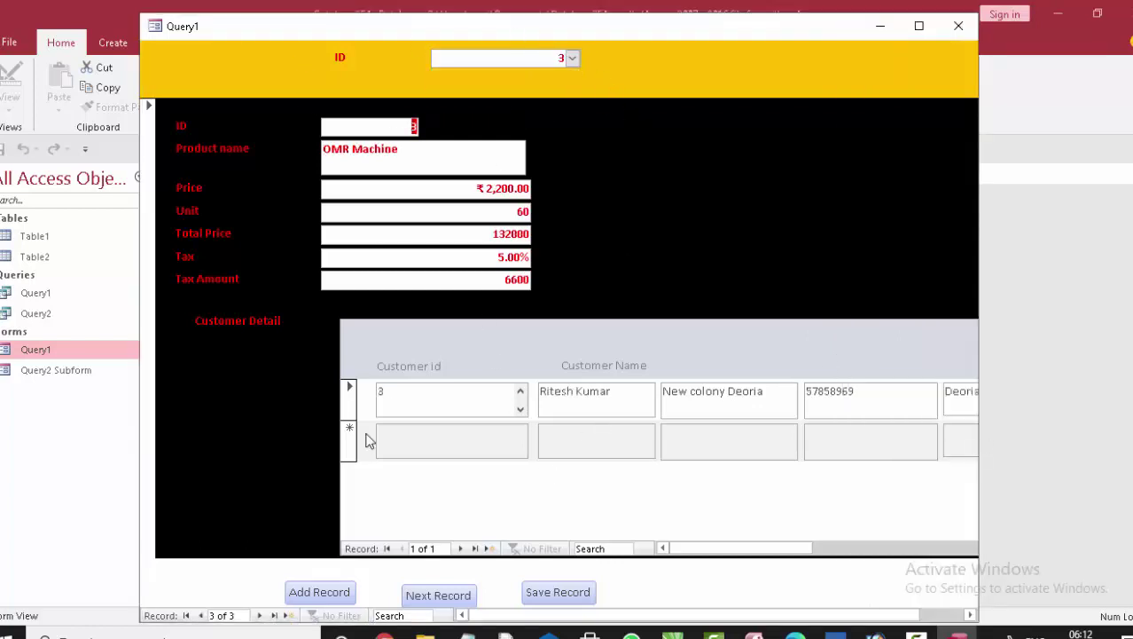